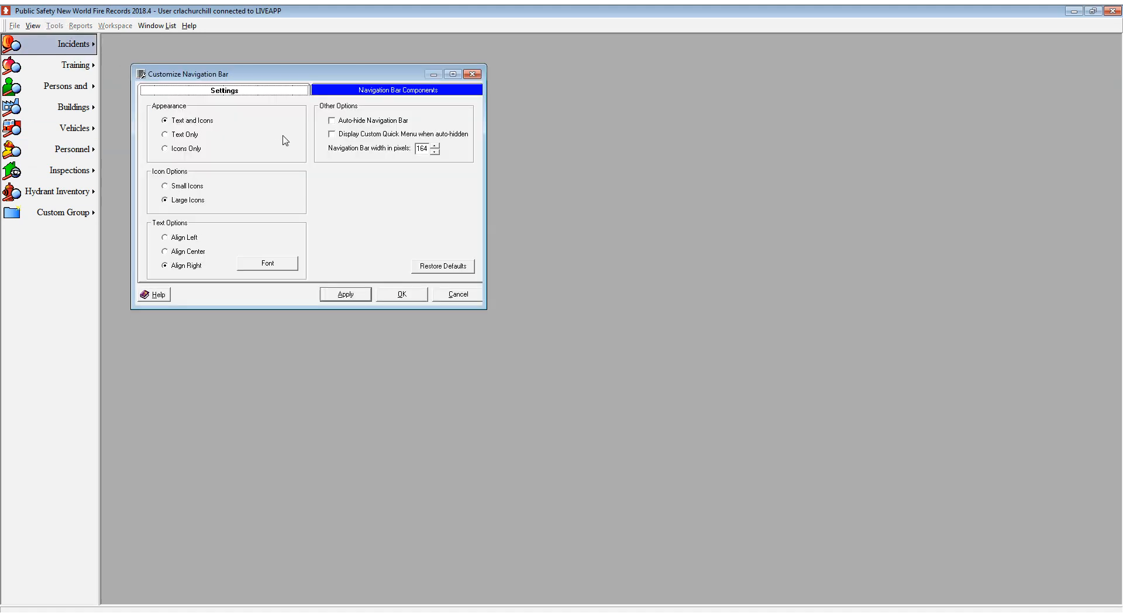
Step: Review the navigation bar components in the Customize Navigation Bar dialog and accept the dialog
{"action": "left_click", "coordinate": [372, 92]}
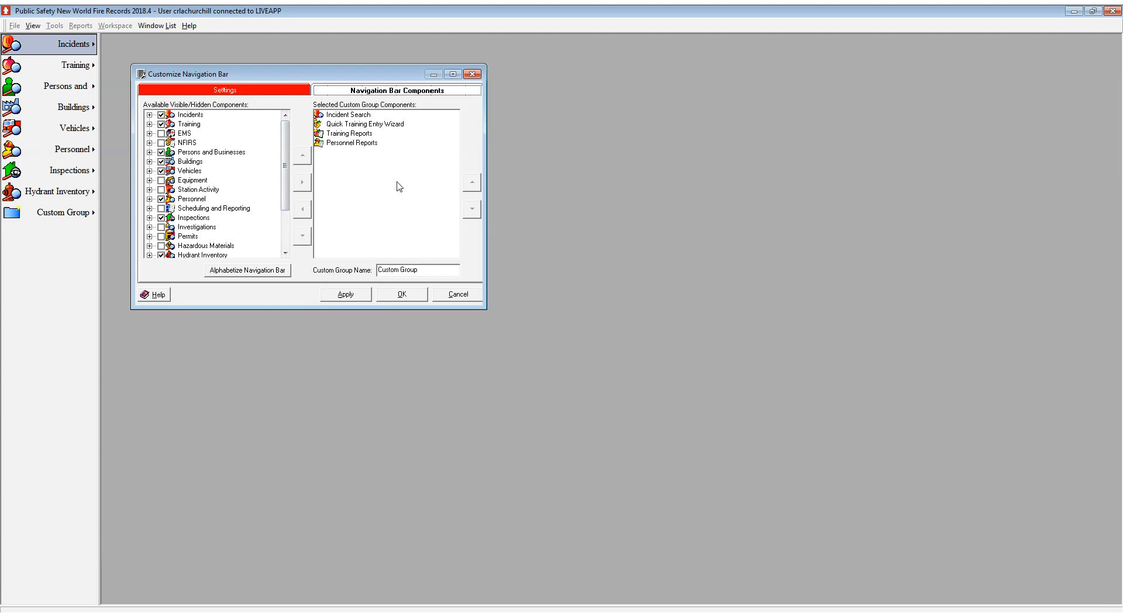
{"action": "left_click", "coordinate": [402, 295]}
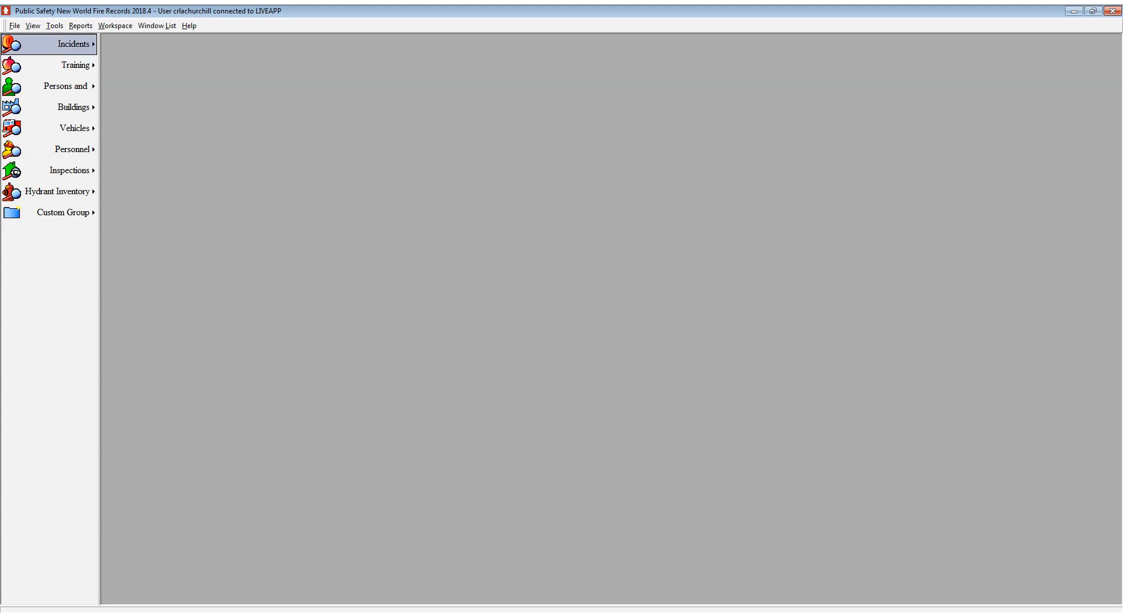
Step: Open the incident search and list the department's incidents without any search criteria
{"action": "left_click", "coordinate": [70, 44]}
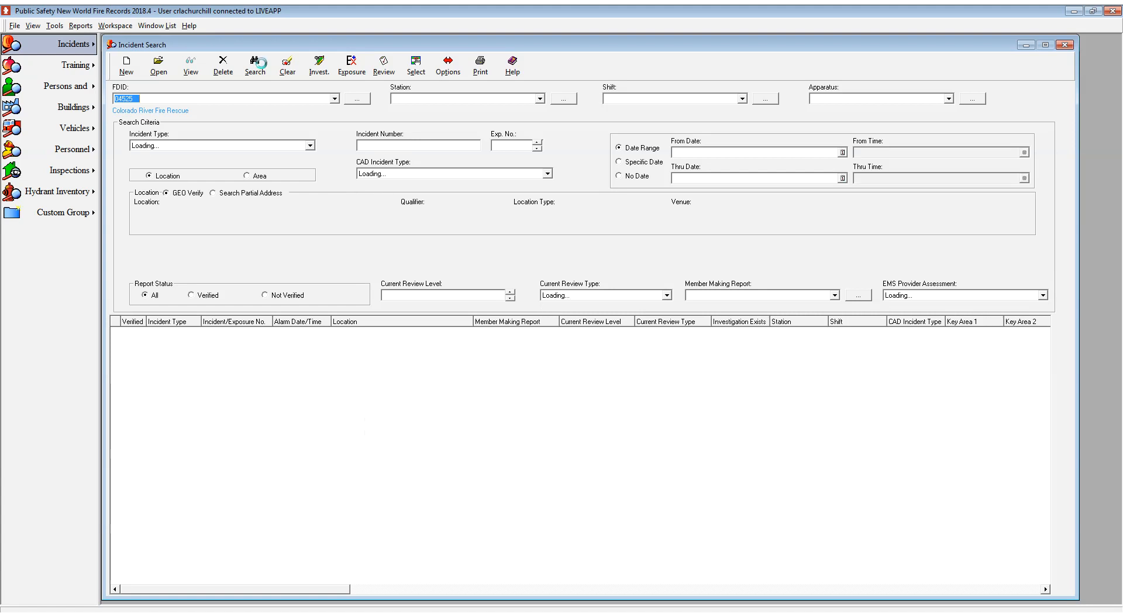
{"action": "left_click", "coordinate": [255, 65]}
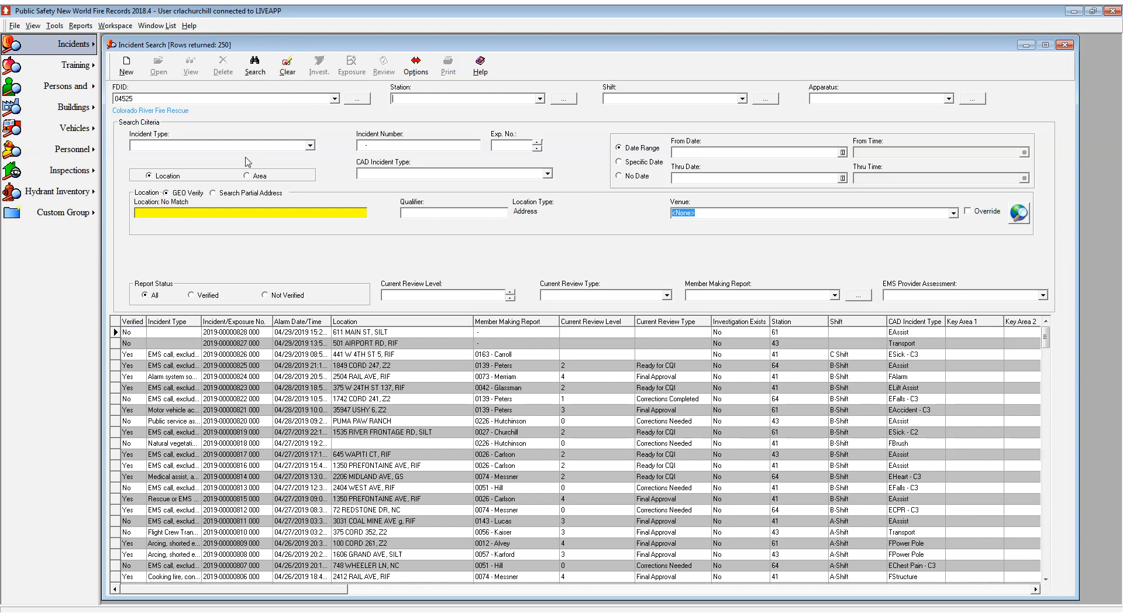
{"action": "left_click", "coordinate": [410, 377]}
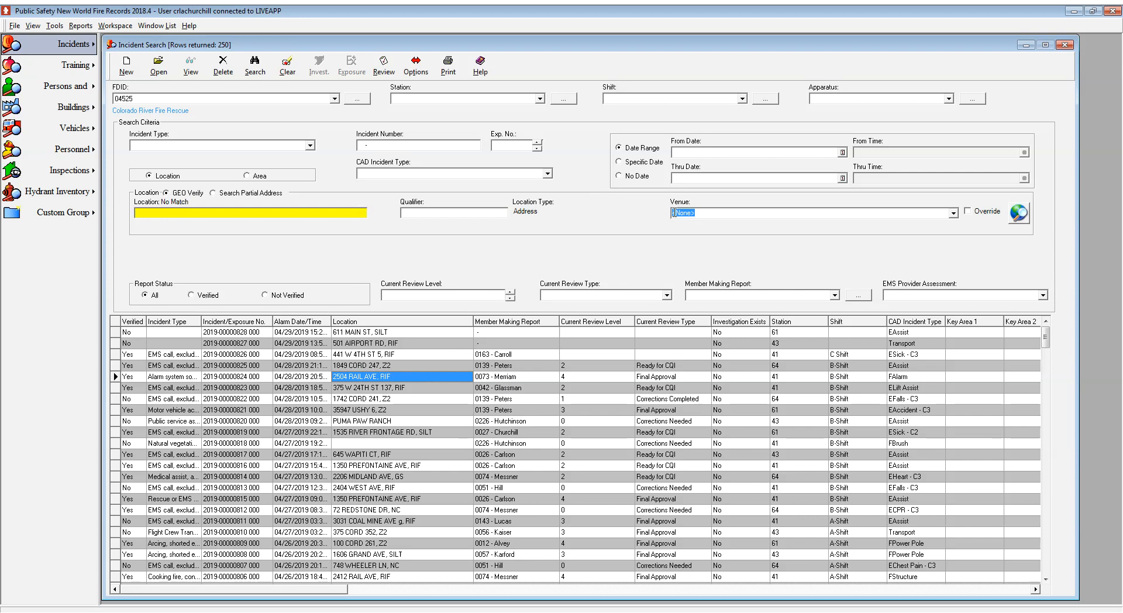
Step: Search for incidents on the specific date 04/29/2019 and select the most recent one in the results
{"action": "left_click", "coordinate": [644, 163]}
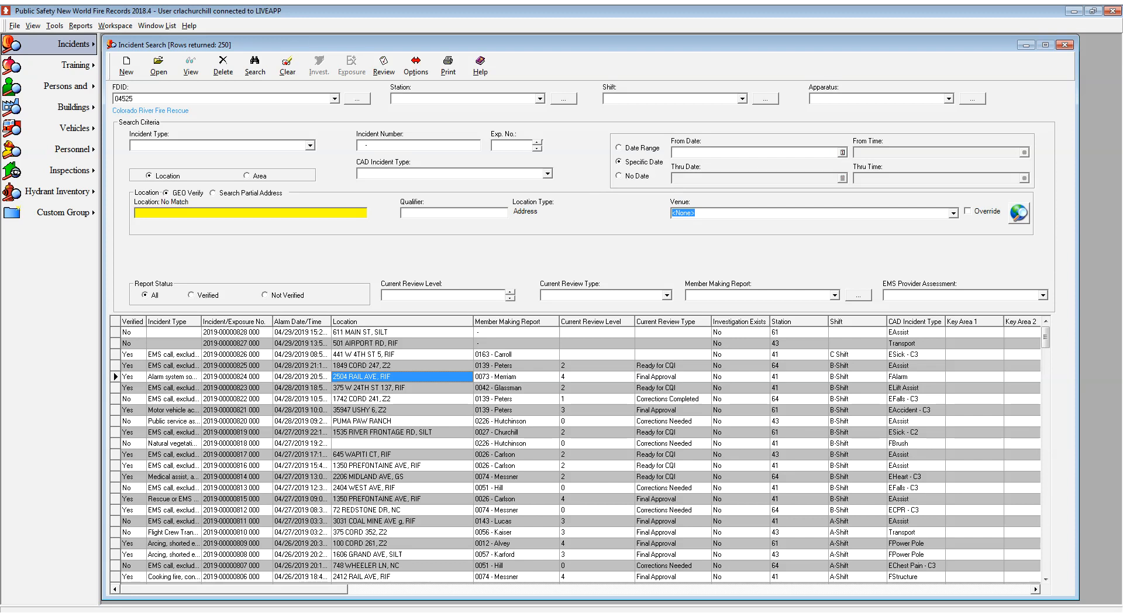
{"action": "left_click", "coordinate": [842, 152]}
{"action": "left_click", "coordinate": [254, 66]}
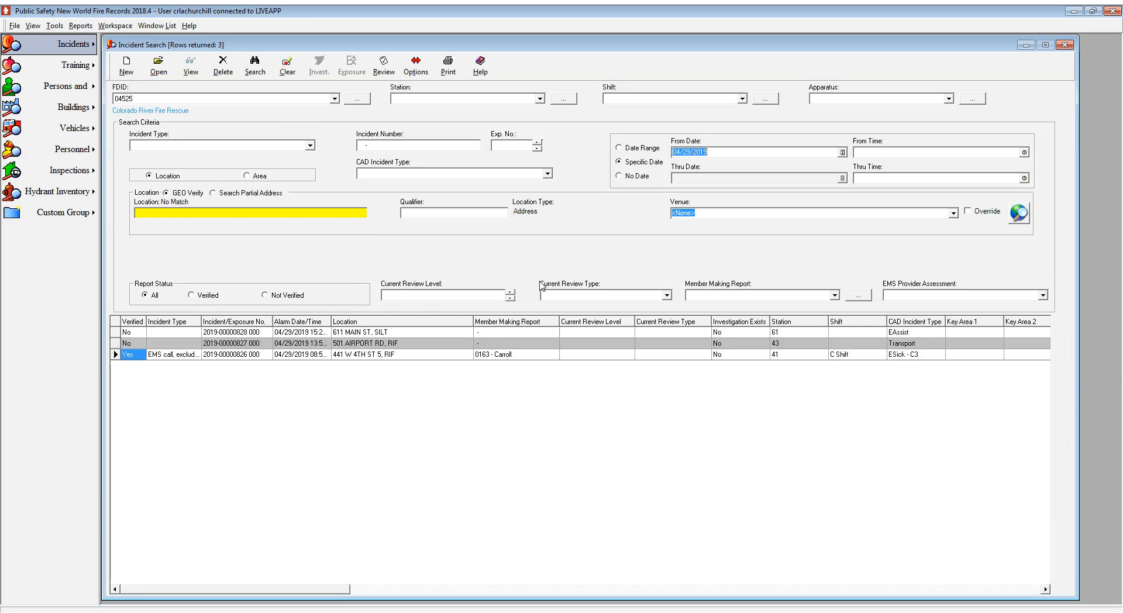
{"action": "left_click", "coordinate": [248, 332]}
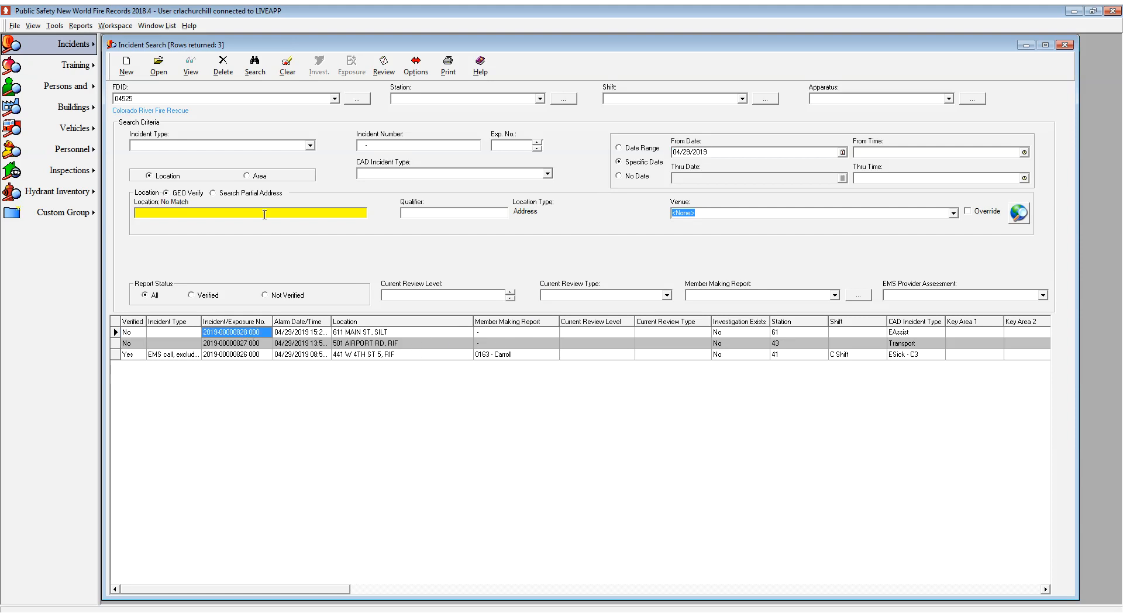
{"action": "left_click", "coordinate": [626, 178]}
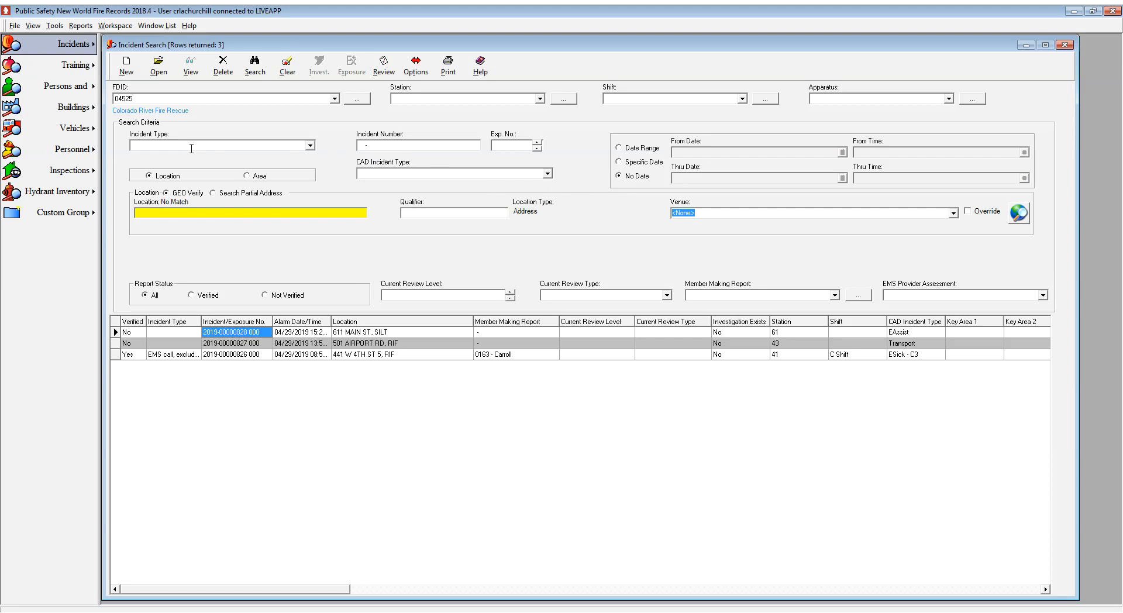
{"action": "left_click", "coordinate": [389, 144]}
{"action": "type", "text": "828"}
{"action": "left_click", "coordinate": [255, 64]}
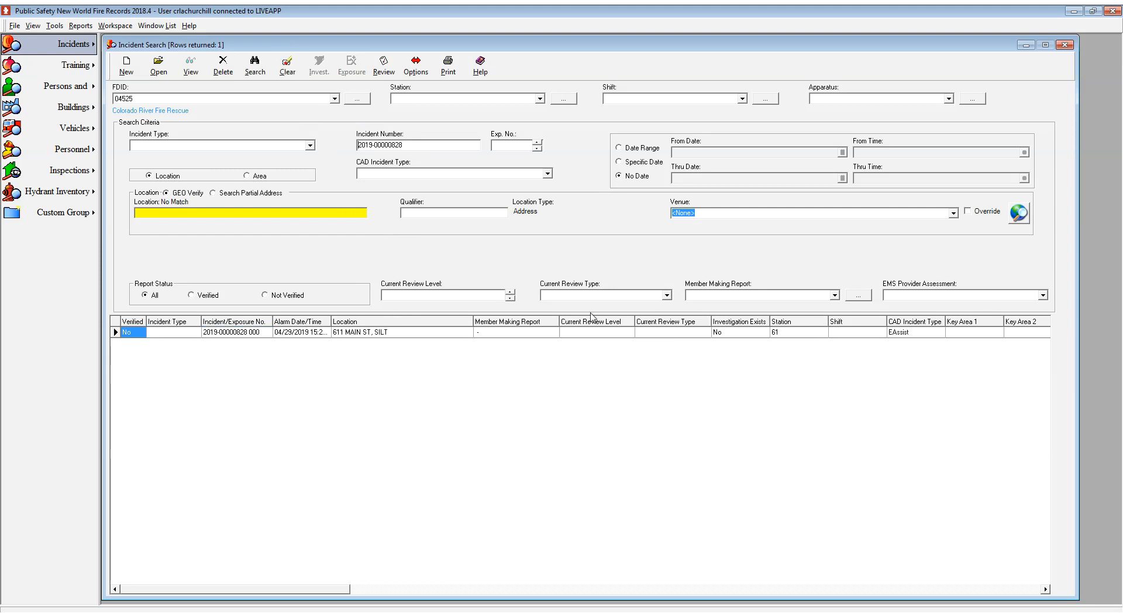
{"action": "double_click", "coordinate": [355, 337]}
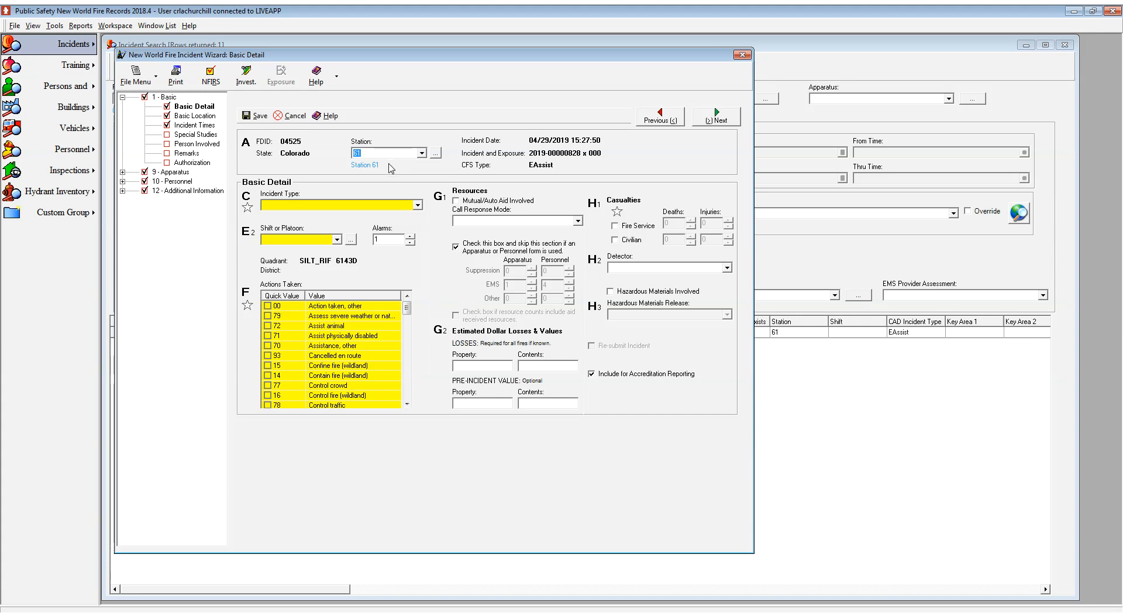
Step: Set the Incident Type to 321 EMS call, excluding vehicle accident with injury
{"action": "left_click", "coordinate": [418, 206]}
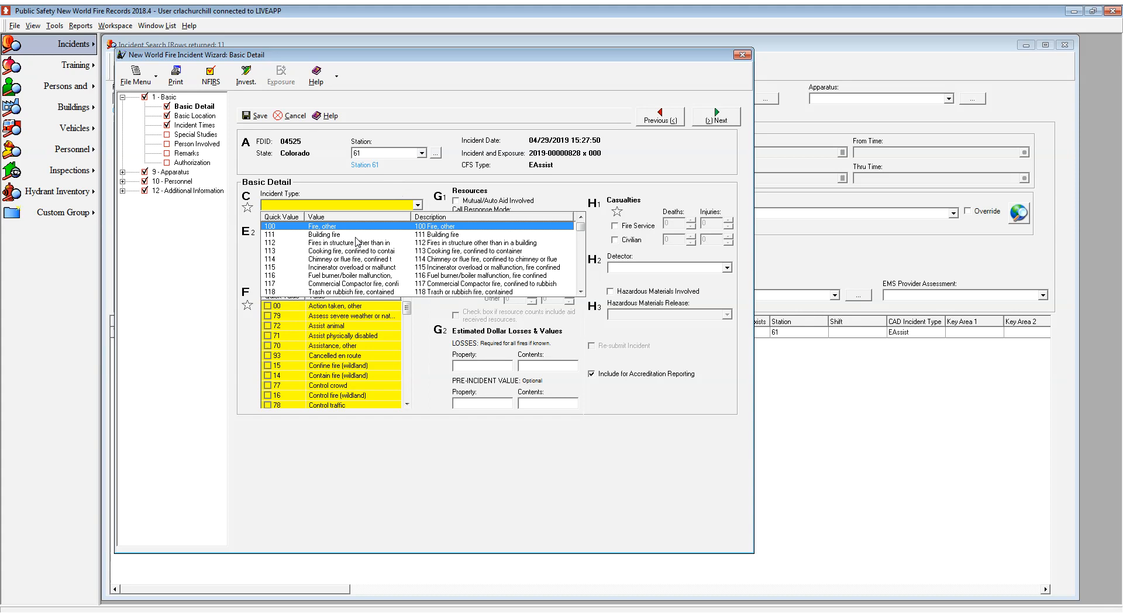
{"action": "scroll", "coordinate": [400, 259], "scroll_direction": "down", "scroll_amount": 1}
{"action": "scroll", "coordinate": [400, 260], "scroll_direction": "down", "scroll_amount": 12}
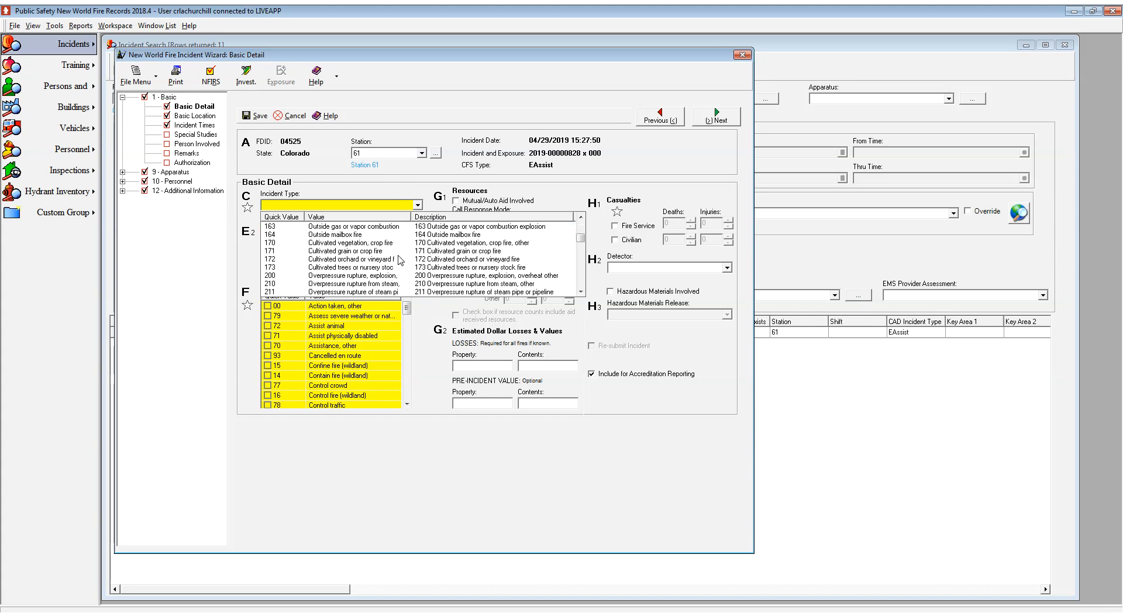
{"action": "scroll", "coordinate": [400, 259], "scroll_direction": "down", "scroll_amount": 2}
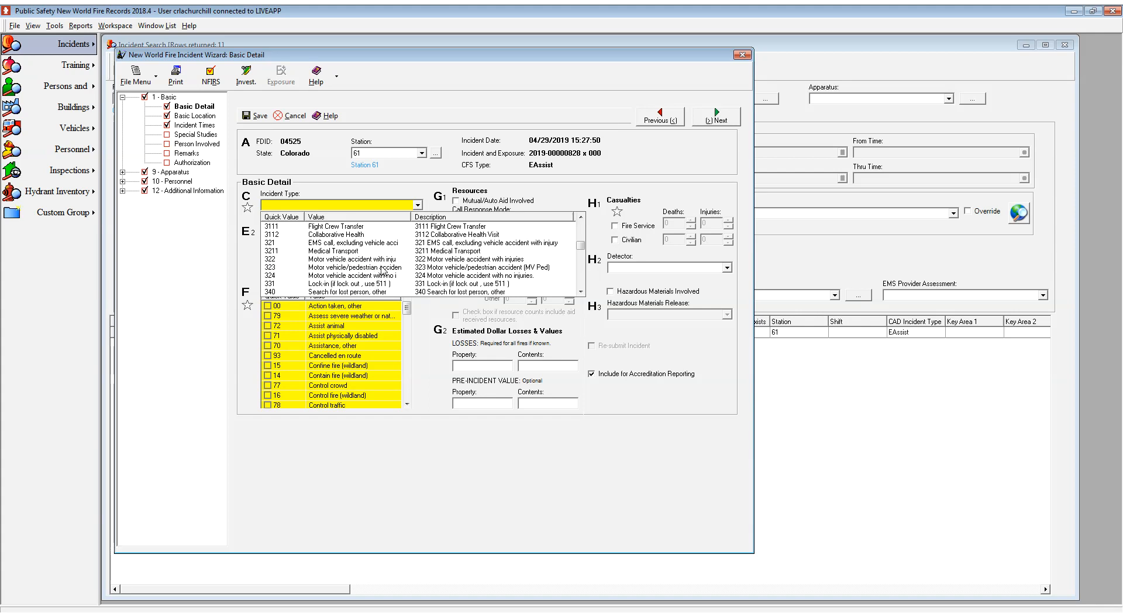
{"action": "scroll", "coordinate": [383, 270], "scroll_direction": "down", "scroll_amount": 15}
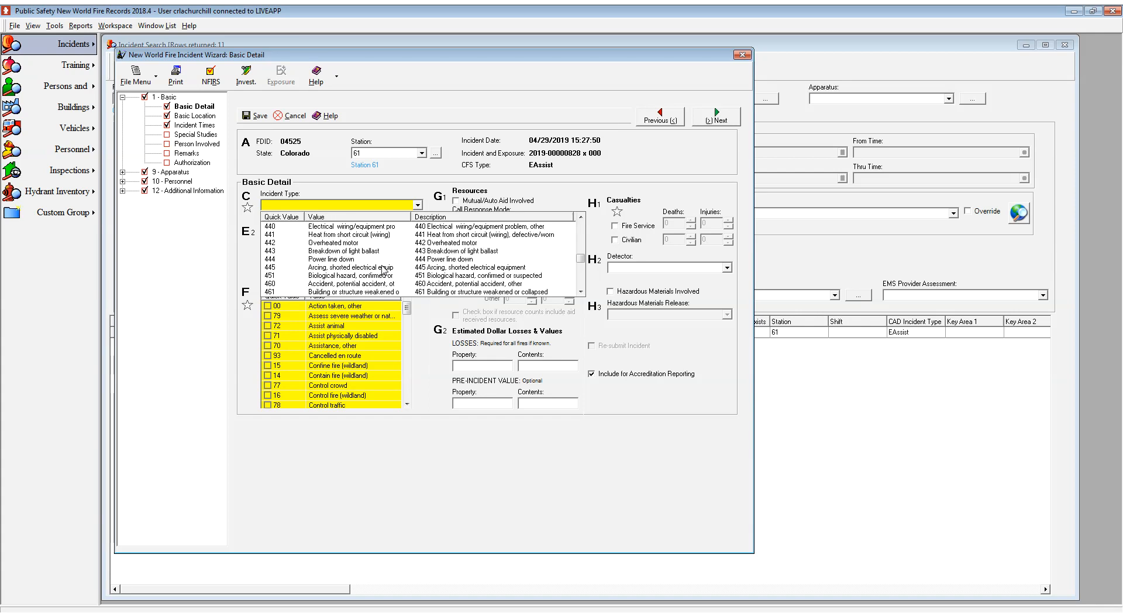
{"action": "scroll", "coordinate": [384, 270], "scroll_direction": "down", "scroll_amount": 2}
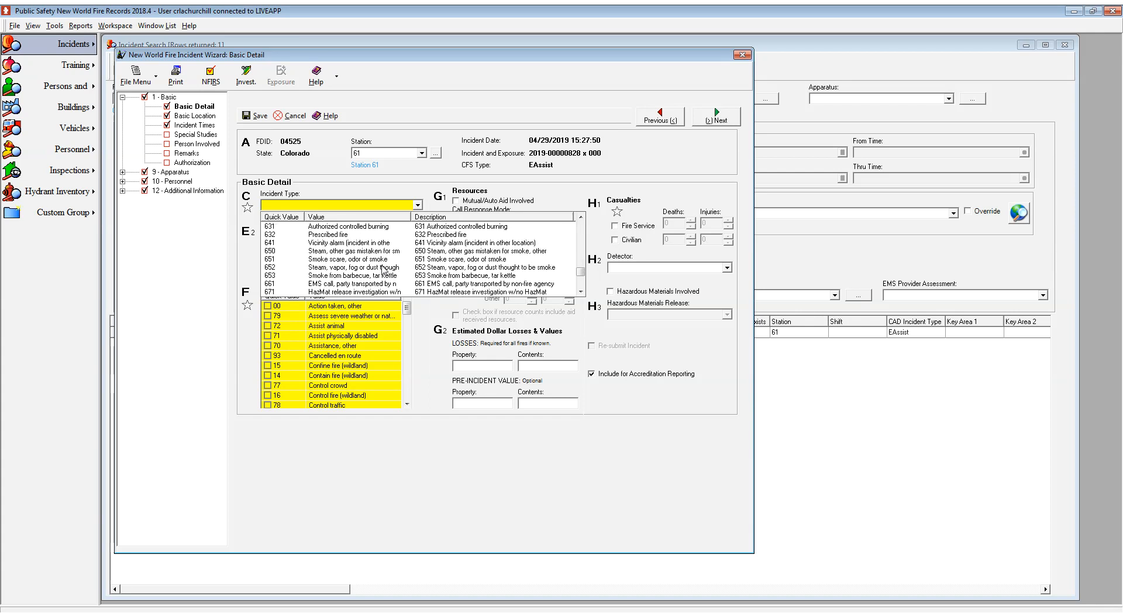
{"action": "scroll", "coordinate": [383, 270], "scroll_direction": "up", "scroll_amount": 1}
{"action": "scroll", "coordinate": [386, 264], "scroll_direction": "up", "scroll_amount": 16}
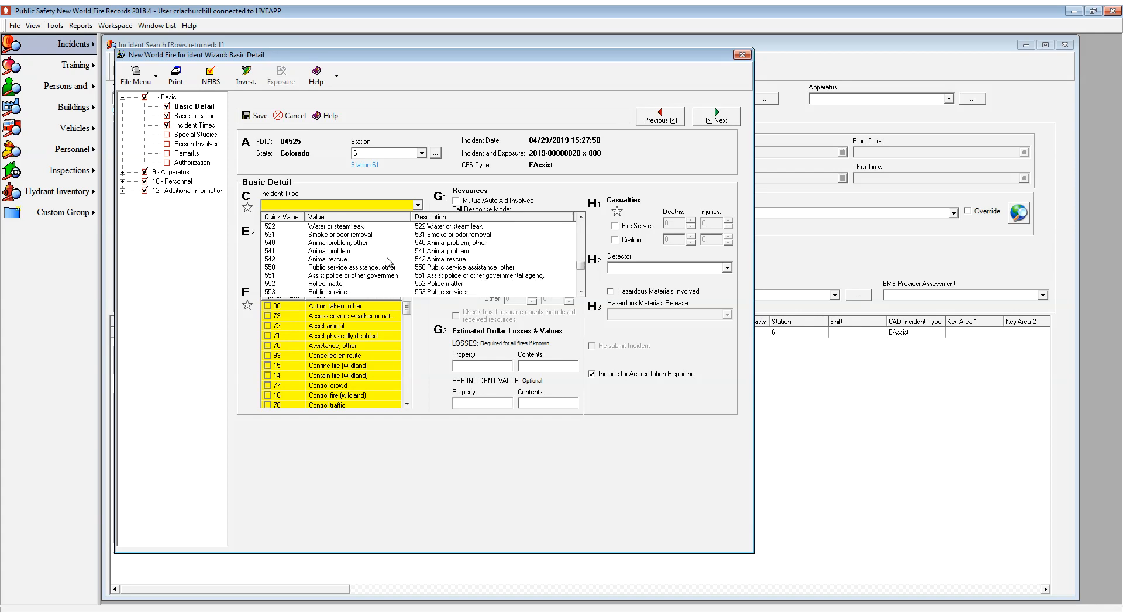
{"action": "scroll", "coordinate": [390, 261], "scroll_direction": "up", "scroll_amount": 1}
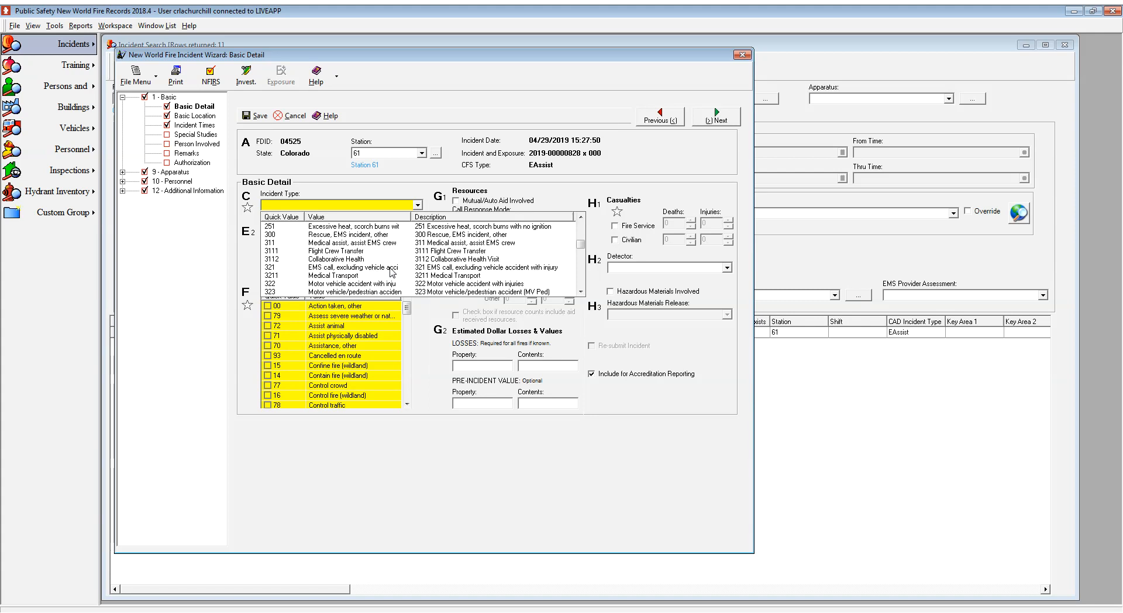
{"action": "left_click", "coordinate": [390, 270]}
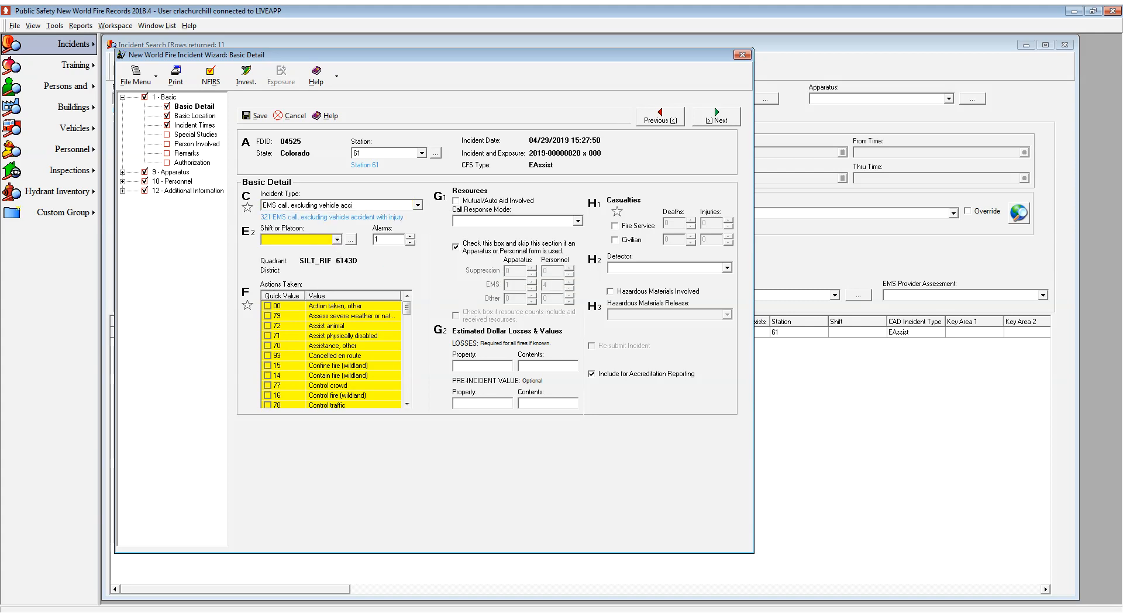
Step: Set the shift to B-Shift and mark 34 Transport person as the action taken
{"action": "key", "text": "b"}
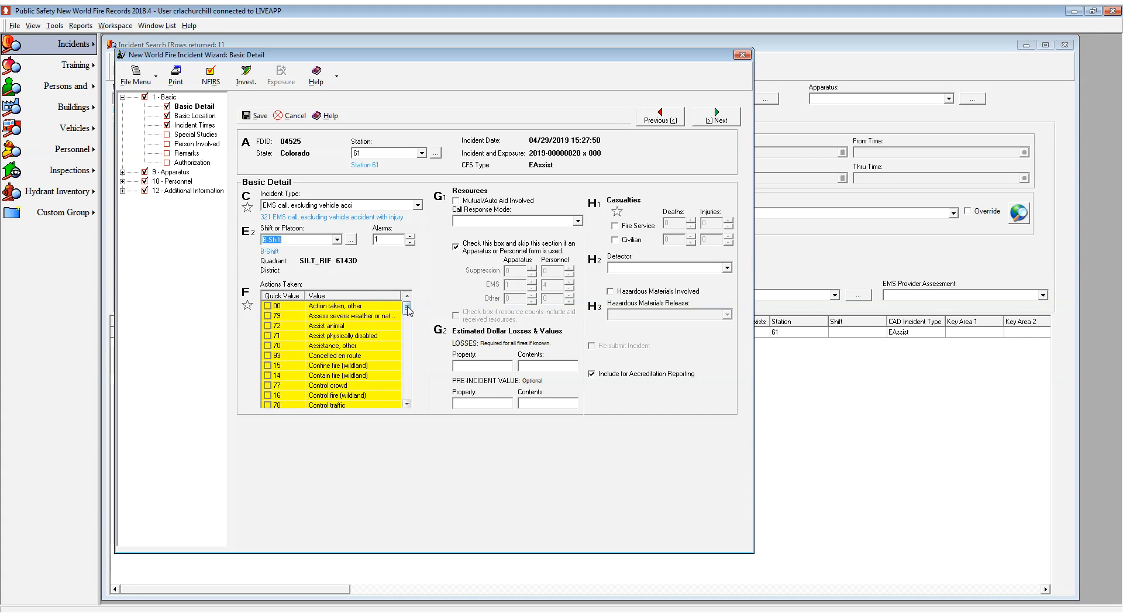
{"action": "left_click_drag", "start_coordinate": [407, 310], "coordinate": [420, 351]}
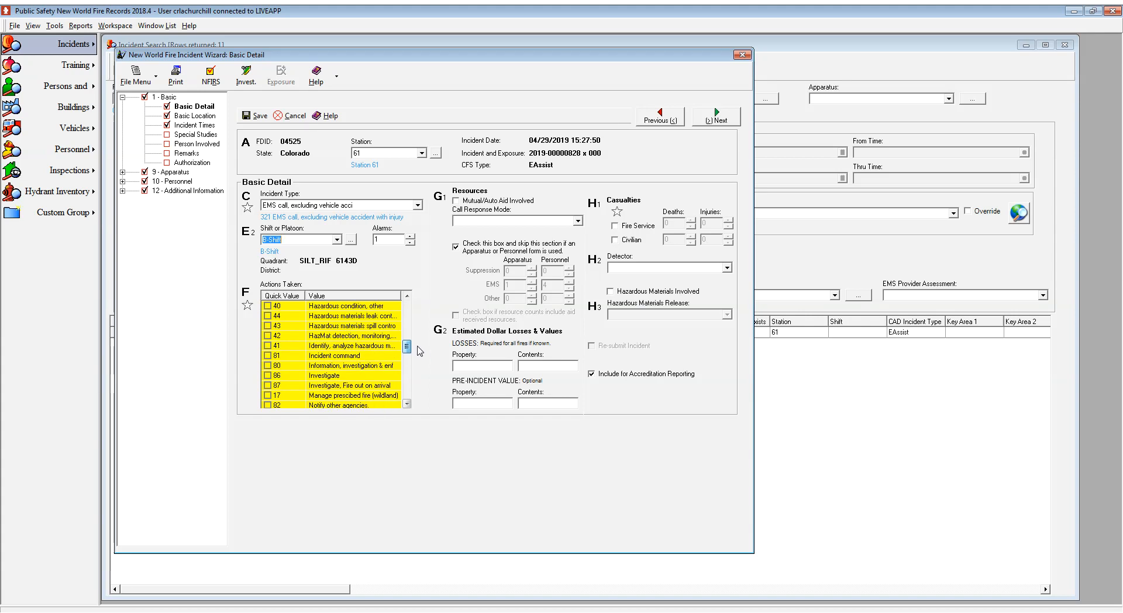
{"action": "left_click_drag", "start_coordinate": [420, 351], "coordinate": [411, 395]}
{"action": "left_click", "coordinate": [267, 375]}
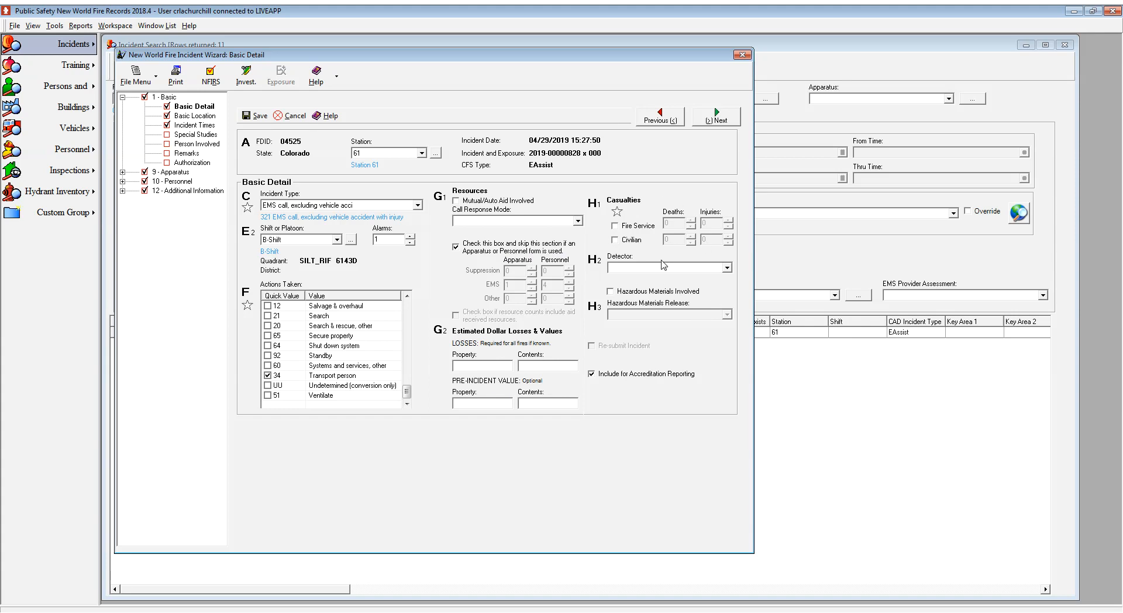
Step: Advance to the Basic Location page, clear the Mixed Use Property and reselect NN Not mixed use
{"action": "left_click", "coordinate": [716, 117]}
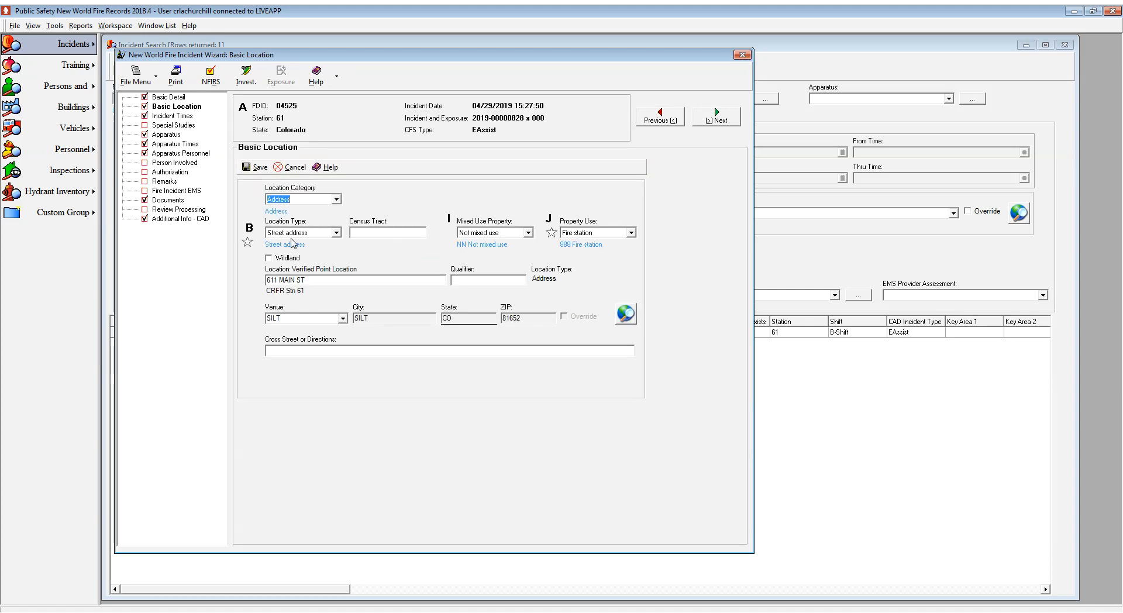
{"action": "key", "text": "Tab"}
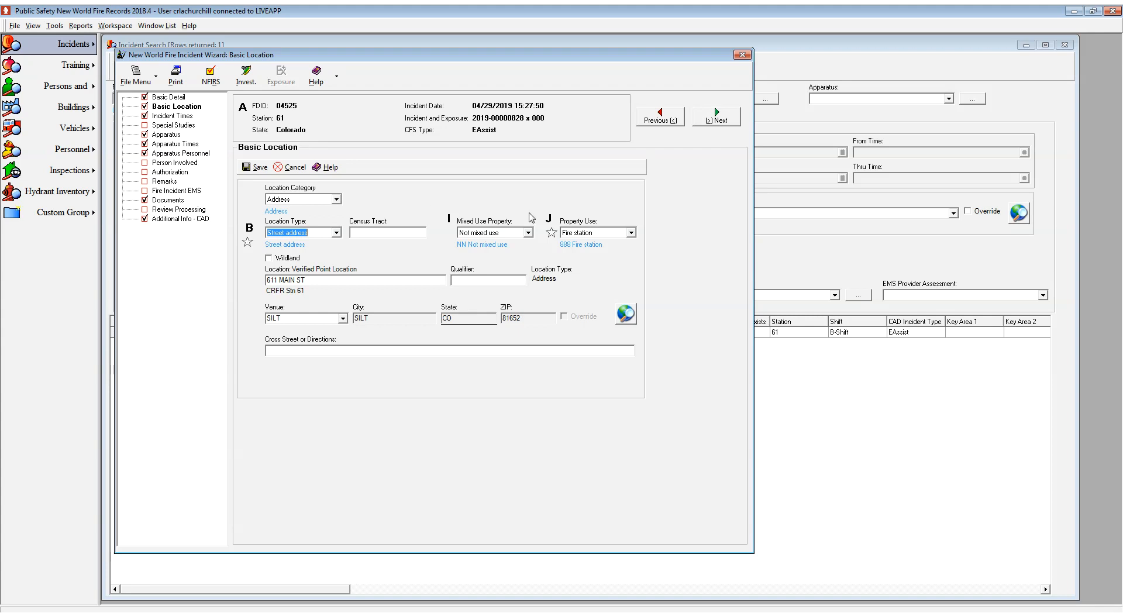
{"action": "left_click", "coordinate": [528, 234]}
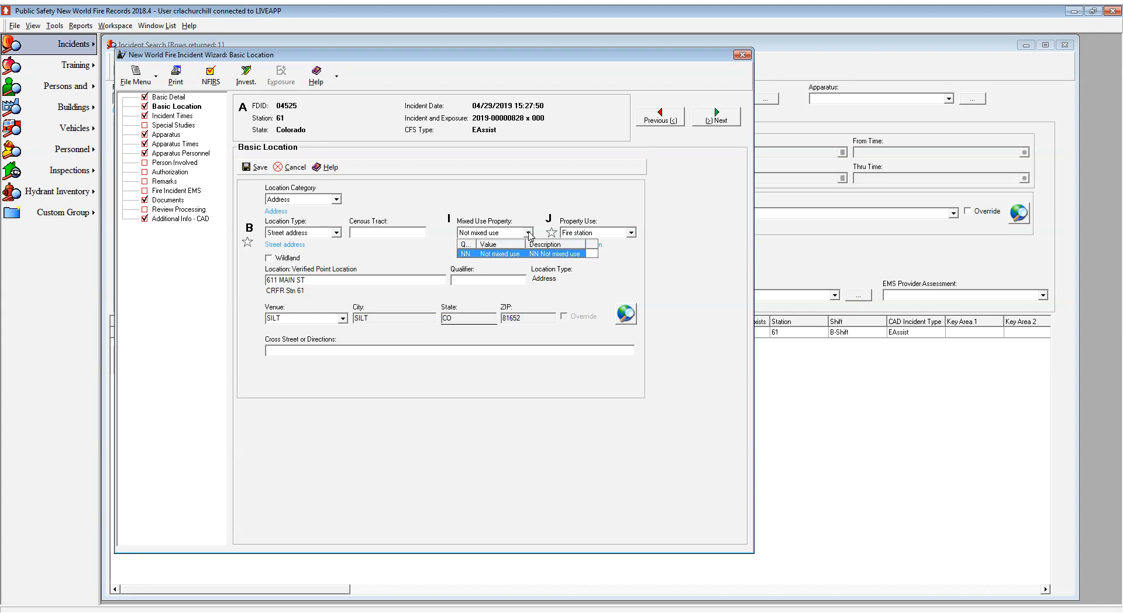
{"action": "left_click", "coordinate": [498, 265]}
{"action": "left_click_drag", "start_coordinate": [459, 233], "coordinate": [541, 233]}
{"action": "key", "text": "BackSpace"}
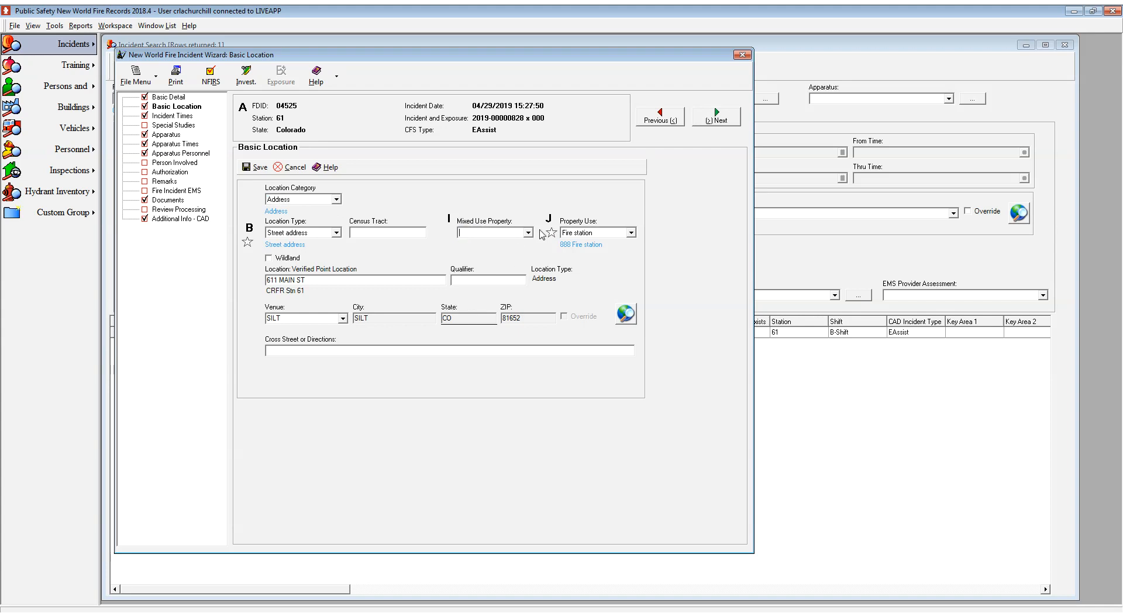
{"action": "left_click", "coordinate": [528, 233]}
{"action": "scroll", "coordinate": [527, 289], "scroll_direction": "down", "scroll_amount": 3}
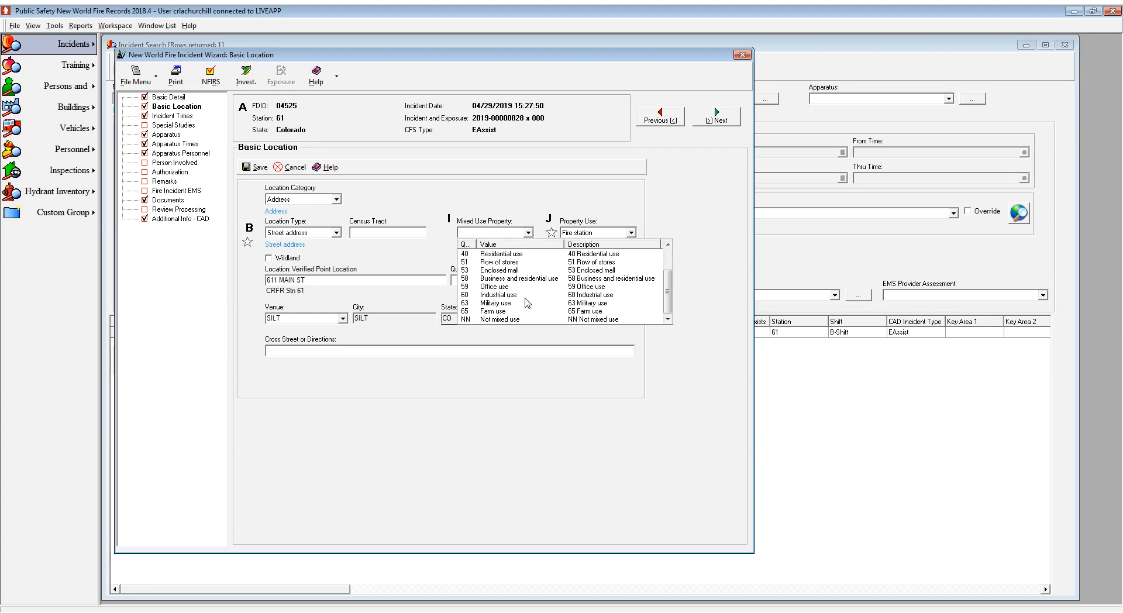
{"action": "left_click", "coordinate": [507, 319]}
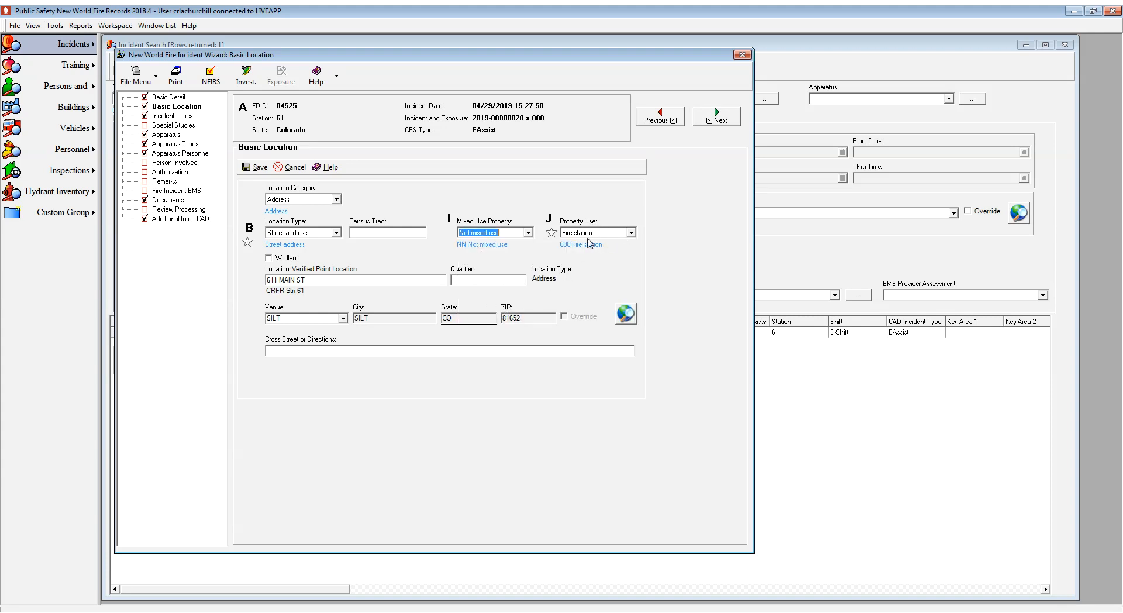
Step: Set the Property Use to 419 1 or 2 family dwelling by its code
{"action": "left_click", "coordinate": [636, 234]}
{"action": "left_click", "coordinate": [546, 226]}
{"action": "left_click_drag", "start_coordinate": [602, 231], "coordinate": [550, 232]}
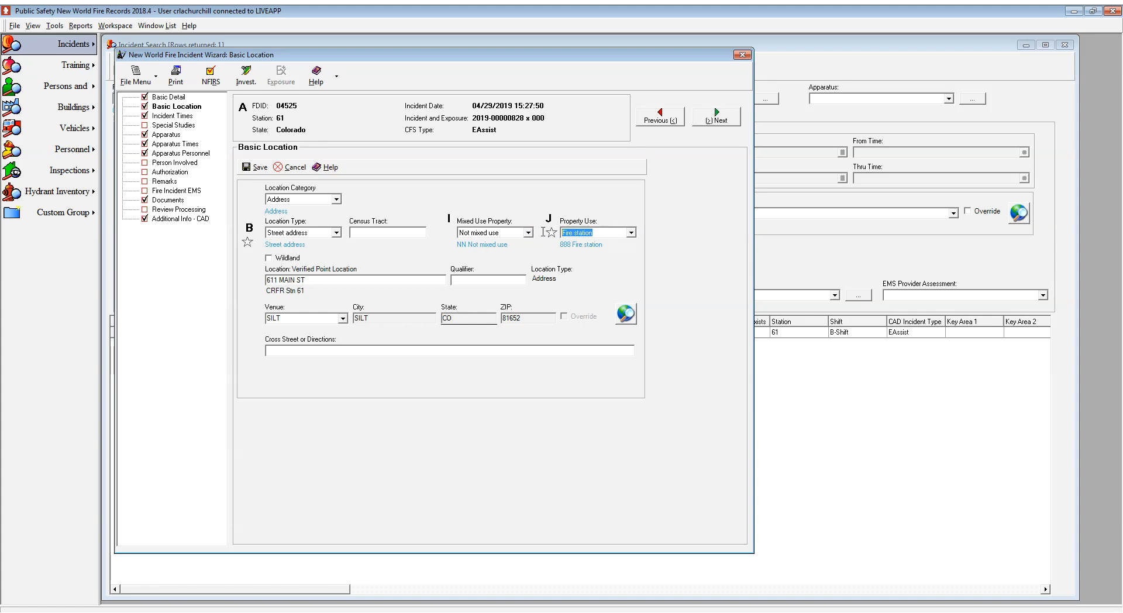
{"action": "type", "text": "419"}
{"action": "key", "text": "Tab"}
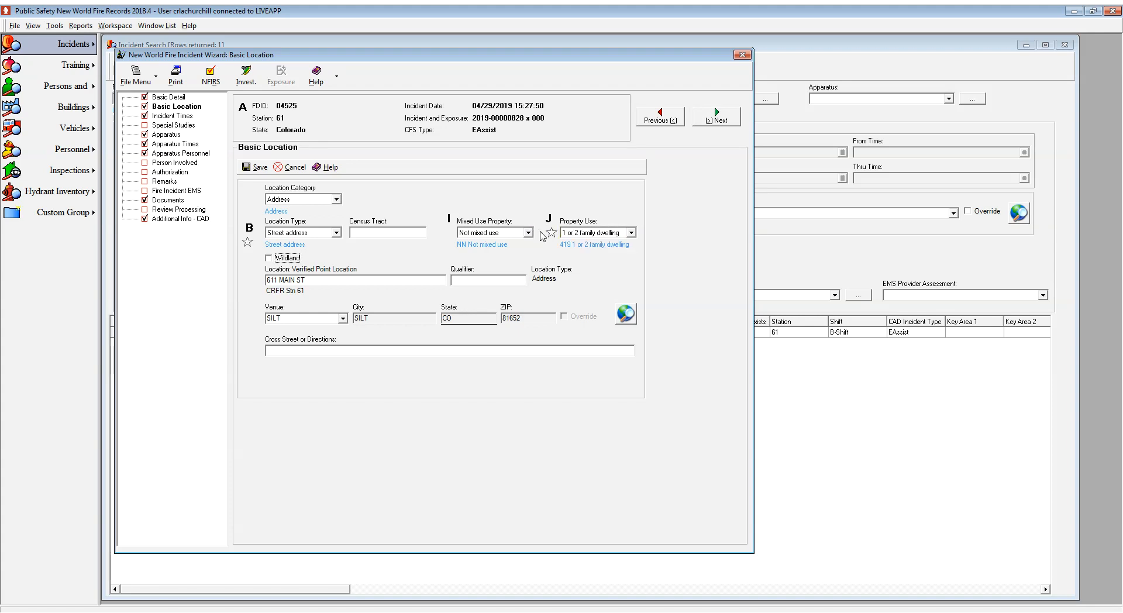
Step: Replace the Property Use with 332 Hospices by entering "hos"
{"action": "left_click", "coordinate": [632, 233]}
{"action": "left_click", "coordinate": [623, 232]}
{"action": "type", "text": "hos"}
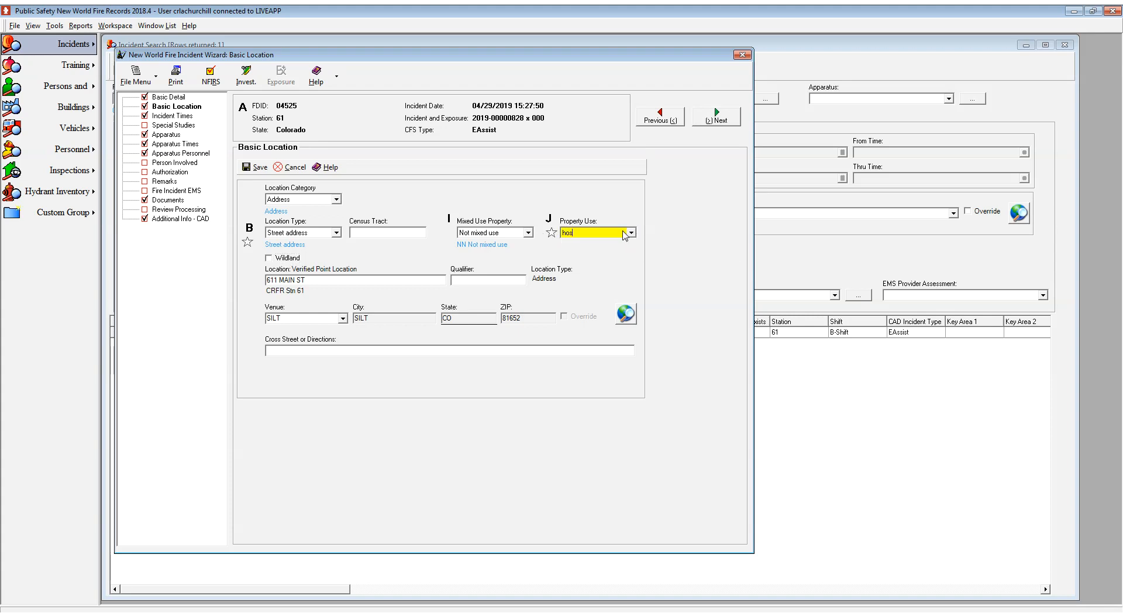
{"action": "key", "text": "Tab"}
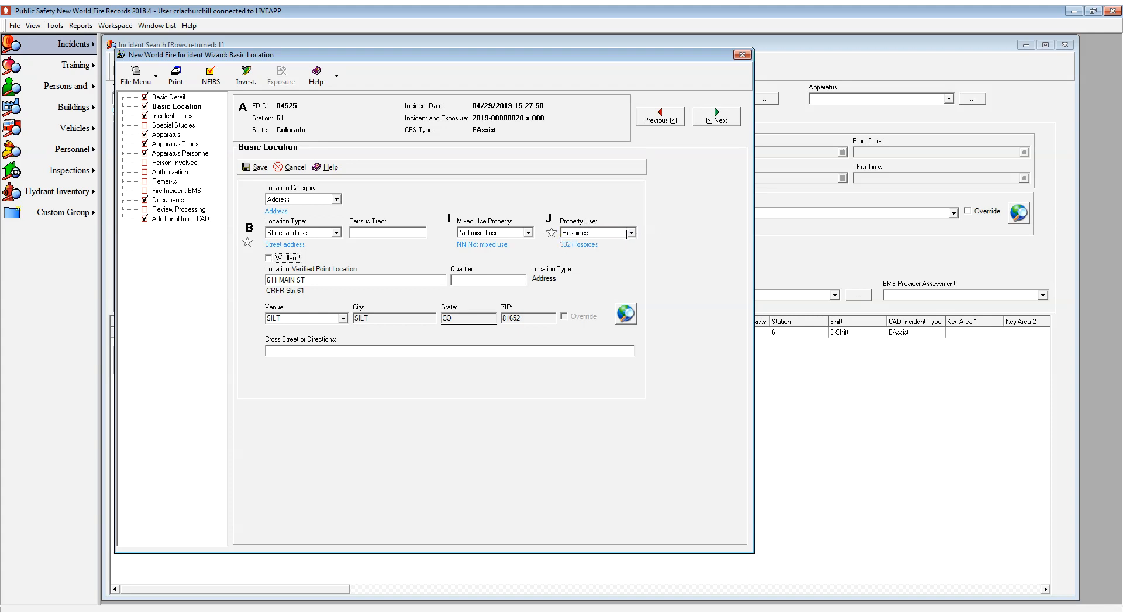
Step: Clear the Hospices Property Use and enter code 888 Fire station instead
{"action": "left_click", "coordinate": [629, 232]}
{"action": "left_click", "coordinate": [623, 233]}
{"action": "key", "text": "BackSpace"}
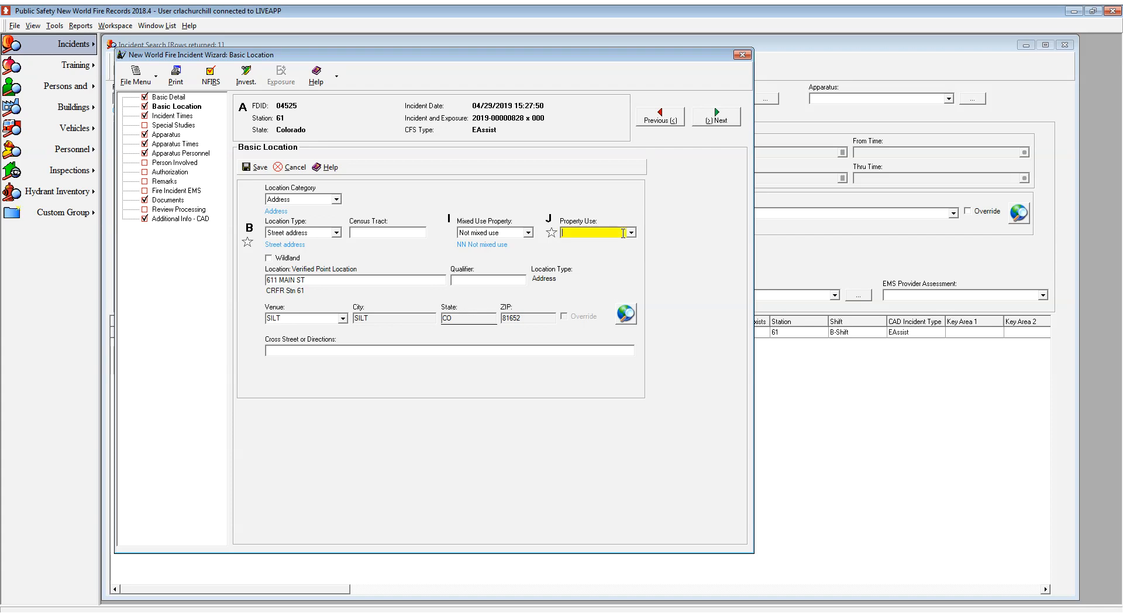
{"action": "left_click", "coordinate": [631, 232]}
{"action": "scroll", "coordinate": [672, 286], "scroll_direction": "down", "scroll_amount": 10}
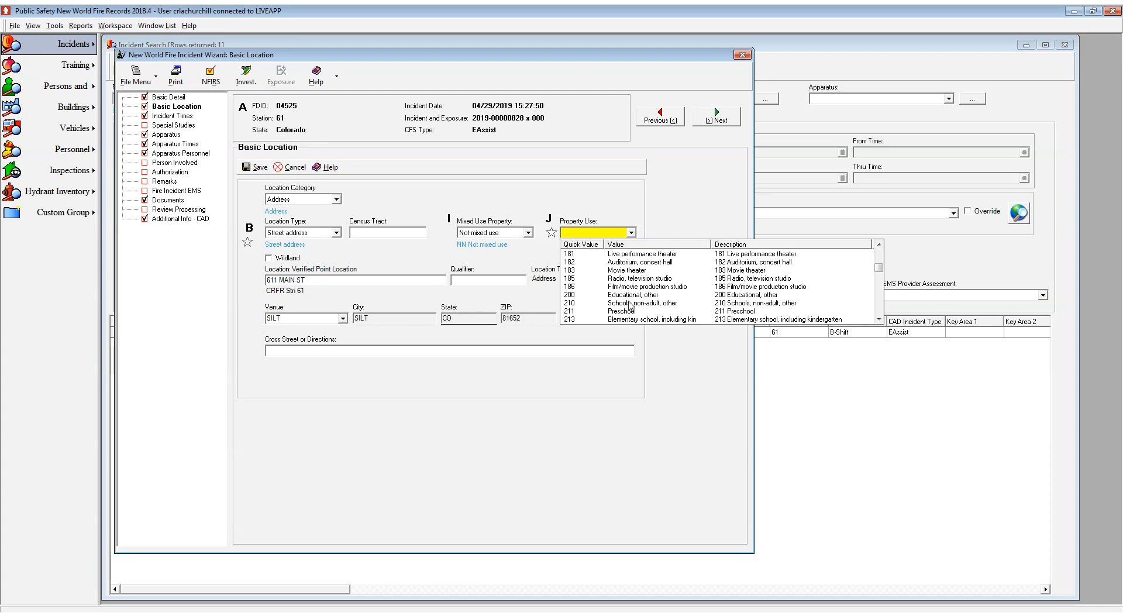
{"action": "scroll", "coordinate": [708, 302], "scroll_direction": "down", "scroll_amount": 4}
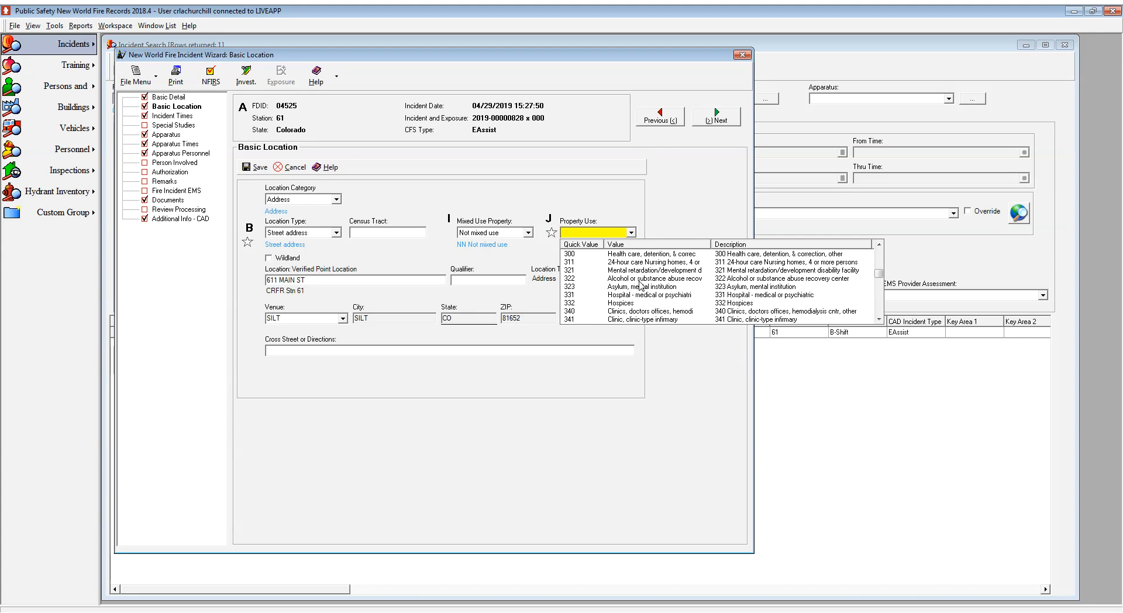
{"action": "left_click", "coordinate": [602, 234]}
{"action": "type", "text": "888"}
{"action": "key", "text": "Tab"}
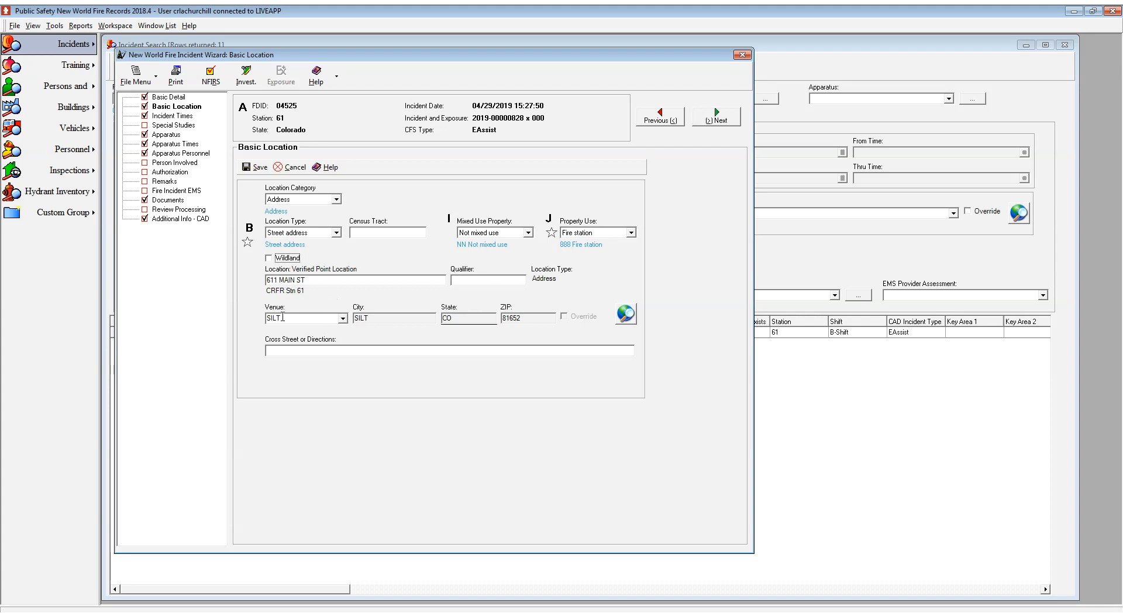
Step: Leave the Basic Location page and advance past Incident Times to the Special Studies page
{"action": "left_click", "coordinate": [449, 318]}
{"action": "left_click", "coordinate": [332, 352]}
{"action": "left_click", "coordinate": [723, 116]}
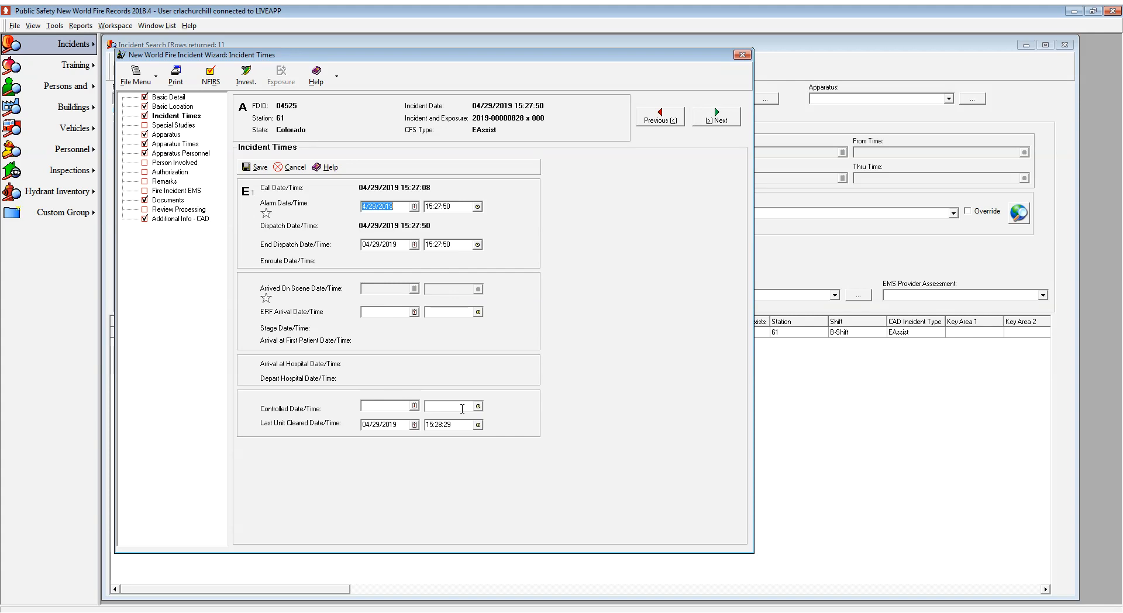
{"action": "left_click", "coordinate": [716, 120]}
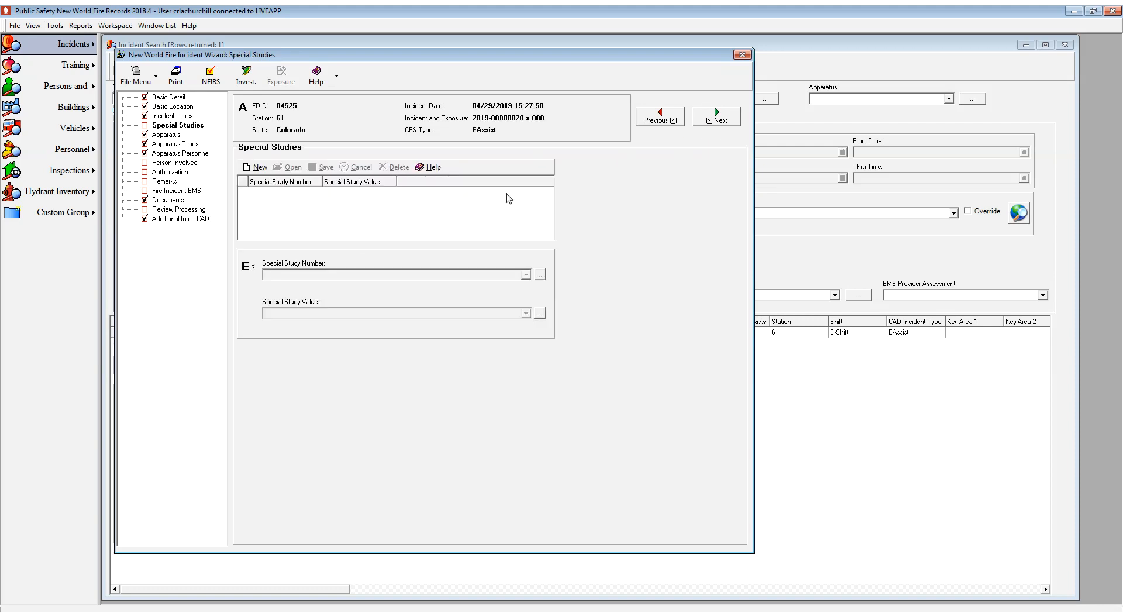
Step: Start a new special study and set its Special Study Number to 00001 Transient Person
{"action": "left_click", "coordinate": [255, 167]}
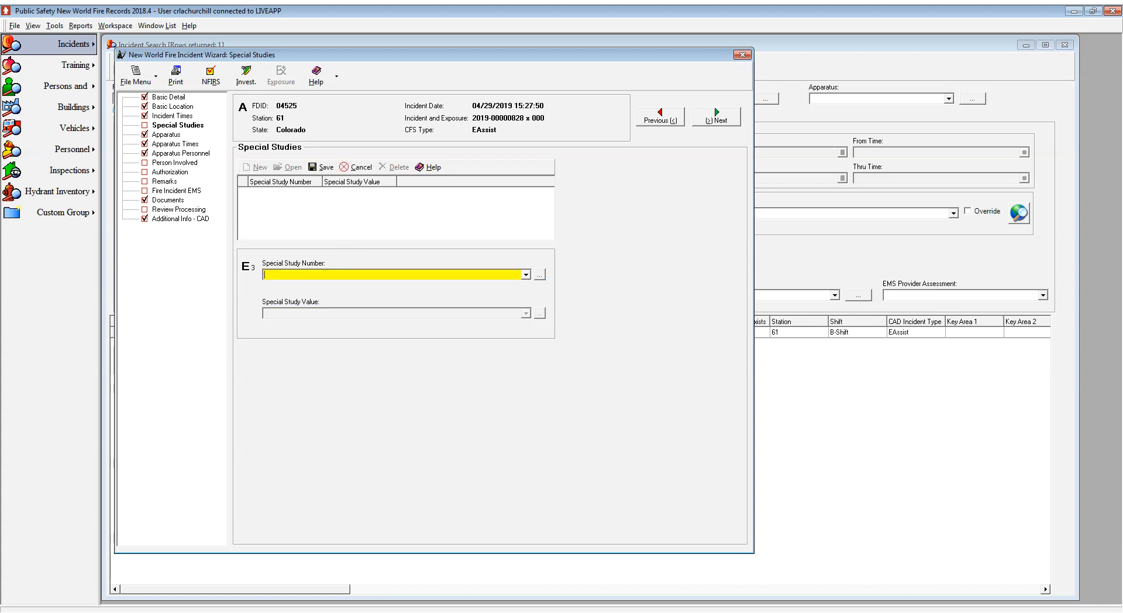
{"action": "type", "text": "00001"}
{"action": "key", "text": "Tab"}
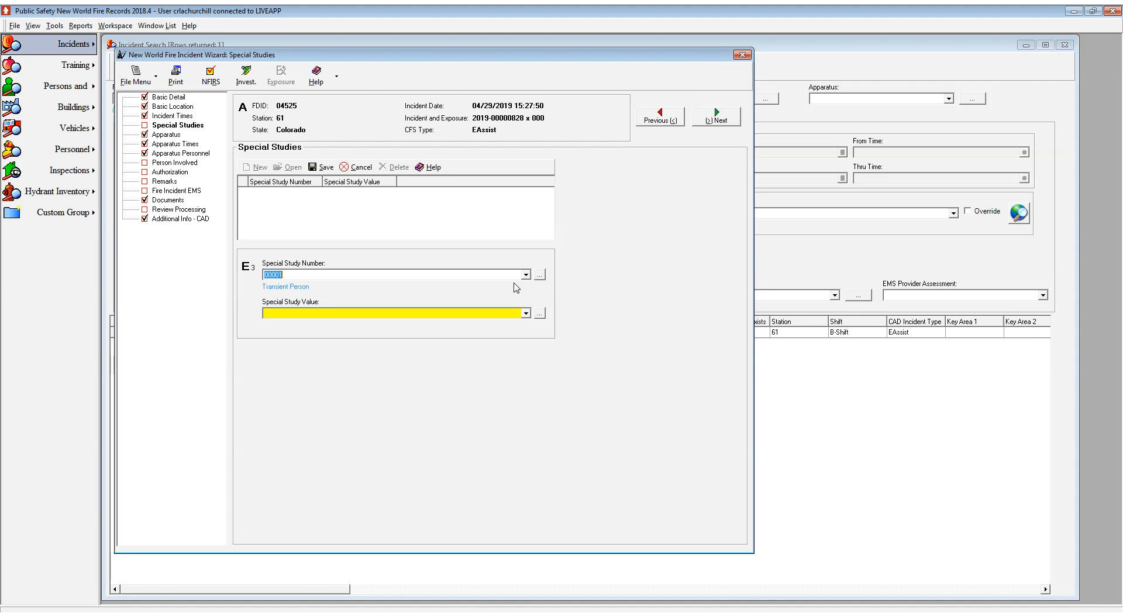
Step: Change the Special Study Number to 00003 Flight Crew/Transferred to Hospital and go through its values starting from CareFlight
{"action": "key", "text": "Down"}
{"action": "key", "text": "Down"}
{"action": "key", "text": "Tab"}
{"action": "key", "text": "Down"}
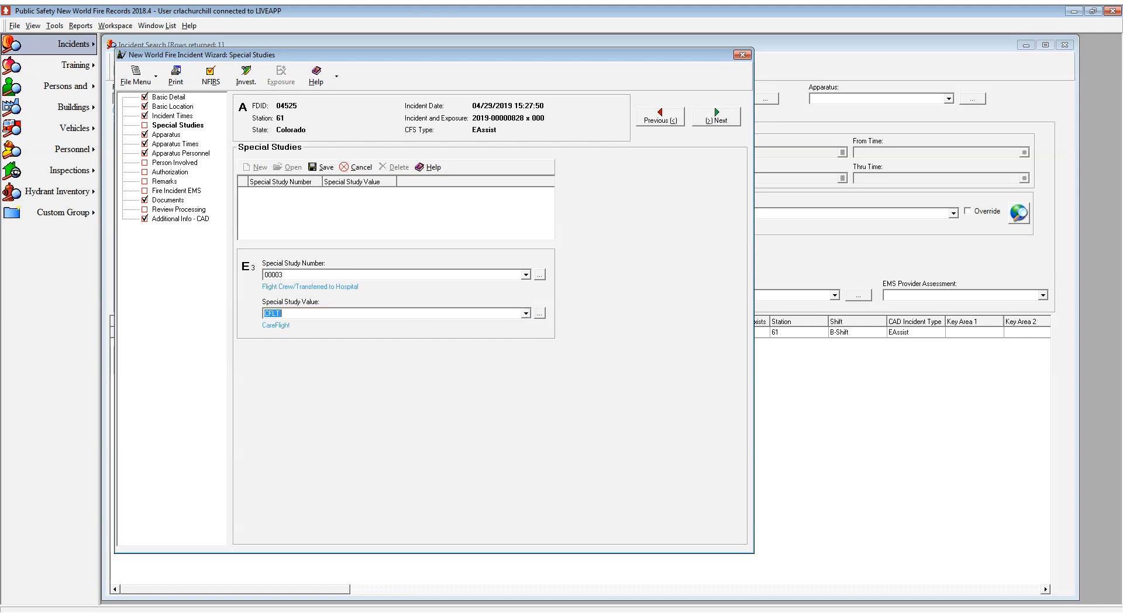
{"action": "key", "text": "Down"}
{"action": "key", "text": "Down"}
{"action": "key", "text": "Down"}
{"action": "key", "text": "Down"}
{"action": "key", "text": "Down"}
{"action": "key", "text": "Down"}
Step: Change the Special Study Number to 00004 Inter Facility Transport and go through its values from Transfer > 100 Miles
{"action": "left_click", "coordinate": [526, 279]}
{"action": "key", "text": "Down"}
{"action": "left_click", "coordinate": [525, 314]}
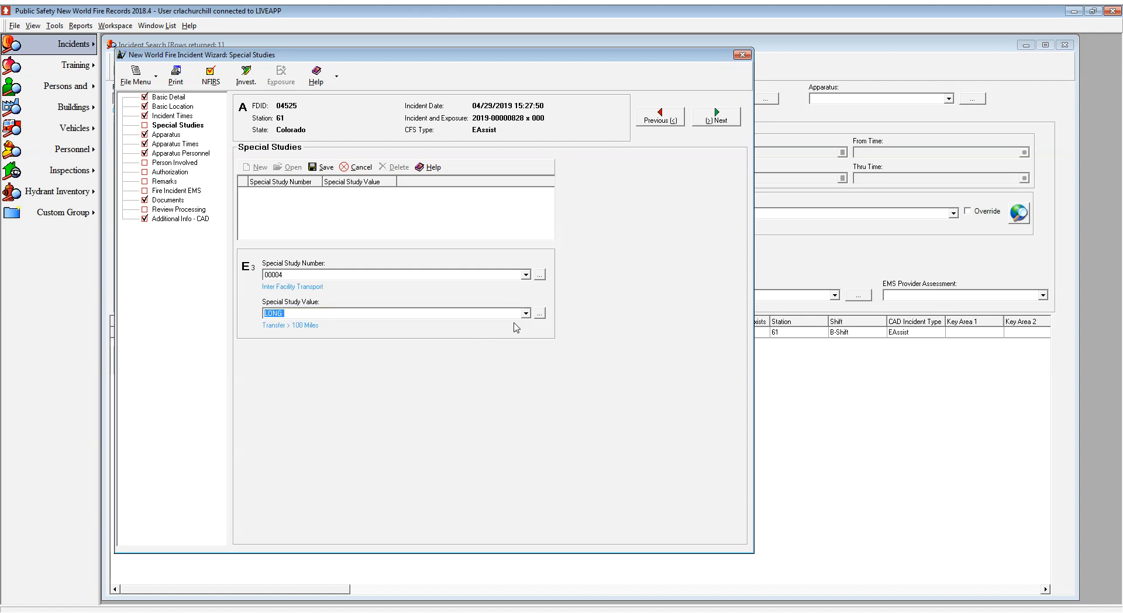
{"action": "key", "text": "Down"}
{"action": "key", "text": "Down"}
Step: Change the Special Study Number to 00005 IFT Cancel Reasons and go through its values from Hospital Cancelled
{"action": "left_click", "coordinate": [507, 274]}
{"action": "key", "text": "Down"}
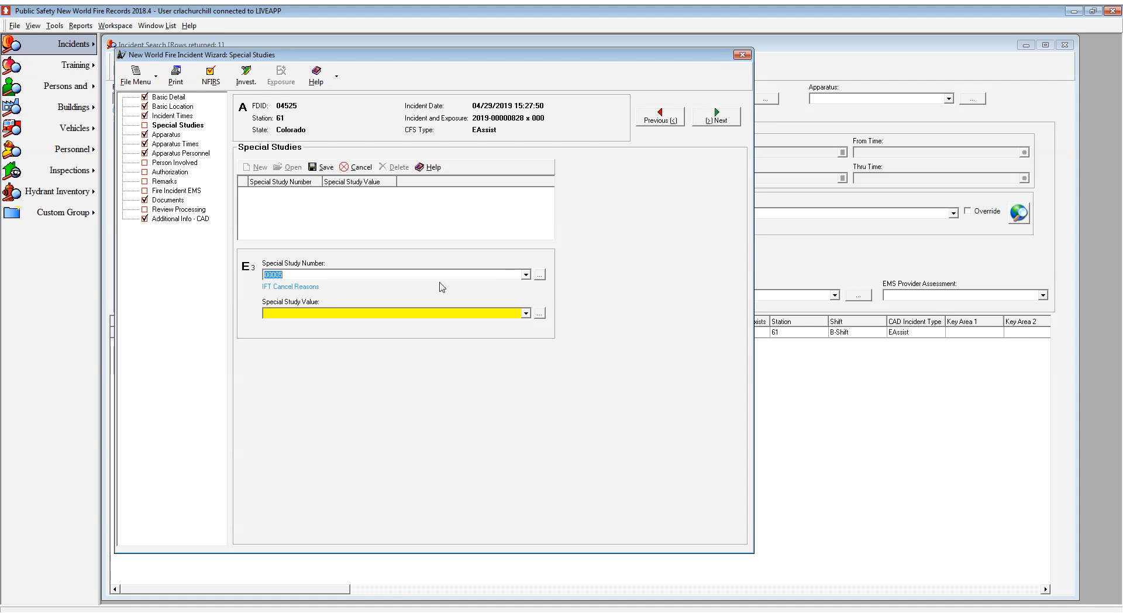
{"action": "left_click", "coordinate": [527, 315]}
{"action": "key", "text": "Down"}
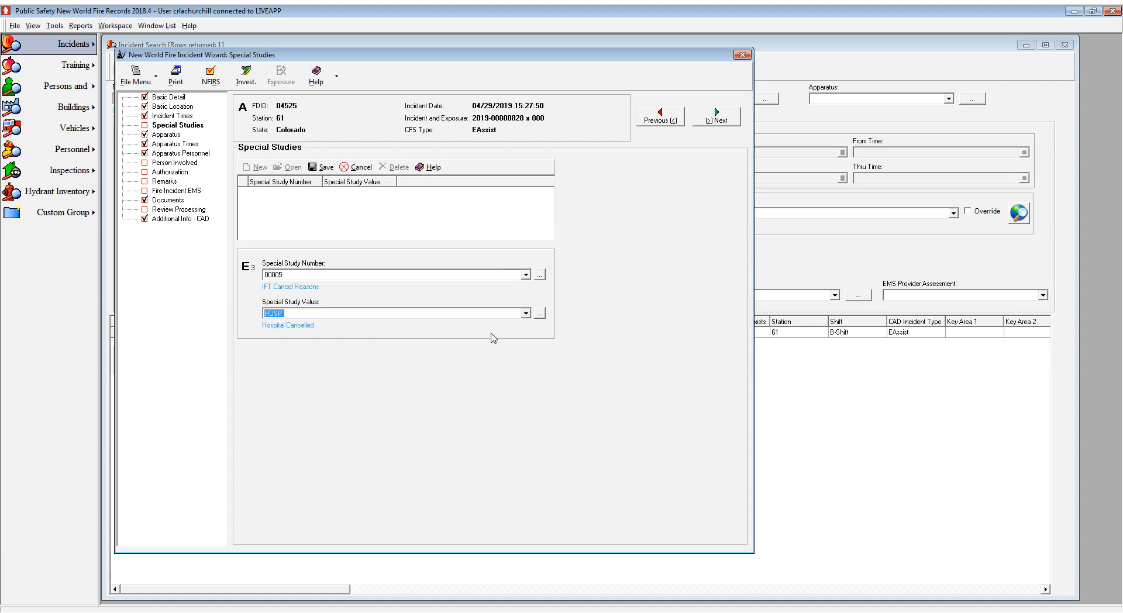
{"action": "key", "text": "Down"}
{"action": "key", "text": "Down"}
{"action": "key", "text": "Down"}
{"action": "key", "text": "Down"}
Step: Browse the Special Study Numbers through 00007 Gas/Oil Incidents to 00008 System Status Level and cancel the new study entry
{"action": "left_click", "coordinate": [502, 275]}
{"action": "key", "text": "Down"}
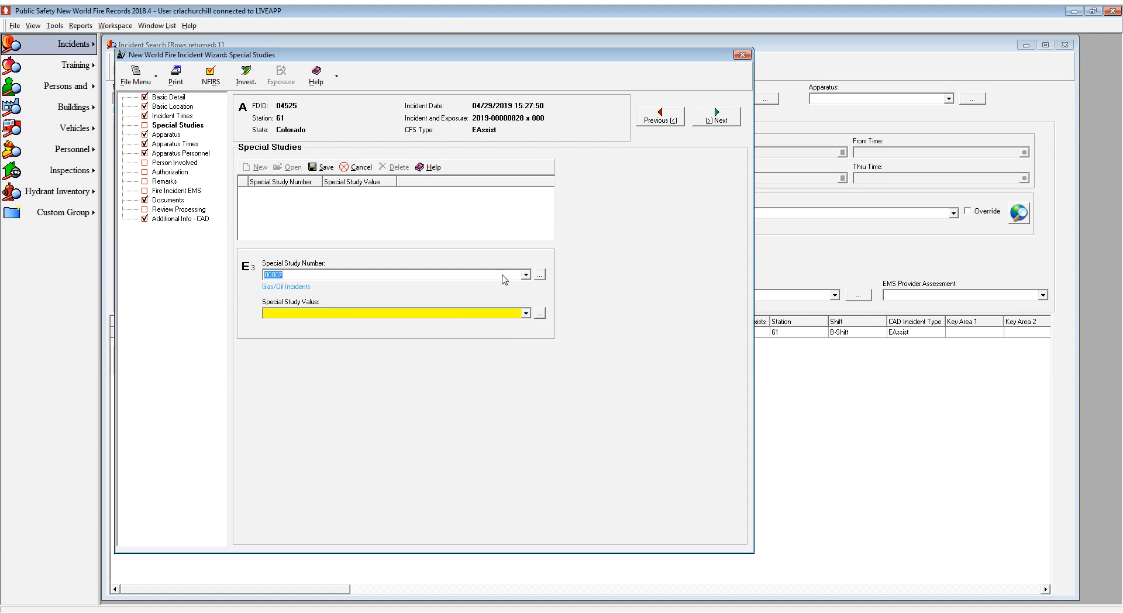
{"action": "key", "text": "Down"}
{"action": "left_click", "coordinate": [358, 167]}
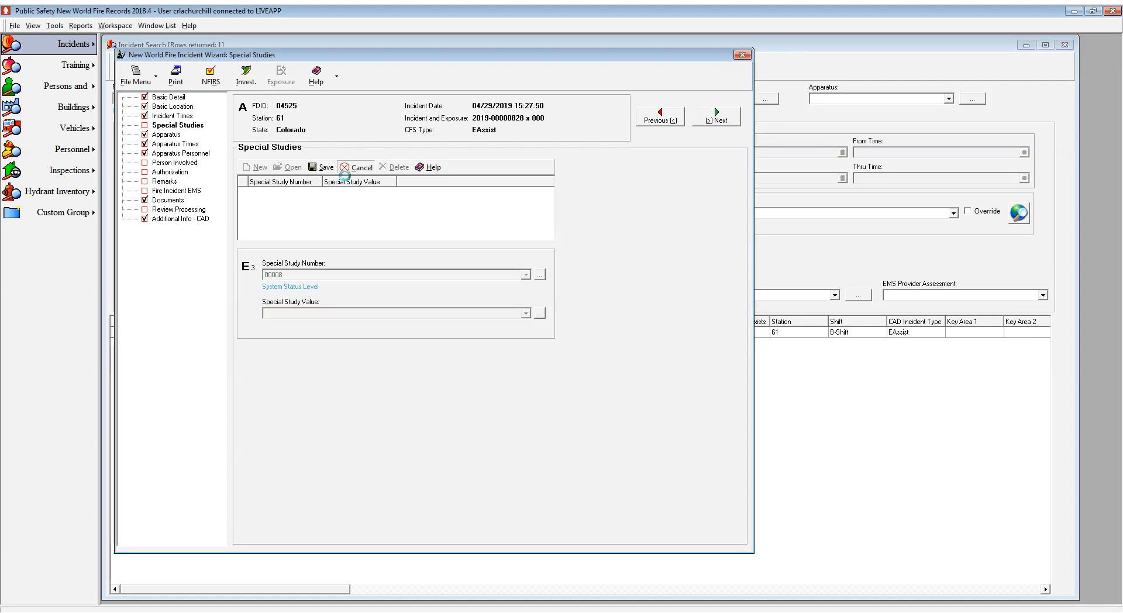
Step: Advance to the Apparatus page, set AM61's Lights/Sirens to Non-Emergent and mark 34 Transport person as its action taken
{"action": "left_click", "coordinate": [711, 121]}
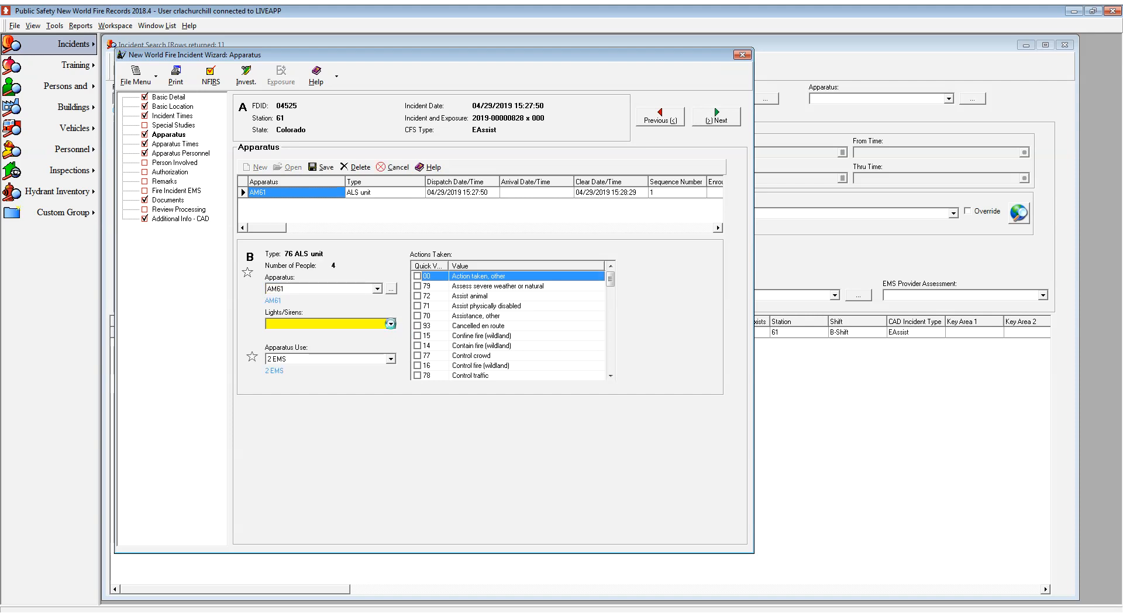
{"action": "left_click", "coordinate": [390, 325]}
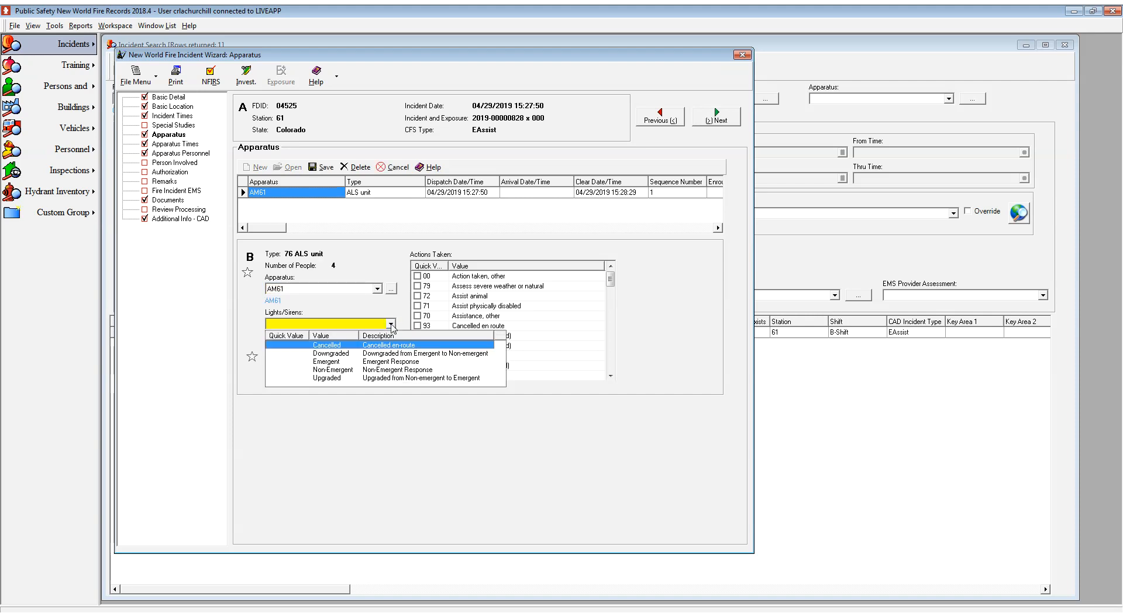
{"action": "left_click", "coordinate": [334, 369]}
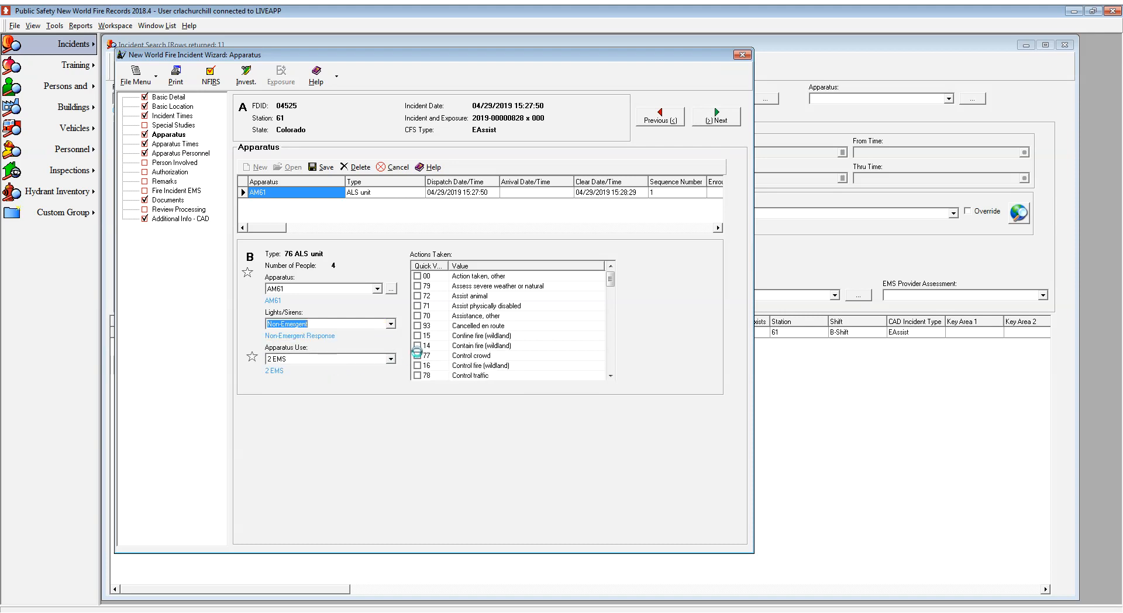
{"action": "left_click_drag", "start_coordinate": [608, 281], "coordinate": [611, 362]}
{"action": "left_click", "coordinate": [418, 315]}
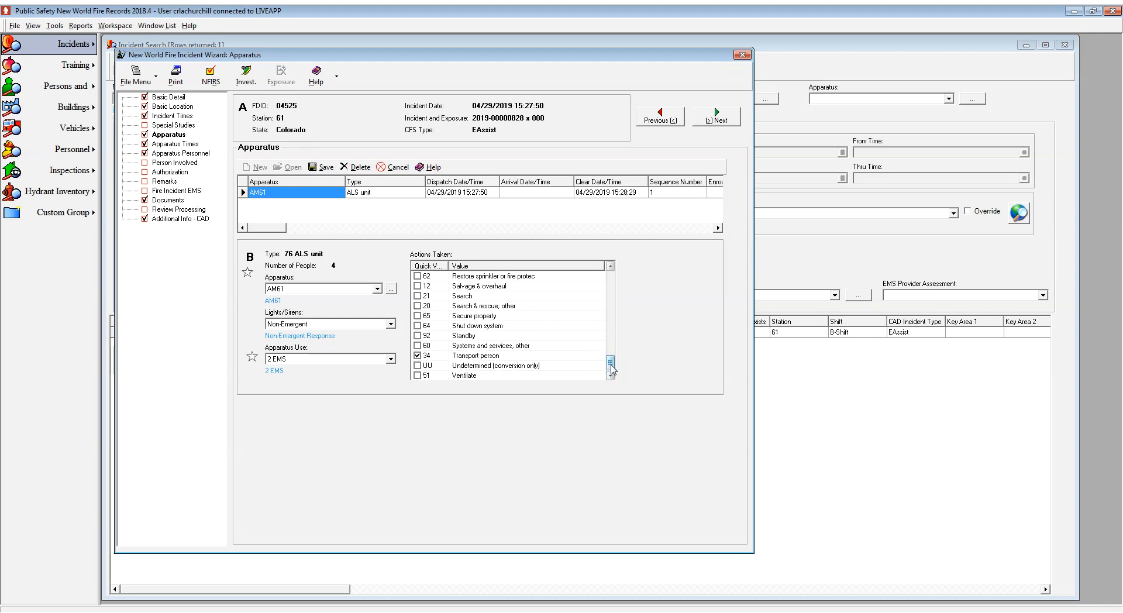
Step: Try AM61's Lights/Sirens as Cancelled with action 93 Cancelled en route marked, and clear that action again
{"action": "left_click_drag", "start_coordinate": [609, 362], "coordinate": [610, 318]}
{"action": "left_click", "coordinate": [367, 324]}
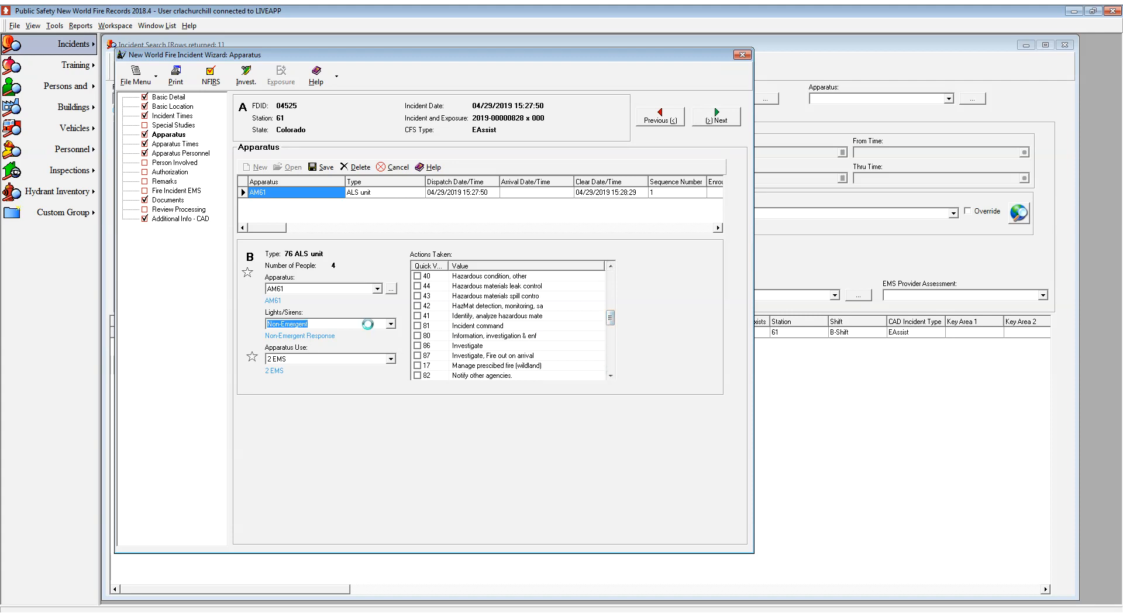
{"action": "key", "text": "BackSpace"}
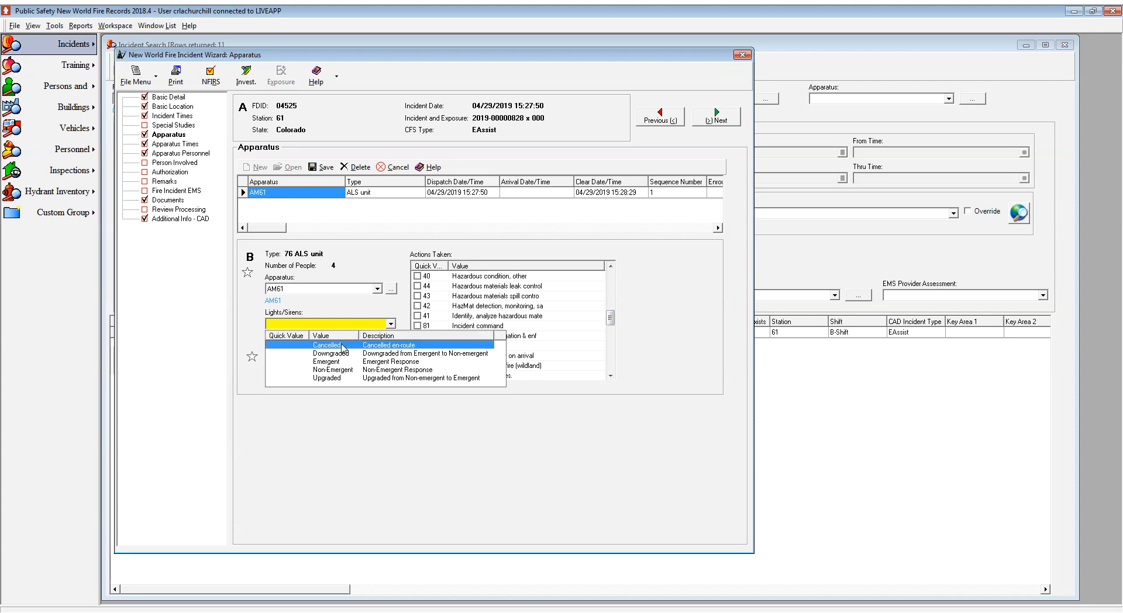
{"action": "left_click", "coordinate": [343, 348]}
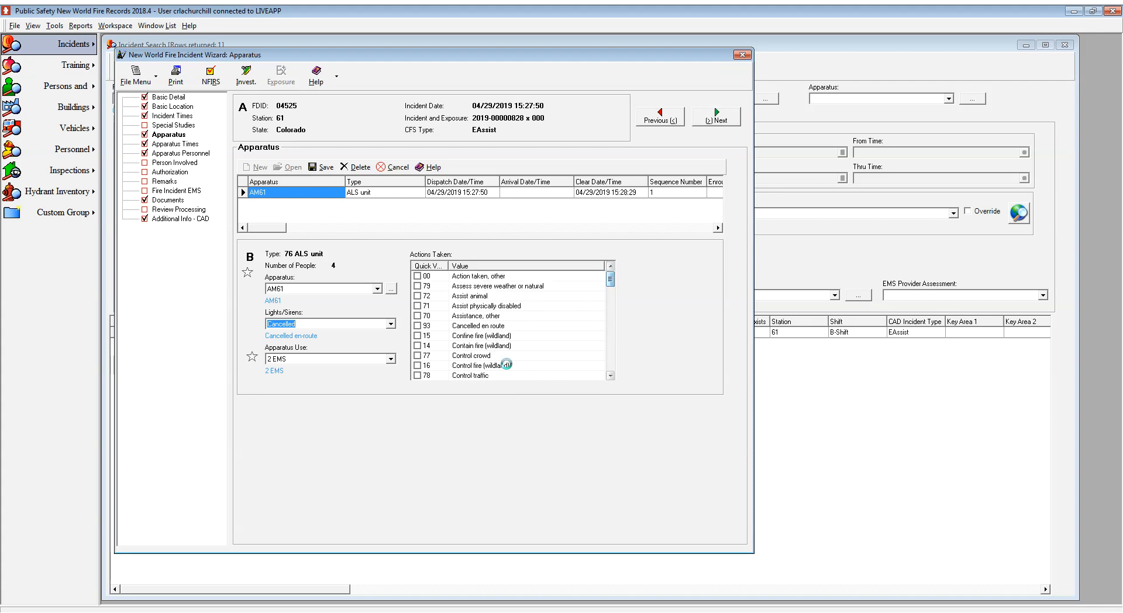
{"action": "left_click", "coordinate": [418, 326]}
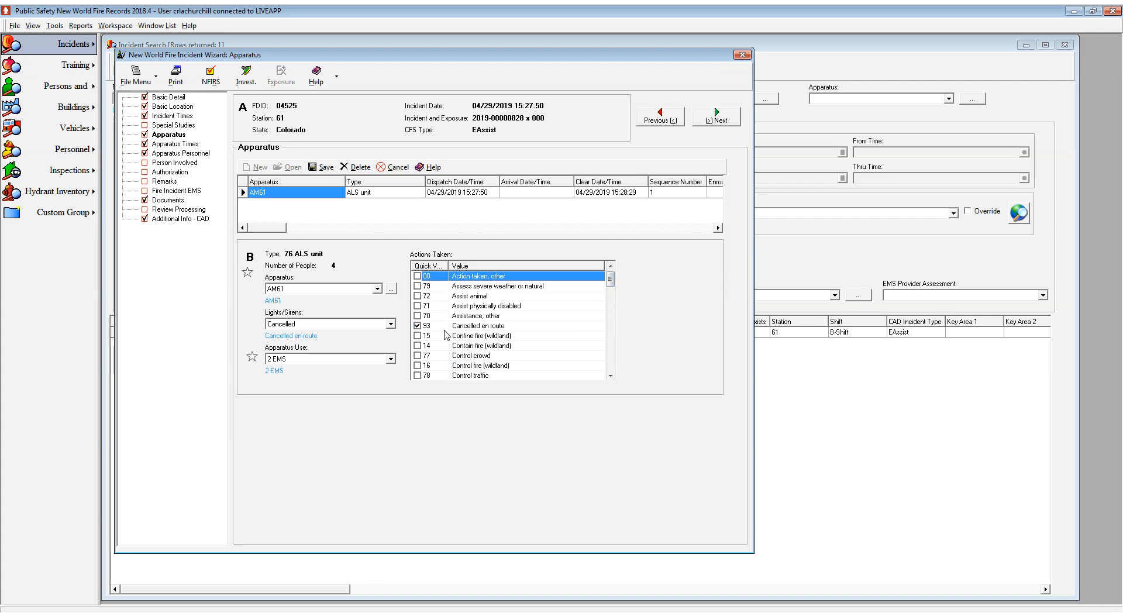
{"action": "left_click", "coordinate": [417, 326]}
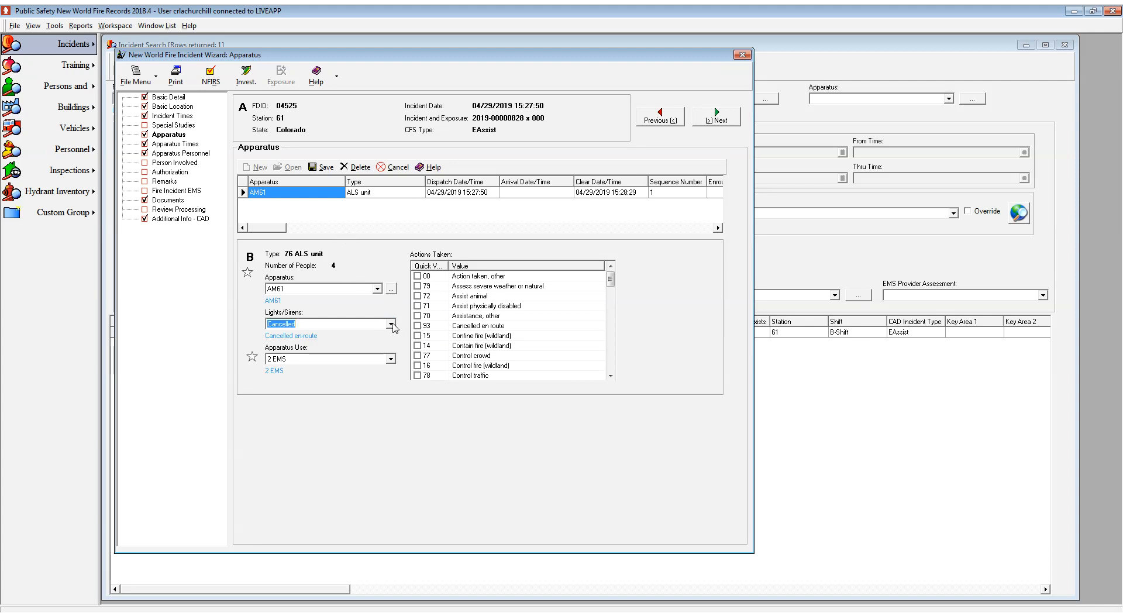
Step: Replace AM61's Lights/Sirens value with Emergent and save the apparatus record
{"action": "left_click", "coordinate": [390, 324]}
{"action": "left_click", "coordinate": [339, 325]}
{"action": "key", "text": "BackSpace"}
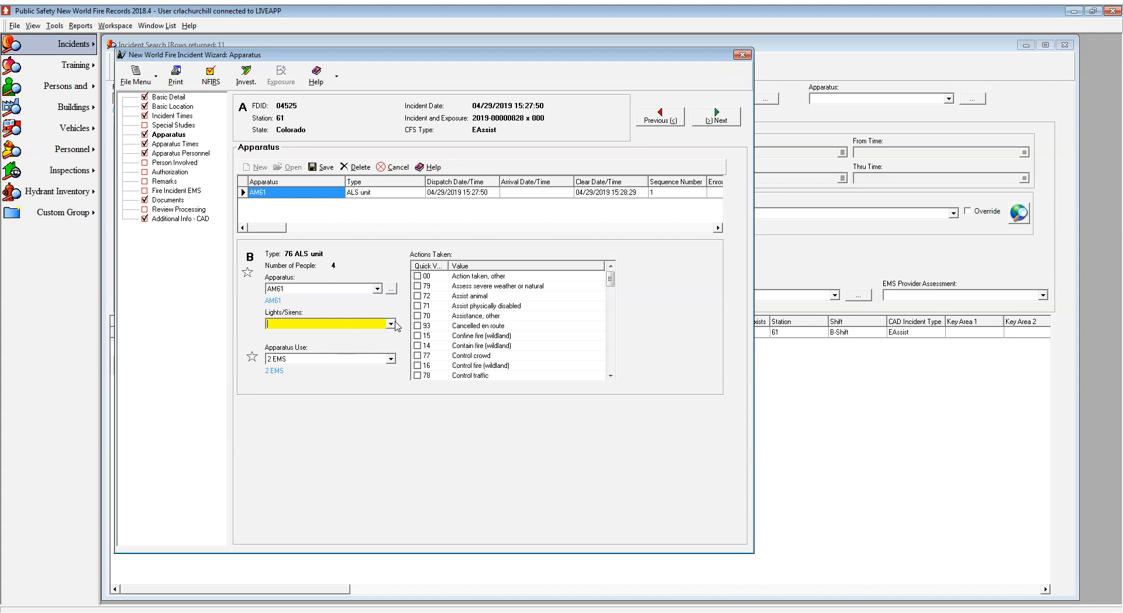
{"action": "left_click", "coordinate": [345, 362]}
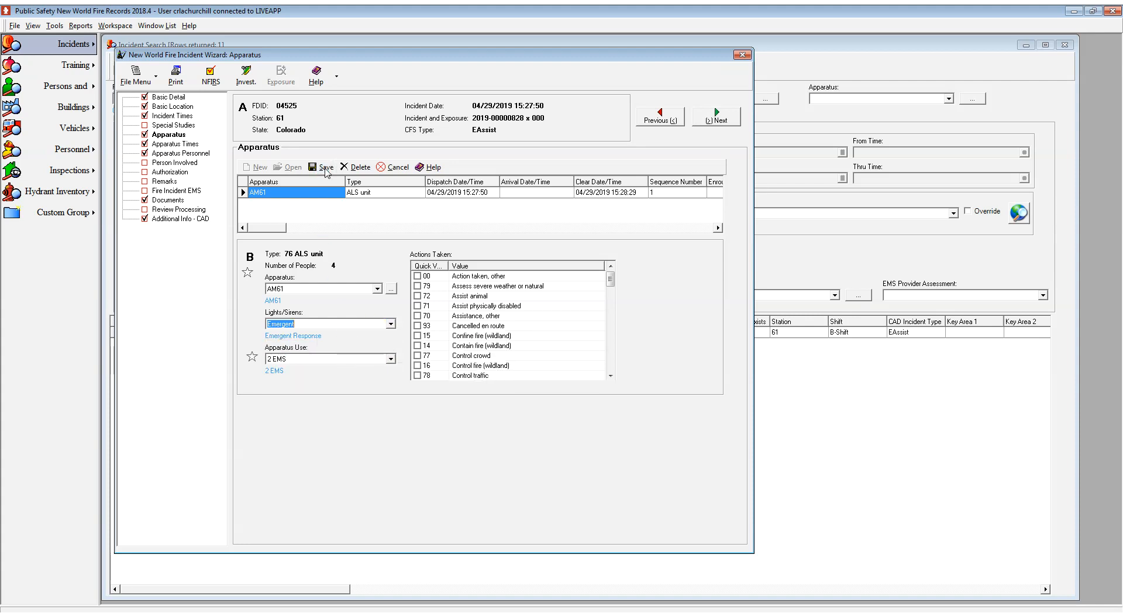
{"action": "left_click", "coordinate": [326, 168]}
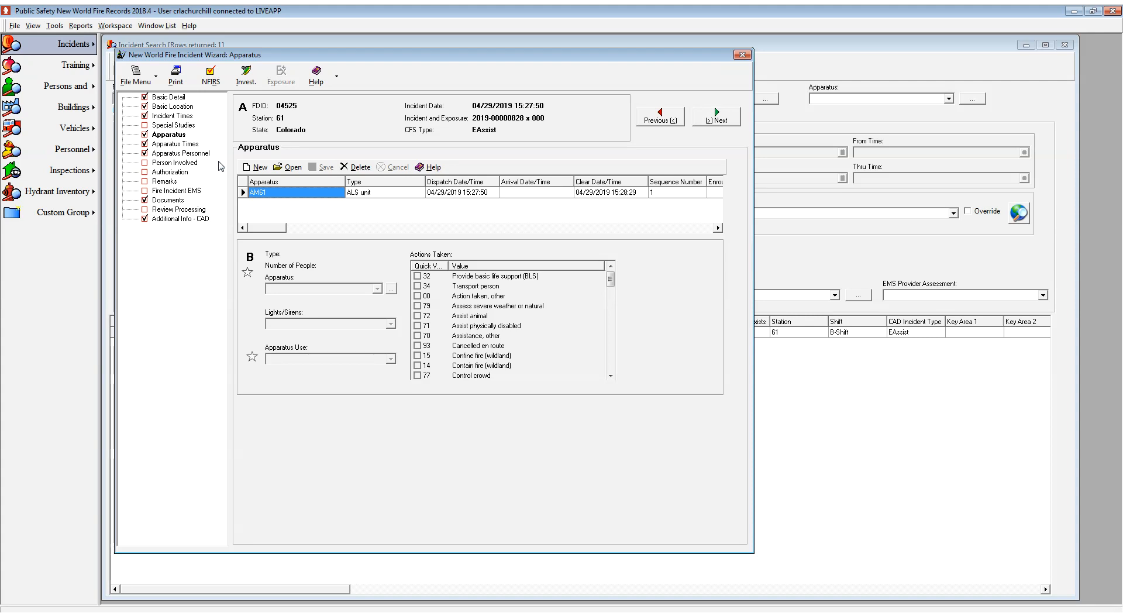
Step: Open AM61 on the Apparatus Times page and set Arrival at Patient to 04/29/2019 at 15:30:00
{"action": "left_click", "coordinate": [716, 117]}
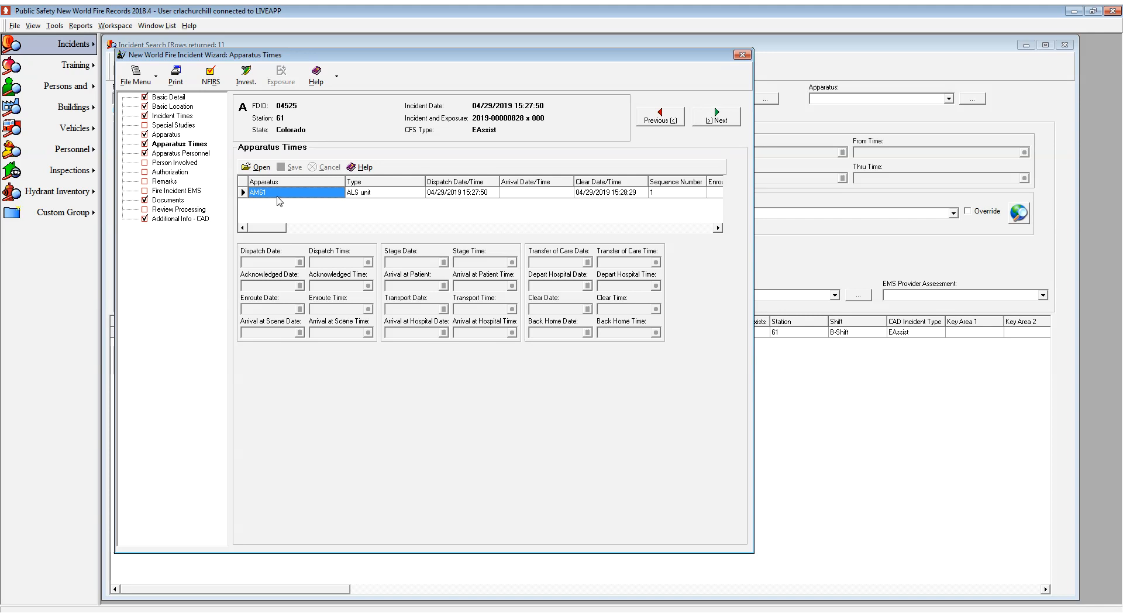
{"action": "double_click", "coordinate": [295, 195]}
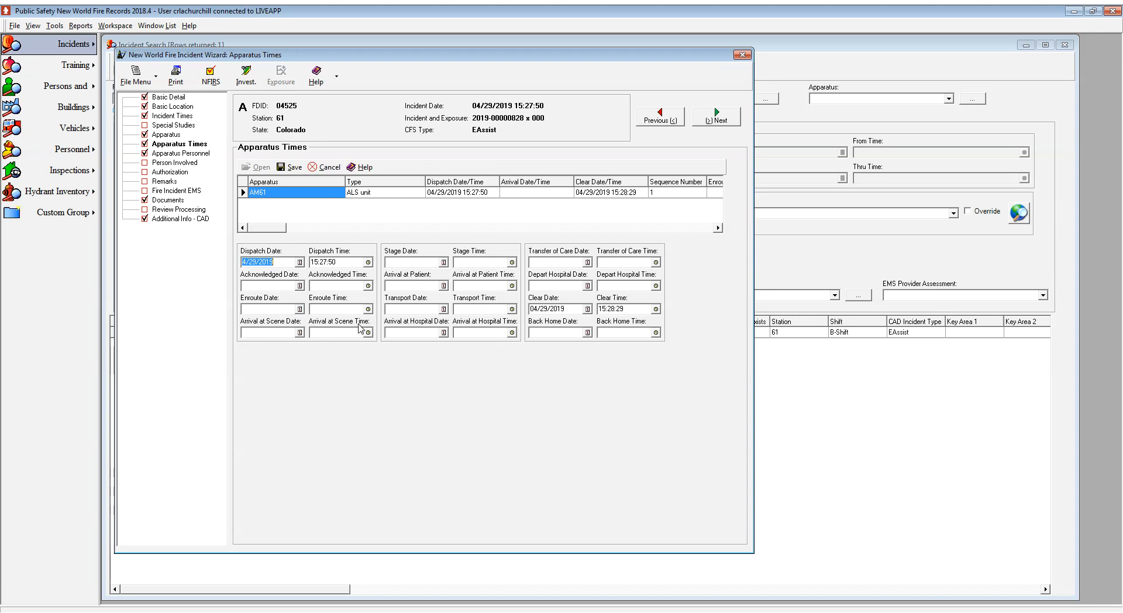
{"action": "left_click", "coordinate": [417, 284]}
{"action": "left_click", "coordinate": [480, 287]}
{"action": "type", "text": "19"}
{"action": "key", "text": "BackSpace"}
{"action": "key", "text": "BackSpace"}
{"action": "key", "text": "BackSpace"}
{"action": "key", "text": "BackSpace"}
{"action": "key", "text": "BackSpace"}
{"action": "key", "text": "BackSpace"}
{"action": "type", "text": "15:30:00"}
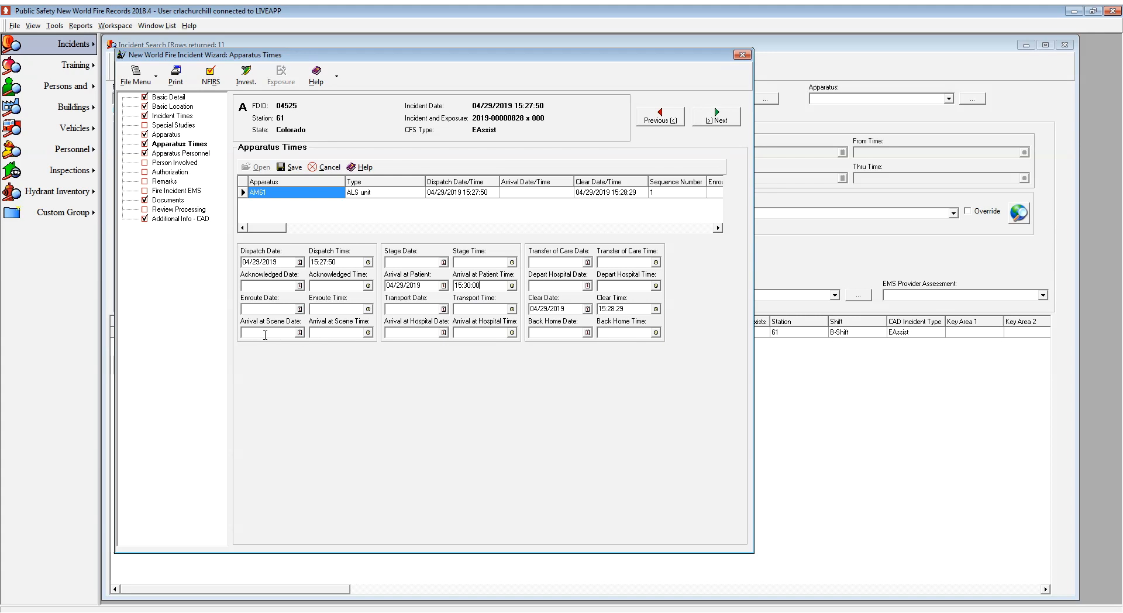
Step: Set AM61's Transfer of Care to 04/29/2019 at 15:31:00 and its Clear Time to 15:32:00, and save the times
{"action": "double_click", "coordinate": [563, 264]}
{"action": "left_click", "coordinate": [609, 263]}
{"action": "type", "text": "15:31:00"}
{"action": "left_click", "coordinate": [639, 308]}
{"action": "type", "text": "1"}
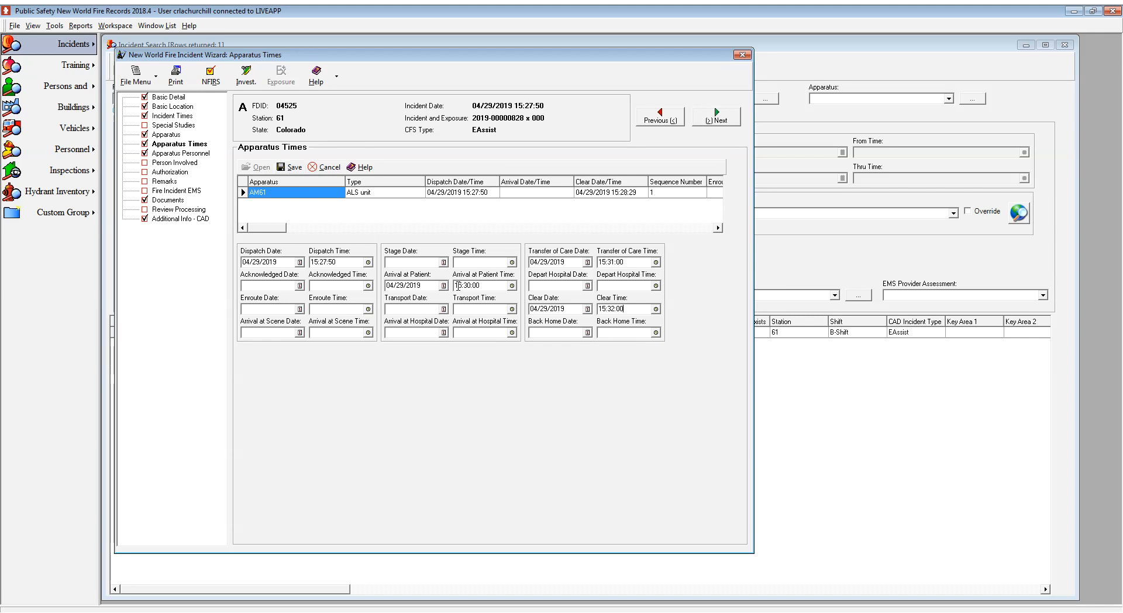
{"action": "left_click", "coordinate": [294, 167]}
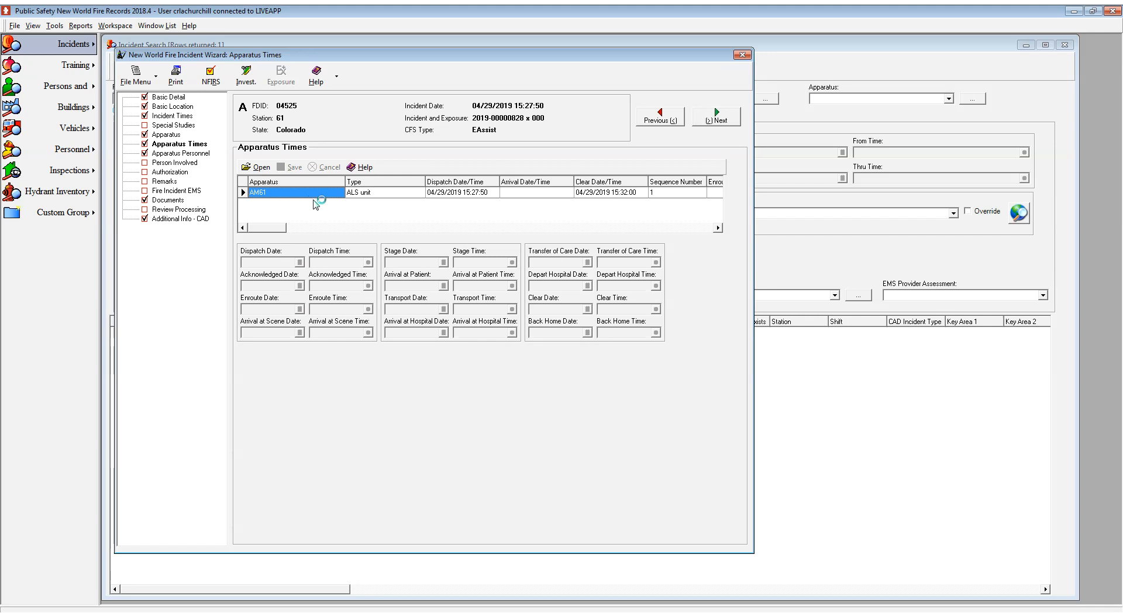
Step: Open AM61 on the Apparatus Personnel page and delete the third listed crew member
{"action": "left_click", "coordinate": [725, 116]}
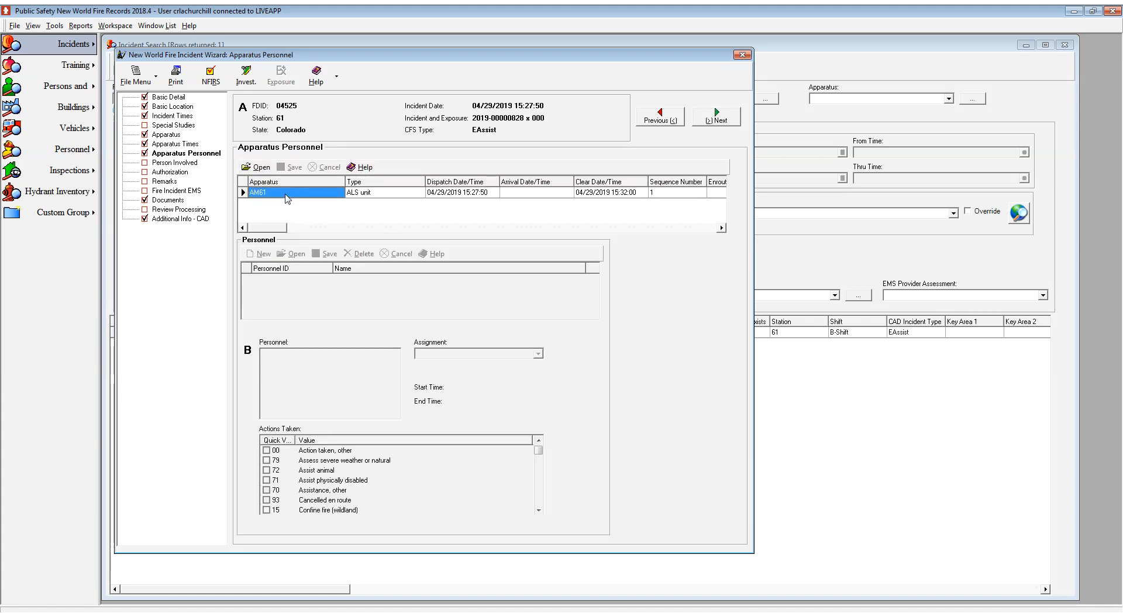
{"action": "double_click", "coordinate": [290, 197]}
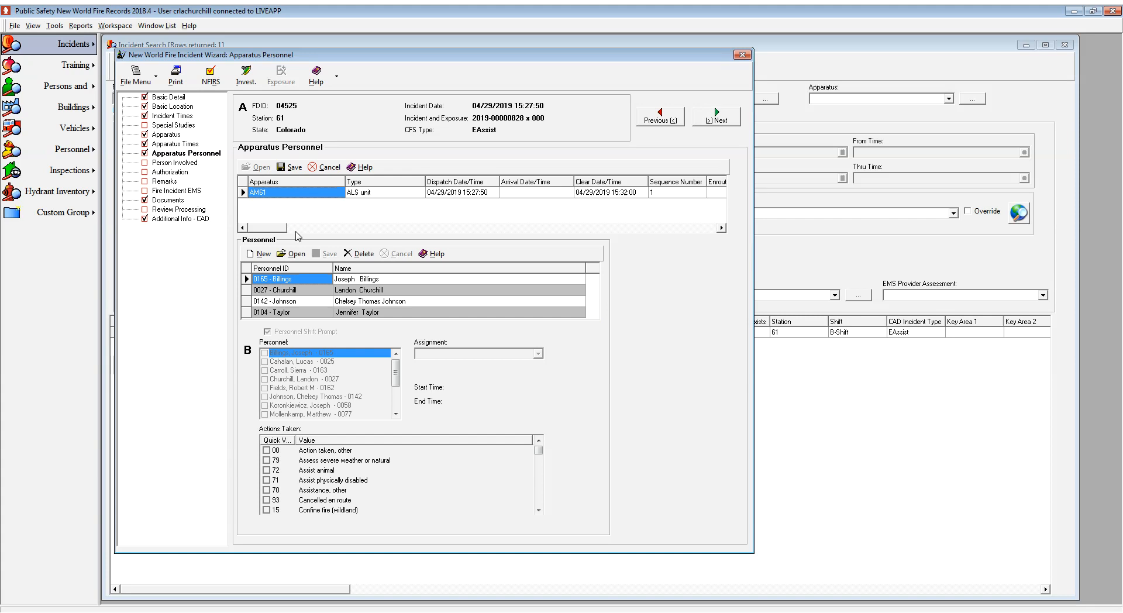
{"action": "left_click", "coordinate": [295, 302]}
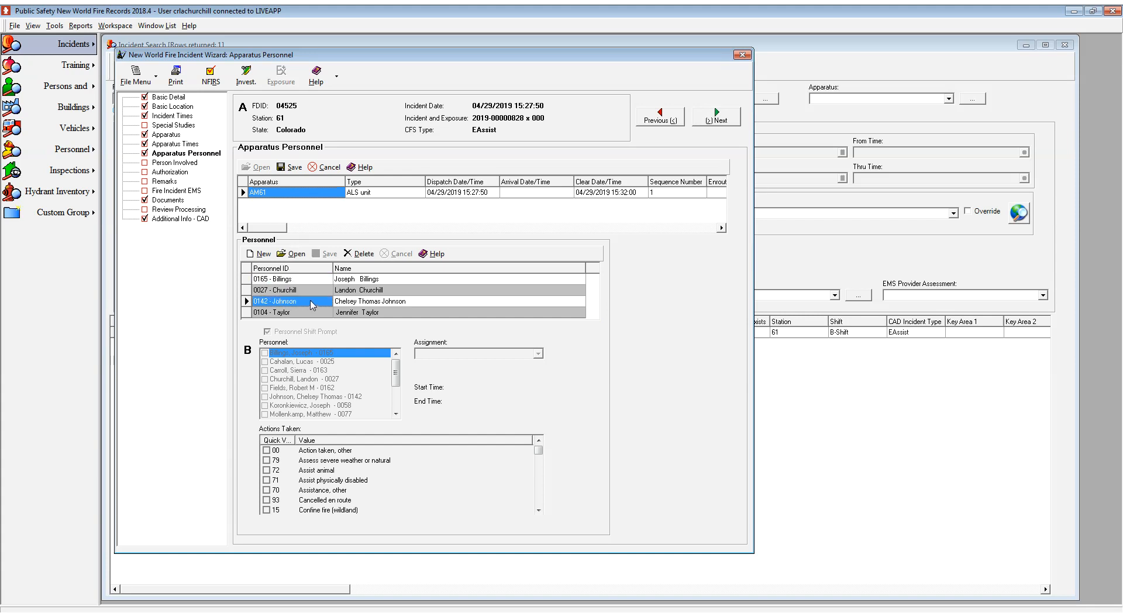
{"action": "left_click", "coordinate": [355, 255]}
{"action": "left_click", "coordinate": [491, 344]}
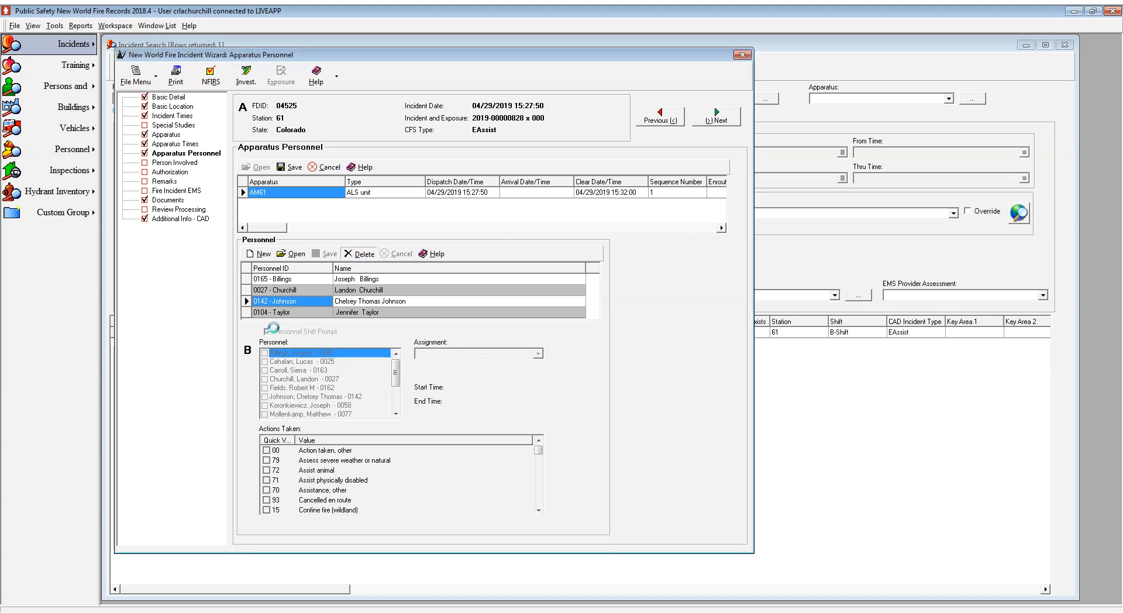
Step: Delete AM61's remaining listed personnel so that only the first crew member is kept
{"action": "left_click", "coordinate": [359, 254]}
{"action": "left_click", "coordinate": [579, 355]}
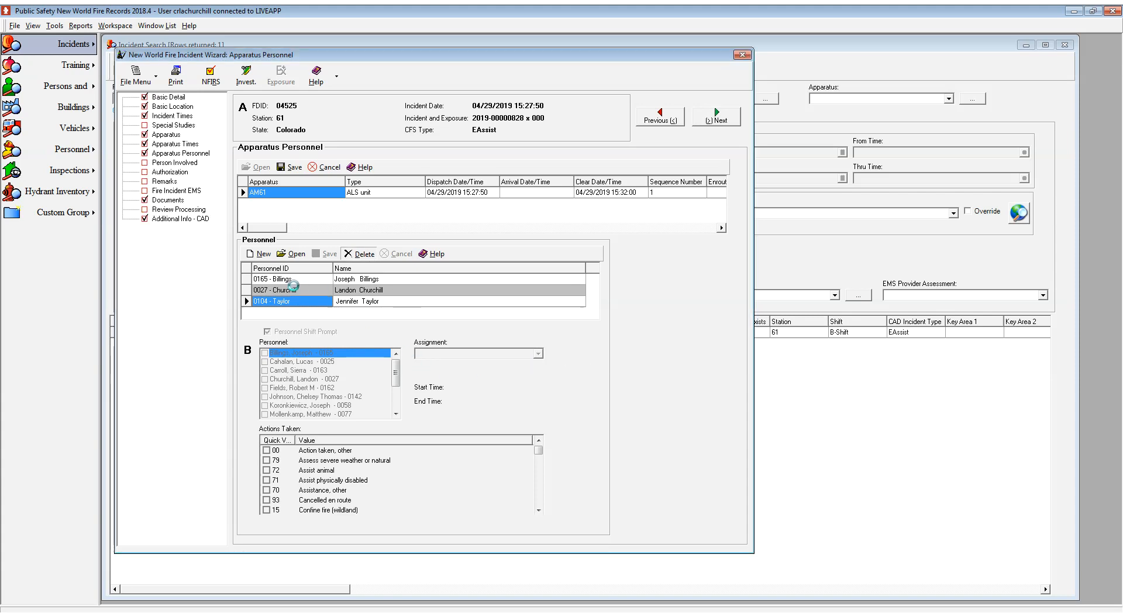
{"action": "left_click", "coordinate": [348, 256]}
{"action": "left_click", "coordinate": [569, 355]}
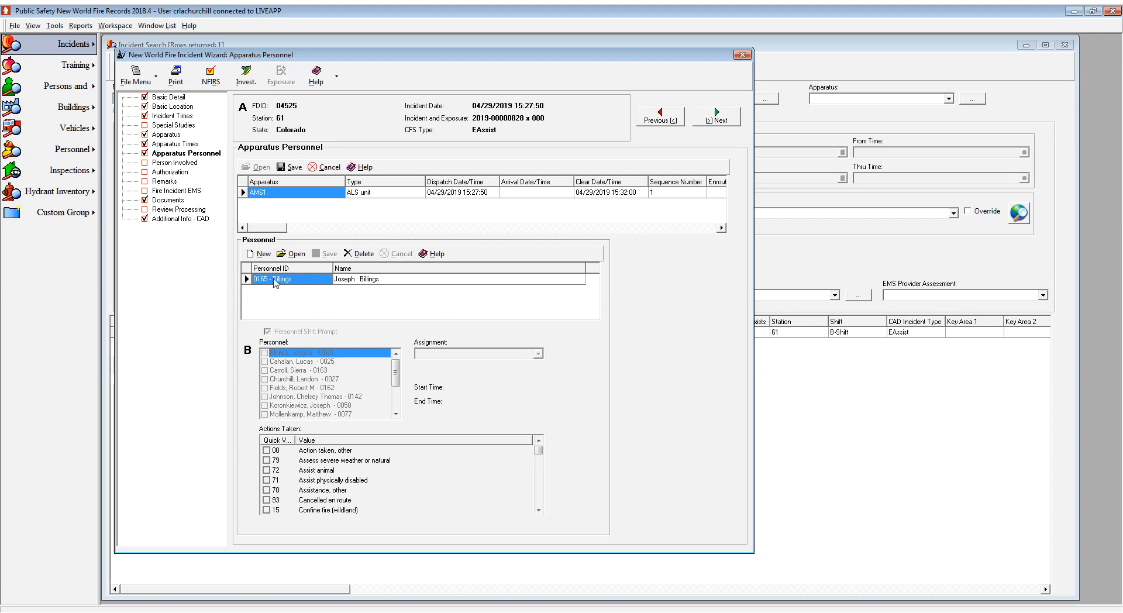
Step: Start a new personnel entry for AM61 and turn off the Personnel Shift Prompt
{"action": "left_click", "coordinate": [264, 255]}
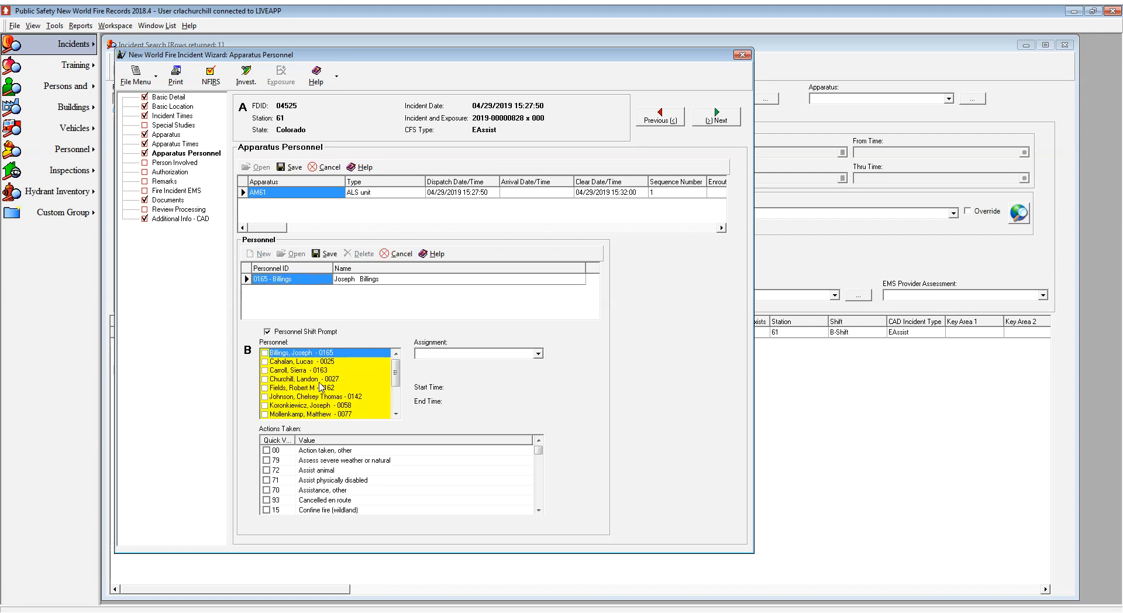
{"action": "left_click", "coordinate": [294, 379]}
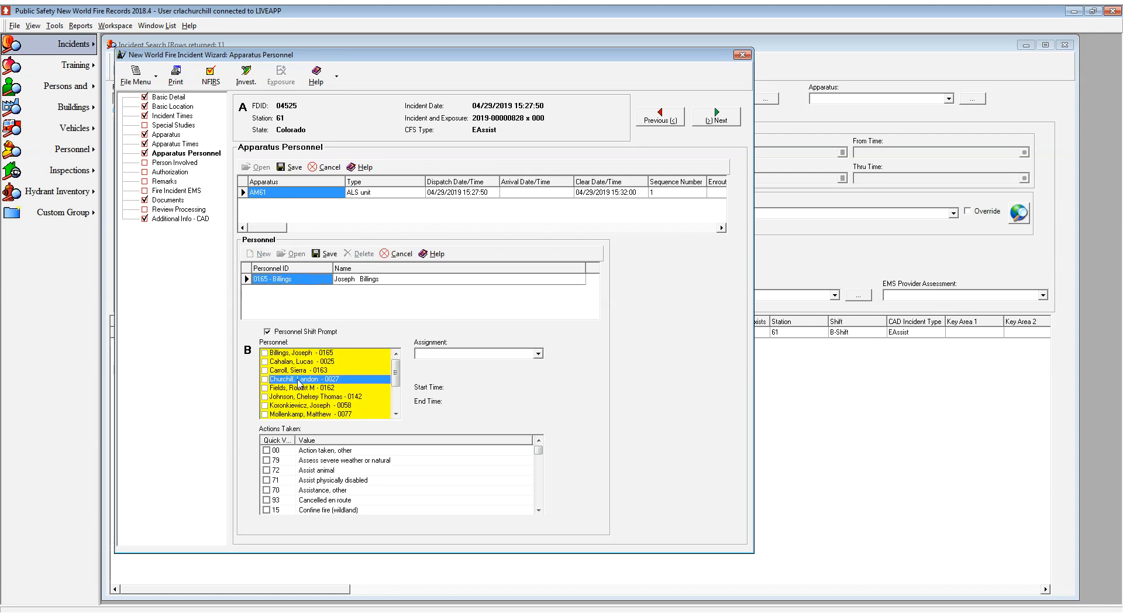
{"action": "left_click", "coordinate": [268, 332]}
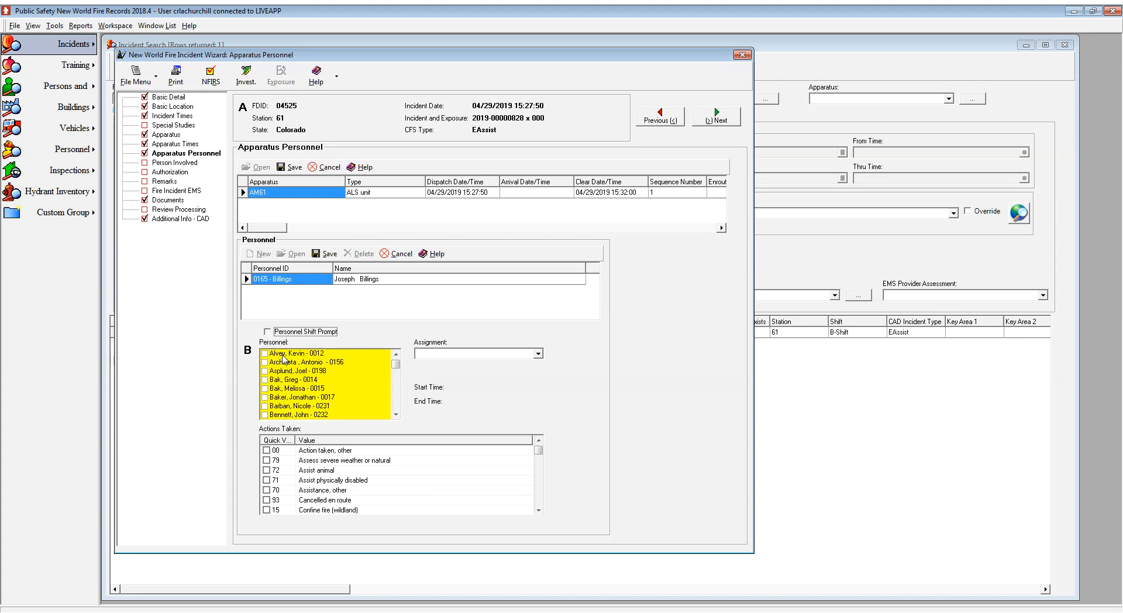
Step: Select the logged-in user's name in the full personnel list, save the personnel entry, and save AM61's apparatus personnel record
{"action": "scroll", "coordinate": [295, 383], "scroll_direction": "down", "scroll_amount": 3}
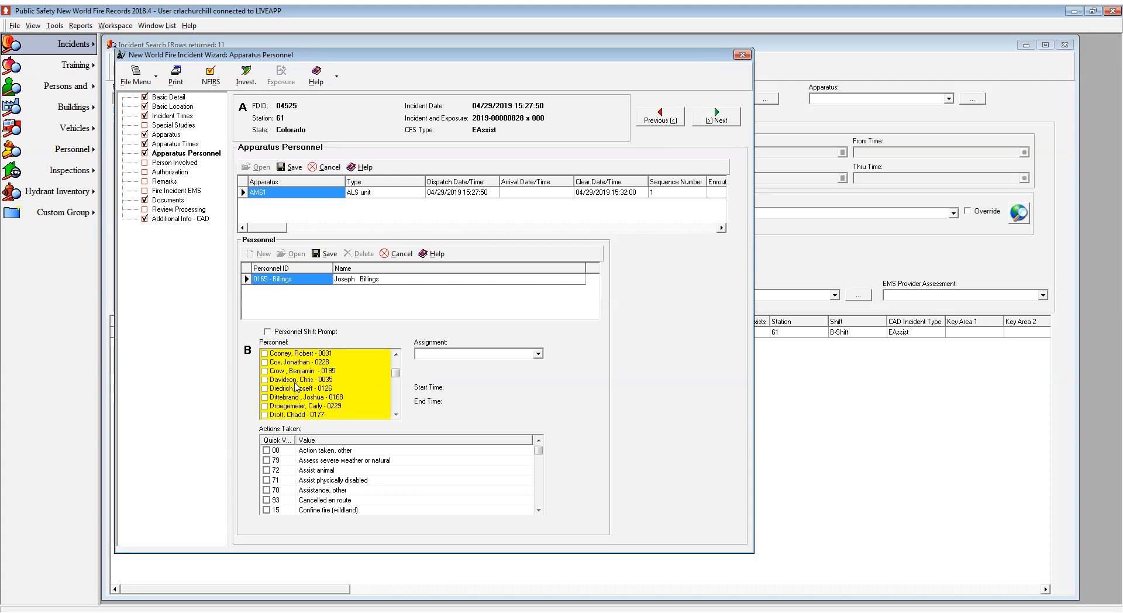
{"action": "left_click", "coordinate": [294, 381]}
{"action": "key", "text": "End"}
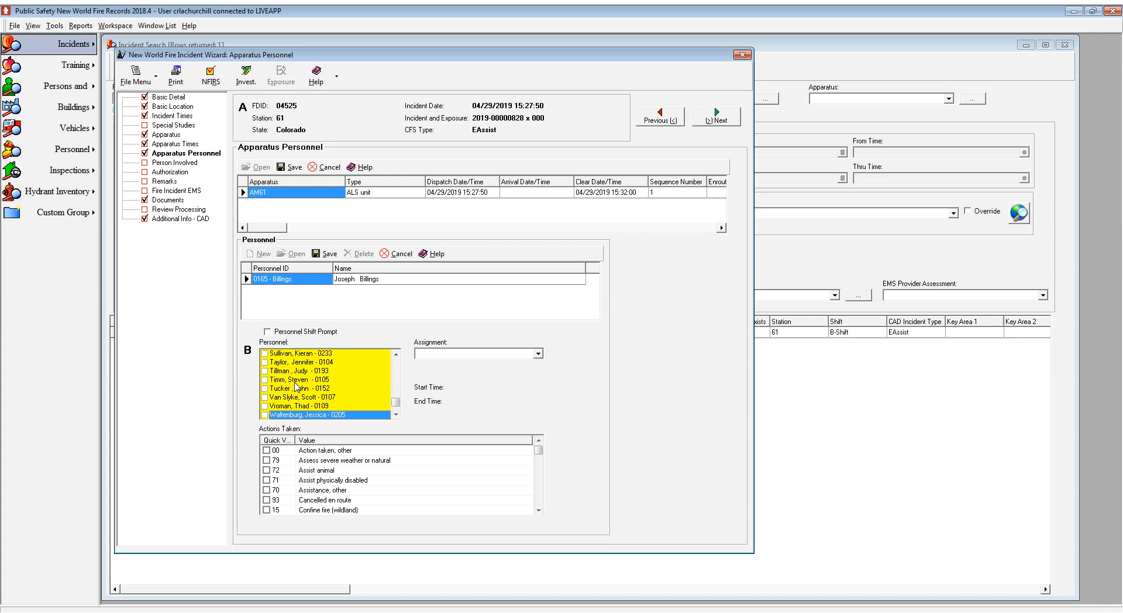
{"action": "scroll", "coordinate": [291, 383], "scroll_direction": "down", "scroll_amount": 2}
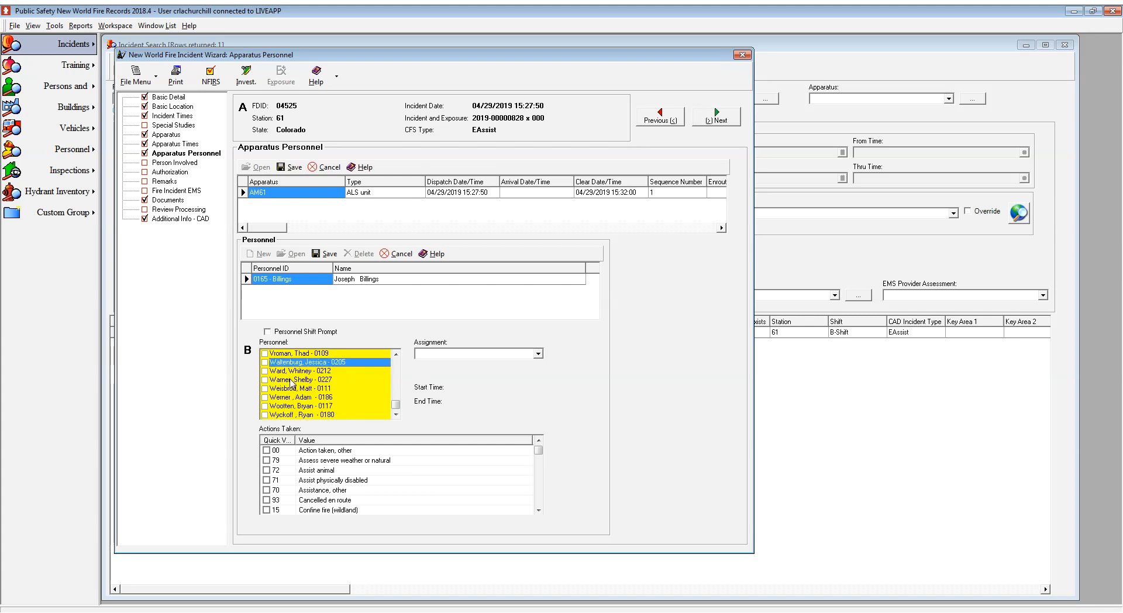
{"action": "scroll", "coordinate": [303, 397], "scroll_direction": "up", "scroll_amount": 1}
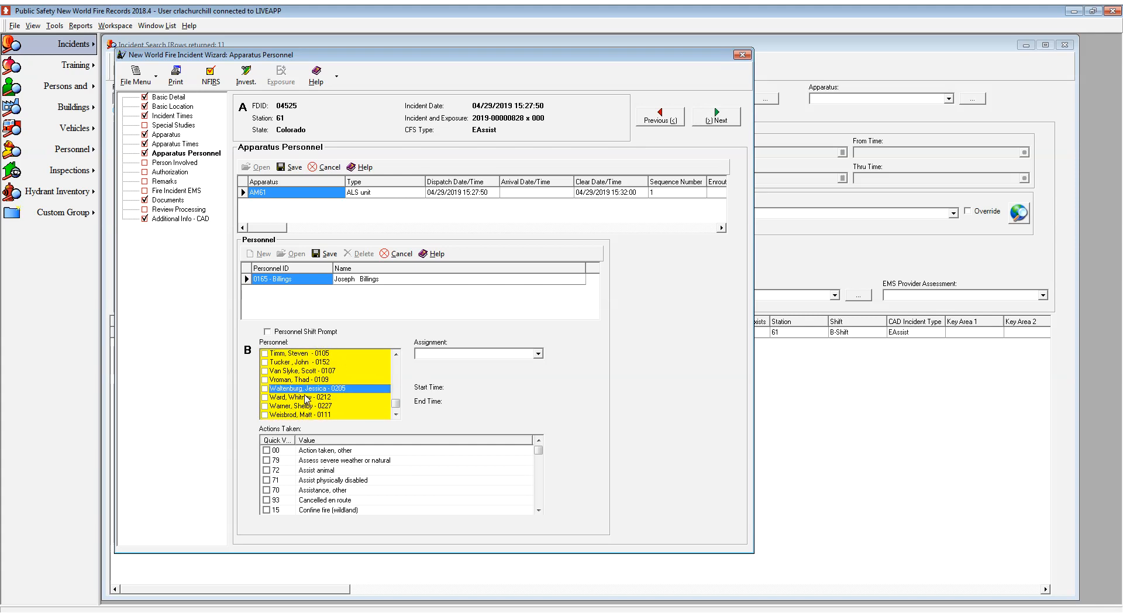
{"action": "left_click", "coordinate": [320, 364]}
{"action": "key", "text": "c"}
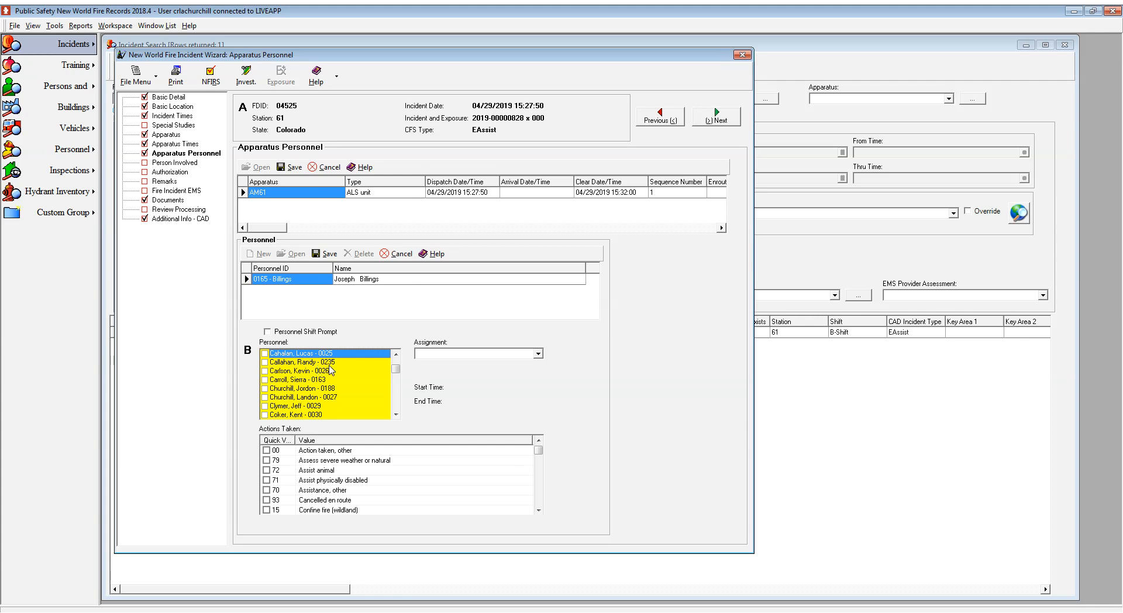
{"action": "left_click", "coordinate": [265, 397]}
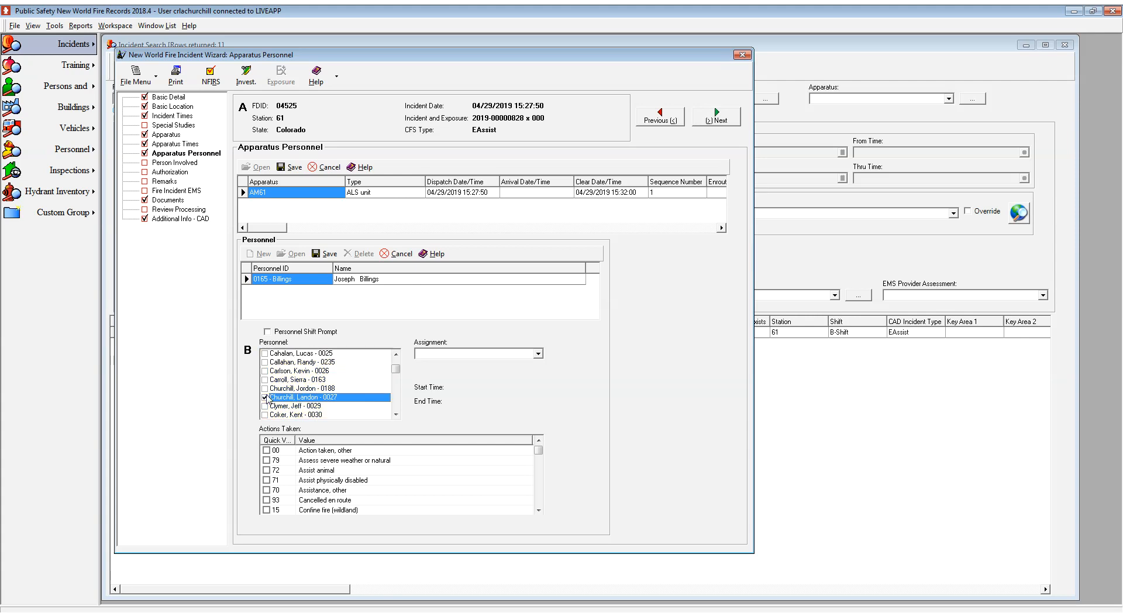
{"action": "left_click", "coordinate": [325, 254]}
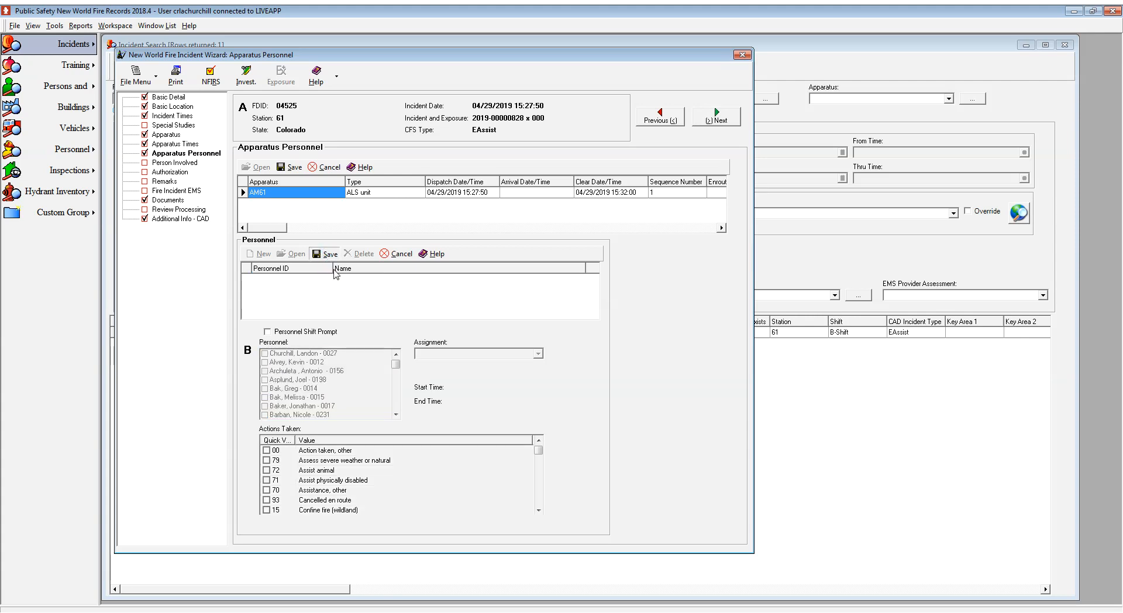
{"action": "left_click", "coordinate": [291, 167]}
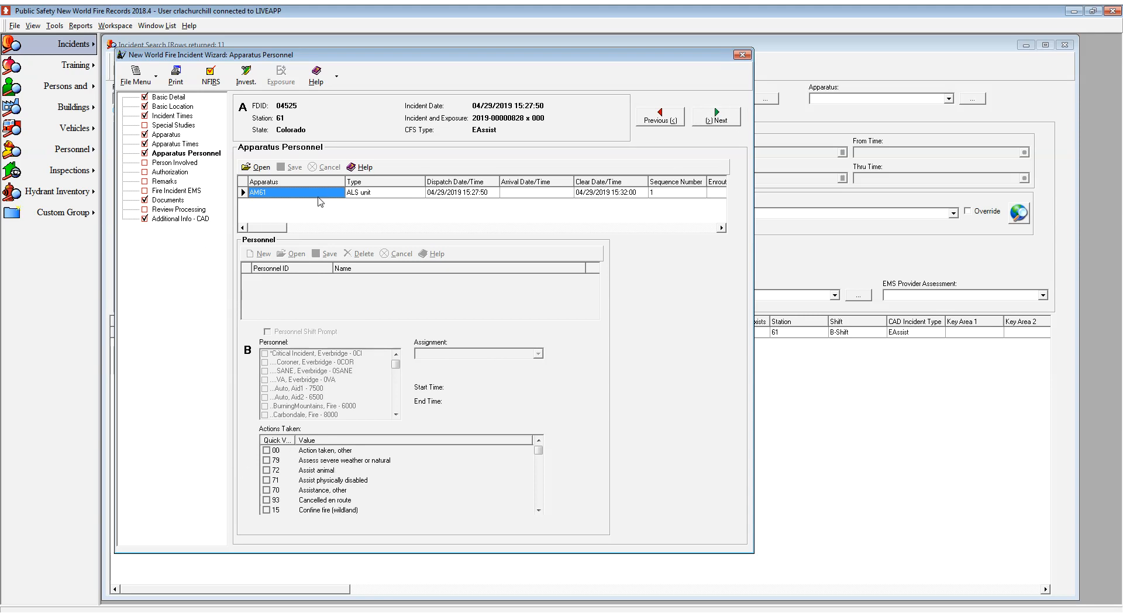
Step: Create a new record on the Person Involved page with type Adult and enter the person's full name
{"action": "left_click", "coordinate": [702, 117]}
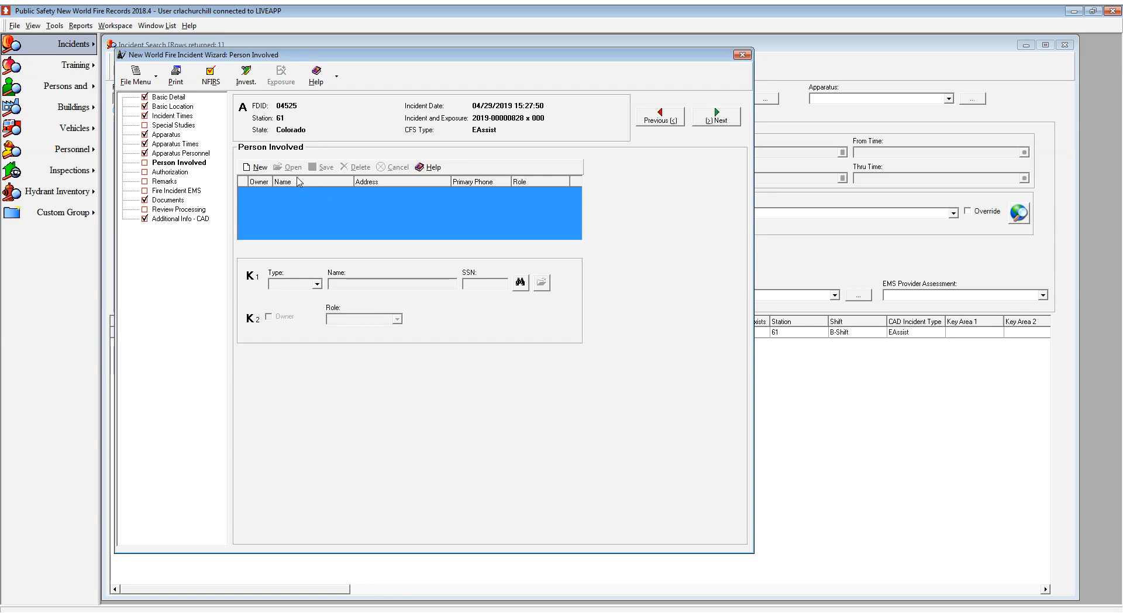
{"action": "left_click", "coordinate": [257, 167]}
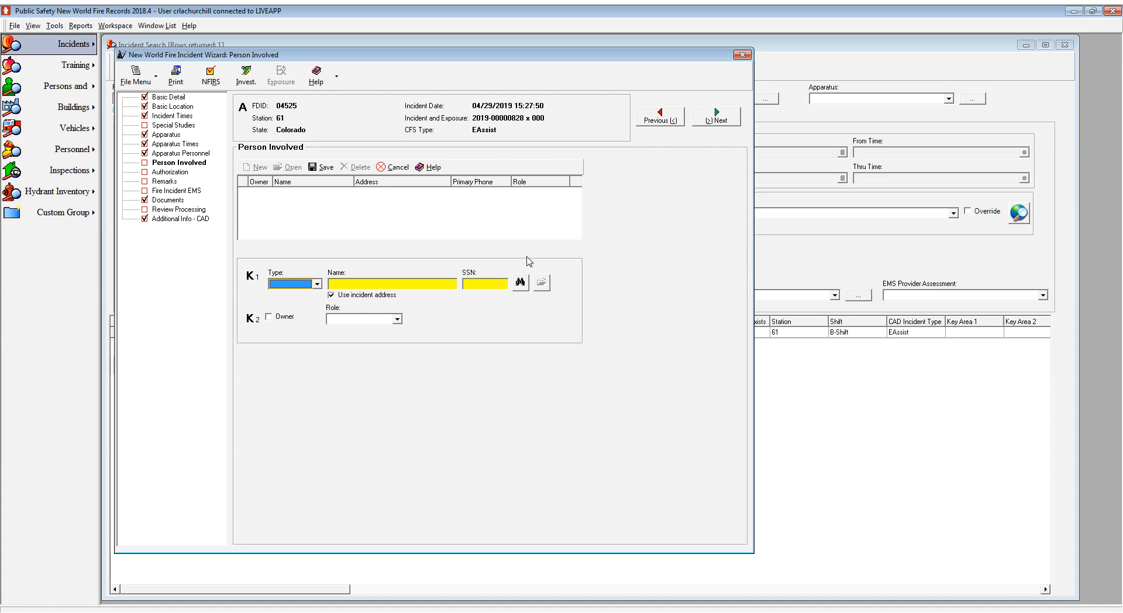
{"action": "left_click", "coordinate": [317, 284]}
{"action": "type", "text": "a"}
{"action": "left_click", "coordinate": [368, 284]}
{"action": "type", "text": "Lando"}
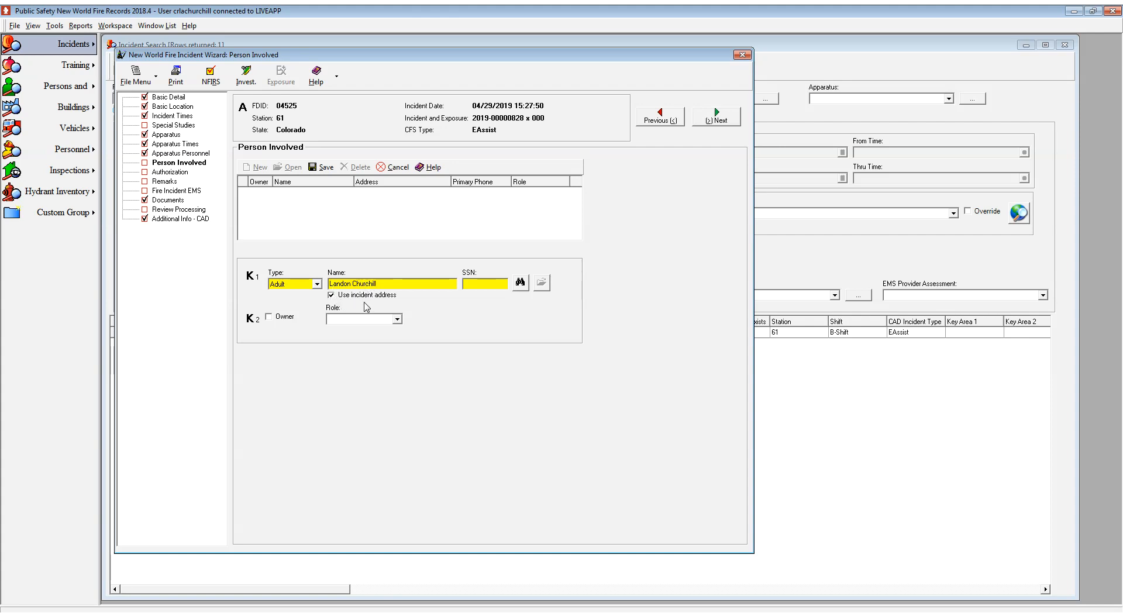
Step: Turn off Use incident address, search the global subjects for the person, and compare the matching records' ORI/FDID and other details
{"action": "left_click", "coordinate": [331, 295]}
{"action": "left_click", "coordinate": [520, 283]}
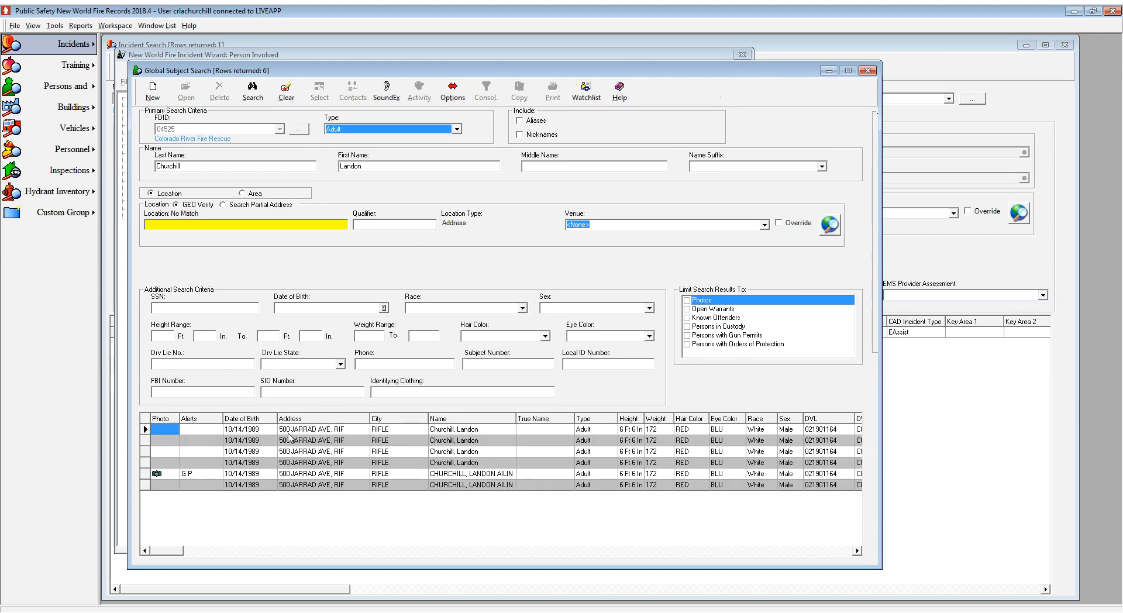
{"action": "left_click", "coordinate": [296, 430]}
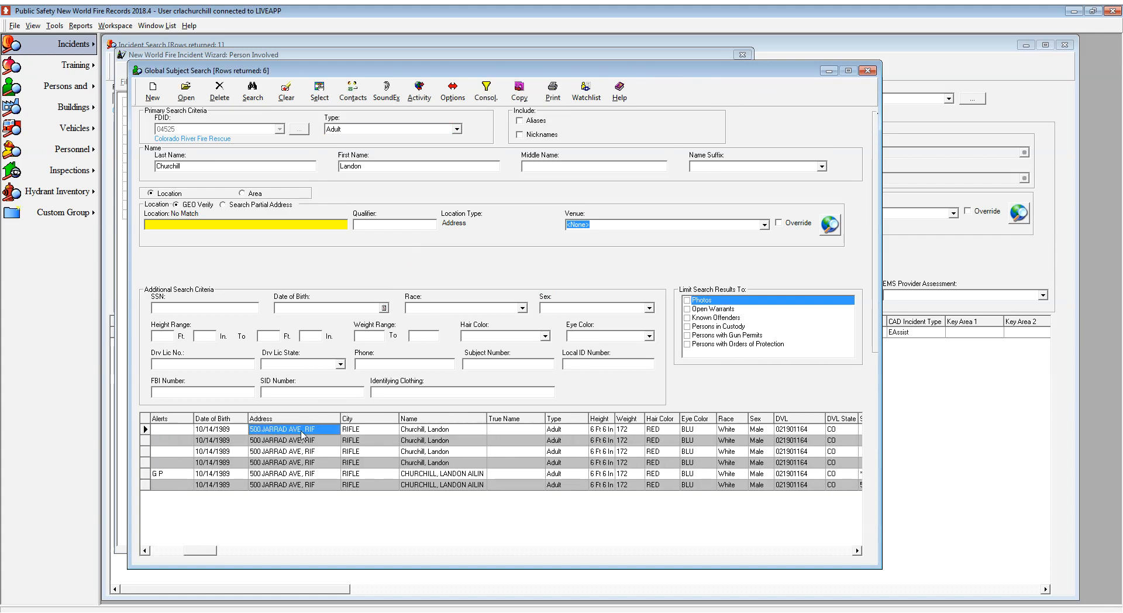
{"action": "scroll", "coordinate": [302, 434], "scroll_direction": "right", "scroll_amount": 5}
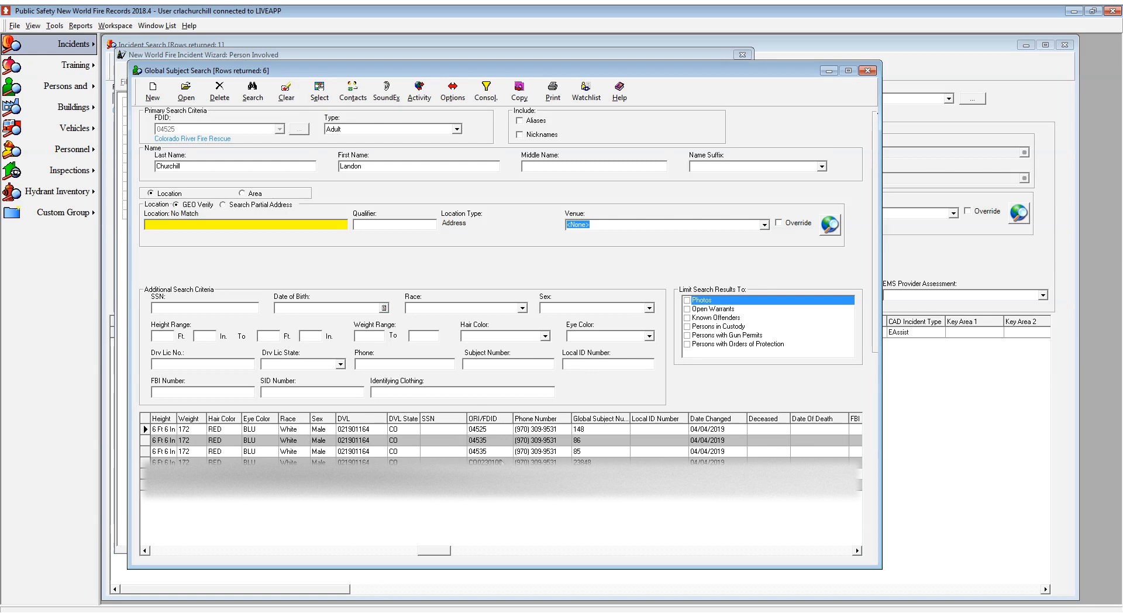
{"action": "scroll", "coordinate": [465, 459], "scroll_direction": "left", "scroll_amount": 7}
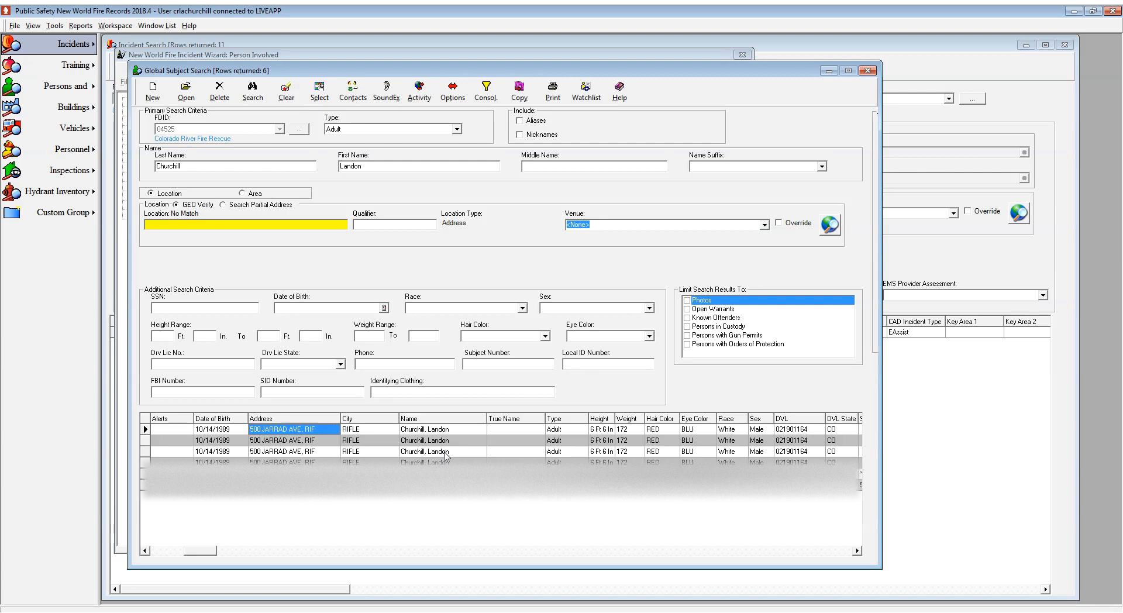
{"action": "scroll", "coordinate": [446, 455], "scroll_direction": "right", "scroll_amount": 10}
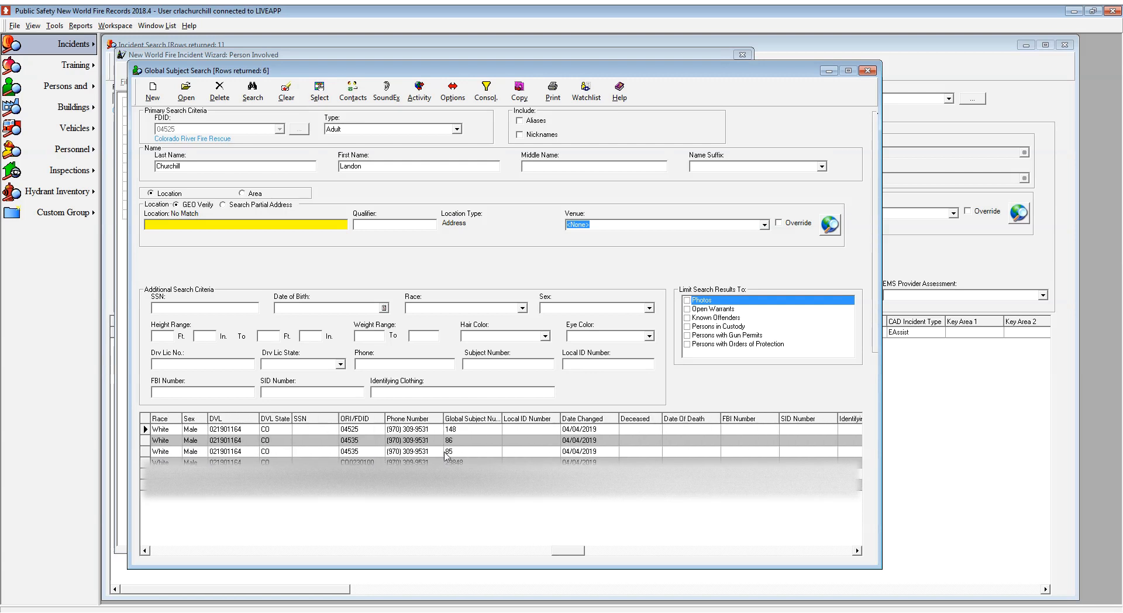
{"action": "scroll", "coordinate": [445, 456], "scroll_direction": "right", "scroll_amount": 2}
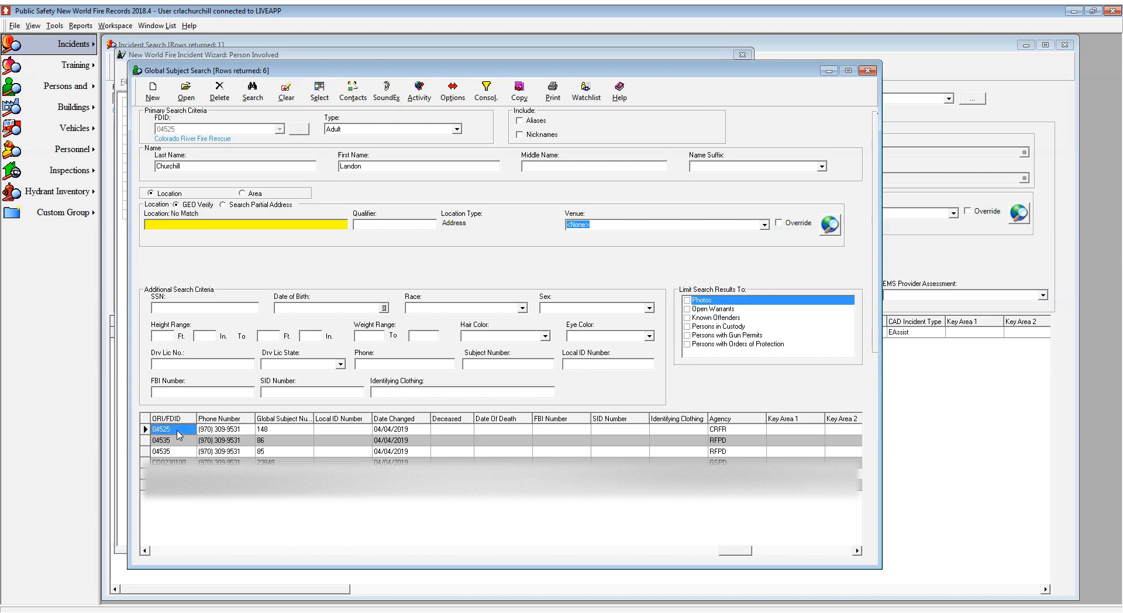
{"action": "scroll", "coordinate": [197, 443], "scroll_direction": "left", "scroll_amount": 12}
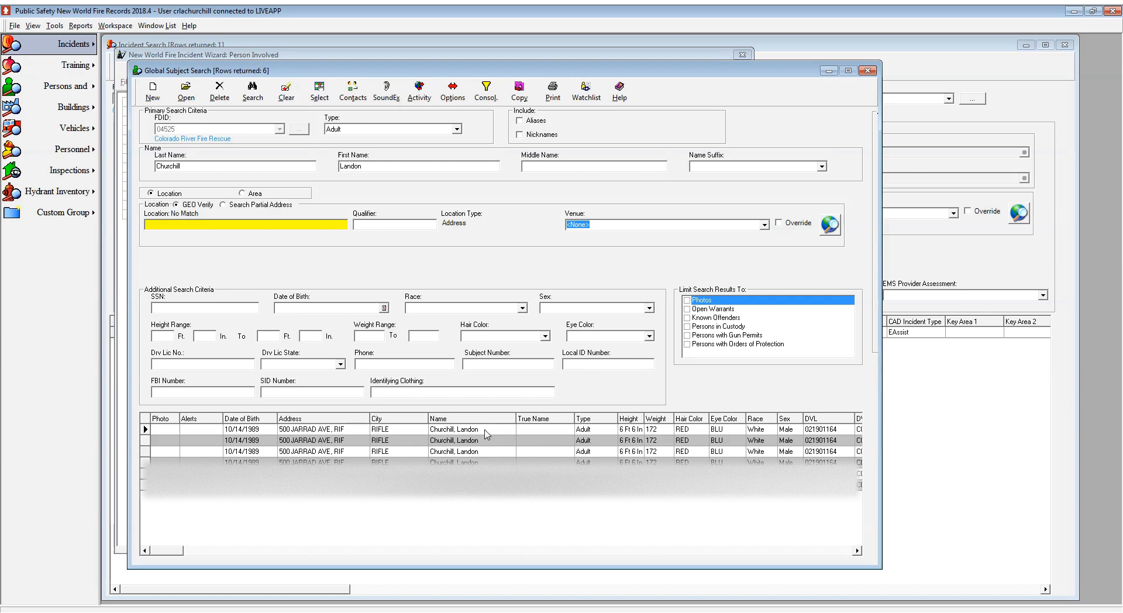
Step: Choose the matching subject record with FDID 04525, mark the person as Owner, and save the Person Involved record
{"action": "left_click", "coordinate": [463, 432]}
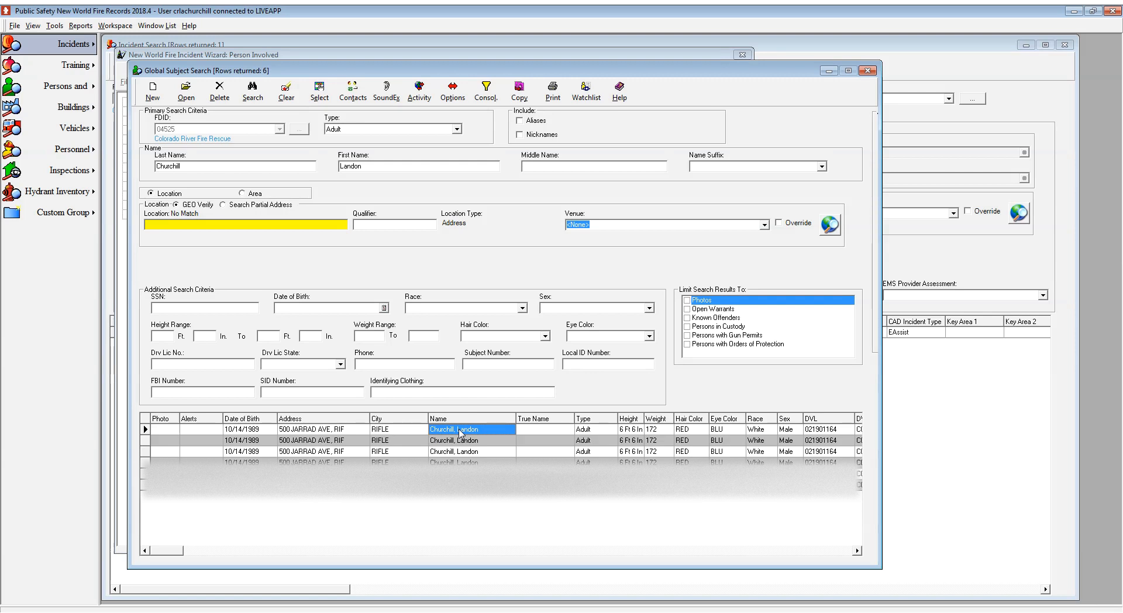
{"action": "double_click", "coordinate": [461, 433]}
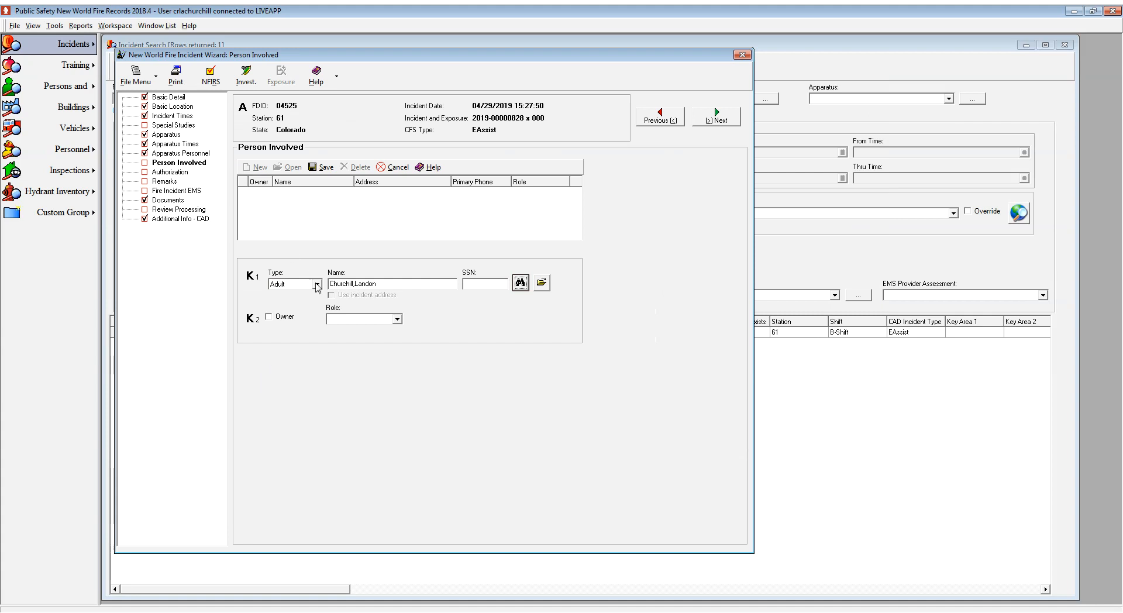
{"action": "left_click", "coordinate": [269, 316]}
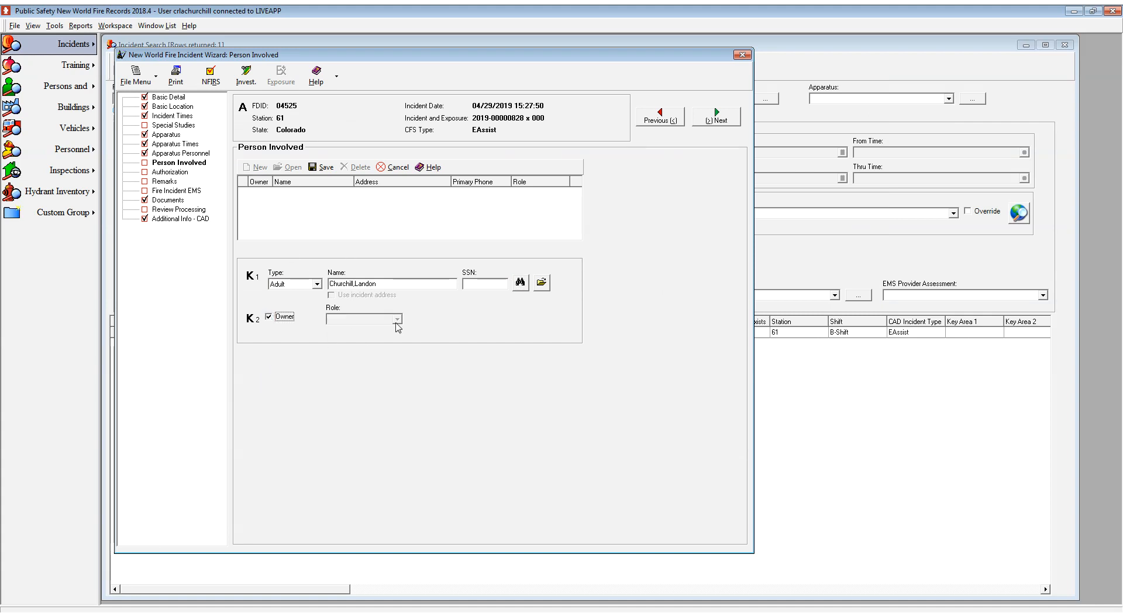
{"action": "left_click", "coordinate": [321, 167]}
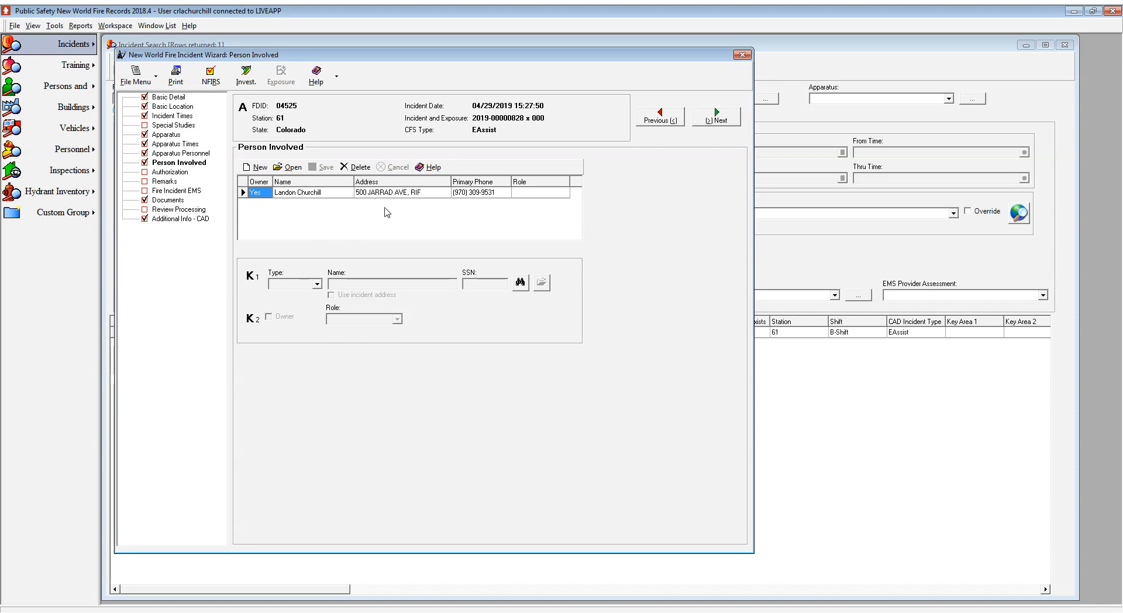
Step: Turn off Personnel Shift Prompt and Same as Officer in Charge on the Authorization page
{"action": "left_click", "coordinate": [726, 124]}
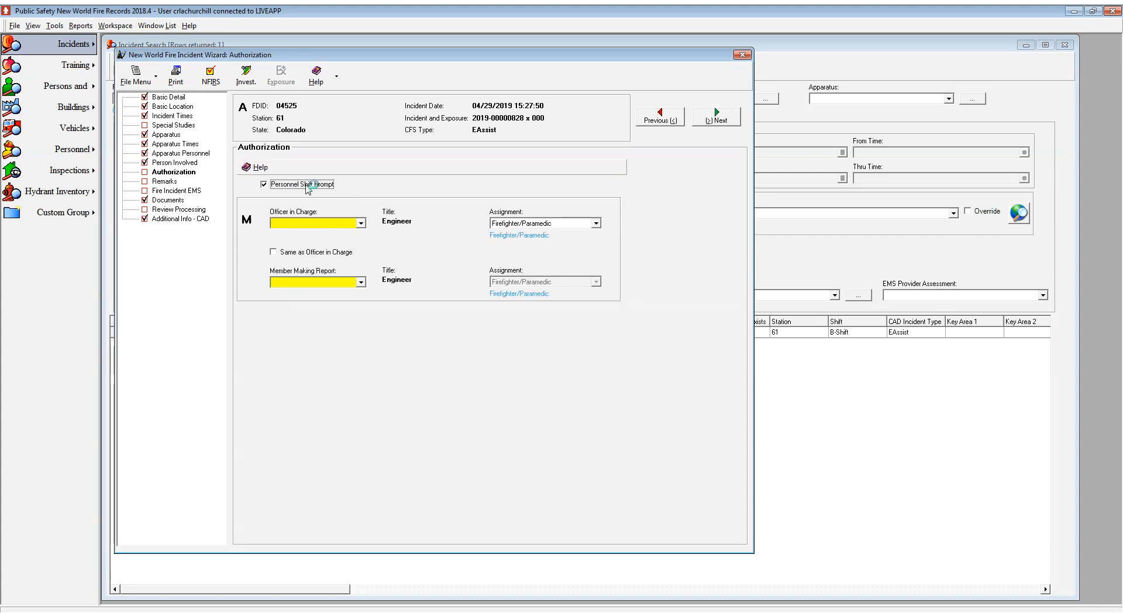
{"action": "left_click", "coordinate": [306, 186]}
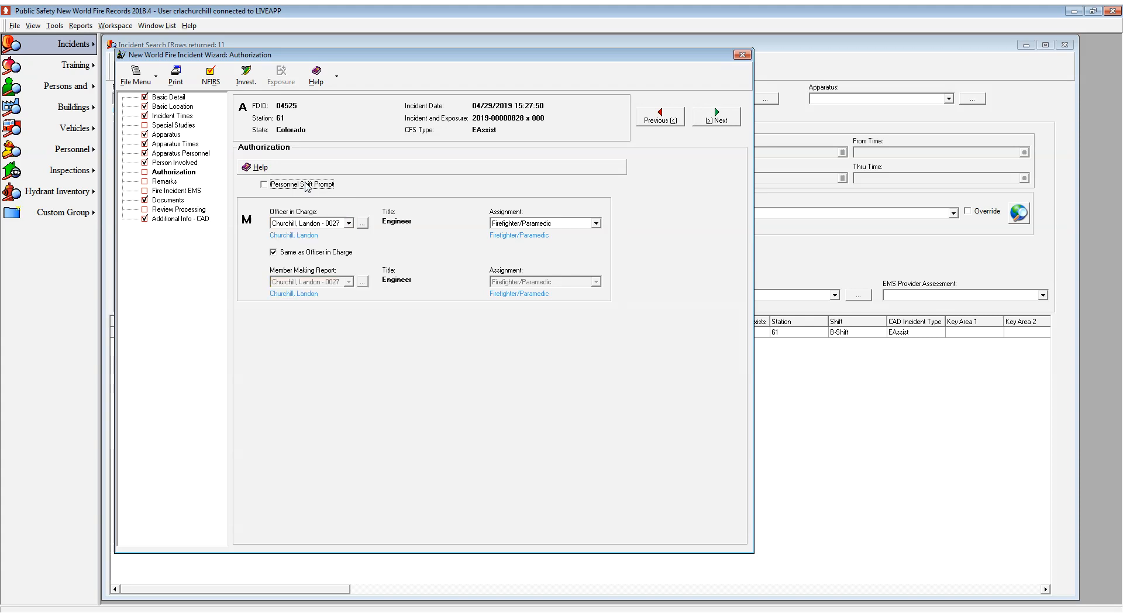
{"action": "left_click", "coordinate": [313, 252]}
Step: Set the Officer in Charge to the battalion chief and save the authorization
{"action": "left_click", "coordinate": [341, 225]}
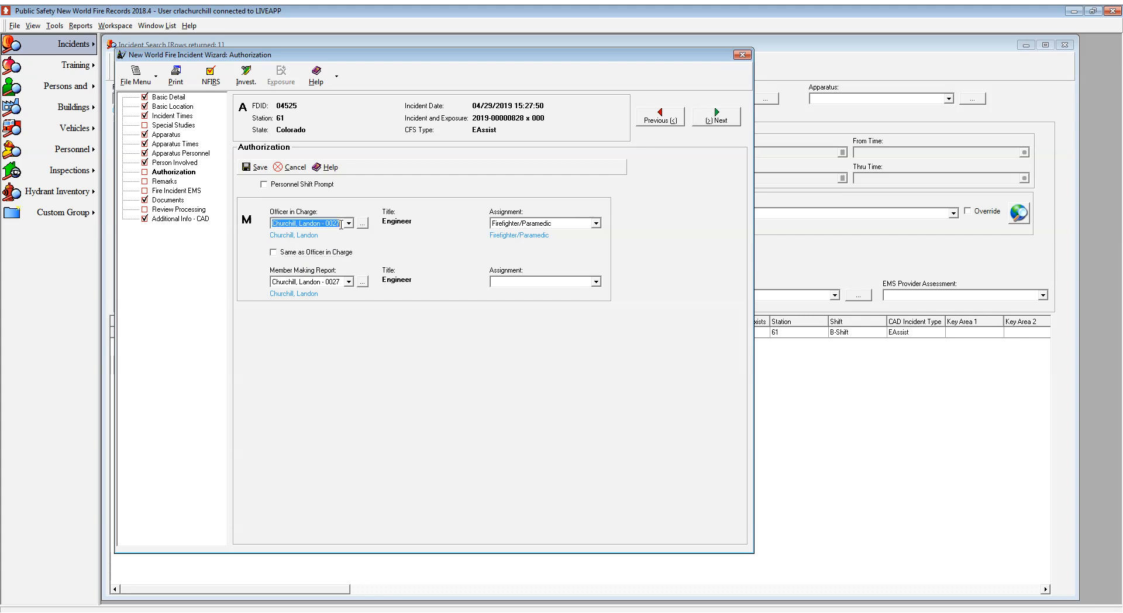
{"action": "type", "text": "vrom"}
{"action": "key", "text": "Tab"}
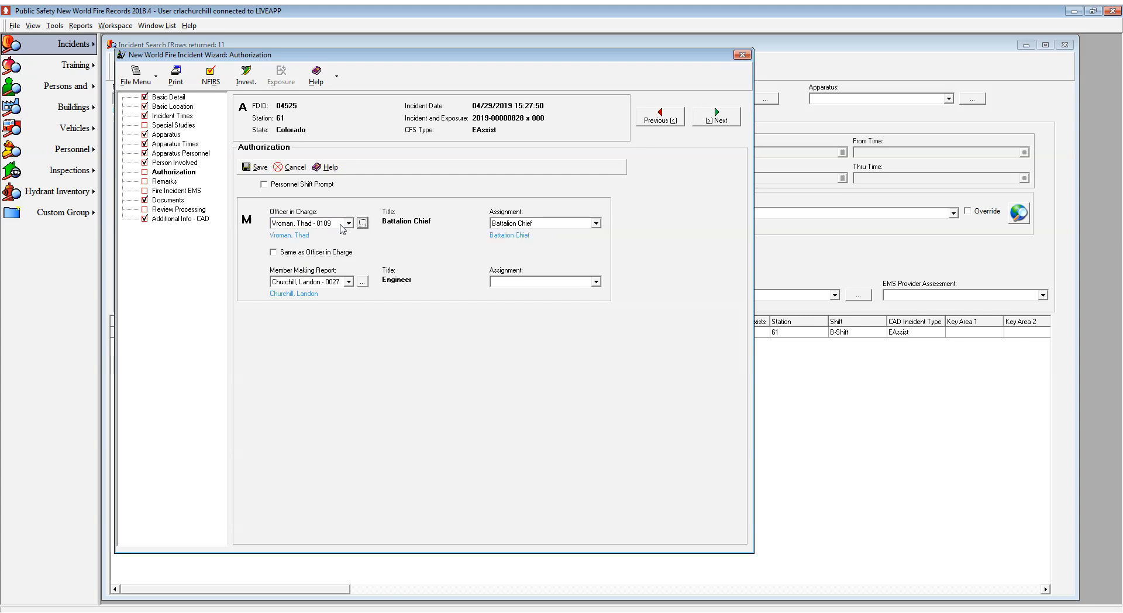
{"action": "key", "text": "alt+s"}
Step: Look through the Remarks, Fire Incident EMS, Documents and Additional Info - CAD pages of the incident
{"action": "left_click", "coordinate": [705, 117]}
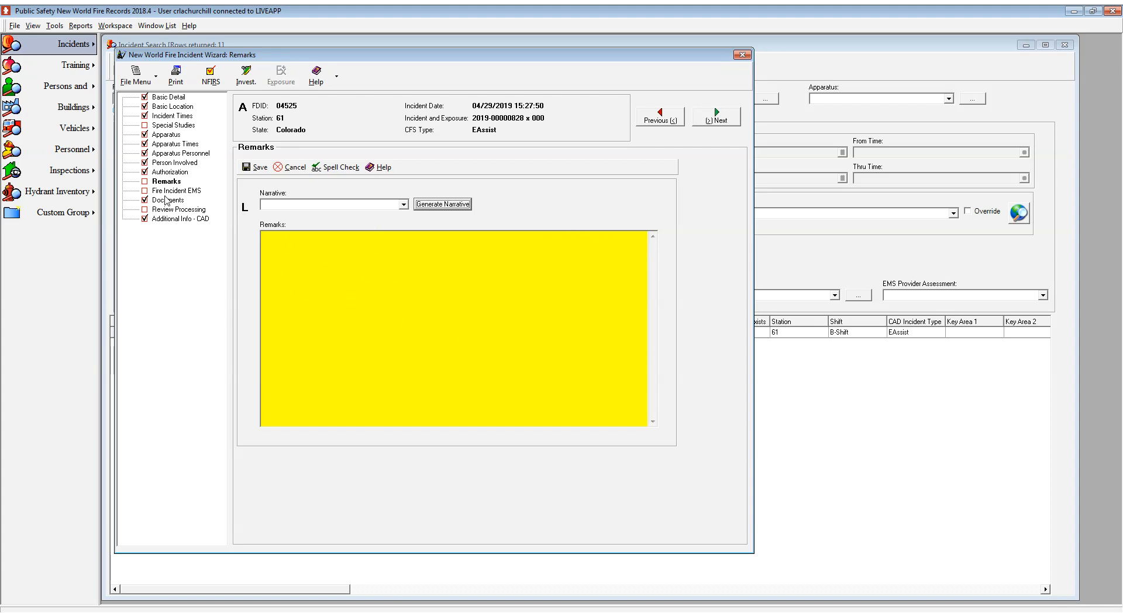
{"action": "left_click", "coordinate": [167, 193]}
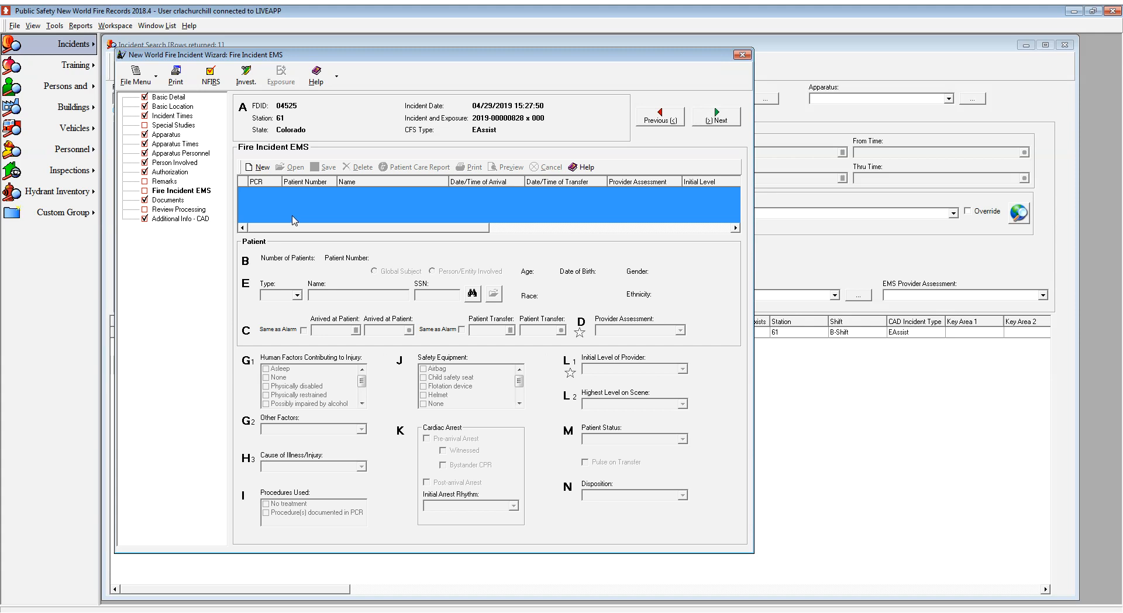
{"action": "left_click", "coordinate": [159, 209]}
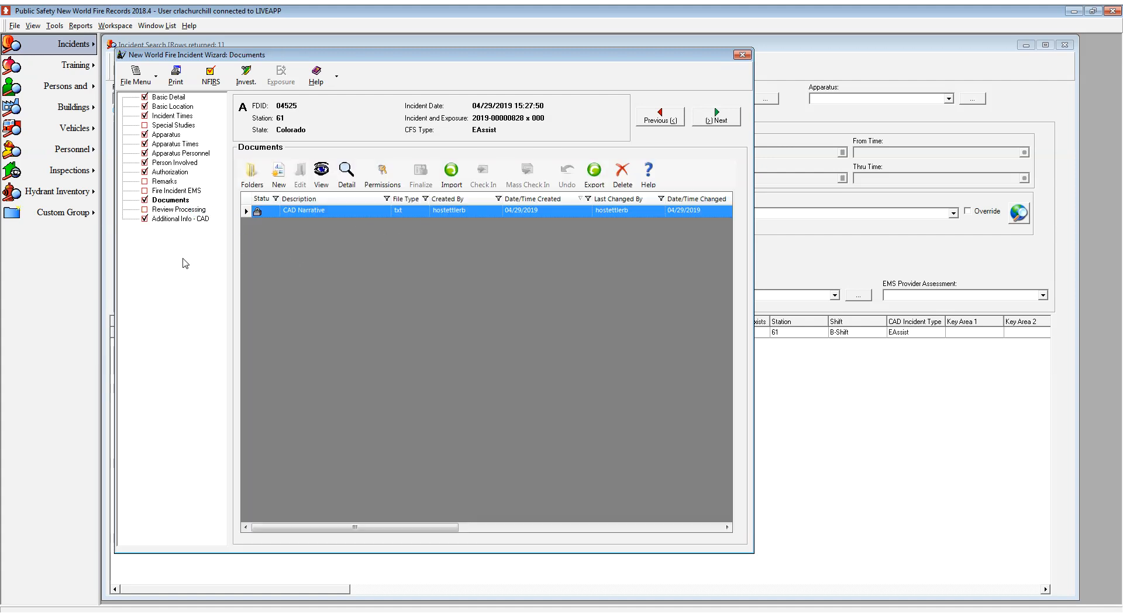
{"action": "left_click", "coordinate": [175, 219]}
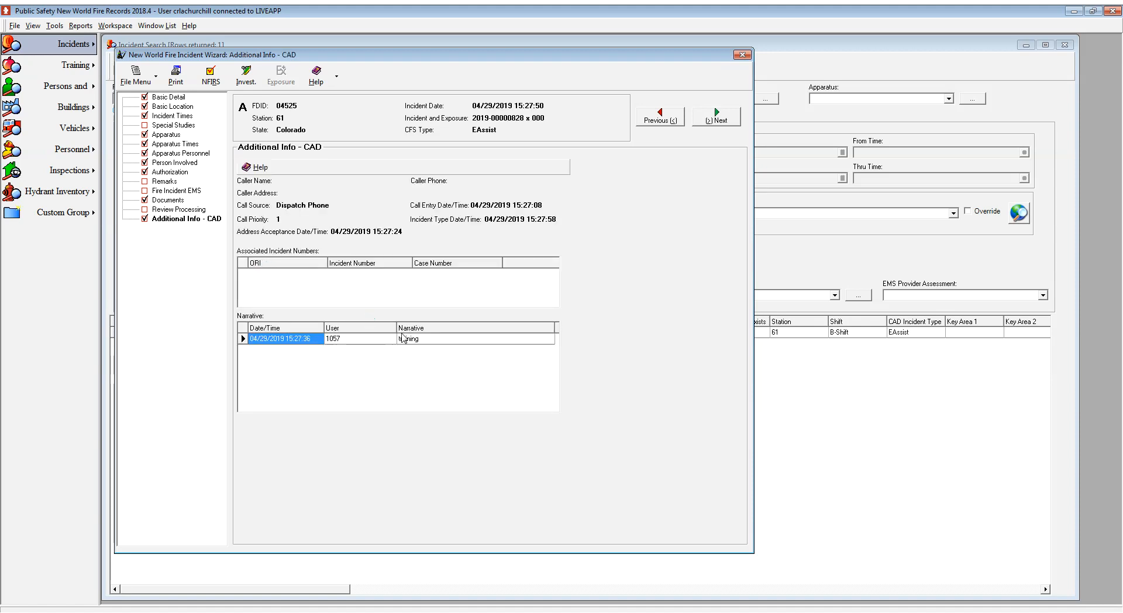
Step: Start a new Fire Incident EMS patient record with type Adult and turn off Use incident address
{"action": "left_click", "coordinate": [418, 338]}
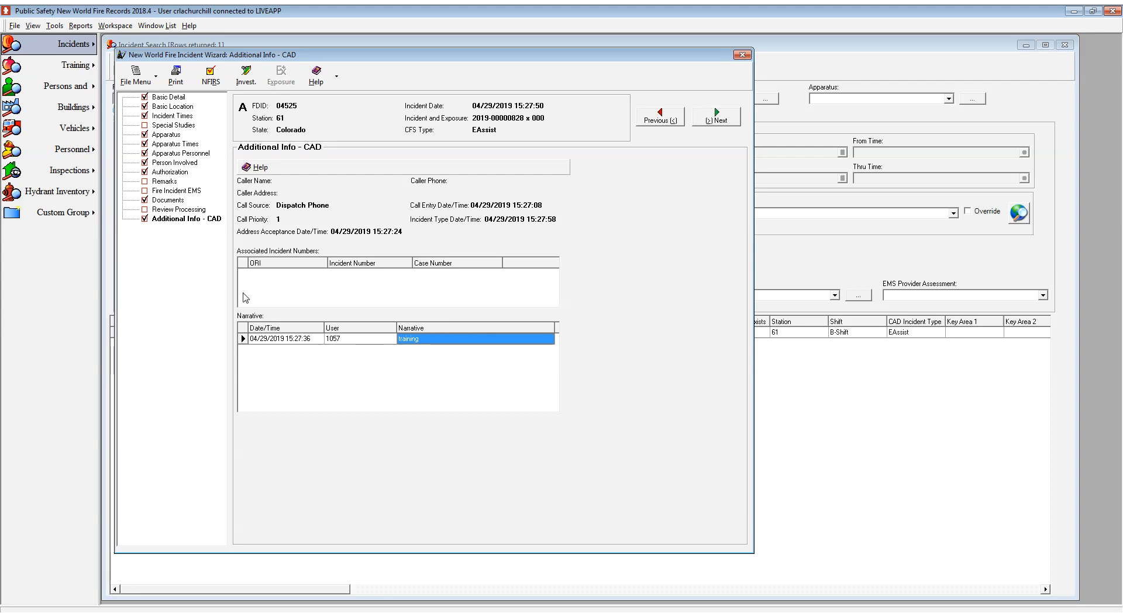
{"action": "left_click", "coordinate": [176, 190]}
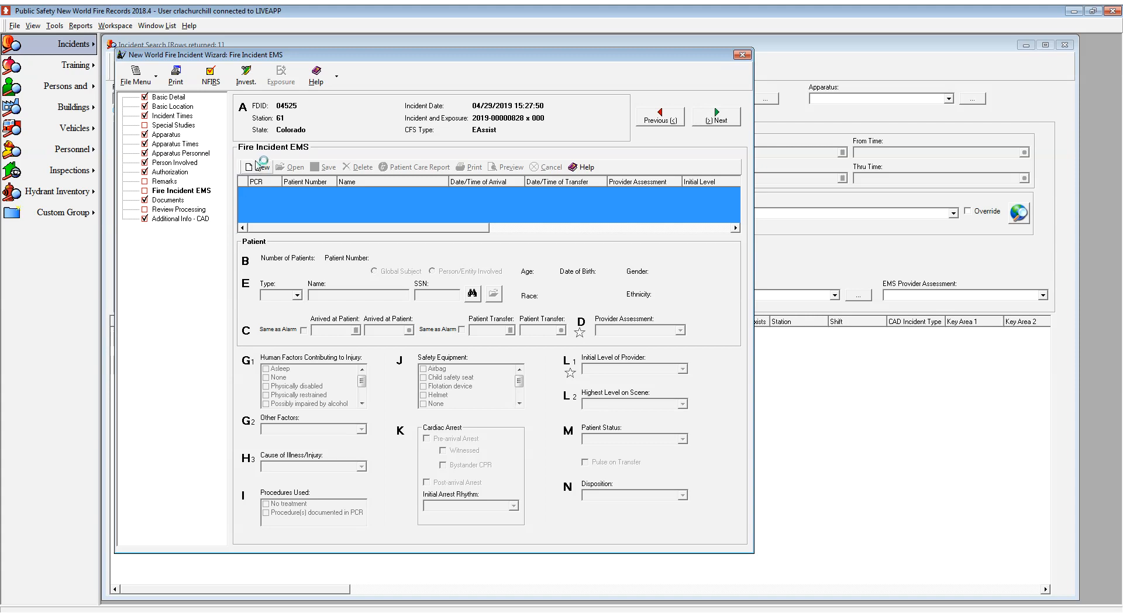
{"action": "left_click", "coordinate": [262, 167]}
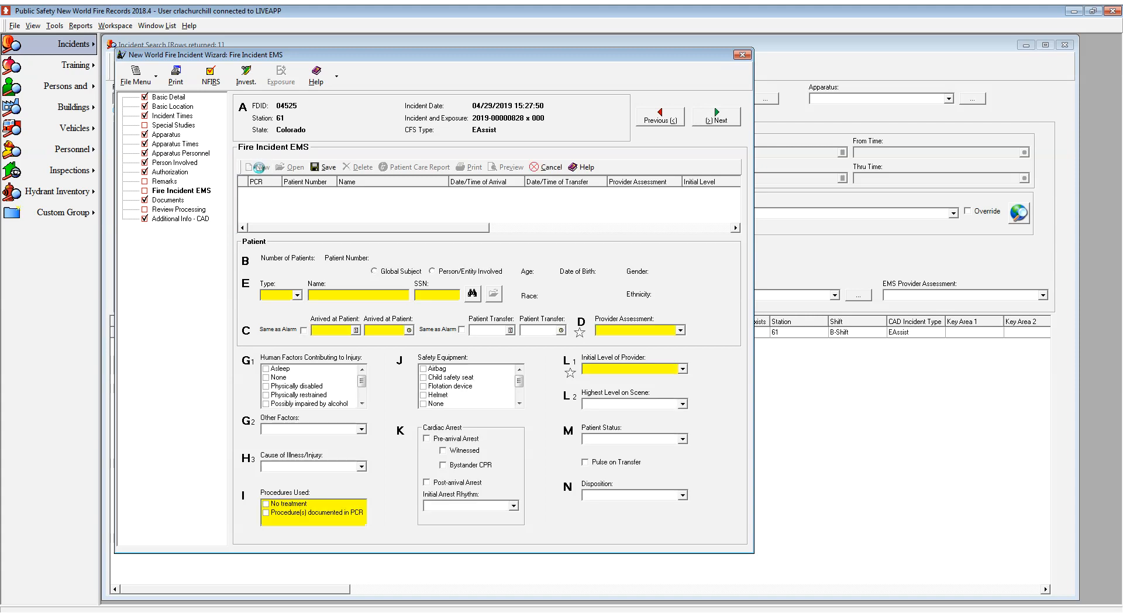
{"action": "left_click", "coordinate": [297, 295]}
{"action": "left_click", "coordinate": [290, 304]}
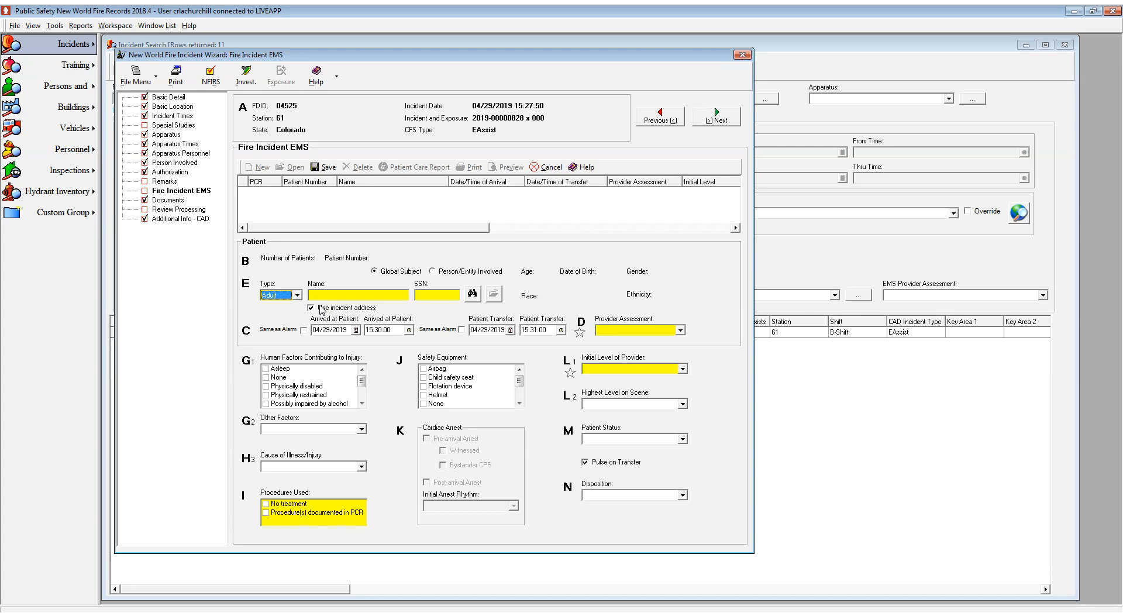
{"action": "left_click", "coordinate": [312, 307]}
Step: Try searching the global subjects for the patient by full name and again with a shortened first name, closing both searches
{"action": "left_click", "coordinate": [336, 297]}
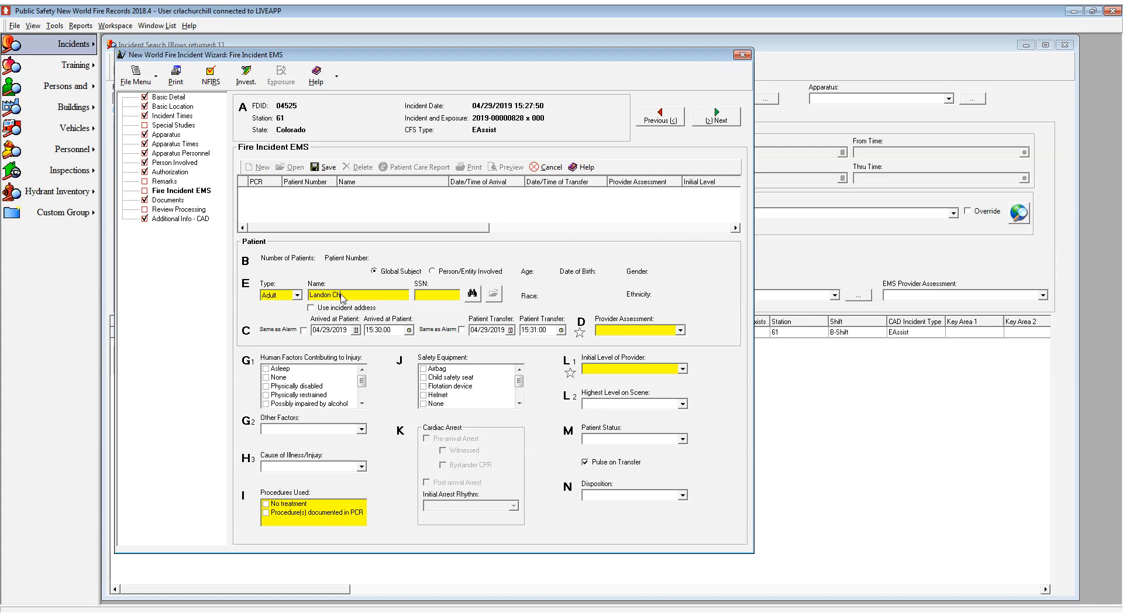
{"action": "left_click", "coordinate": [473, 294]}
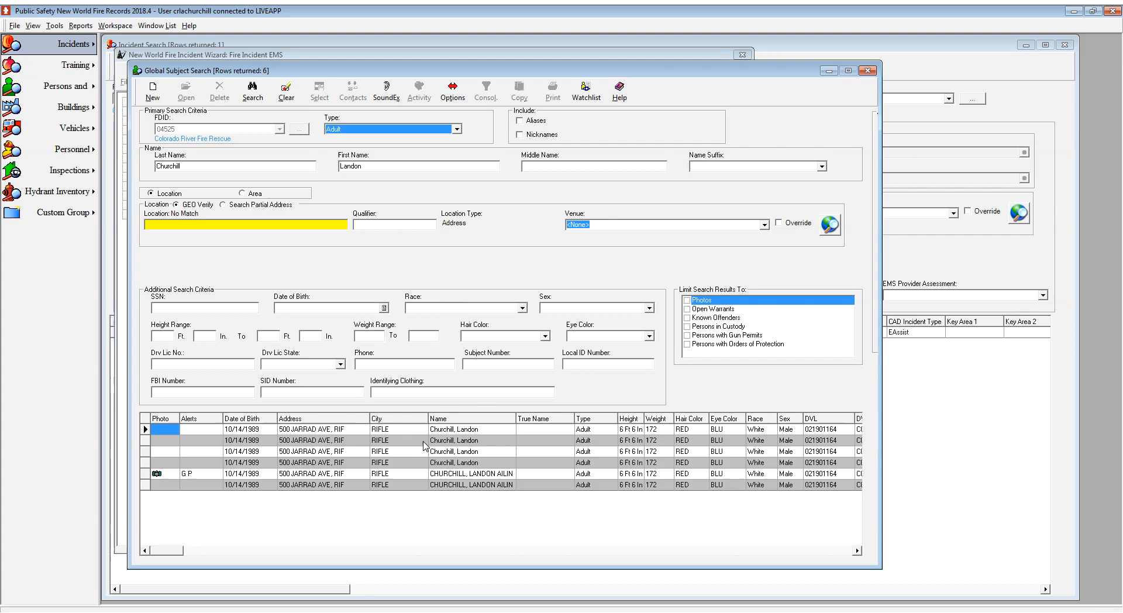
{"action": "left_click", "coordinate": [867, 70]}
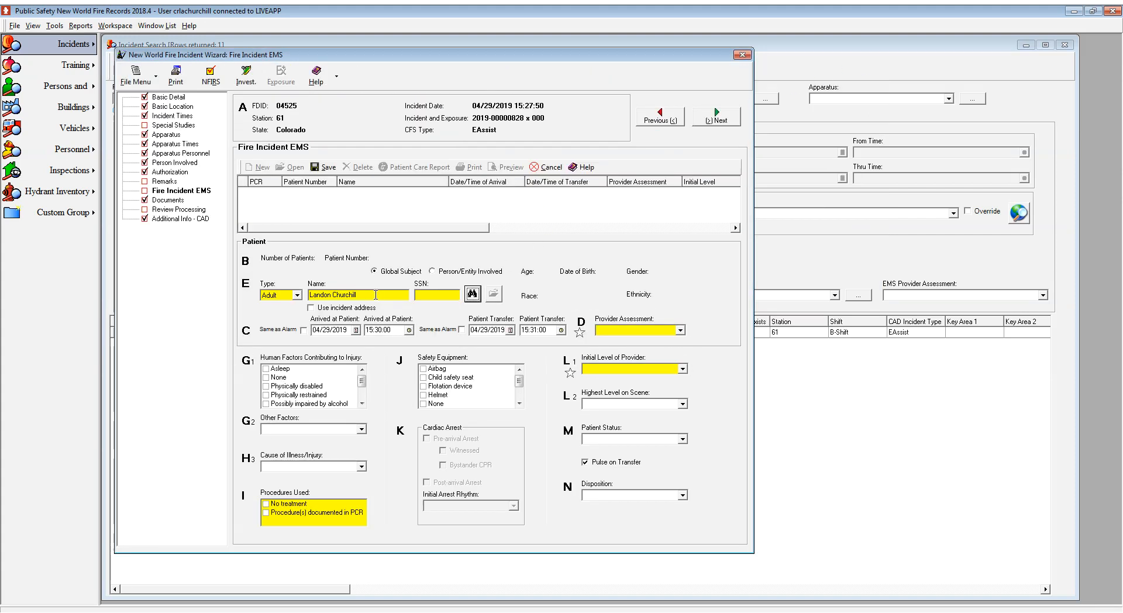
{"action": "left_click_drag", "start_coordinate": [376, 294], "coordinate": [307, 297]}
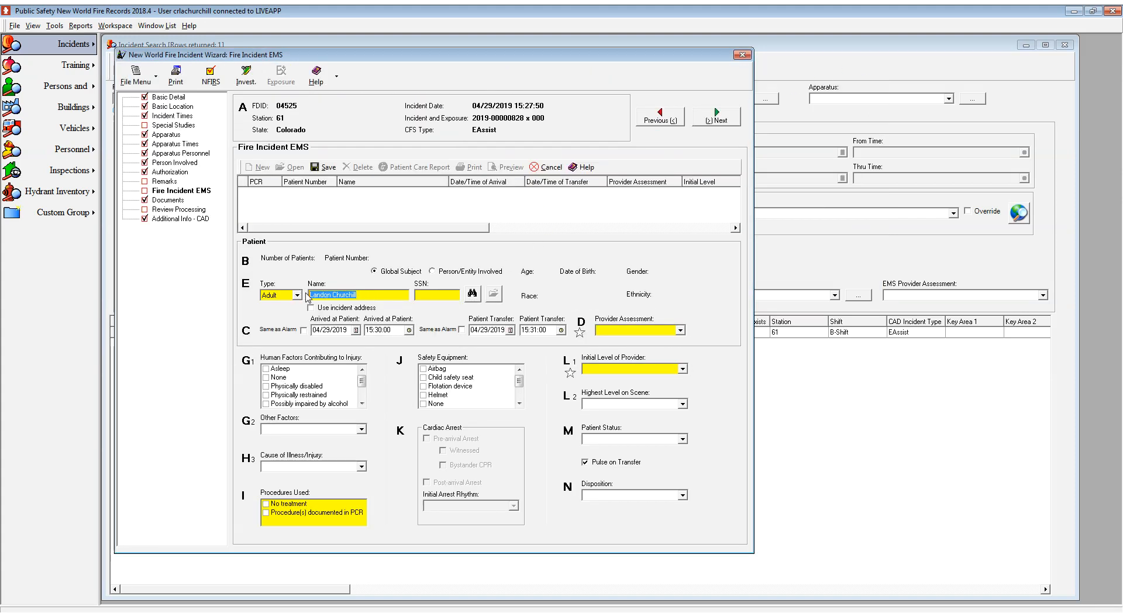
{"action": "type", "text": "Lando"}
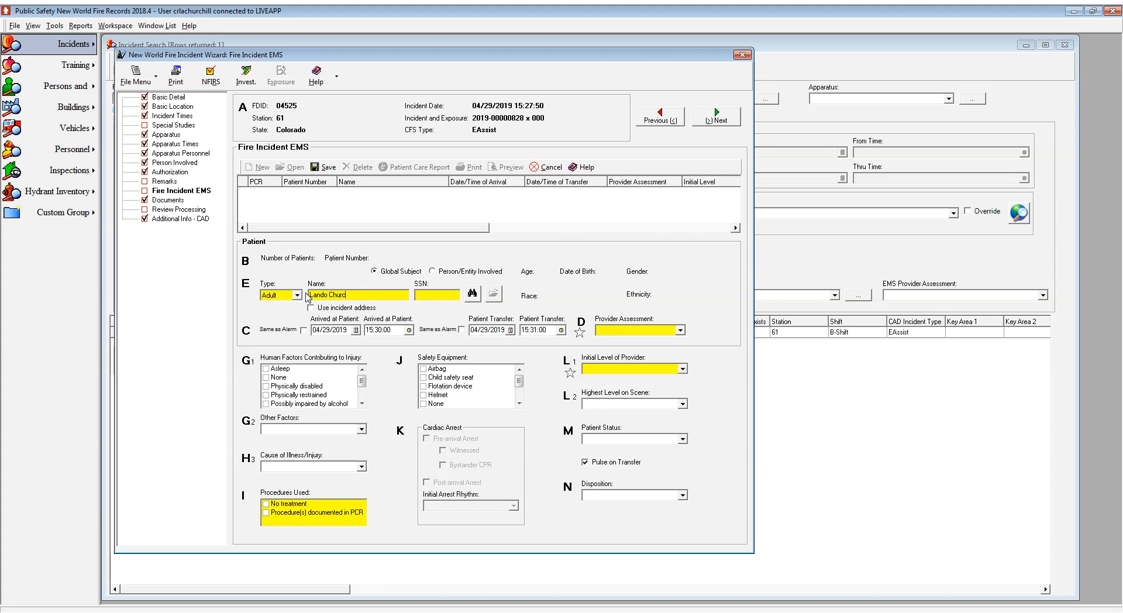
{"action": "left_click", "coordinate": [474, 294]}
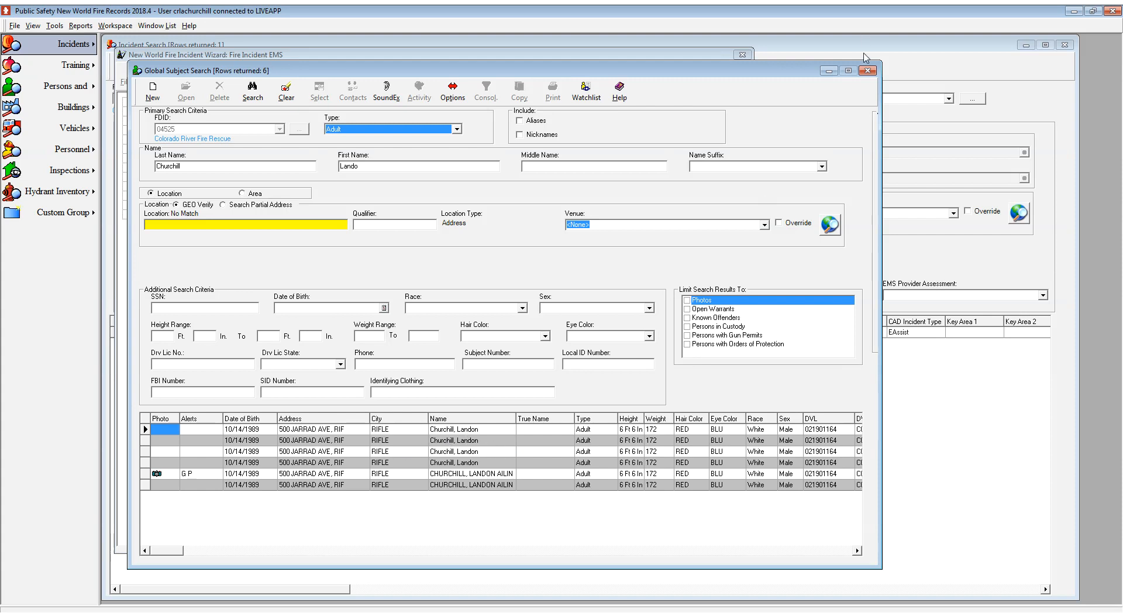
{"action": "left_click", "coordinate": [867, 71]}
Step: Try the global subject search with a misspelled first name for the patient and close it without selecting a record
{"action": "left_click", "coordinate": [328, 295]}
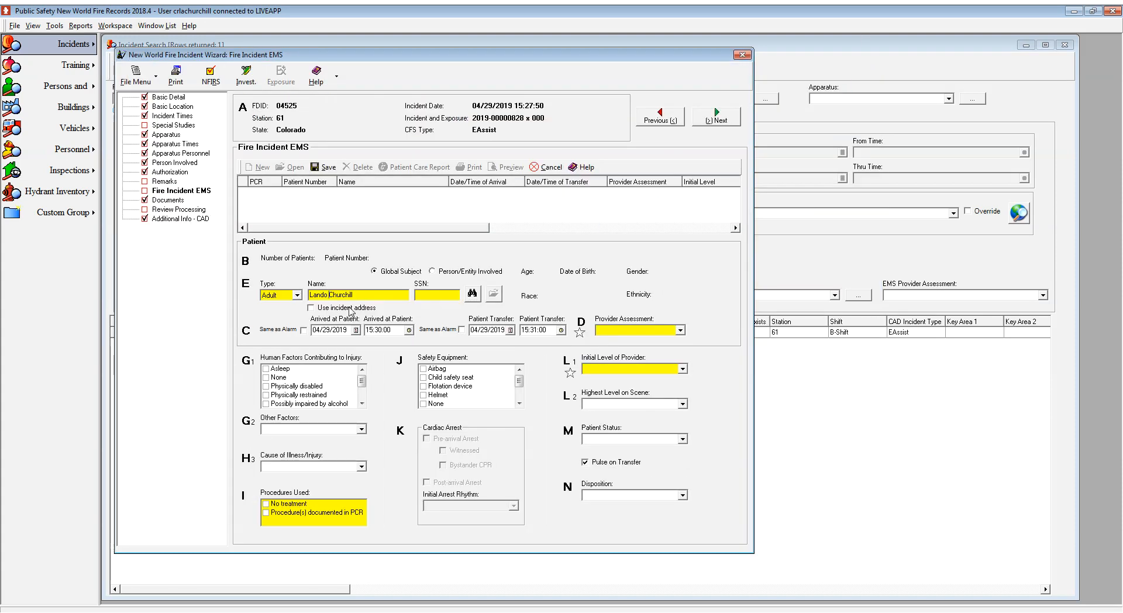
{"action": "key", "text": "BackSpace"}
{"action": "key", "text": "BackSpace"}
{"action": "type", "text": "i"}
{"action": "left_click", "coordinate": [471, 293]}
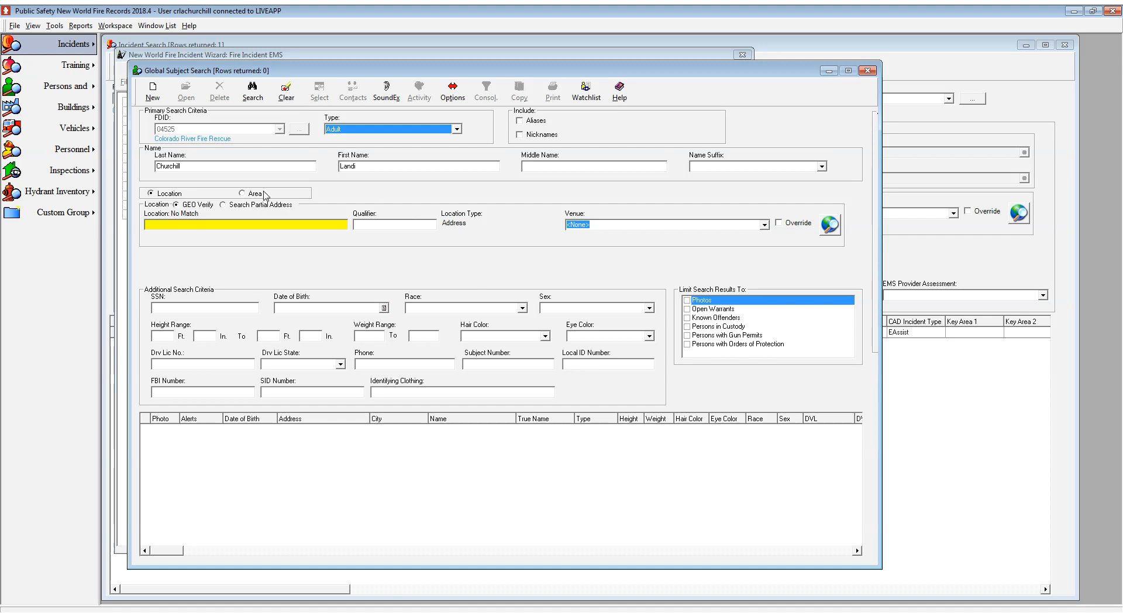
{"action": "left_click", "coordinate": [867, 70]}
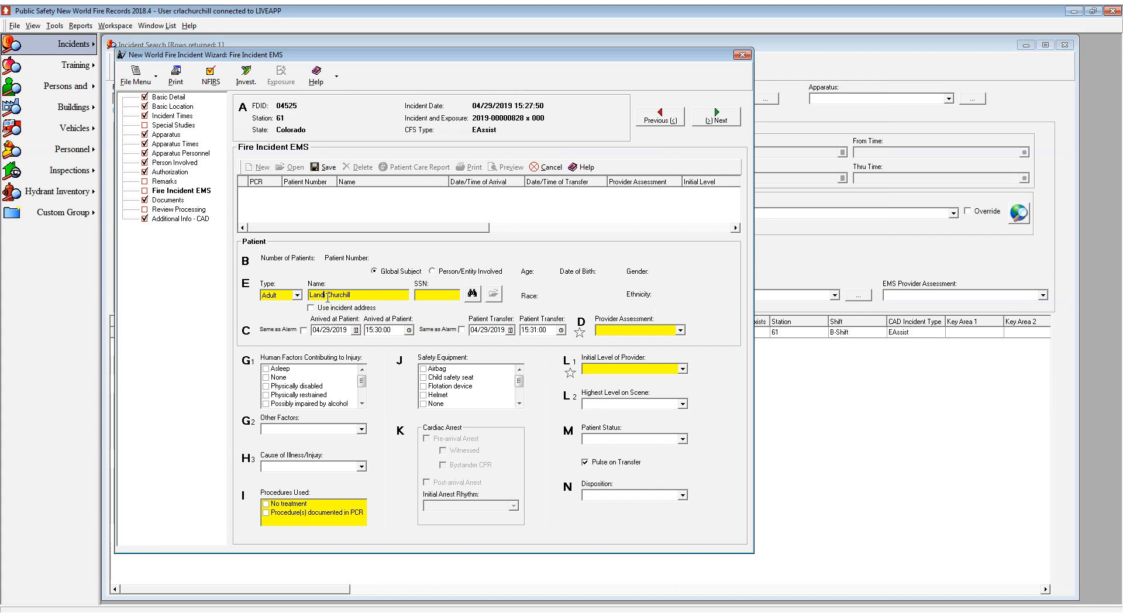
Step: Enter the patient's correct full name, search the global subjects, and select the first matching record as the patient
{"action": "type", "text": "on"}
{"action": "left_click", "coordinate": [472, 293]}
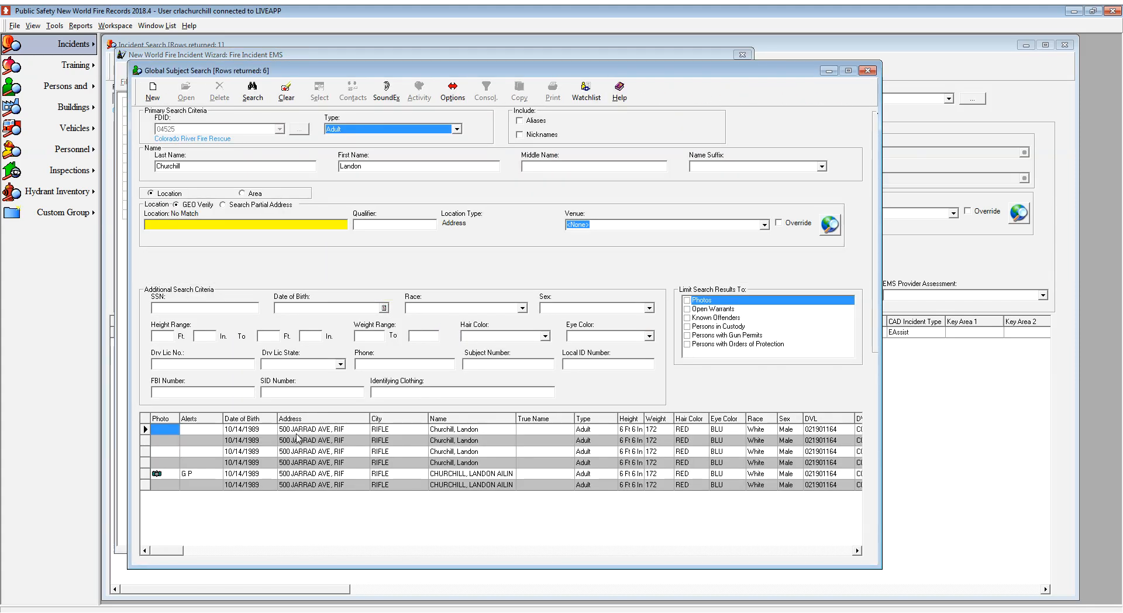
{"action": "left_click", "coordinate": [297, 436]}
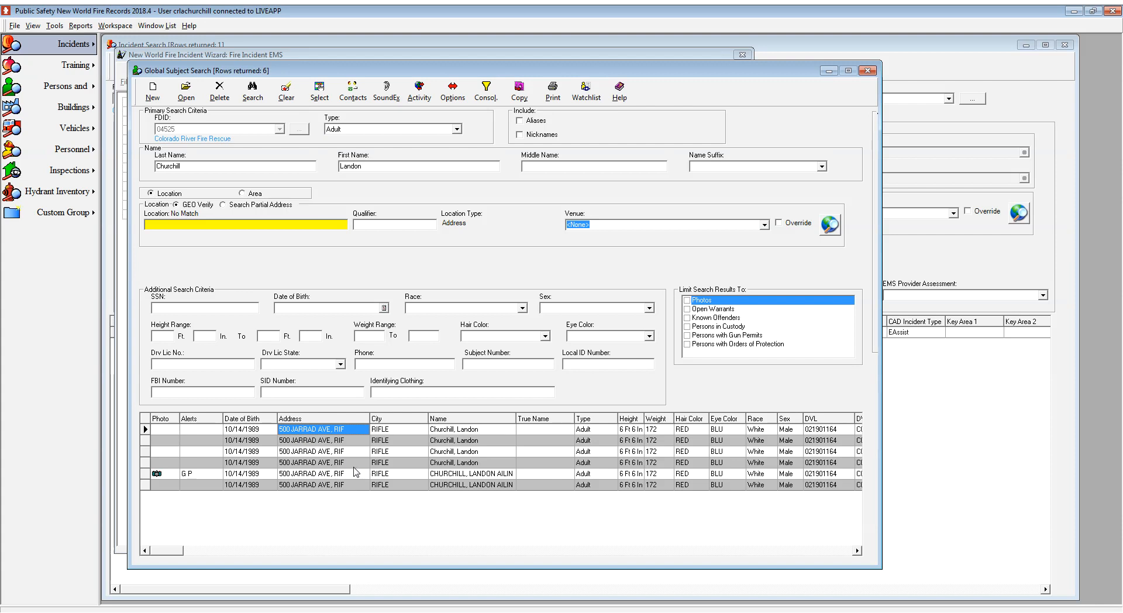
{"action": "double_click", "coordinate": [462, 433]}
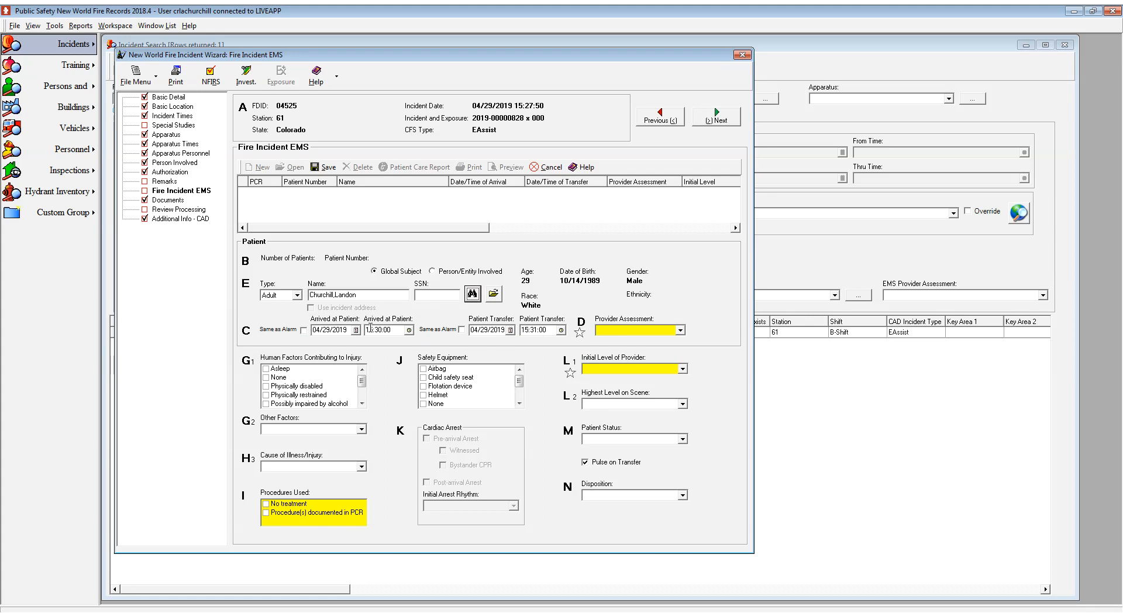
Step: Set Provider Assessment to Assessment Documented in PCR and Initial Level of Provider to EMT-P (Paramedic), check Procedure(s) documented in PCR, and save
{"action": "left_click", "coordinate": [680, 333]}
{"action": "left_click", "coordinate": [660, 341]}
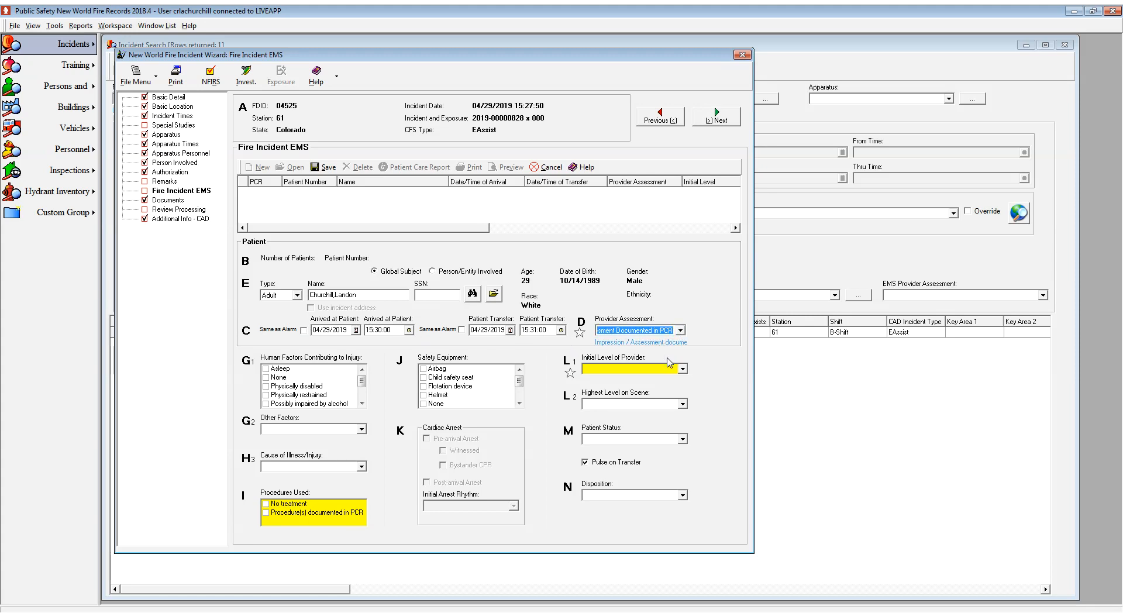
{"action": "key", "text": "Tab"}
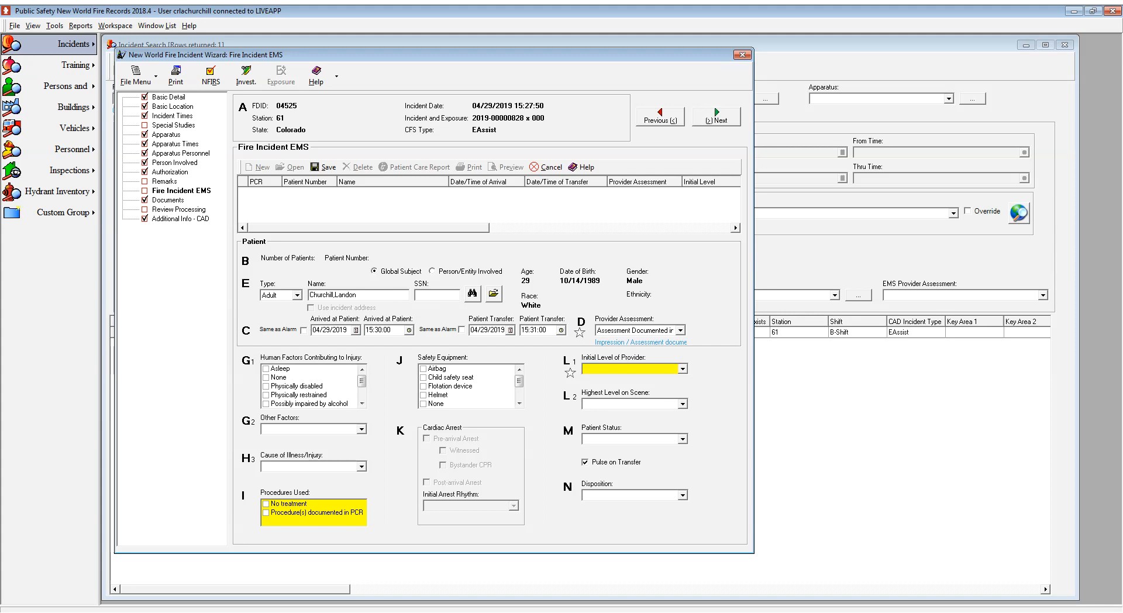
{"action": "type", "text": "4"}
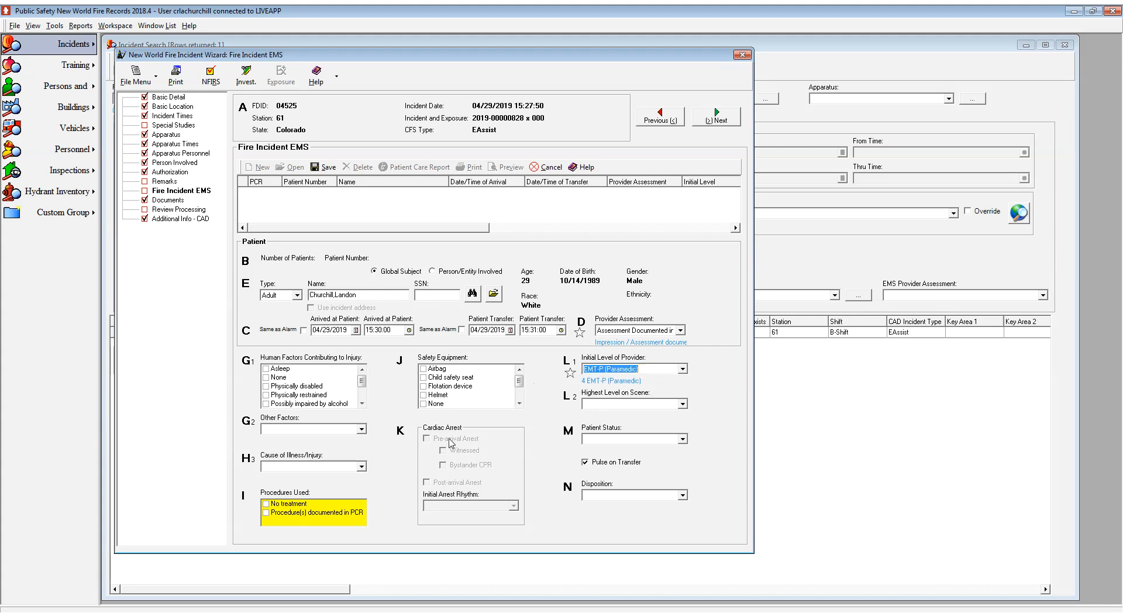
{"action": "left_click", "coordinate": [265, 513]}
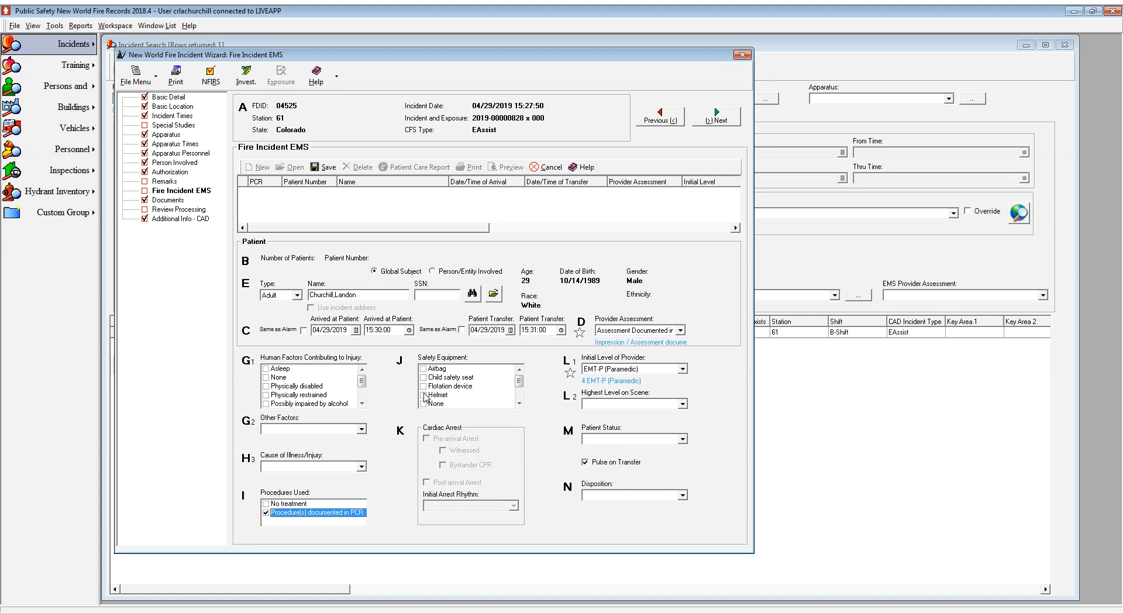
{"action": "left_click", "coordinate": [328, 168]}
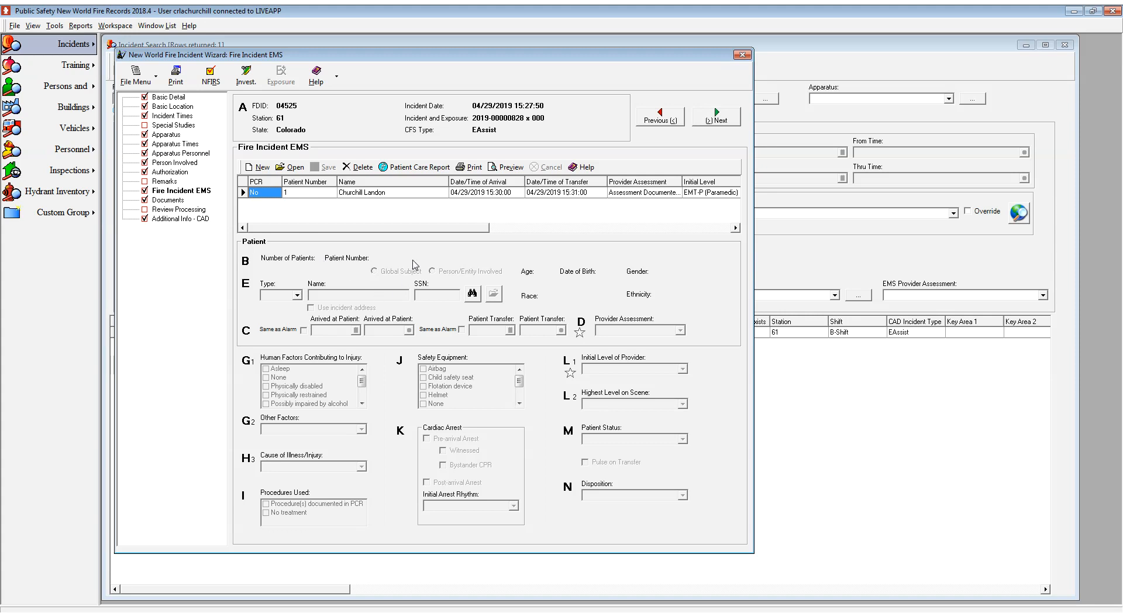
Step: Open the Patient Care Report for the saved EMS patient and show its Response page
{"action": "left_click", "coordinate": [357, 195]}
{"action": "left_click", "coordinate": [413, 169]}
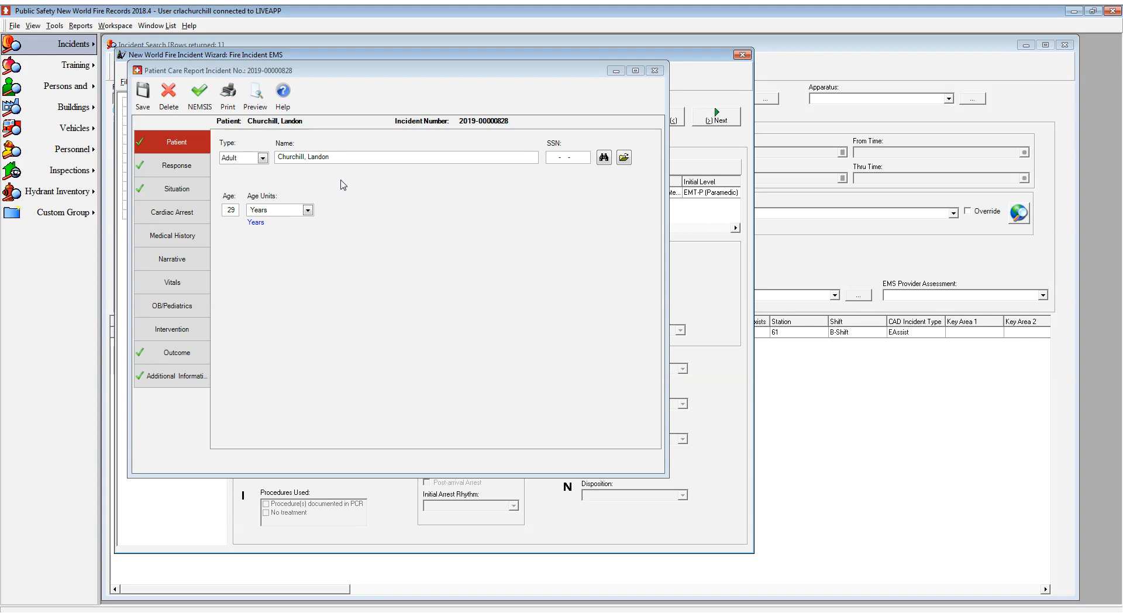
{"action": "left_click", "coordinate": [181, 170]}
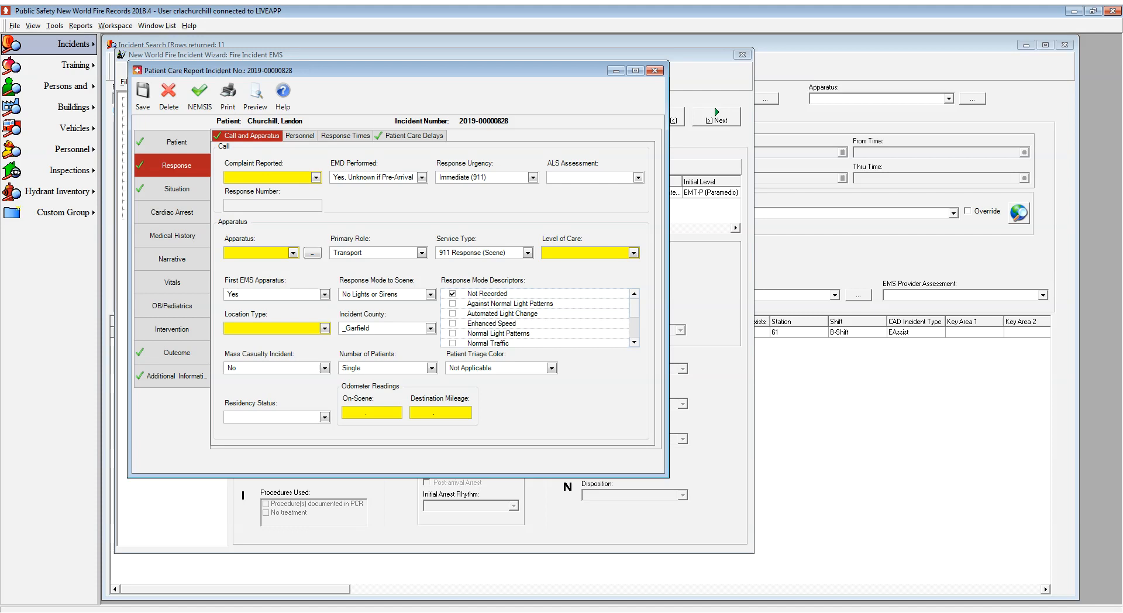
Step: Set Complaint Reported to Traumatic Injury and ALS Assessment to Yes in the call details
{"action": "left_click", "coordinate": [398, 241]}
{"action": "left_click", "coordinate": [531, 176]}
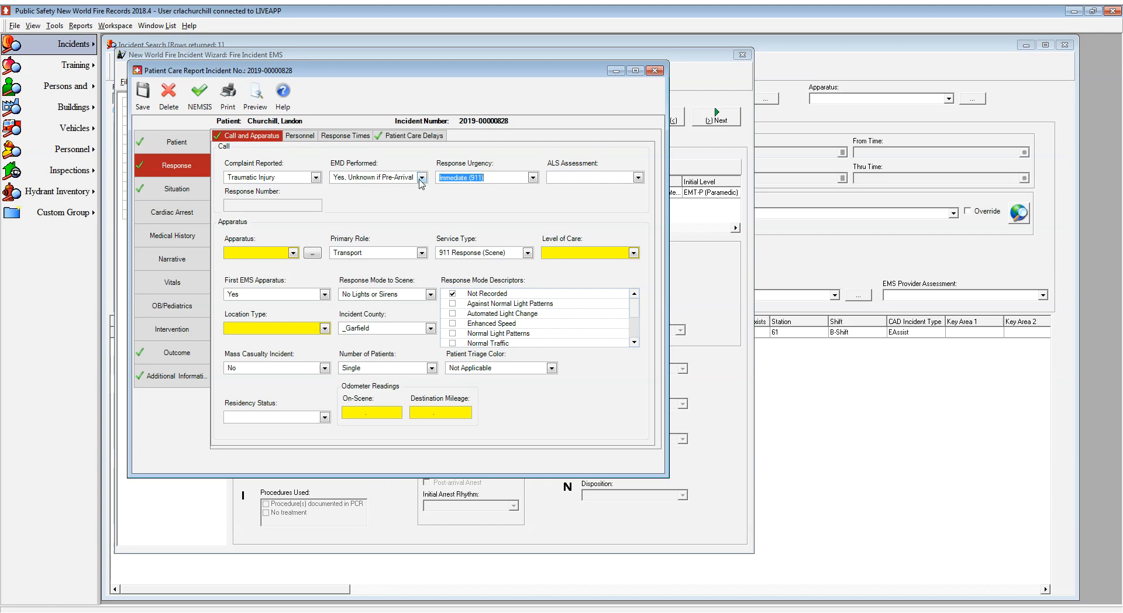
{"action": "left_click", "coordinate": [634, 179]}
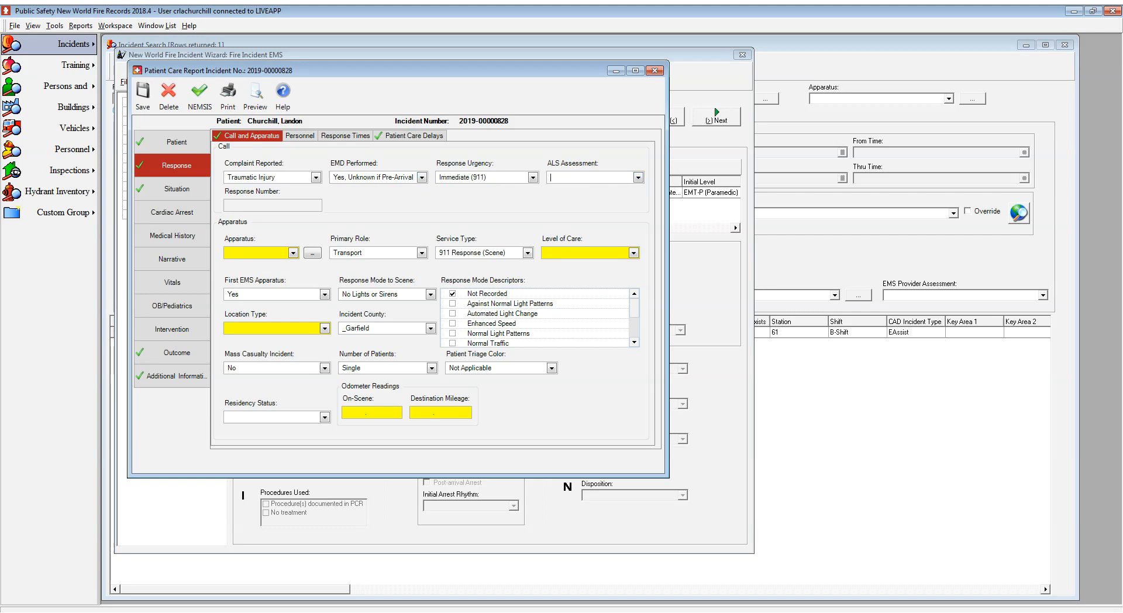
{"action": "key", "text": "y"}
Step: Set the responding apparatus to AM61 and the Level of Care to ALS-Paramedic
{"action": "left_click", "coordinate": [293, 253]}
{"action": "type", "text": "AM61"}
{"action": "key", "text": "Tab"}
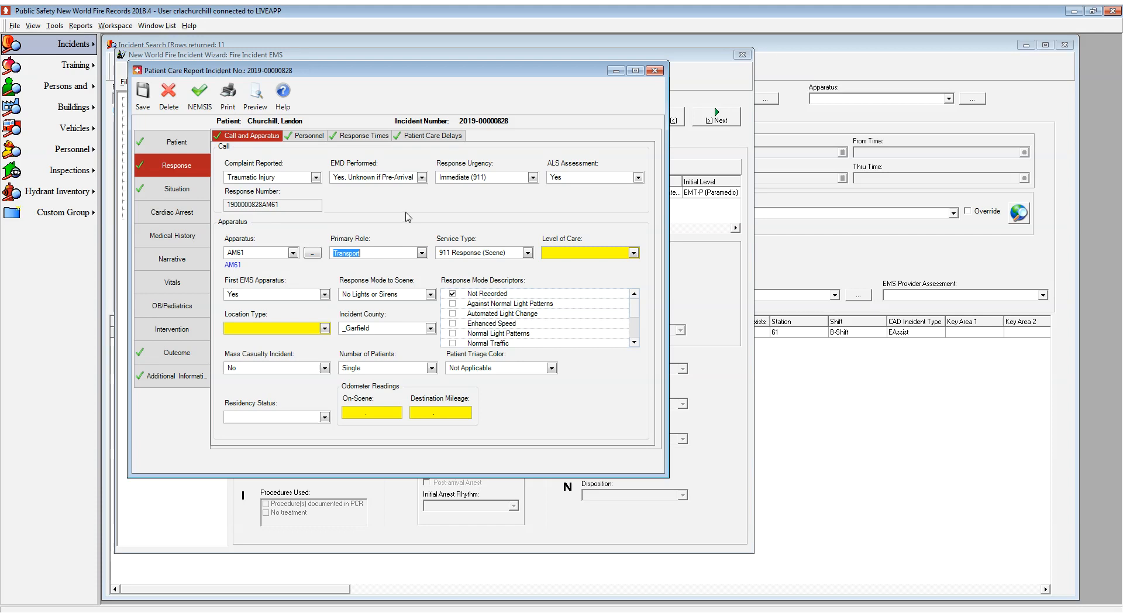
{"action": "key", "text": "Tab"}
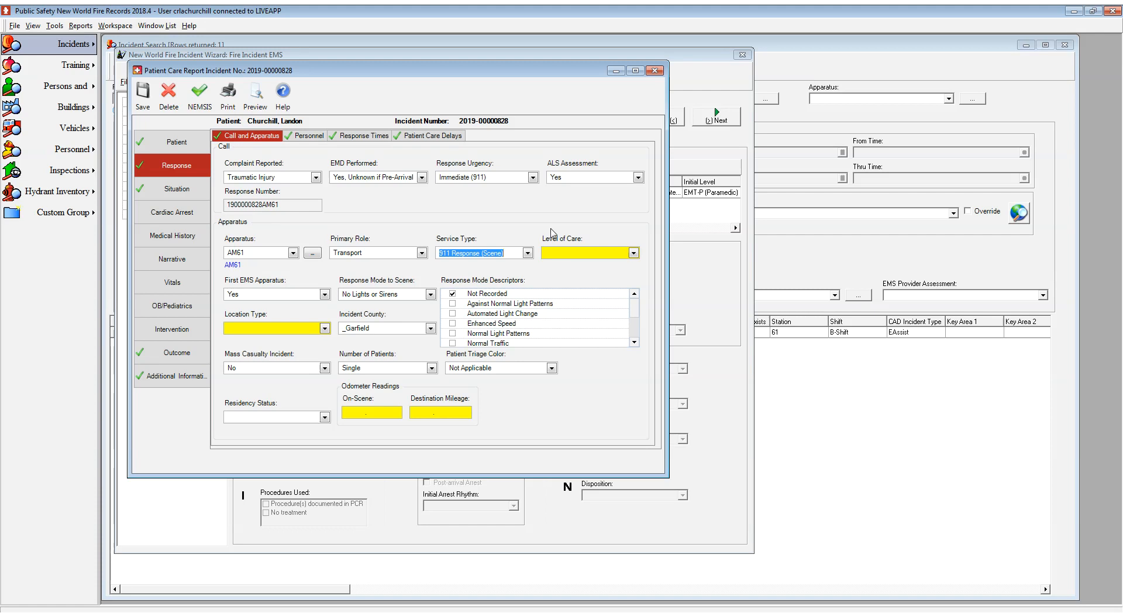
{"action": "left_click", "coordinate": [631, 255]}
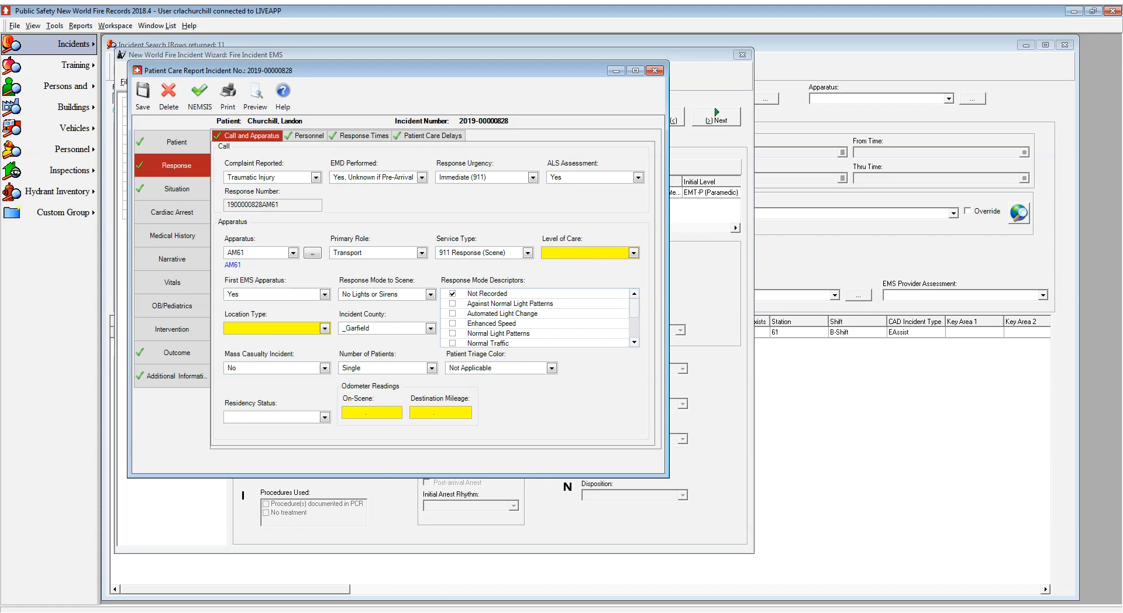
{"action": "left_click", "coordinate": [587, 321]}
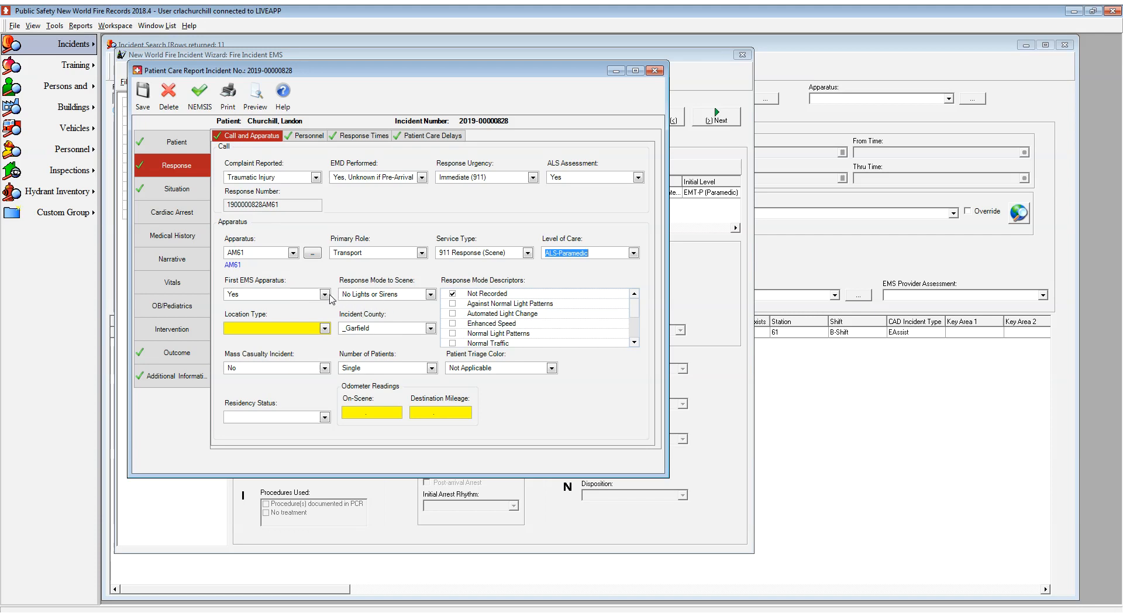
Step: Set the Location Type of the response to Public Building
{"action": "left_click", "coordinate": [324, 329]}
{"action": "left_click", "coordinate": [251, 379]}
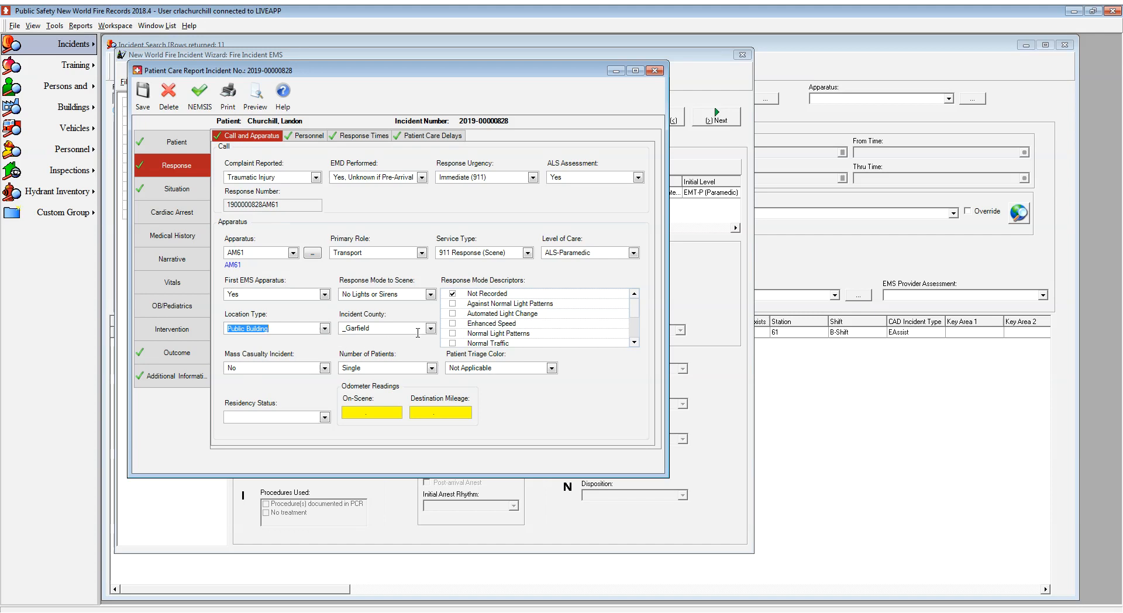
{"action": "key", "text": "Down"}
{"action": "key", "text": "Up"}
Step: Check Normal Light Patterns, Normal Traffic, Scheduled and Enhanced Speed among the Response Mode Descriptors
{"action": "left_click", "coordinate": [509, 333]}
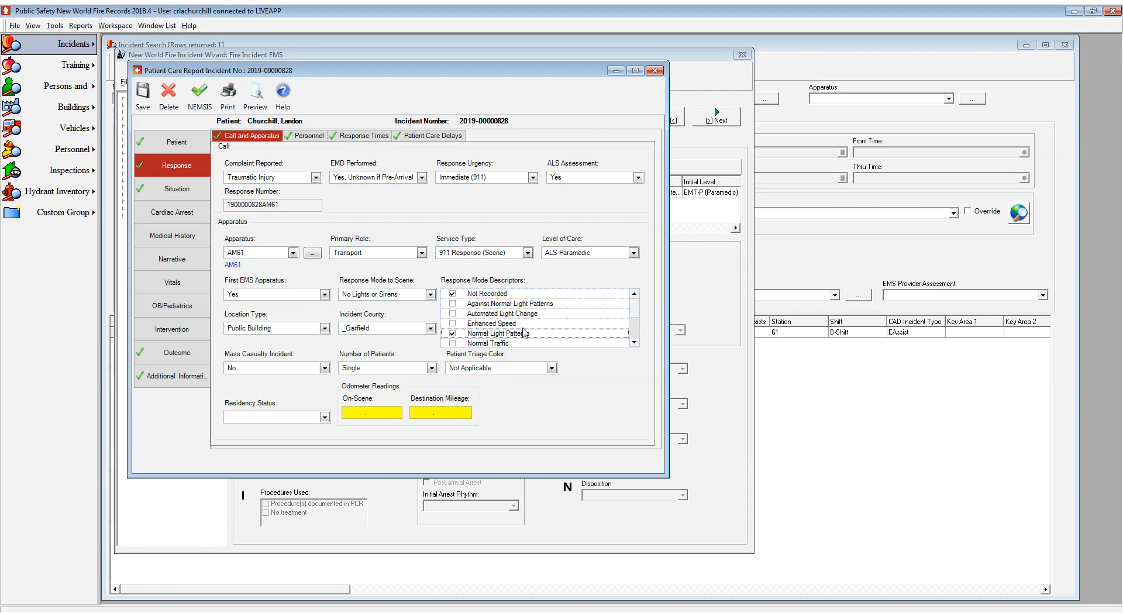
{"action": "scroll", "coordinate": [520, 336], "scroll_direction": "down", "scroll_amount": 1}
{"action": "left_click", "coordinate": [452, 313]}
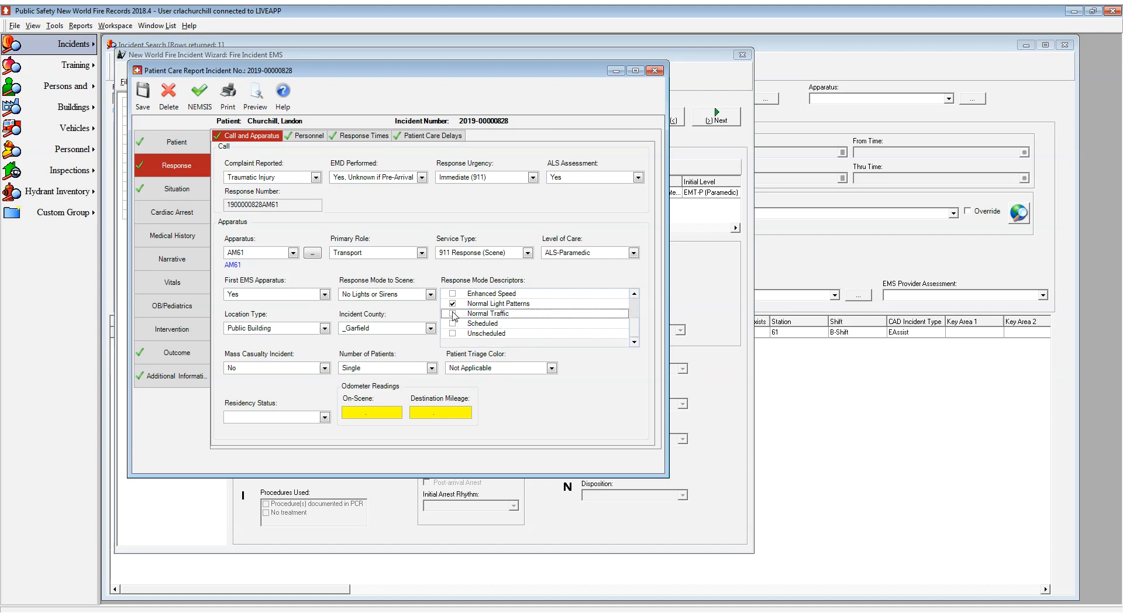
{"action": "left_click", "coordinate": [454, 333]}
{"action": "left_click", "coordinate": [453, 323]}
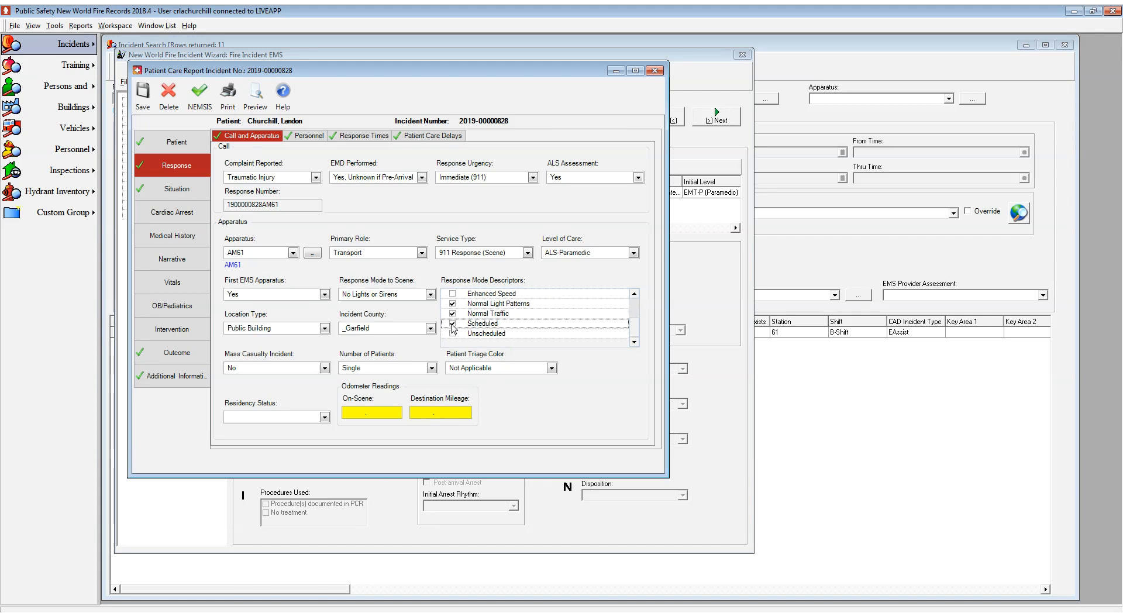
{"action": "scroll", "coordinate": [568, 328], "scroll_direction": "up", "scroll_amount": 1}
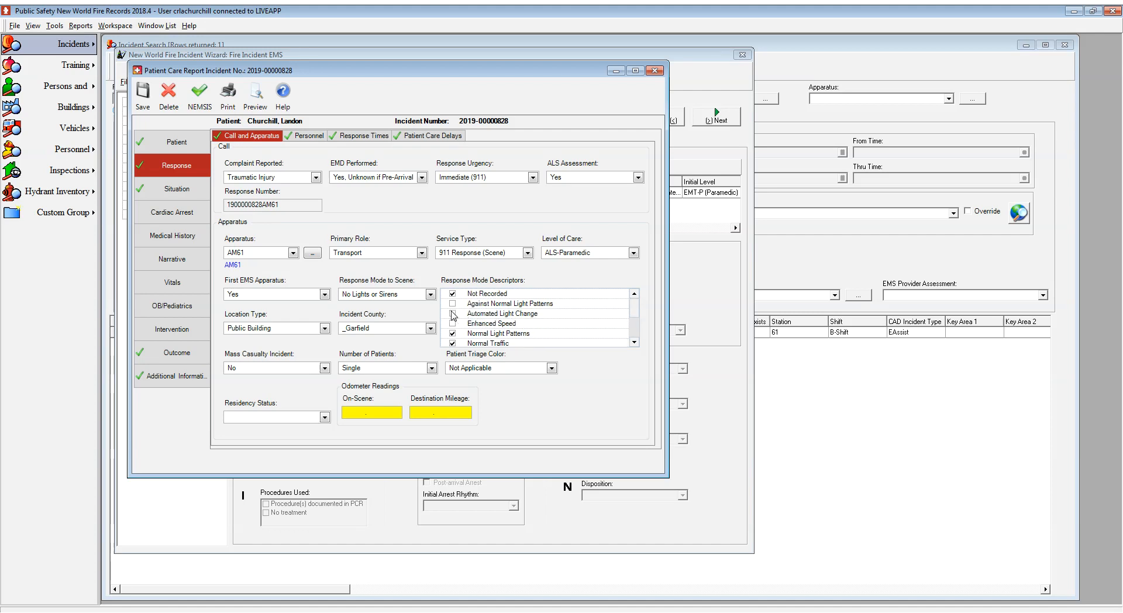
{"action": "left_click", "coordinate": [473, 326]}
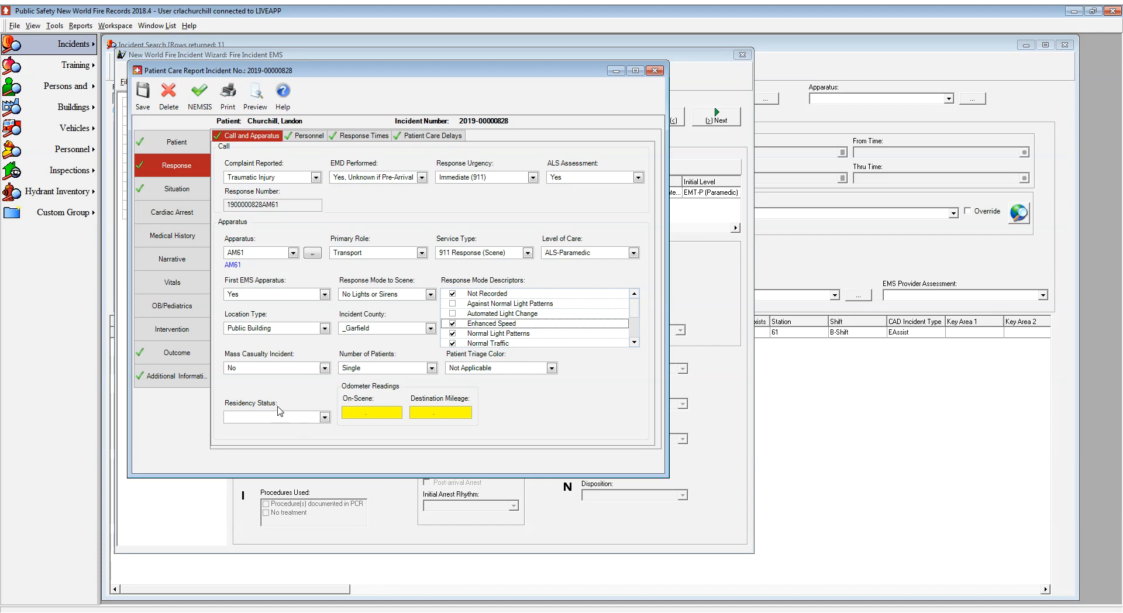
Step: Set the Residency Status to Resident and the odometer readings to 0.00 for On-Scene and 45.56 for Destination Mileage
{"action": "left_click", "coordinate": [431, 371]}
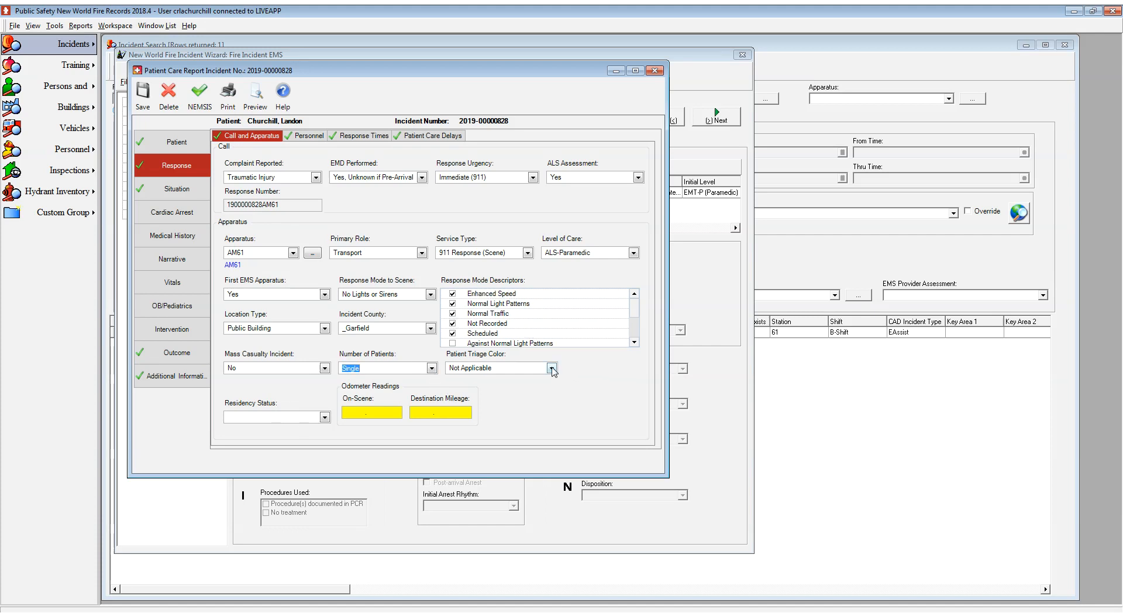
{"action": "key", "text": "Tab"}
{"action": "left_click", "coordinate": [328, 418]}
{"action": "type", "text": "Resident"}
{"action": "left_click", "coordinate": [359, 414]}
{"action": "key", "text": "Tab"}
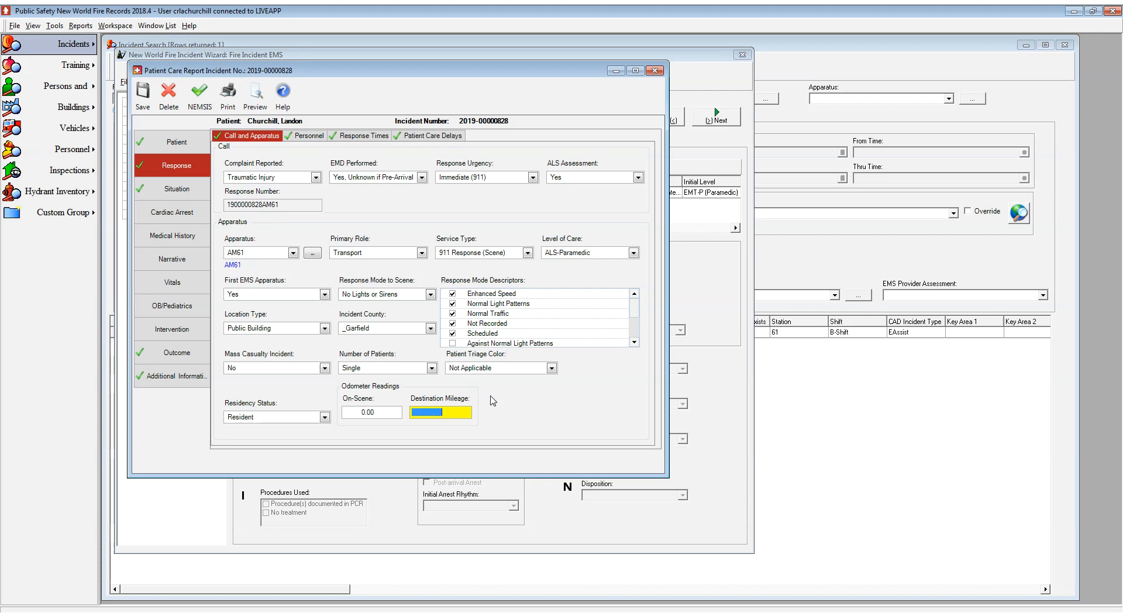
{"action": "type", "text": "45.56"}
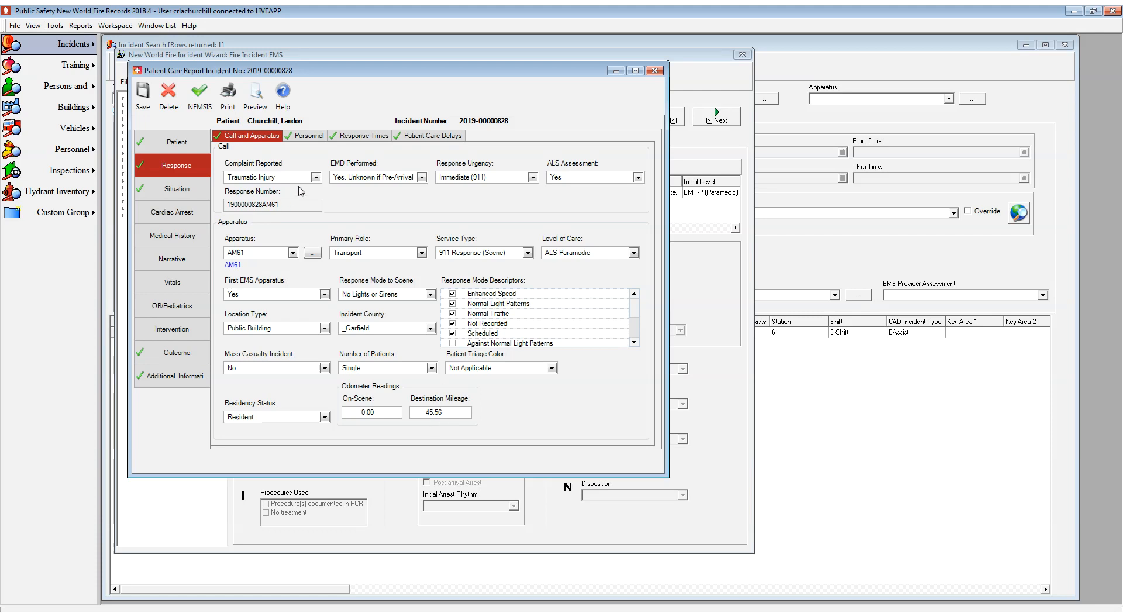
Step: Give the first listed crew member the Driver role and a certification level, mark Went to Hospital, and save the entry
{"action": "left_click", "coordinate": [311, 134]}
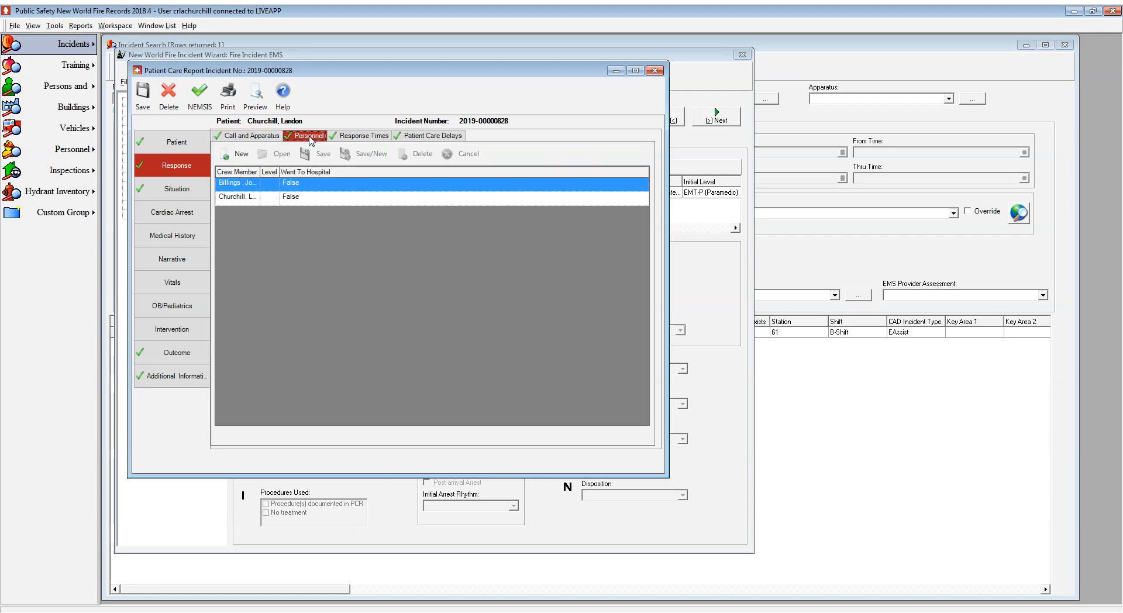
{"action": "double_click", "coordinate": [313, 179]}
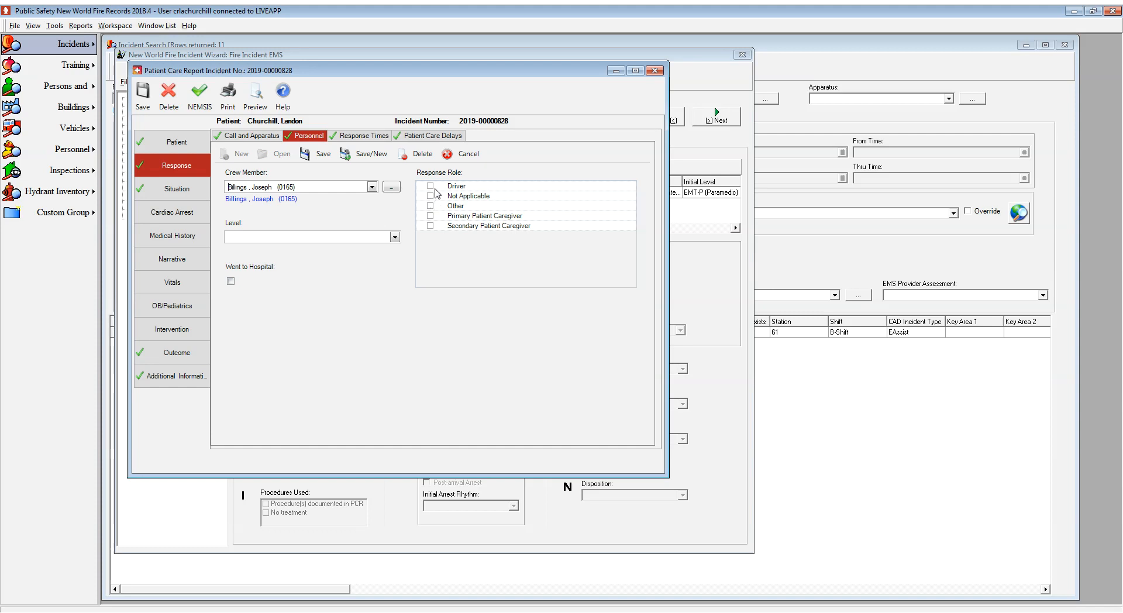
{"action": "left_click", "coordinate": [430, 186]}
{"action": "left_click", "coordinate": [395, 236]}
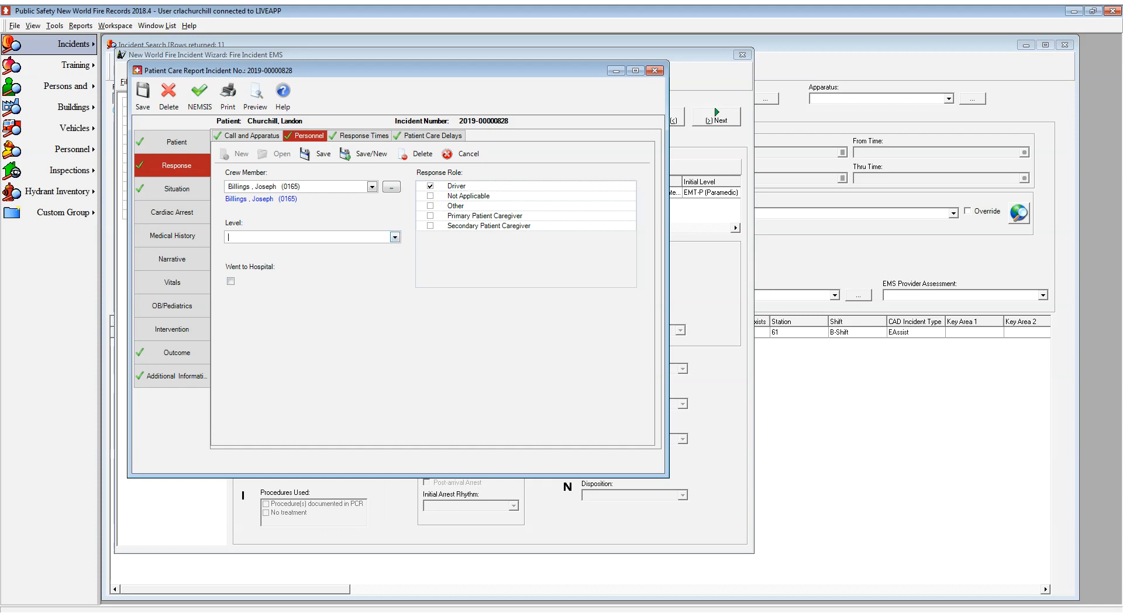
{"action": "left_click", "coordinate": [231, 281]}
{"action": "left_click", "coordinate": [327, 156]}
Step: Record the second crew member as Primary Patient Caregiver with level EMT - P, mark Went to Hospital, and save the entry
{"action": "double_click", "coordinate": [312, 199]}
{"action": "left_click", "coordinate": [430, 215]}
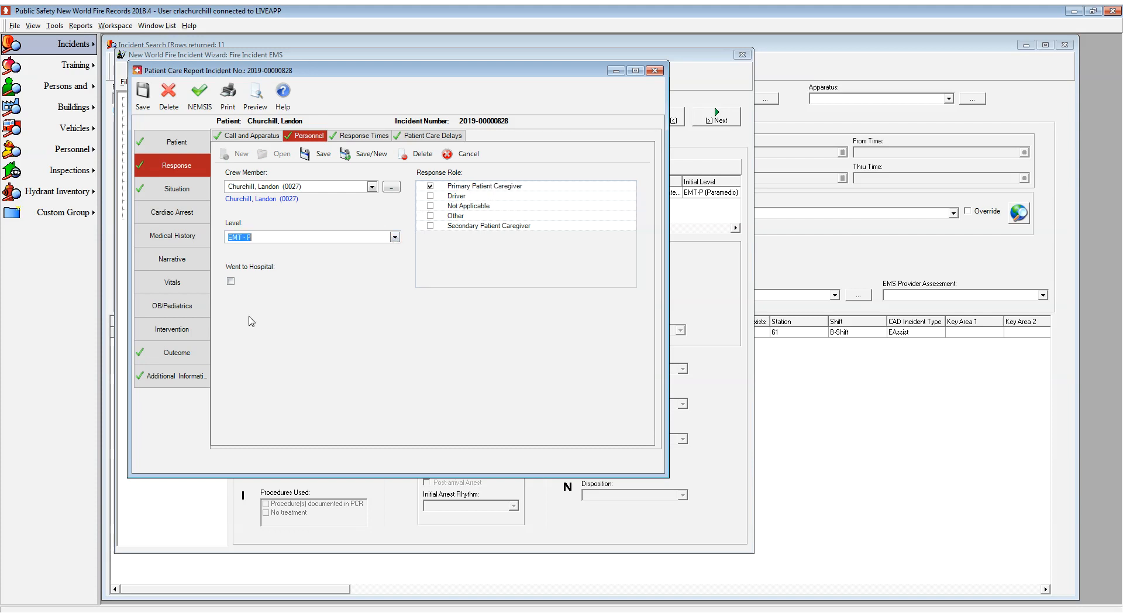
{"action": "left_click", "coordinate": [231, 281]}
{"action": "left_click", "coordinate": [315, 154]}
Step: Add a third crew member to the response personnel with the role Other and level EMT - B
{"action": "left_click", "coordinate": [237, 155]}
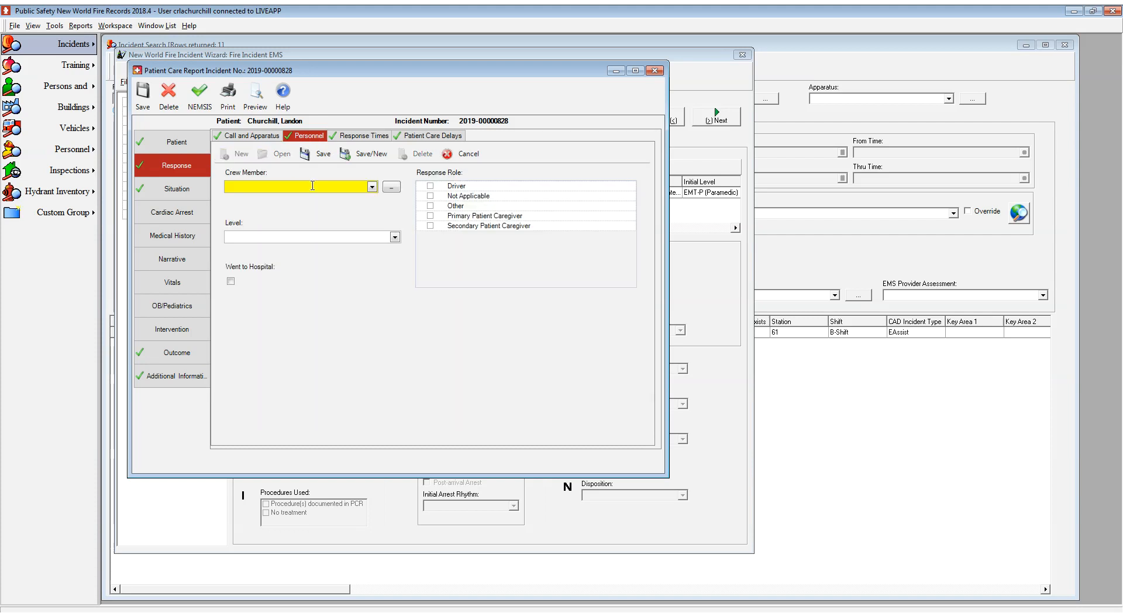
{"action": "type", "text": "vrom"}
{"action": "key", "text": "Return"}
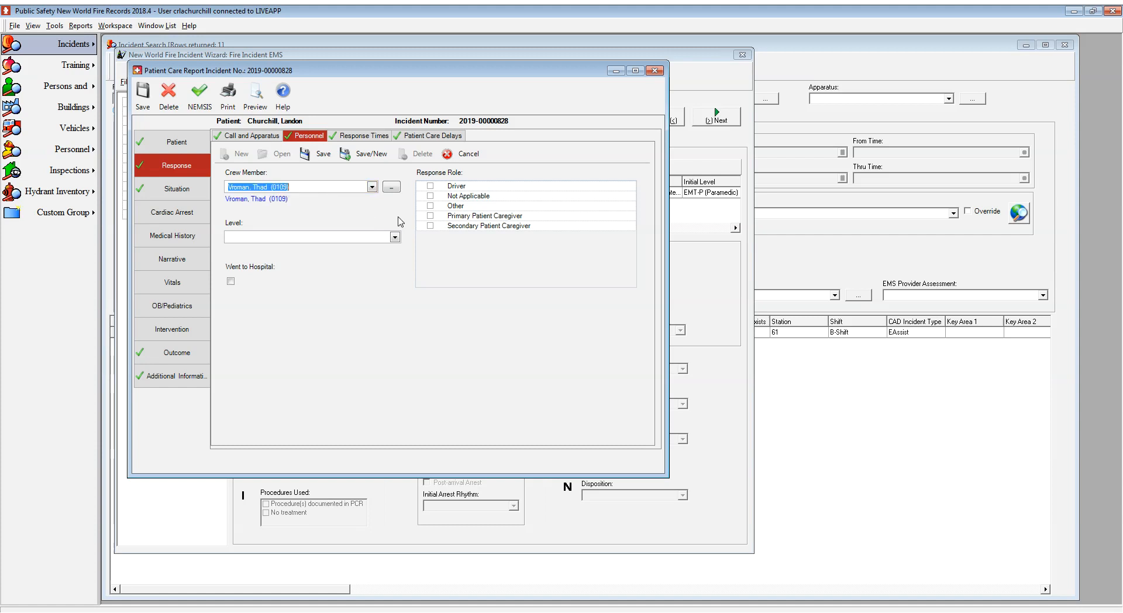
{"action": "left_click", "coordinate": [431, 206]}
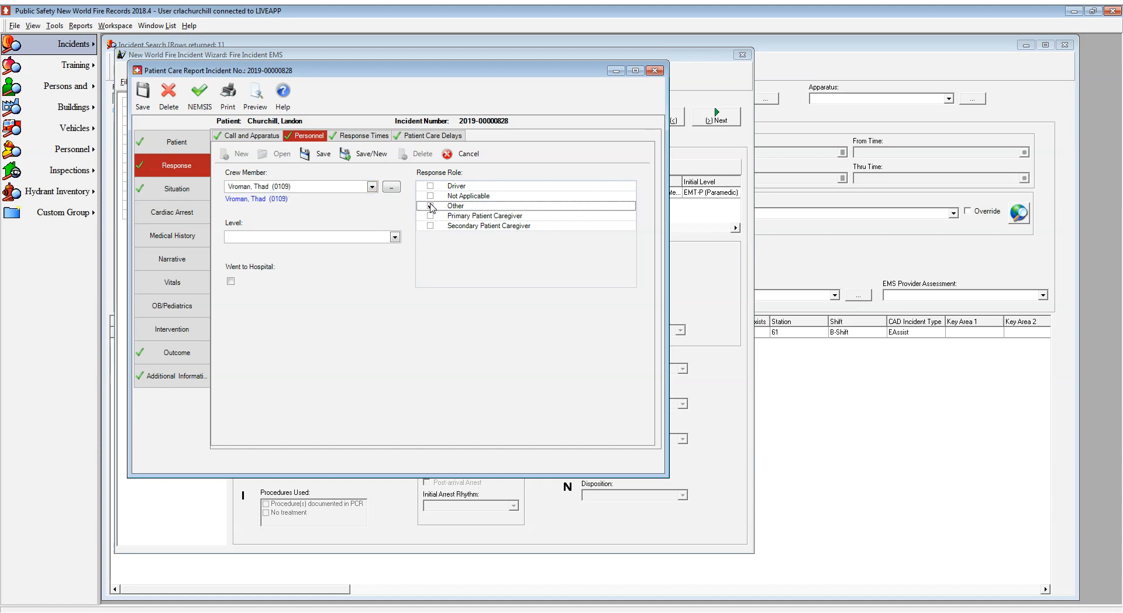
{"action": "left_click", "coordinate": [228, 237]}
{"action": "type", "text": "e"}
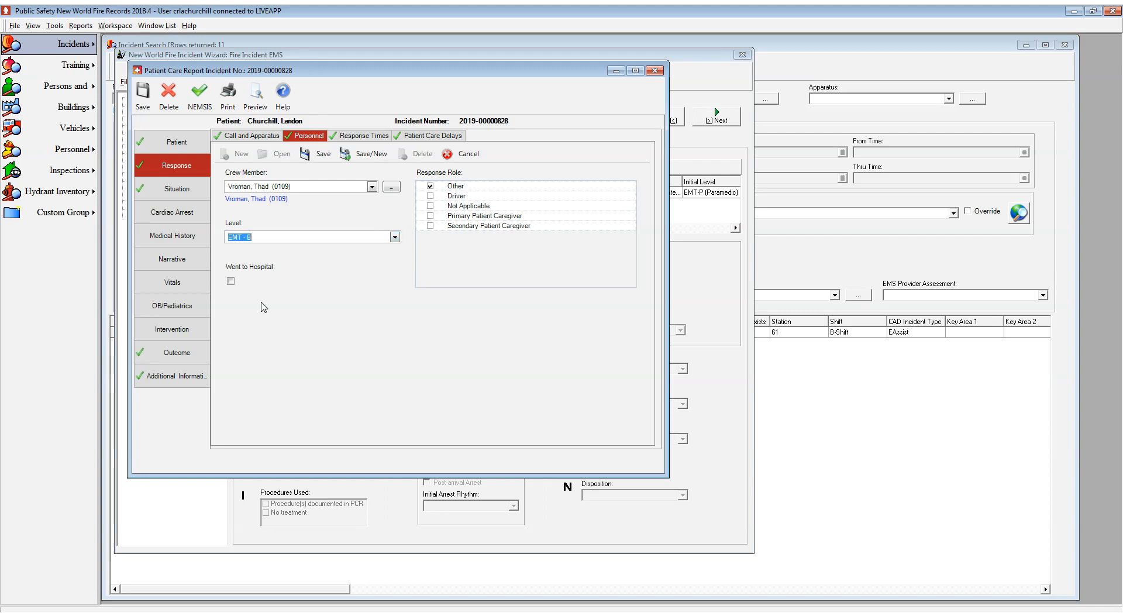
{"action": "left_click", "coordinate": [308, 155]}
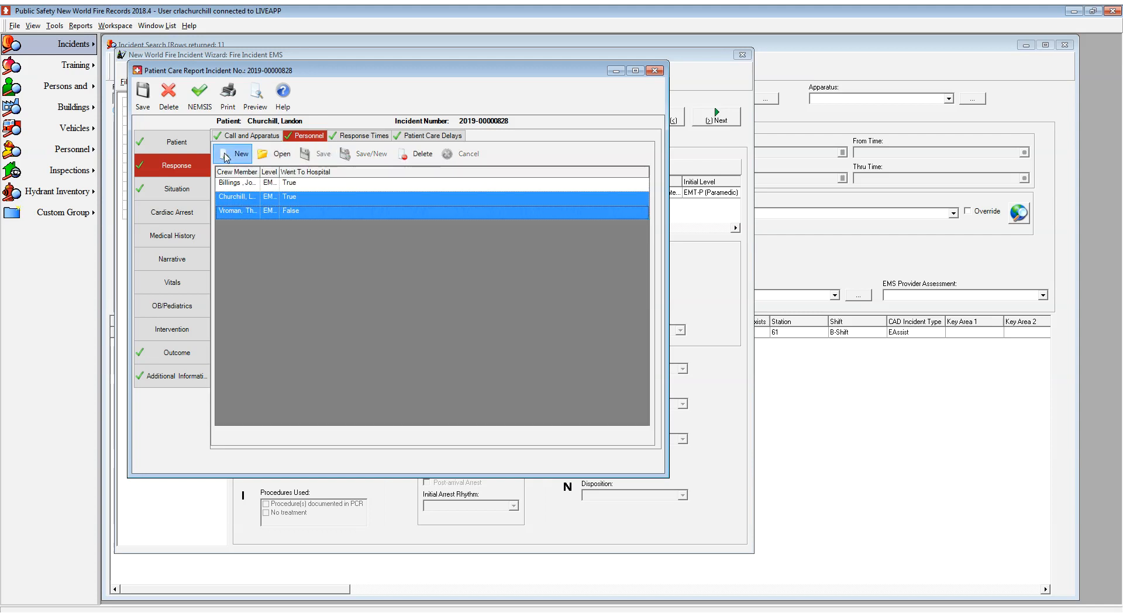
Step: Add a fourth crew member with the role Other and a certification level, saving it and starting another blank entry
{"action": "left_click", "coordinate": [237, 154]}
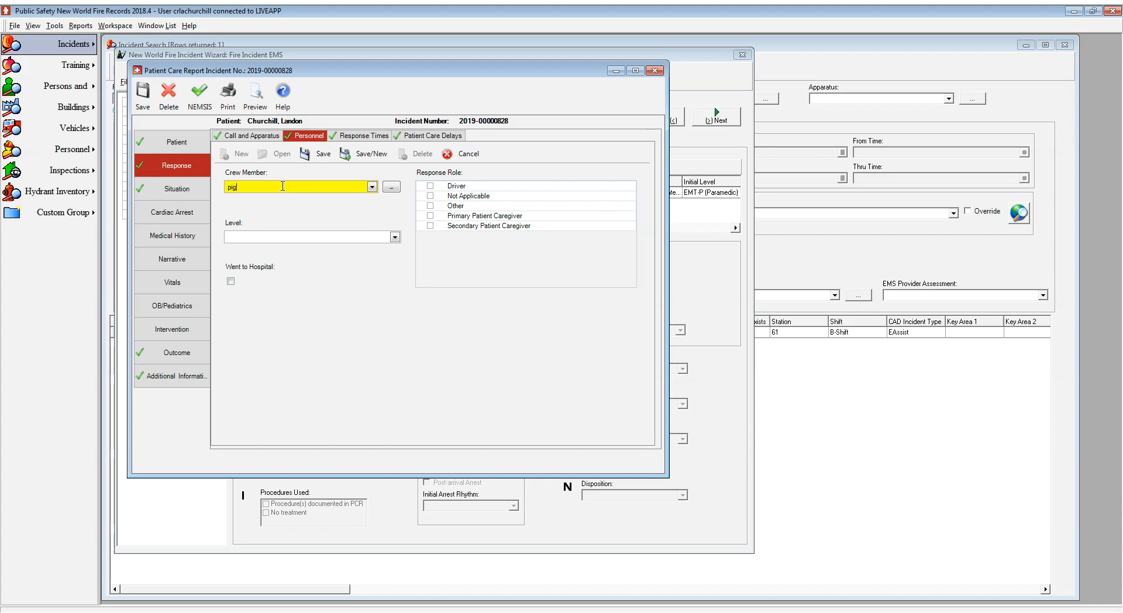
{"action": "key", "text": "Return"}
{"action": "left_click", "coordinate": [430, 207]}
{"action": "left_click", "coordinate": [394, 237]}
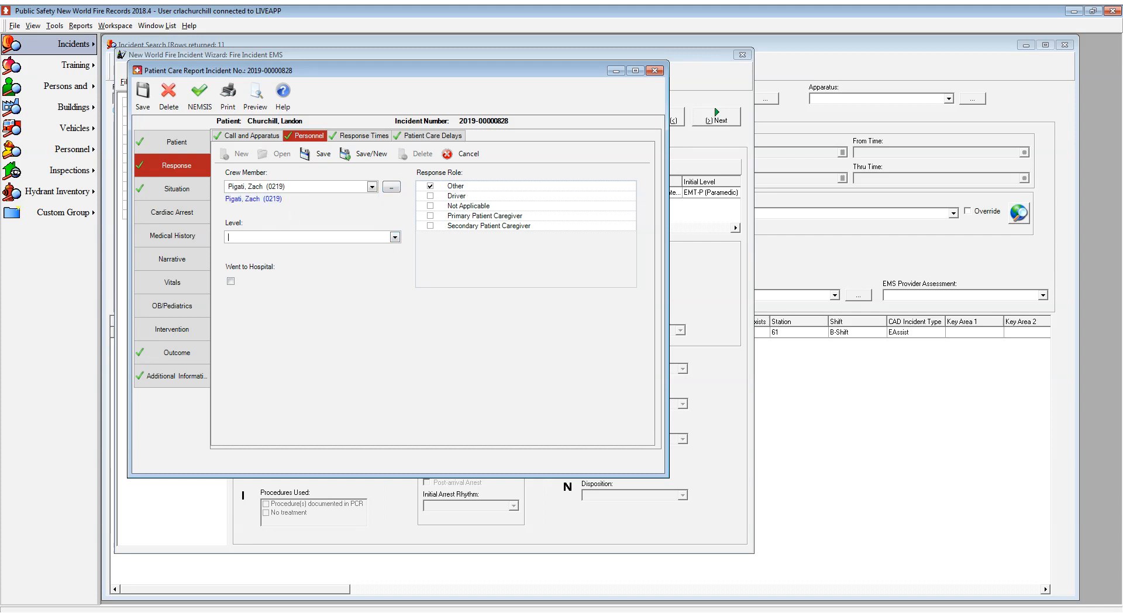
{"action": "type", "text": "e"}
{"action": "left_click", "coordinate": [339, 153]}
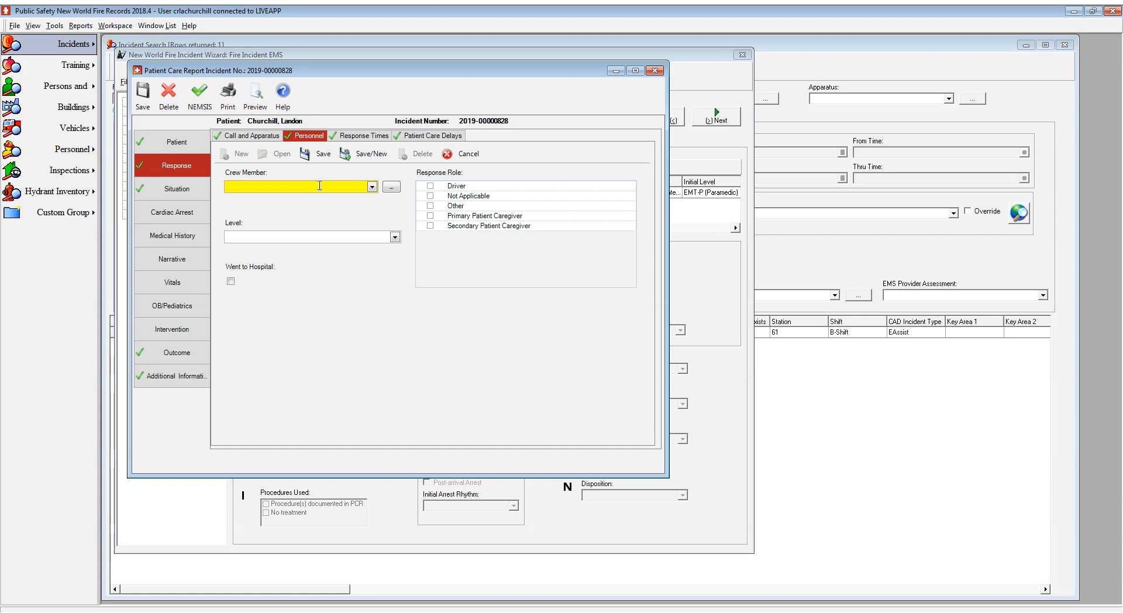
Step: Fill in and save the fifth crew member's entry with the role Other and a certification level
{"action": "type", "text": "call"}
{"action": "key", "text": "Tab"}
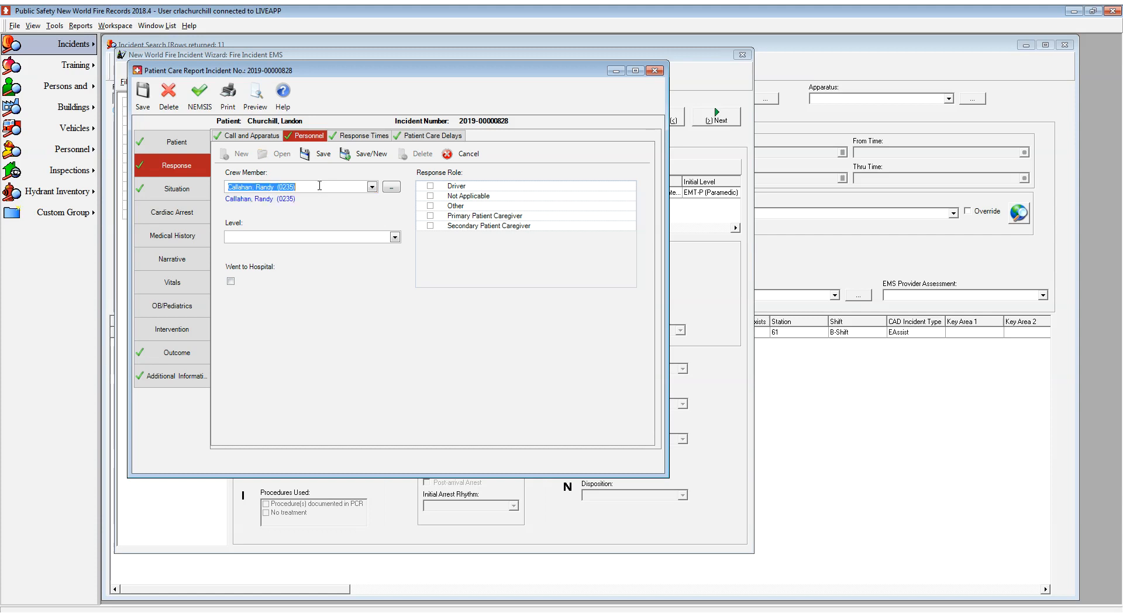
{"action": "left_click", "coordinate": [430, 207]}
{"action": "left_click", "coordinate": [394, 238]}
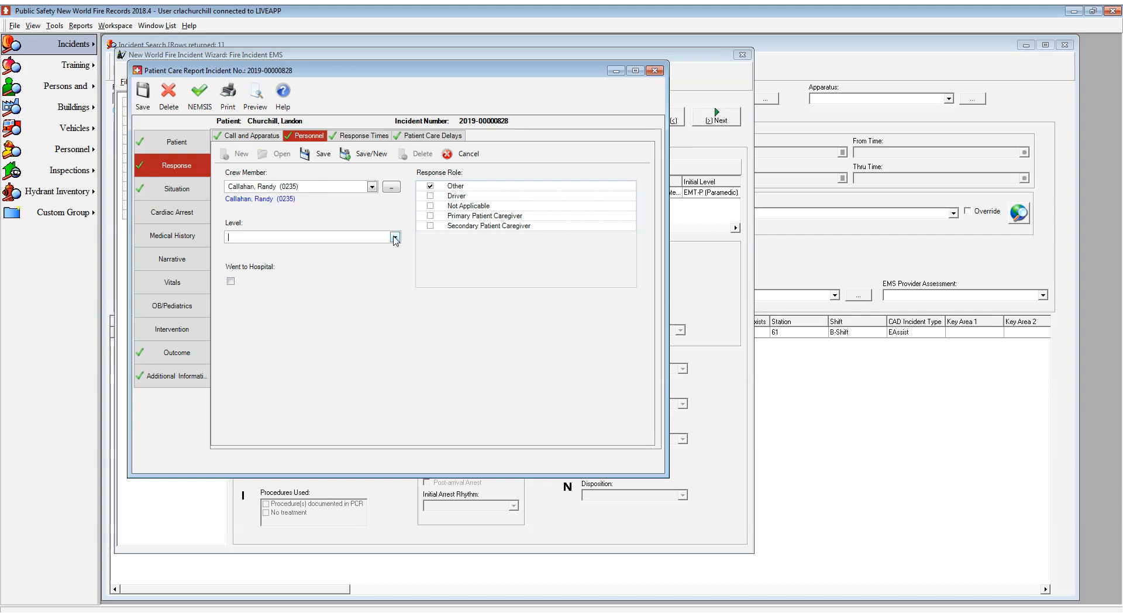
{"action": "left_click", "coordinate": [305, 155]}
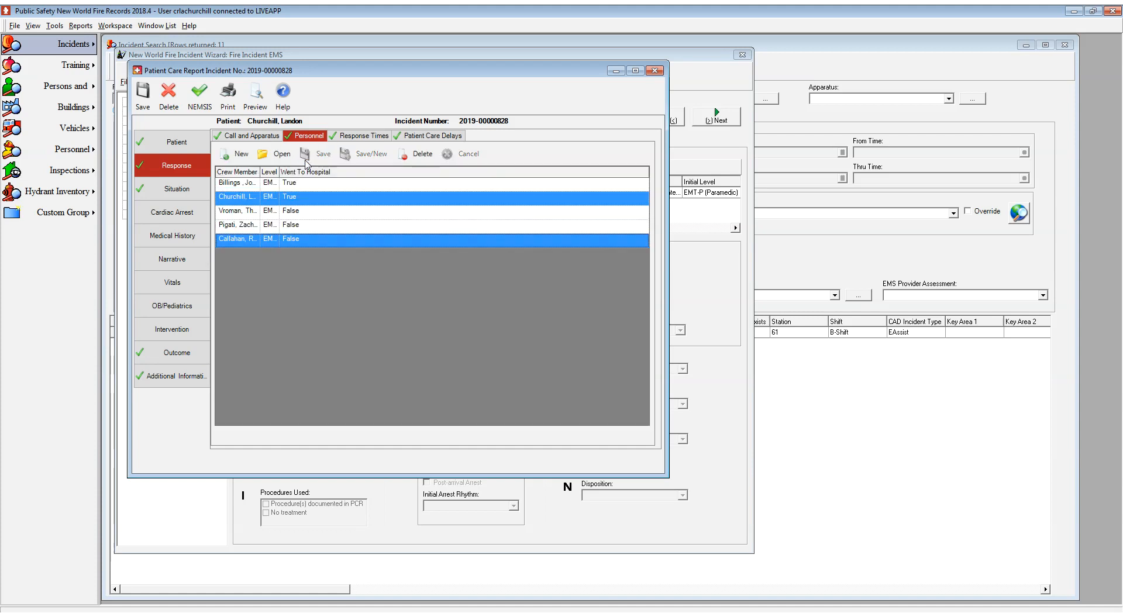
Step: Check the response times and patient care delays, and record Anxiety or Worries as the Primary Symptom with onset 04/29/2019 15:27:08
{"action": "left_click", "coordinate": [353, 135]}
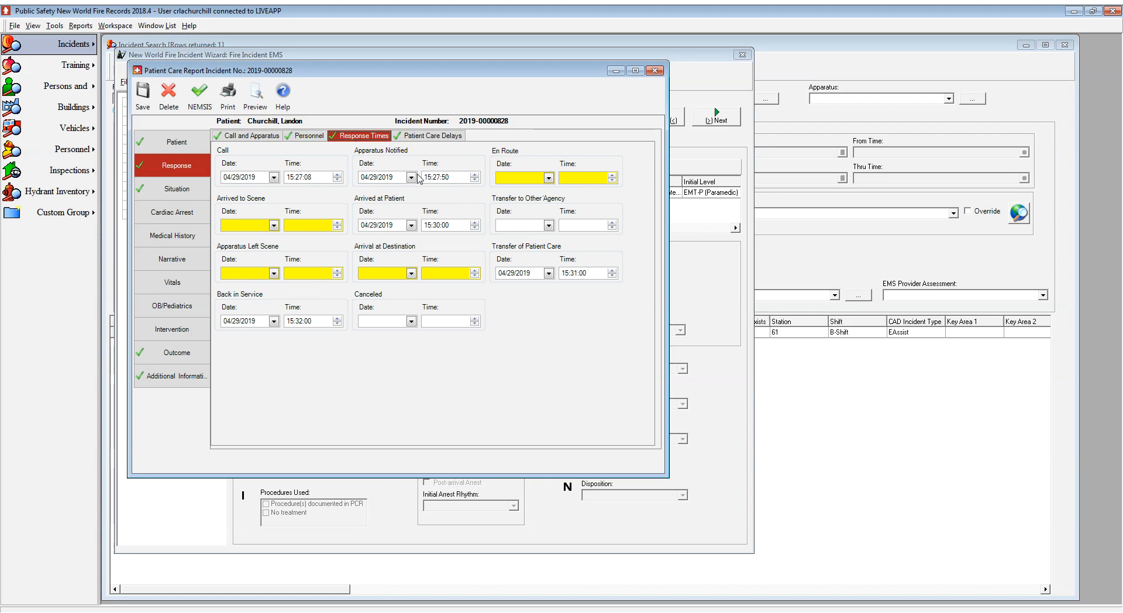
{"action": "left_click", "coordinate": [425, 138]}
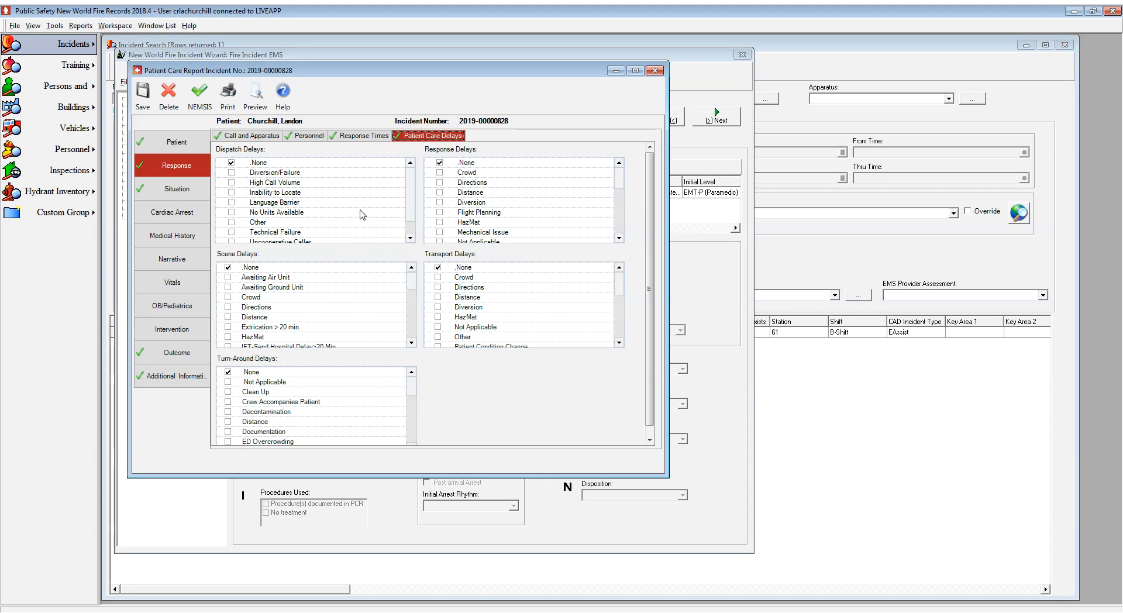
{"action": "left_click", "coordinate": [175, 192]}
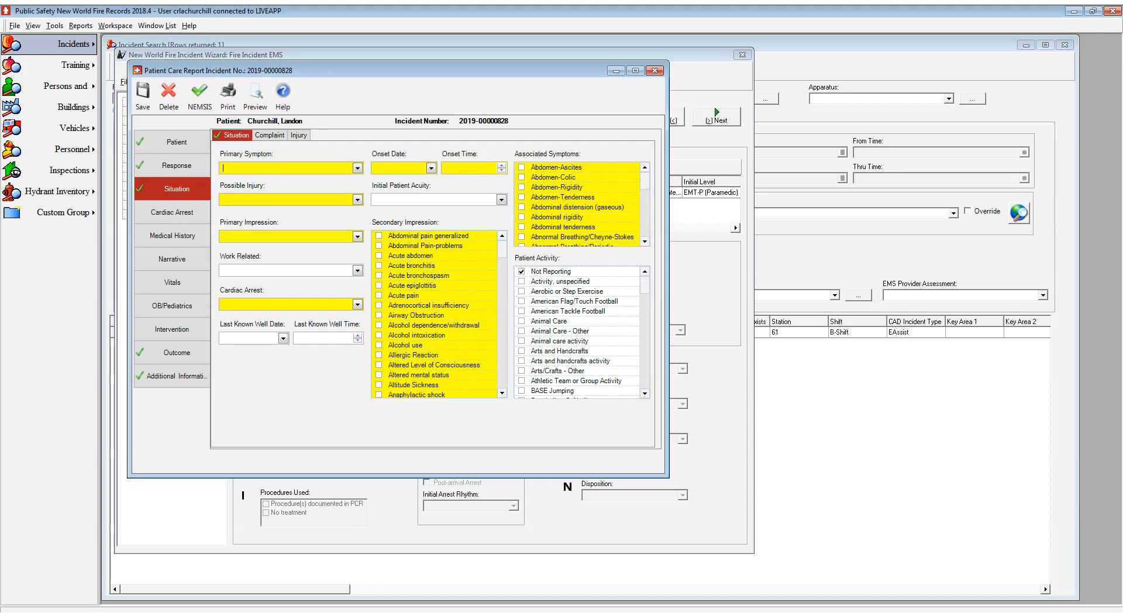
{"action": "type", "text": "worr"}
{"action": "key", "text": "Return"}
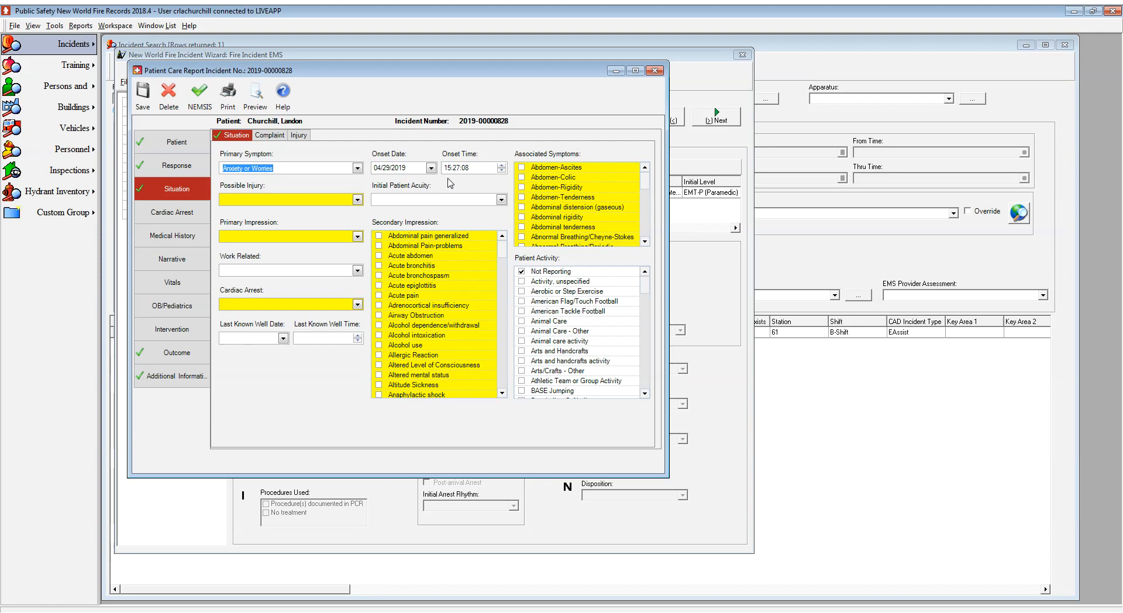
Step: Check Seizure, convulsive, Urine retention, Cramp and spasm, and Drowsiness among the Associated Symptoms
{"action": "left_click_drag", "start_coordinate": [645, 187], "coordinate": [645, 218]}
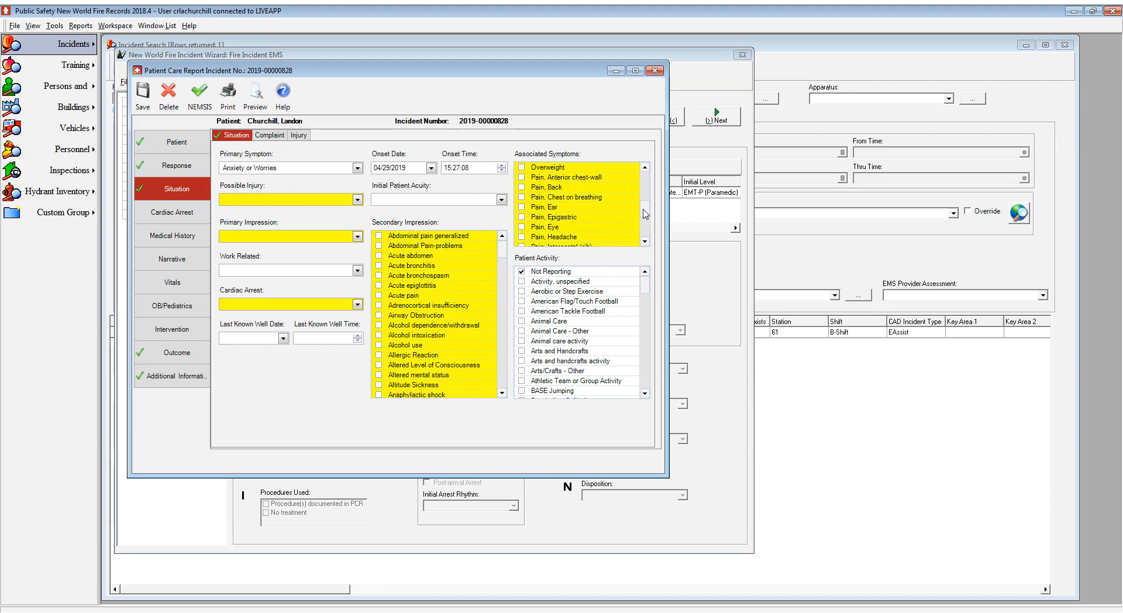
{"action": "scroll", "coordinate": [555, 215], "scroll_direction": "down", "scroll_amount": 5}
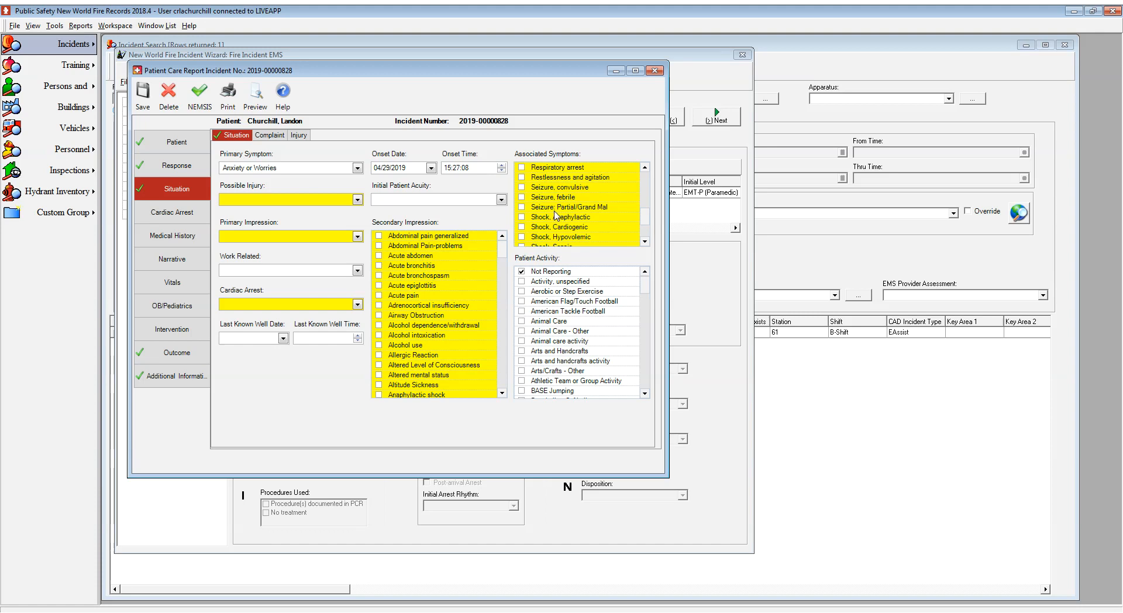
{"action": "left_click", "coordinate": [521, 187]}
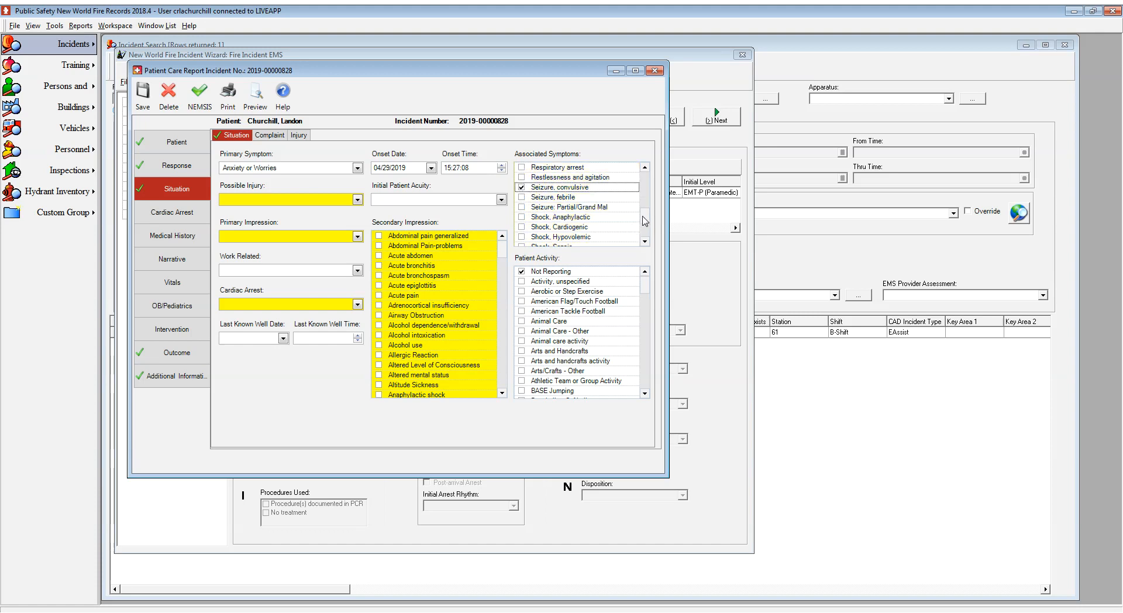
{"action": "left_click_drag", "start_coordinate": [645, 220], "coordinate": [644, 229]}
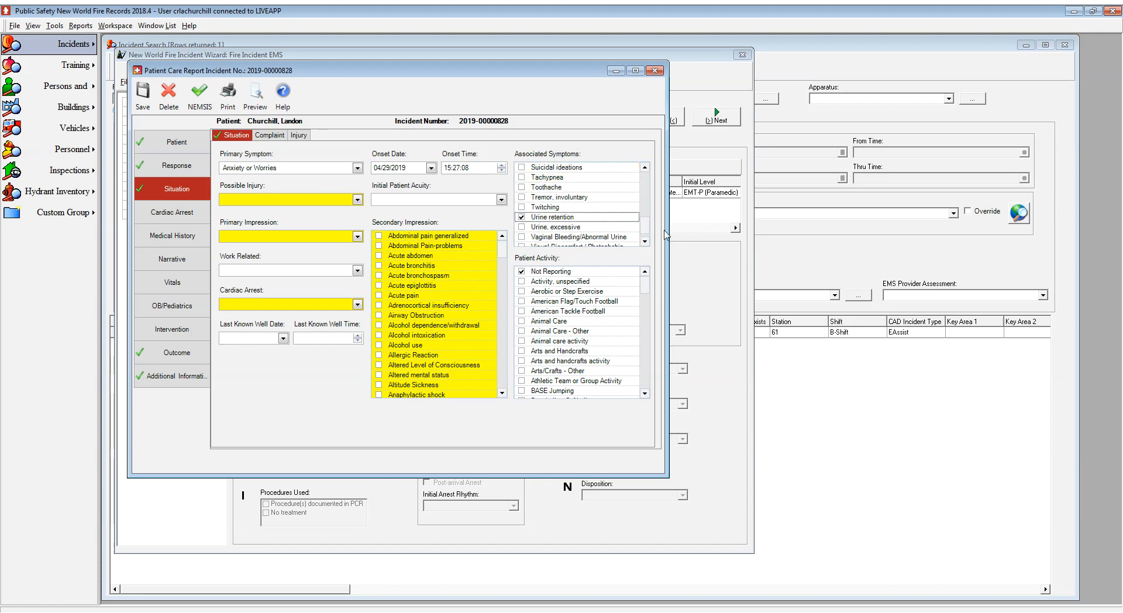
{"action": "left_click", "coordinate": [645, 235]}
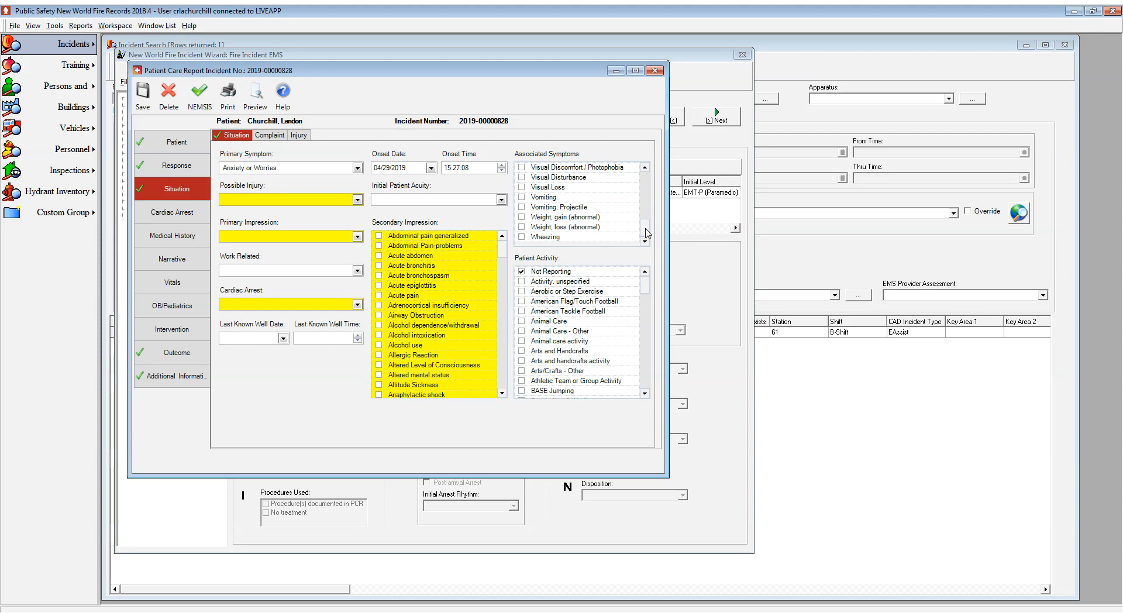
{"action": "left_click_drag", "start_coordinate": [646, 234], "coordinate": [645, 193]}
{"action": "left_click", "coordinate": [521, 168]}
{"action": "left_click", "coordinate": [520, 217]}
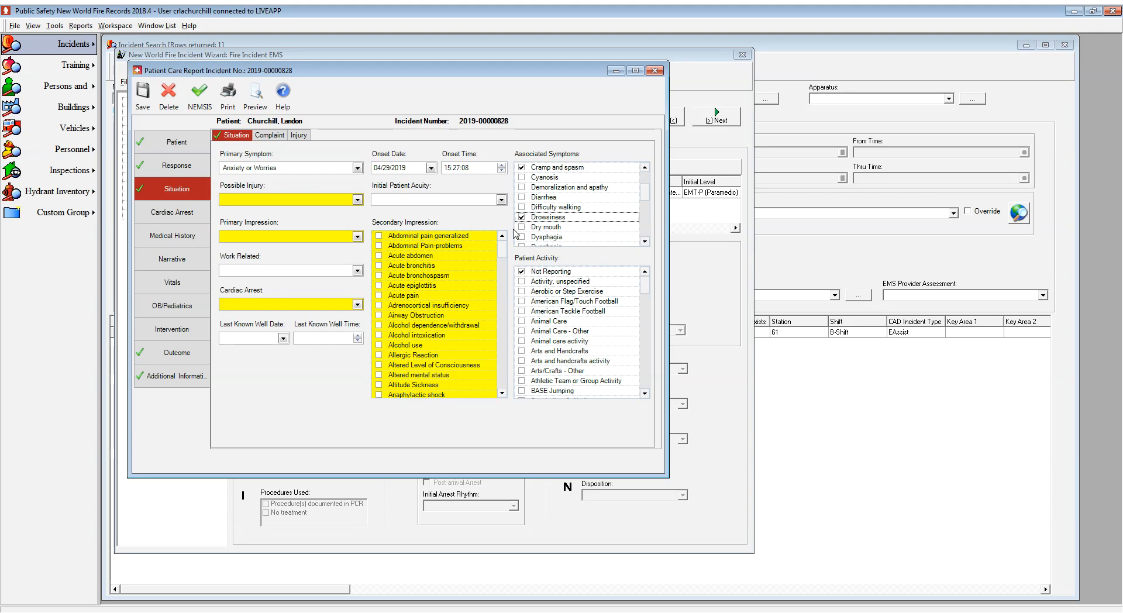
Step: Set Possible Injury to Unknown and Initial Patient Acuity to Lower Acuity (Green)
{"action": "left_click", "coordinate": [356, 201]}
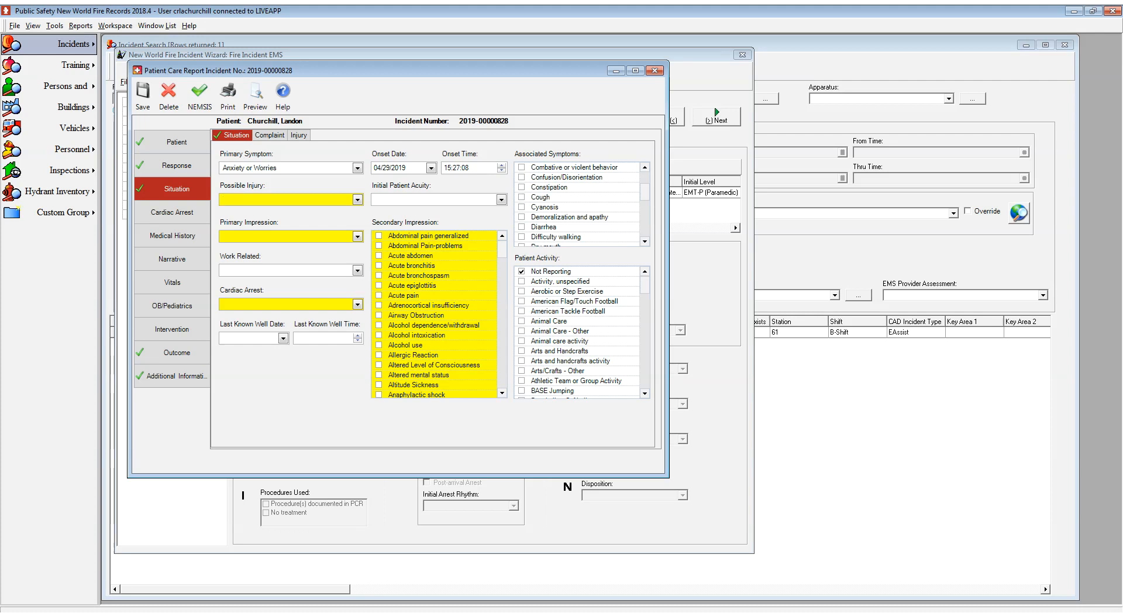
{"action": "key", "text": "Down"}
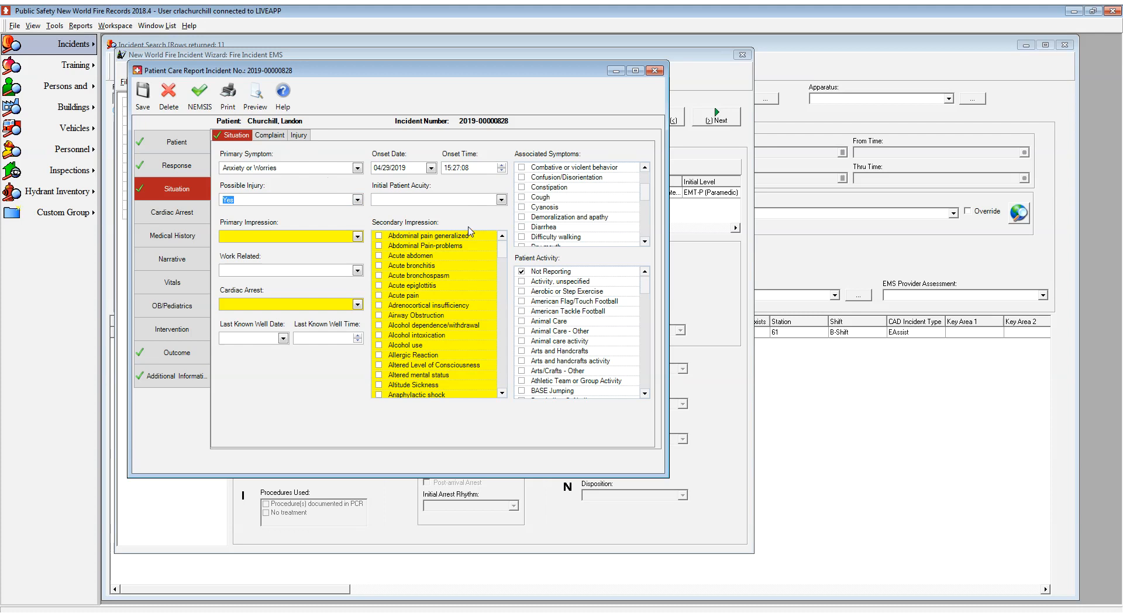
{"action": "key", "text": "Down"}
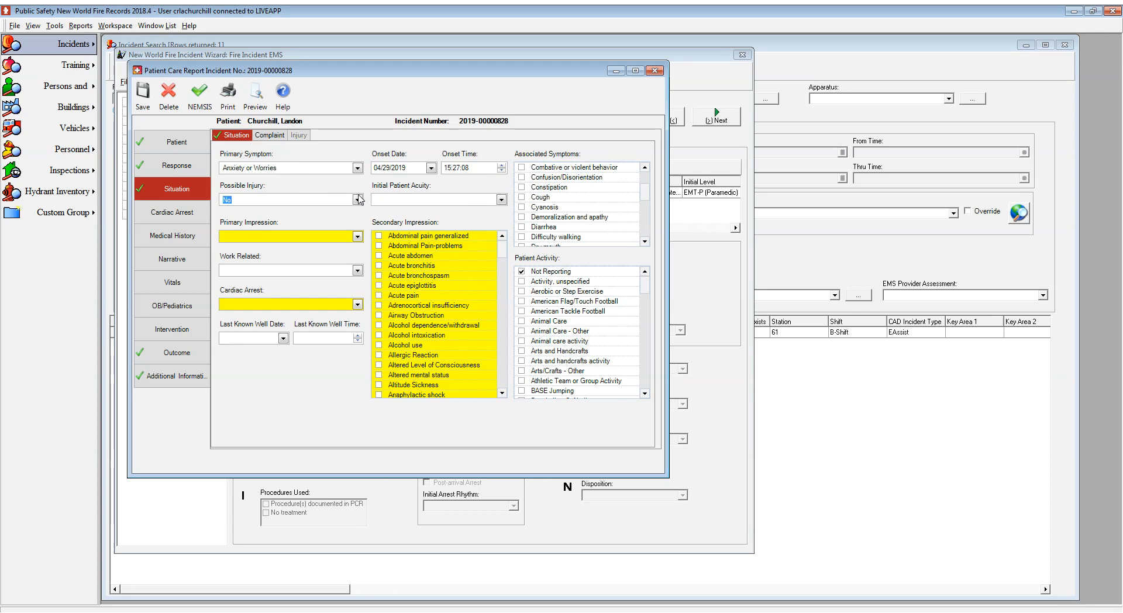
{"action": "key", "text": "Down"}
{"action": "left_click", "coordinate": [431, 199]}
{"action": "key", "text": "Down"}
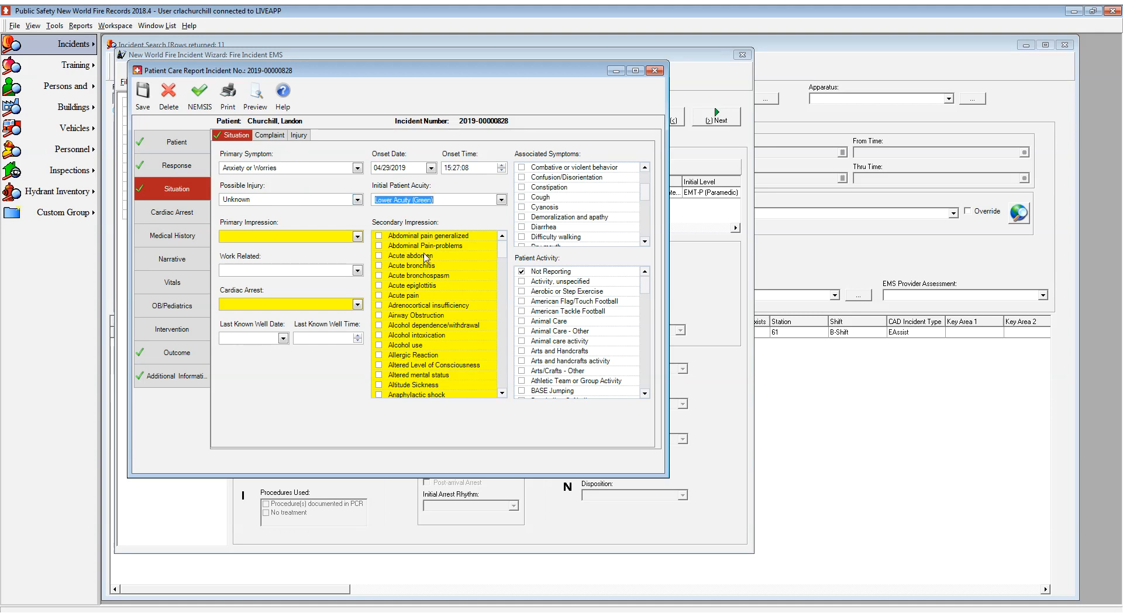
Step: Set Primary Impression to Behavioral/psychiatric episode, and set both Work Related and Cardiac Arrest to No
{"action": "left_click", "coordinate": [357, 237]}
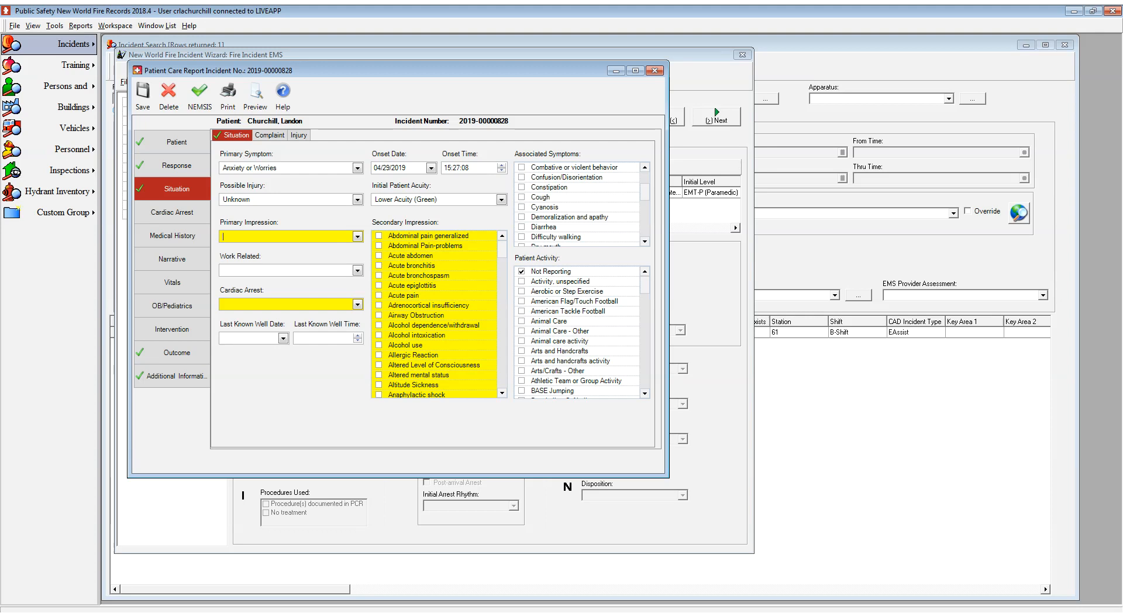
{"action": "type", "text": "beh"}
{"action": "key", "text": "Down"}
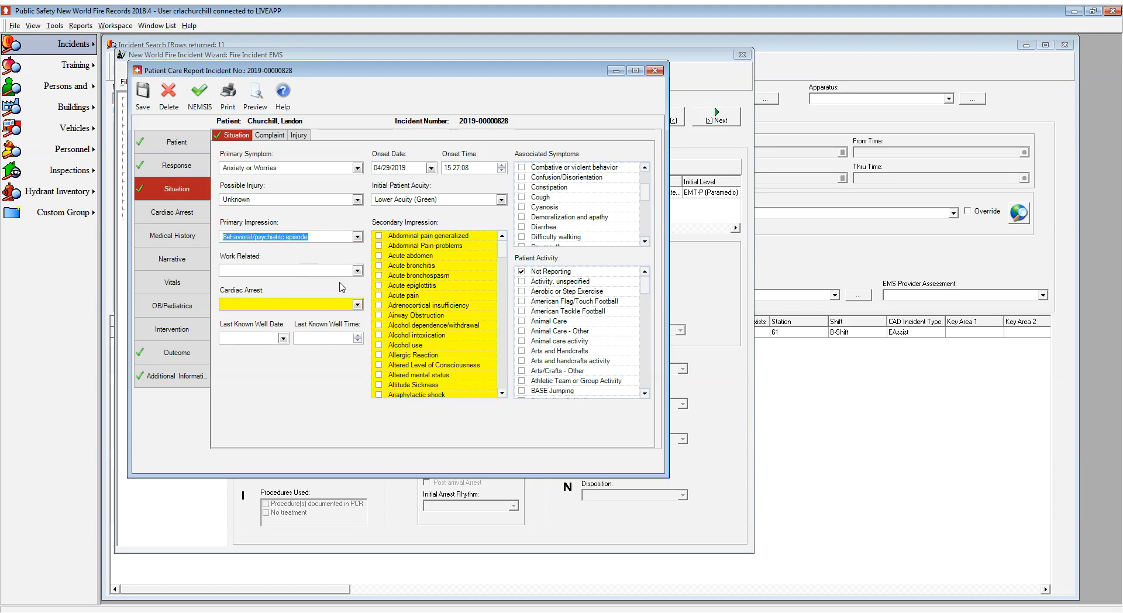
{"action": "left_click", "coordinate": [358, 270]}
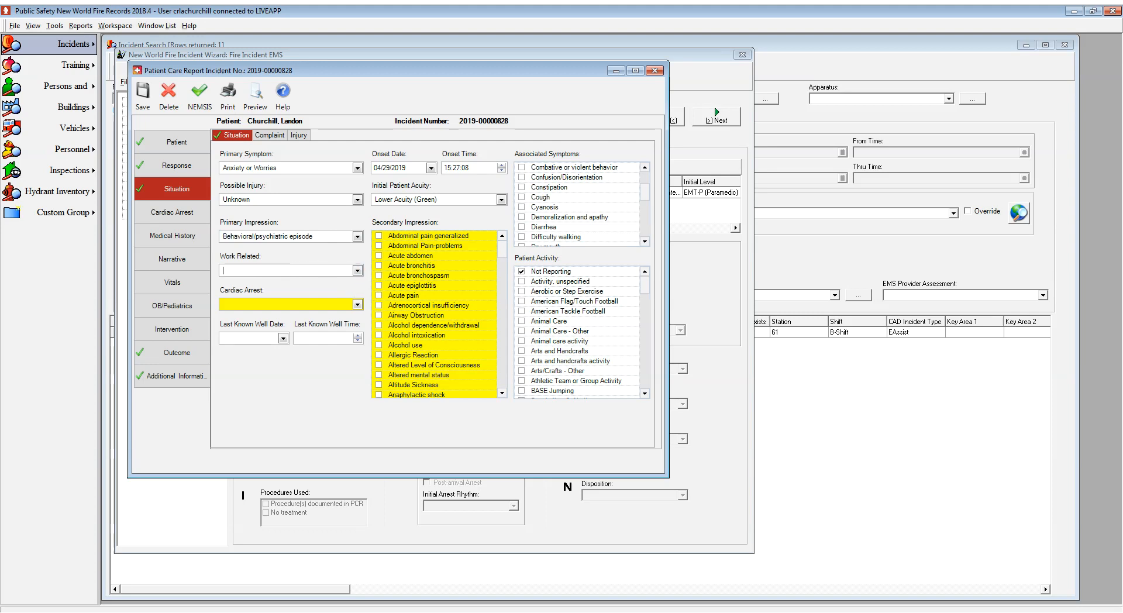
{"action": "key", "text": "n"}
{"action": "key", "text": "Tab"}
{"action": "key", "text": "n"}
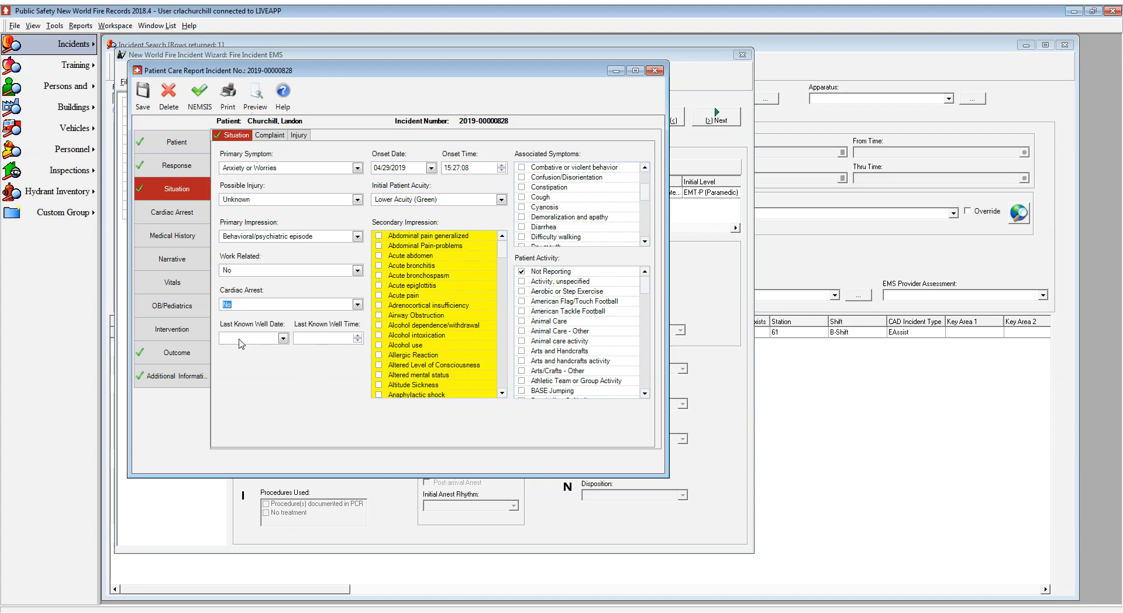
Step: Record Last Known Well as 04/29/2019 15:25:00 and check Encephalitis/encephalomyelitis as a Secondary Impression
{"action": "key", "text": "Tab"}
{"action": "left_click", "coordinate": [339, 338]}
{"action": "type", "text": "15:25:00"}
{"action": "left_click_drag", "start_coordinate": [501, 248], "coordinate": [504, 288]}
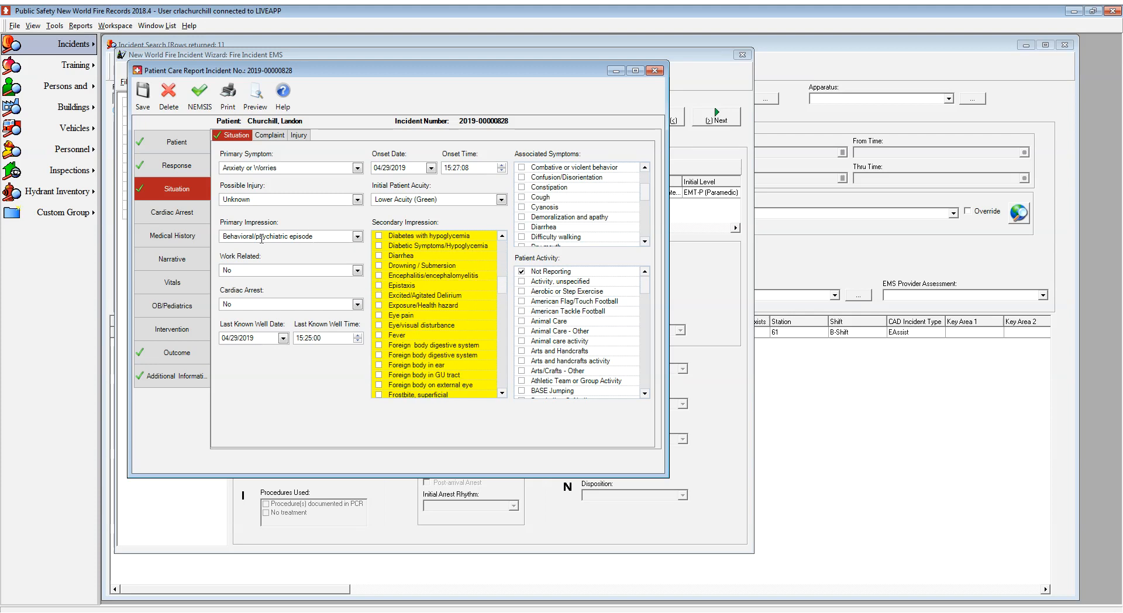
{"action": "left_click", "coordinate": [379, 276]}
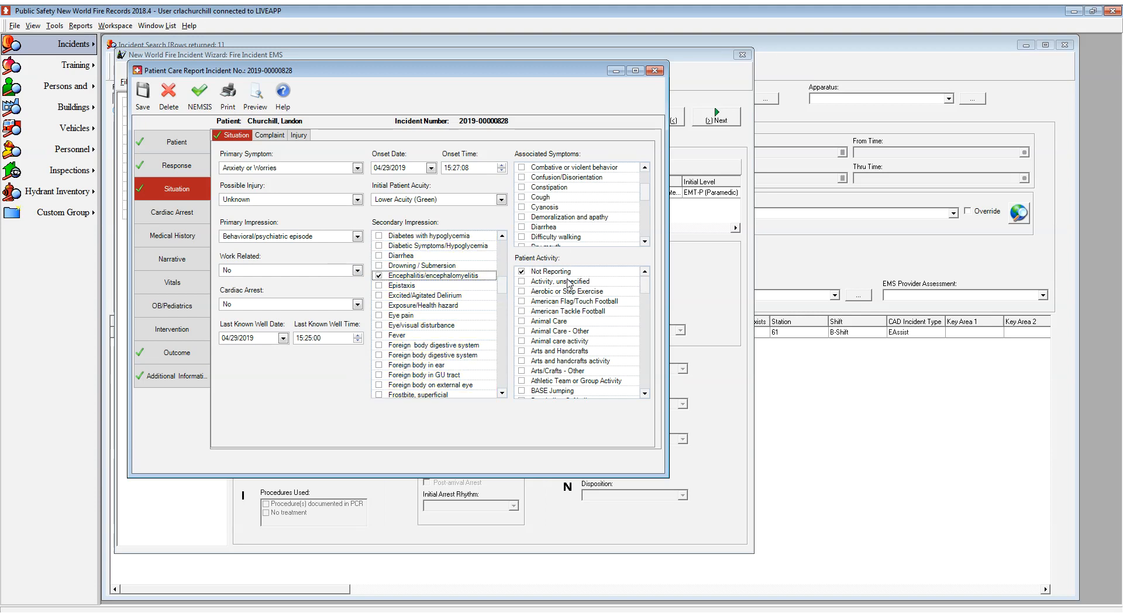
Step: Start a new complaint entry for the patient with the complaint type Chief (Primary)
{"action": "left_click", "coordinate": [269, 135]}
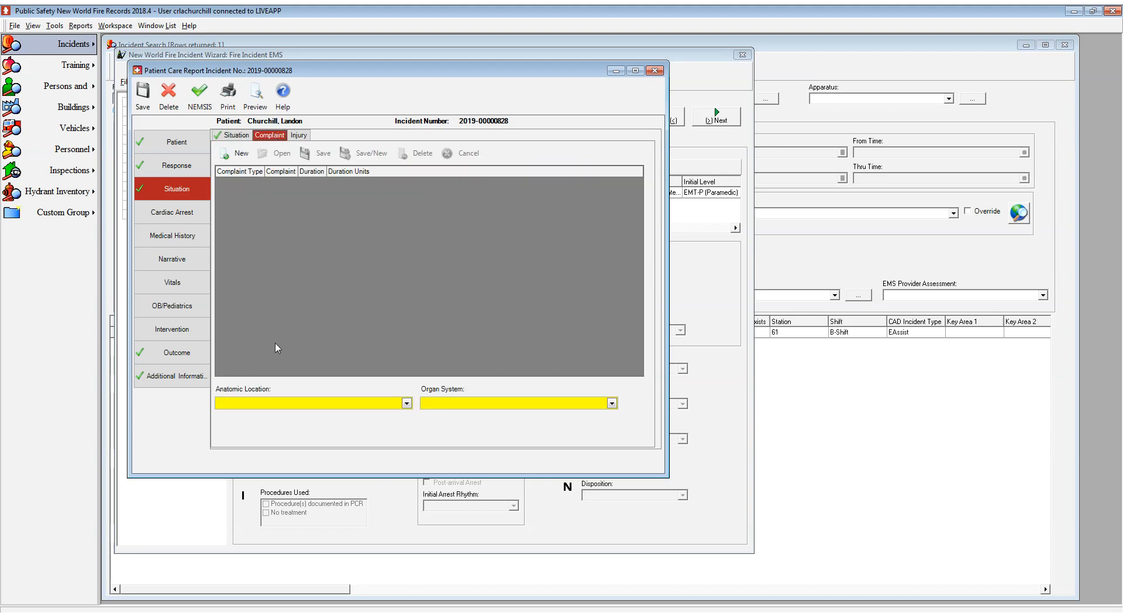
{"action": "left_click", "coordinate": [240, 153]}
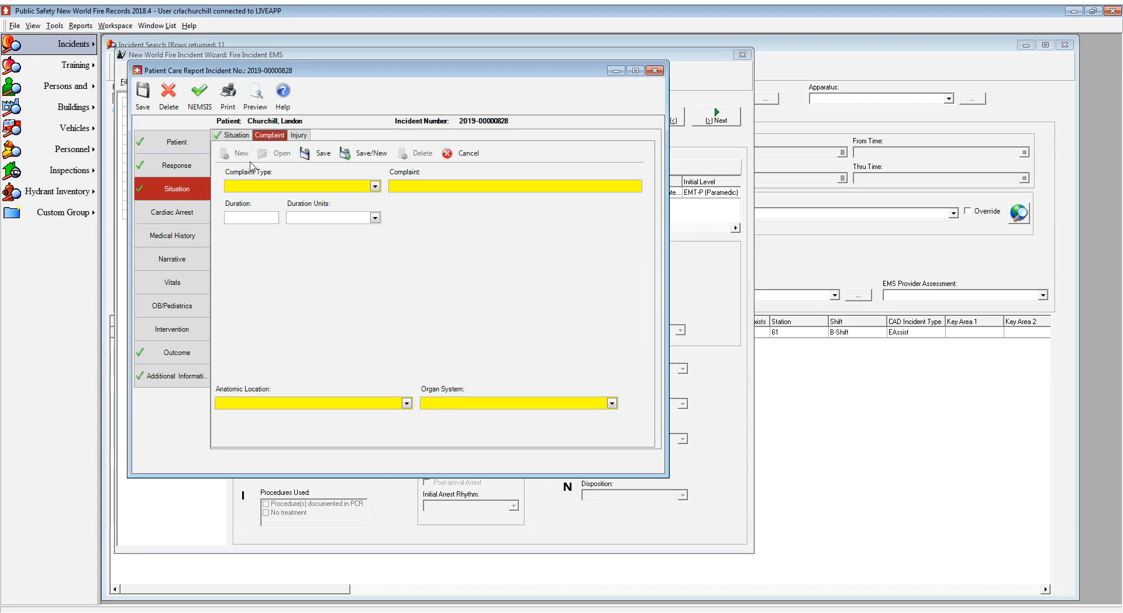
{"action": "left_click", "coordinate": [376, 186]}
{"action": "left_click", "coordinate": [328, 197]}
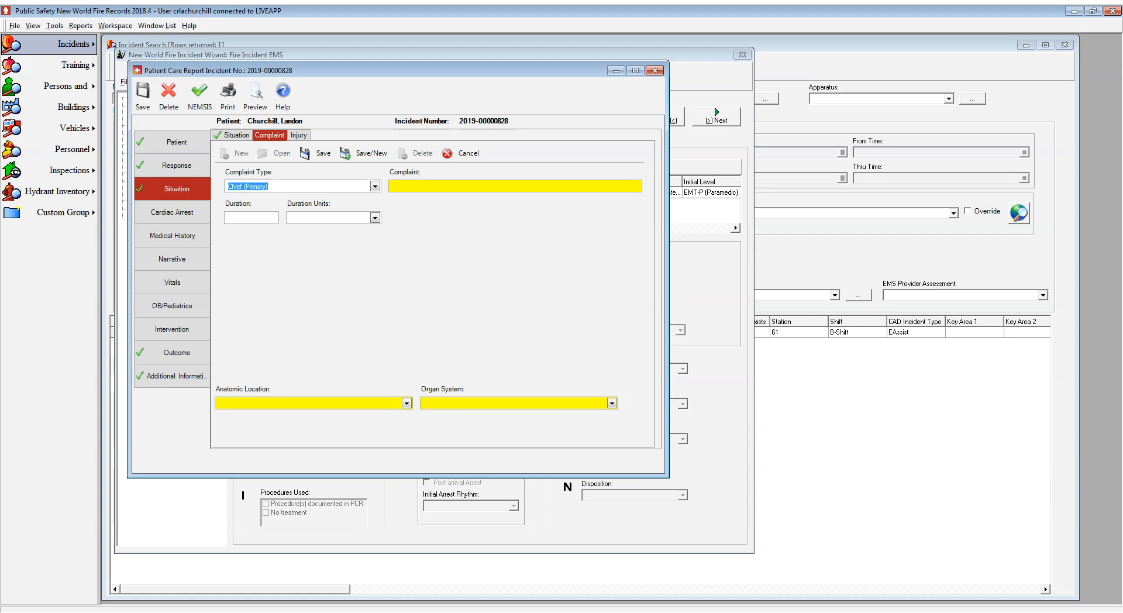
{"action": "left_click", "coordinate": [505, 185]}
{"action": "type", "text": "Crazy"}
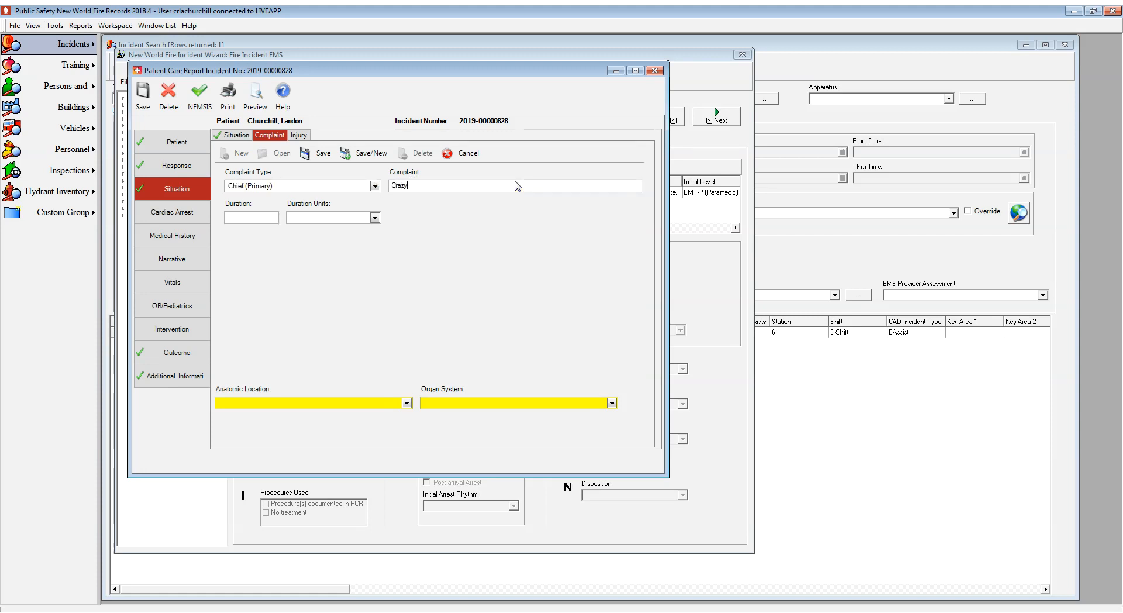
{"action": "key", "text": "BackSpace"}
{"action": "type", "text": "P"}
{"action": "type", "text": "sychiatric"}
{"action": "key", "text": "BackSpace"}
{"action": "key", "text": "BackSpace"}
{"action": "key", "text": "BackSpace"}
{"action": "key", "text": "BackSpace"}
{"action": "key", "text": "BackSpace"}
{"action": "key", "text": "BackSpace"}
{"action": "key", "text": "BackSpace"}
{"action": "key", "text": "BackSpace"}
{"action": "key", "text": "BackSpace"}
{"action": "key", "text": "BackSpace"}
Step: Enter Anxiety/Paranoia as the complaint with a duration of 1 Days
{"action": "type", "text": "Anxiety/Paranoiaia"}
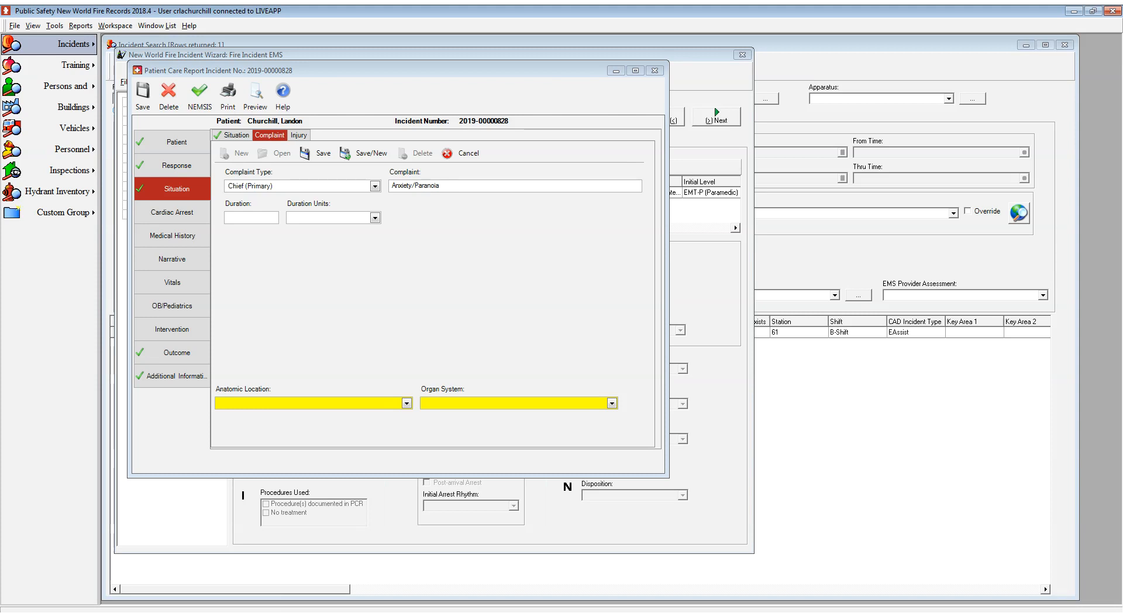
{"action": "left_click", "coordinate": [265, 218]}
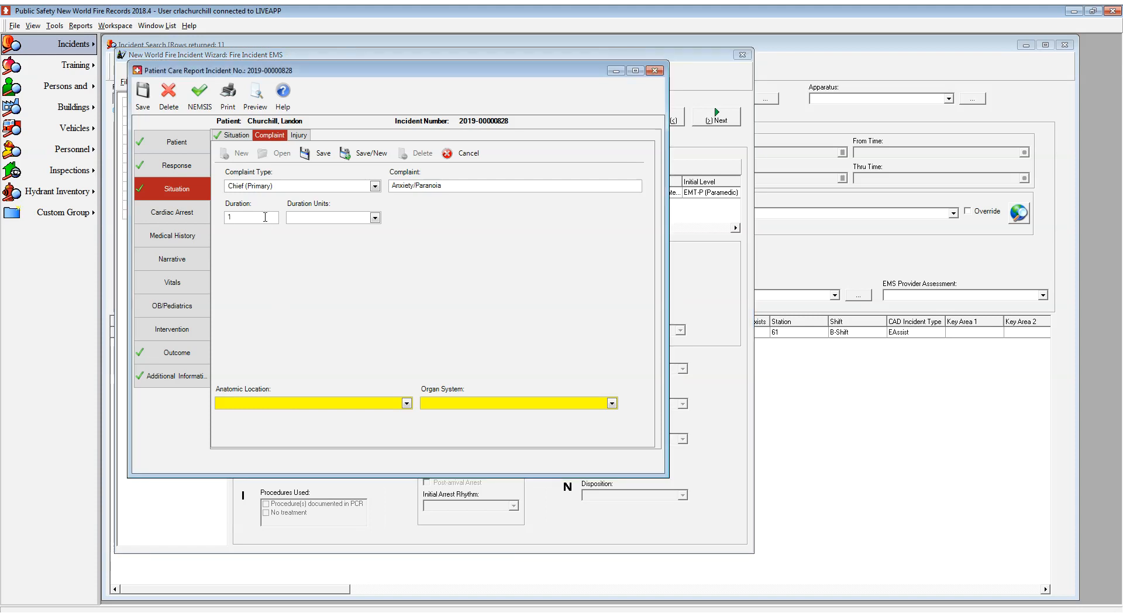
{"action": "left_click", "coordinate": [363, 289]}
{"action": "key", "text": "BackSpace"}
{"action": "key", "text": "Down"}
Step: Set Anatomic Location to Not Applicable and Organ System to Behavioral/Psychiatric, and save the complaint entry
{"action": "key", "text": "Tab"}
{"action": "key", "text": "Down"}
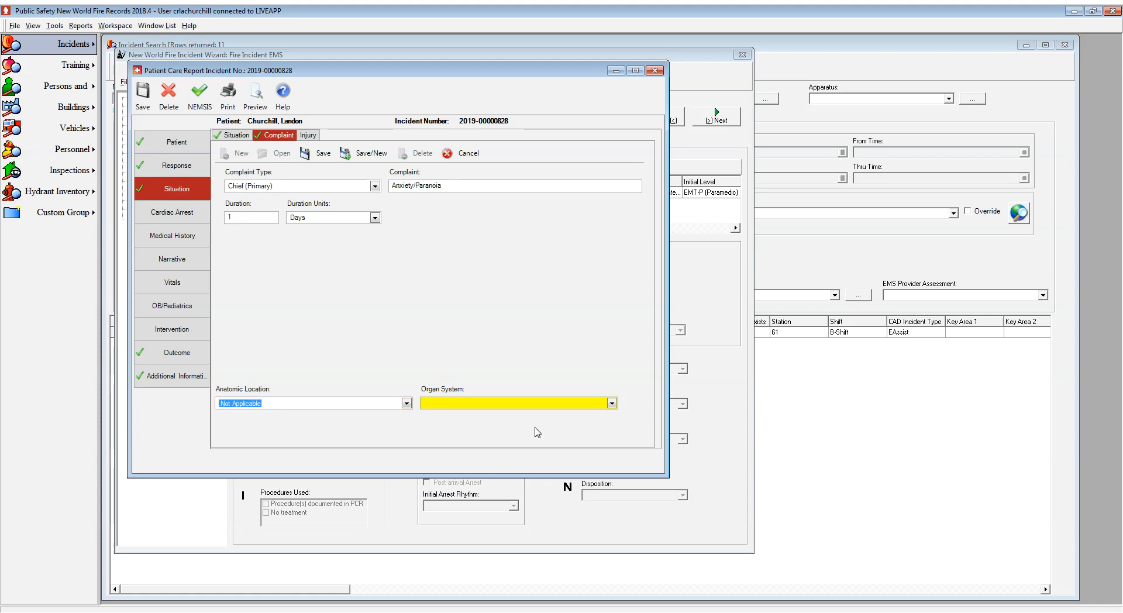
{"action": "left_click", "coordinate": [582, 404]}
{"action": "key", "text": "Down"}
{"action": "key", "text": "Tab"}
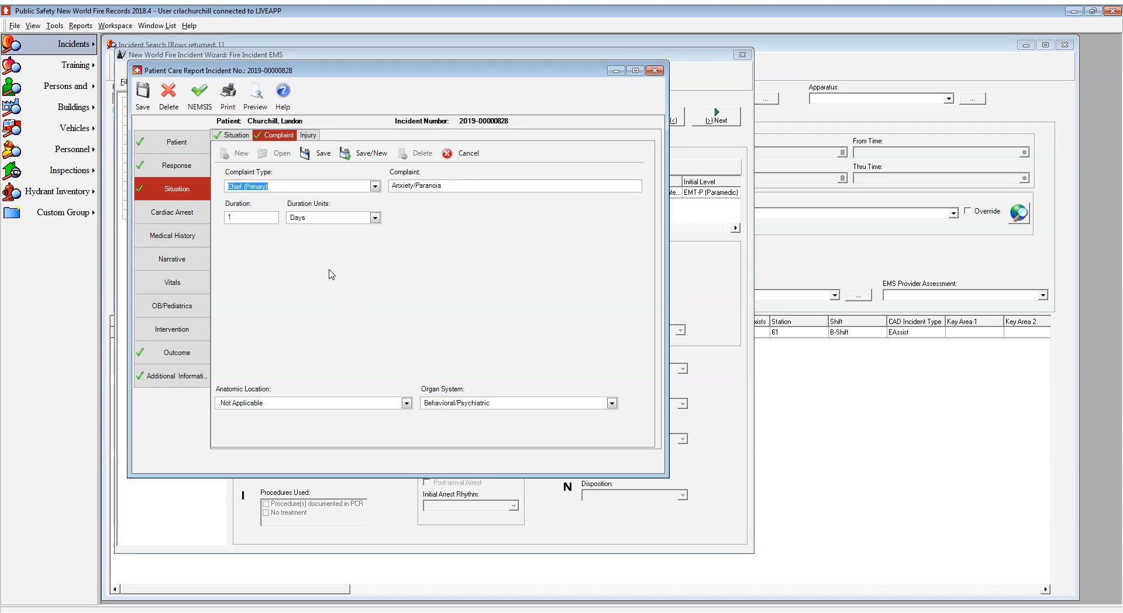
{"action": "left_click", "coordinate": [305, 154]}
{"action": "left_click", "coordinate": [235, 153]}
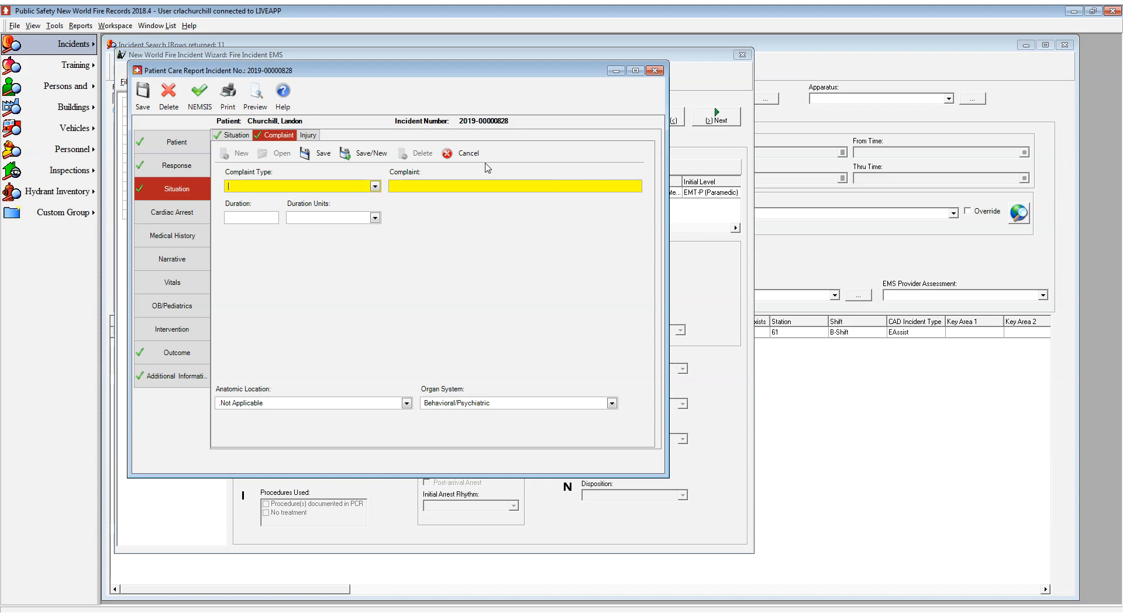
{"action": "left_click", "coordinate": [466, 157]}
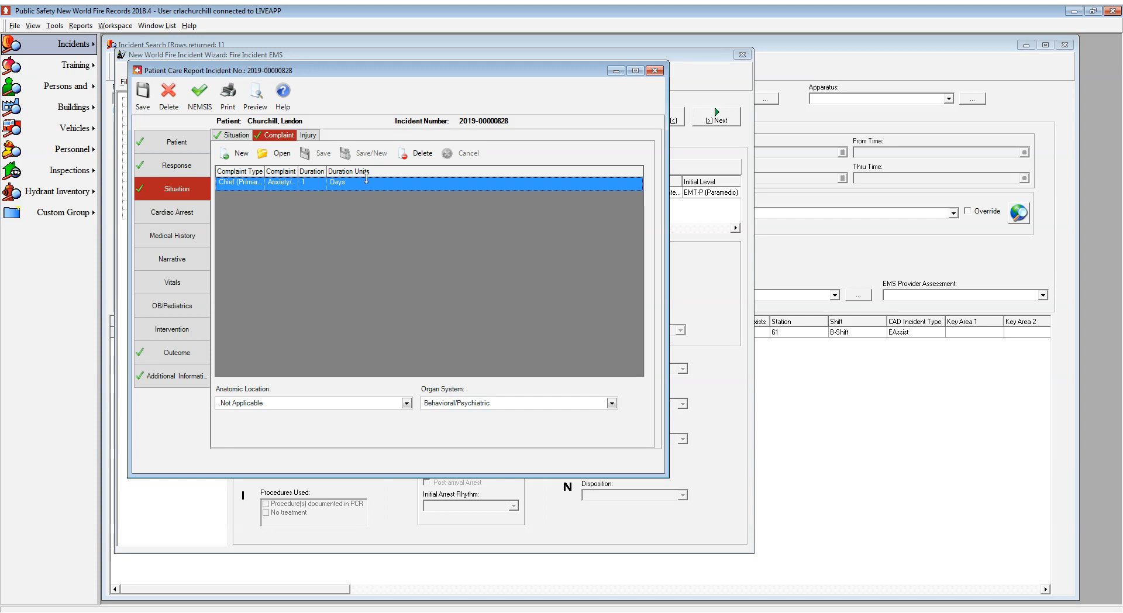
Step: In the injury details, check Hurricane as a Cause of Injury and Penetrating as the Mechanism of Injury
{"action": "left_click", "coordinate": [308, 136]}
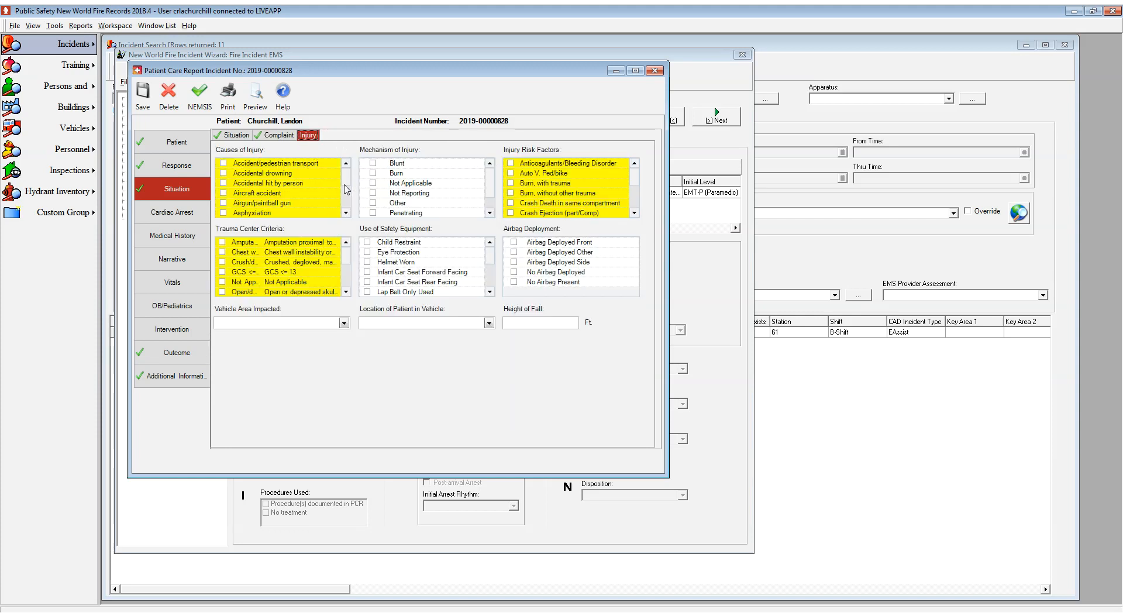
{"action": "scroll", "coordinate": [347, 200], "scroll_direction": "down", "scroll_amount": 8}
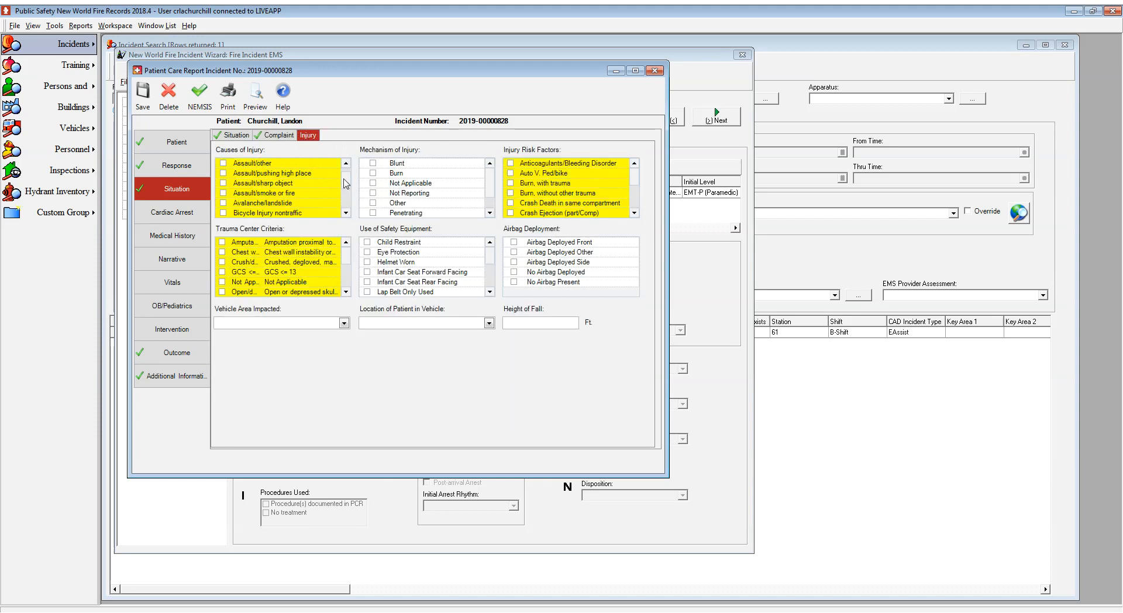
{"action": "scroll", "coordinate": [345, 188], "scroll_direction": "down", "scroll_amount": 5}
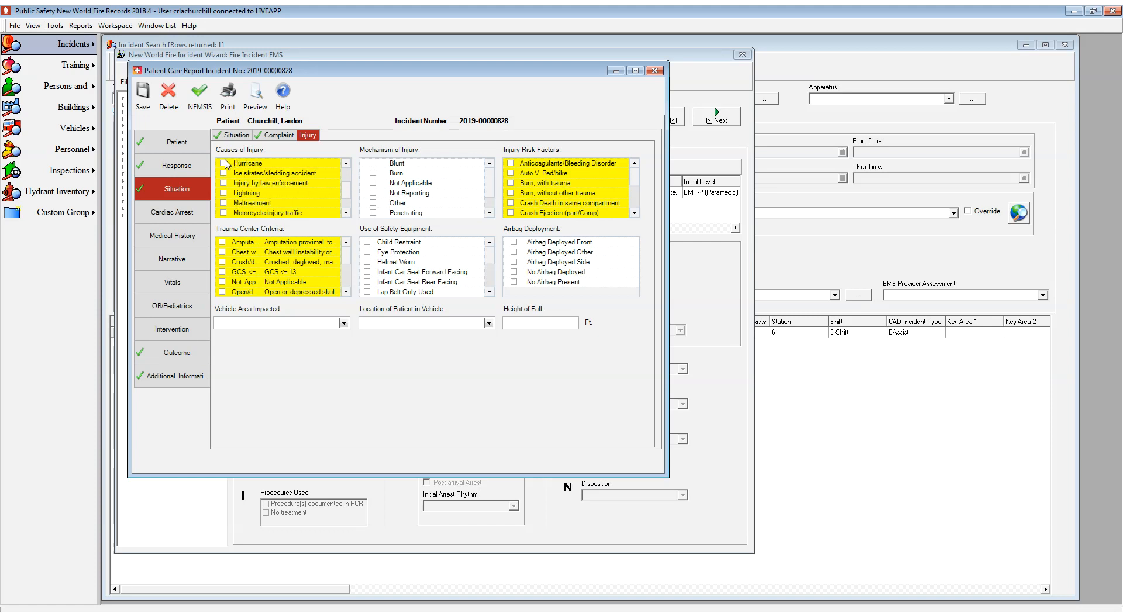
{"action": "left_click", "coordinate": [223, 163]}
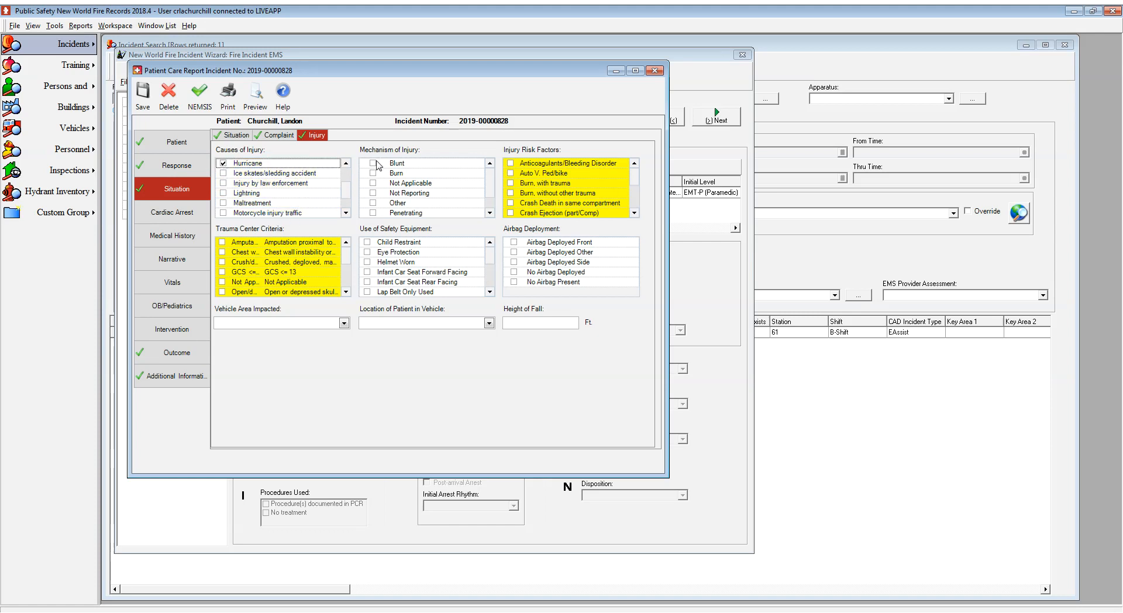
{"action": "left_click", "coordinate": [372, 213]}
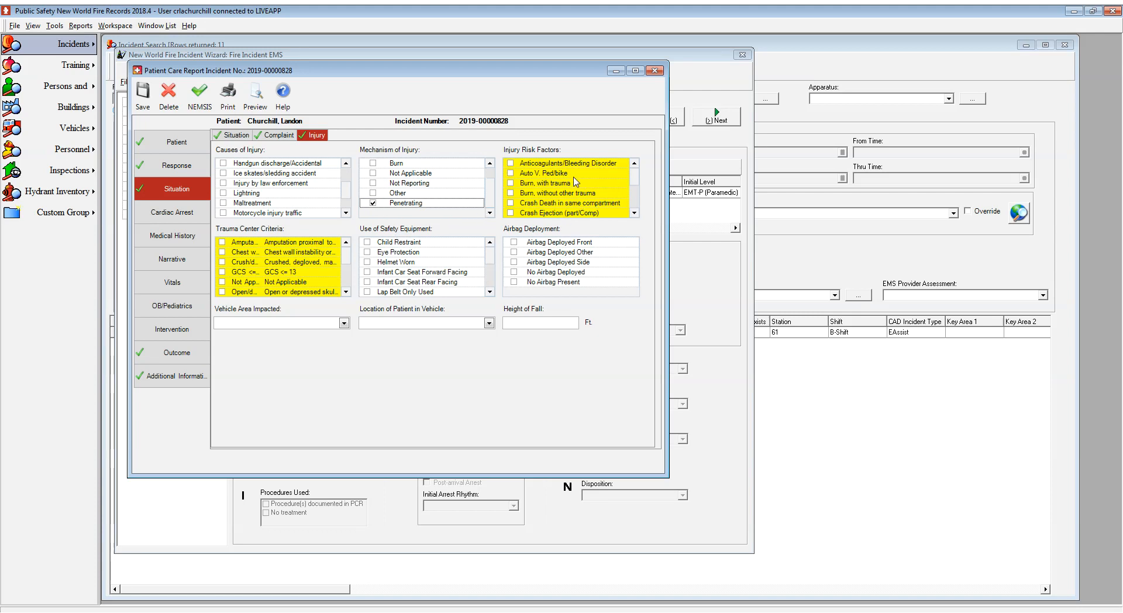
Step: Check Anticoagulants/Bleeding Disorder and EMS Provider Judgment among the Injury Risk Factors
{"action": "left_click", "coordinate": [511, 164]}
{"action": "scroll", "coordinate": [637, 194], "scroll_direction": "down", "scroll_amount": 2}
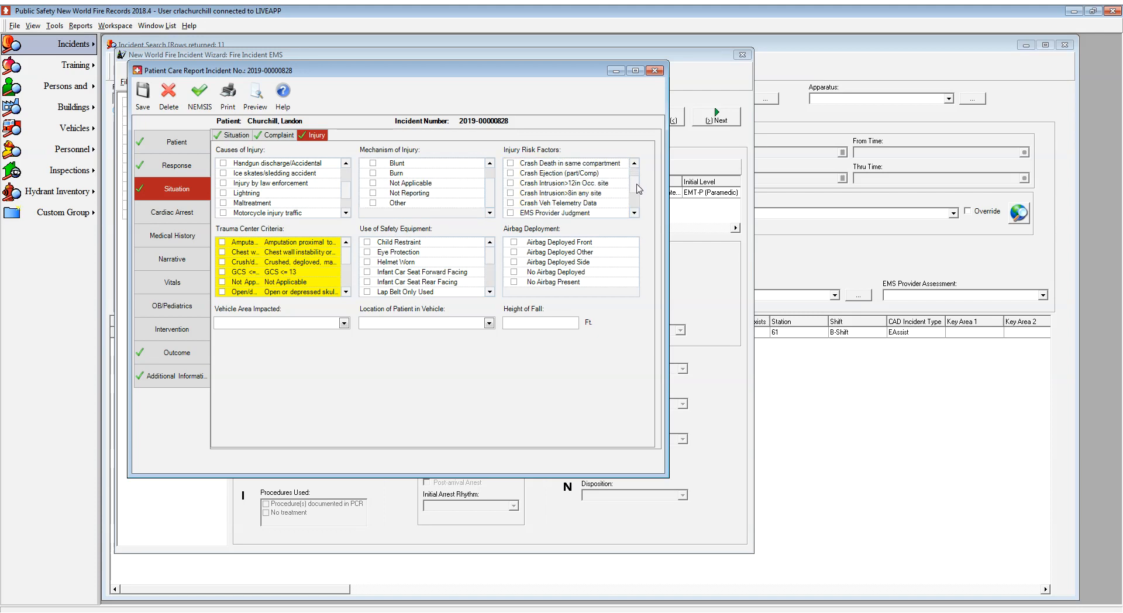
{"action": "scroll", "coordinate": [637, 194], "scroll_direction": "down", "scroll_amount": 2}
{"action": "left_click", "coordinate": [510, 173]}
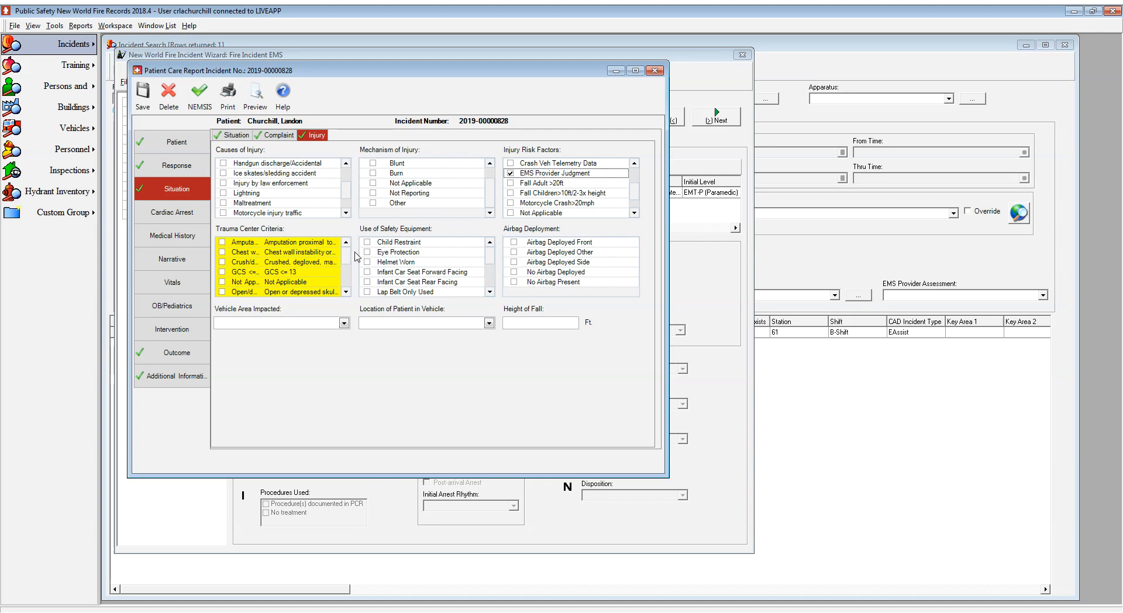
Step: Check Pelvic Fractures and the penetrating injuries criterion among the Trauma Center Criteria
{"action": "scroll", "coordinate": [327, 269], "scroll_direction": "down", "scroll_amount": 2}
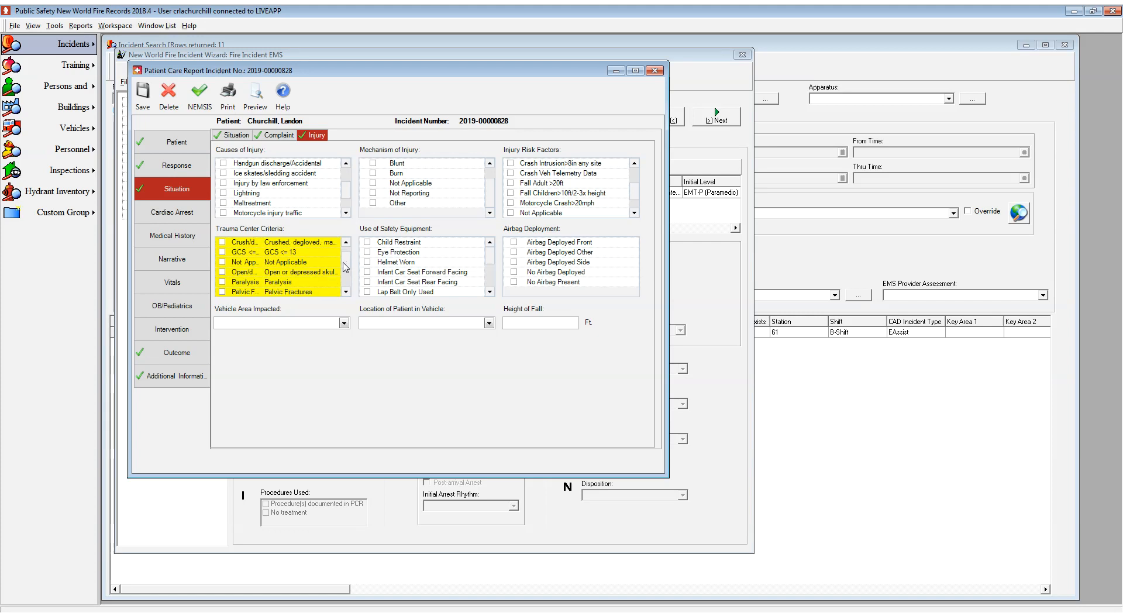
{"action": "left_click", "coordinate": [248, 272]}
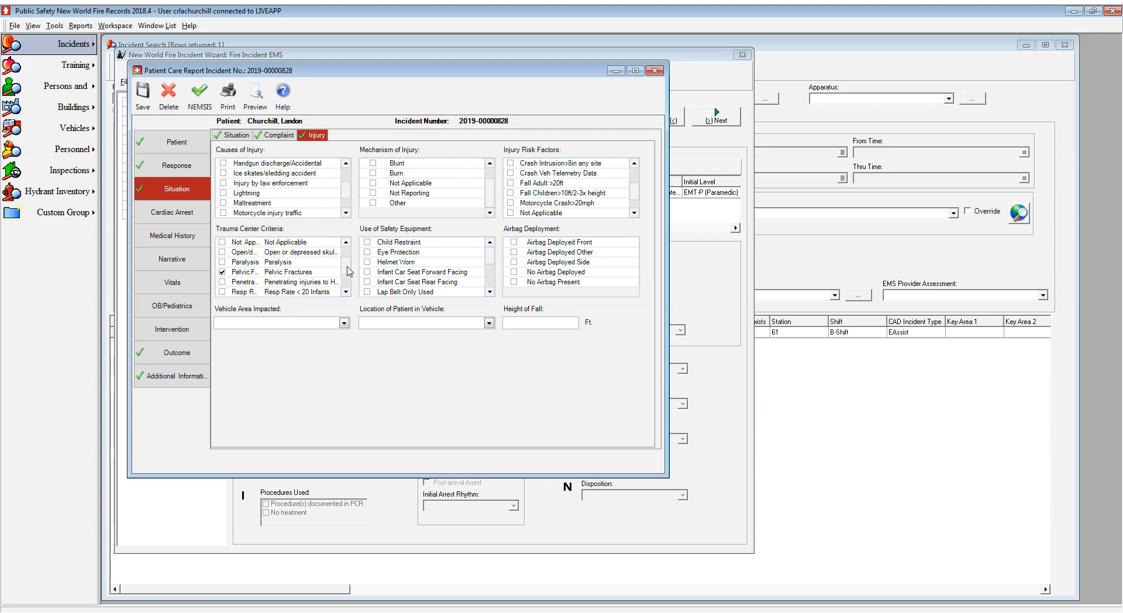
{"action": "left_click", "coordinate": [226, 284]}
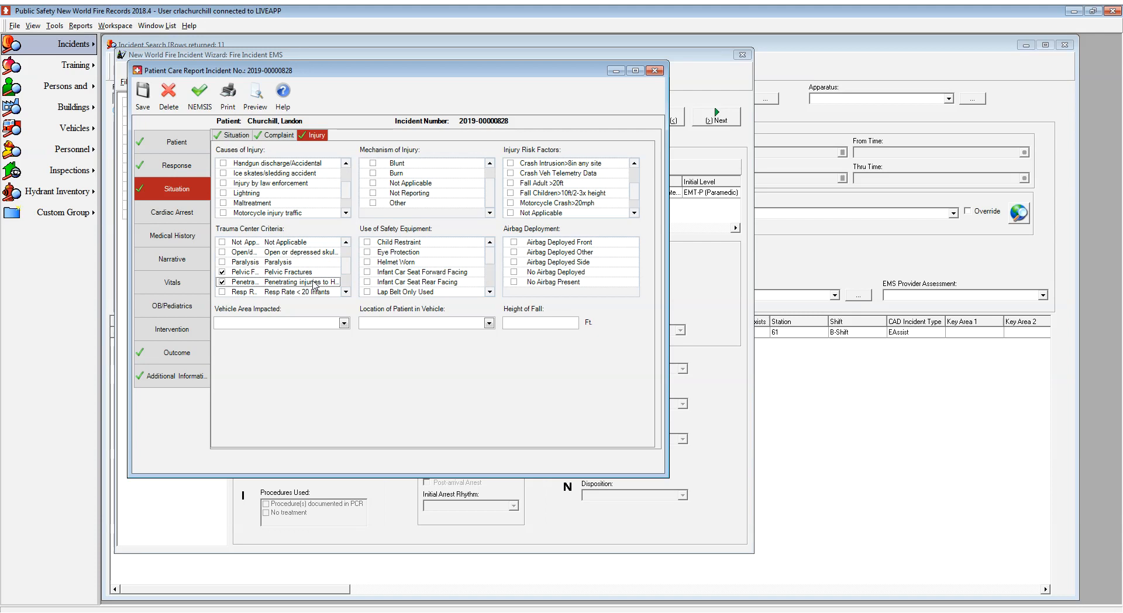
Step: Check Lap Belt Only Used, Protective Clothing and Personal Floatation Device as safety equipment, and Airbag Deployed Other under Airbag Deployment
{"action": "scroll", "coordinate": [490, 260], "scroll_direction": "down", "scroll_amount": 2}
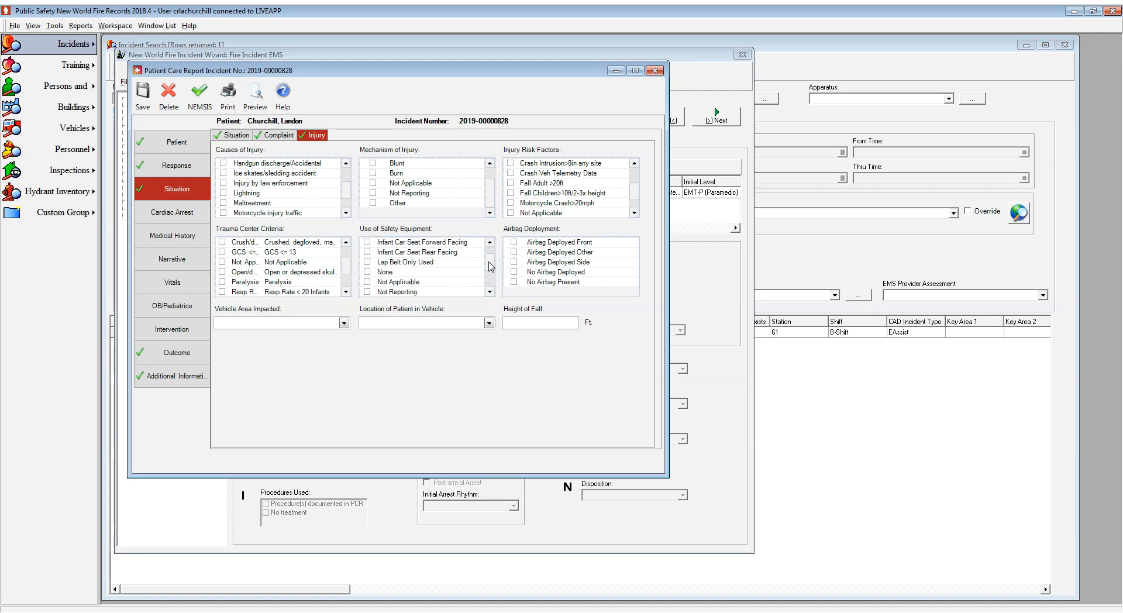
{"action": "left_click", "coordinate": [367, 252]}
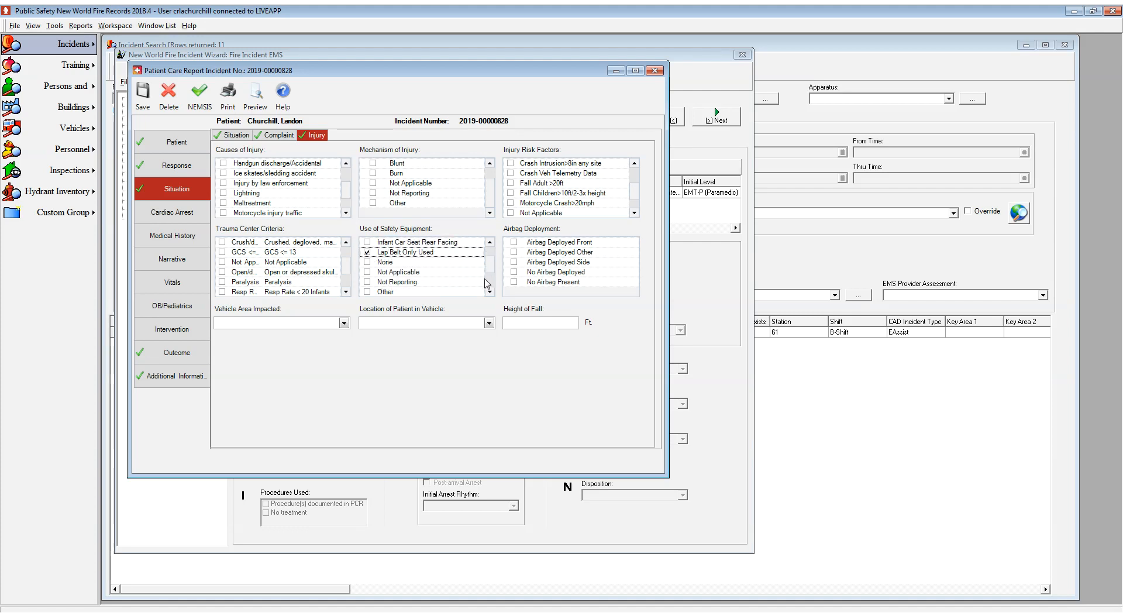
{"action": "scroll", "coordinate": [494, 278], "scroll_direction": "down", "scroll_amount": 3}
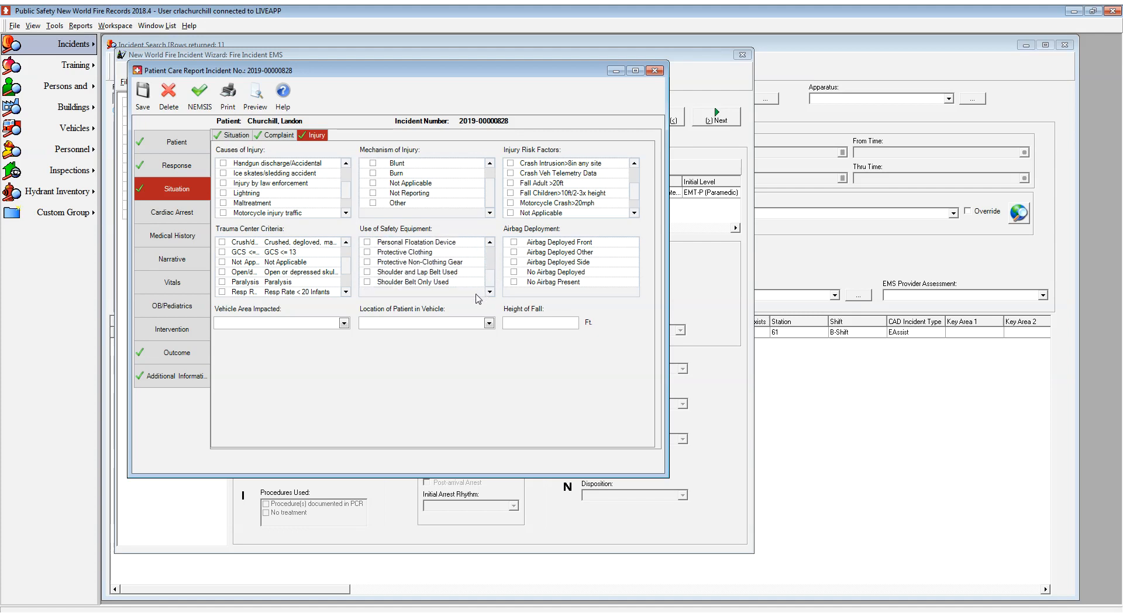
{"action": "left_click", "coordinate": [367, 252]}
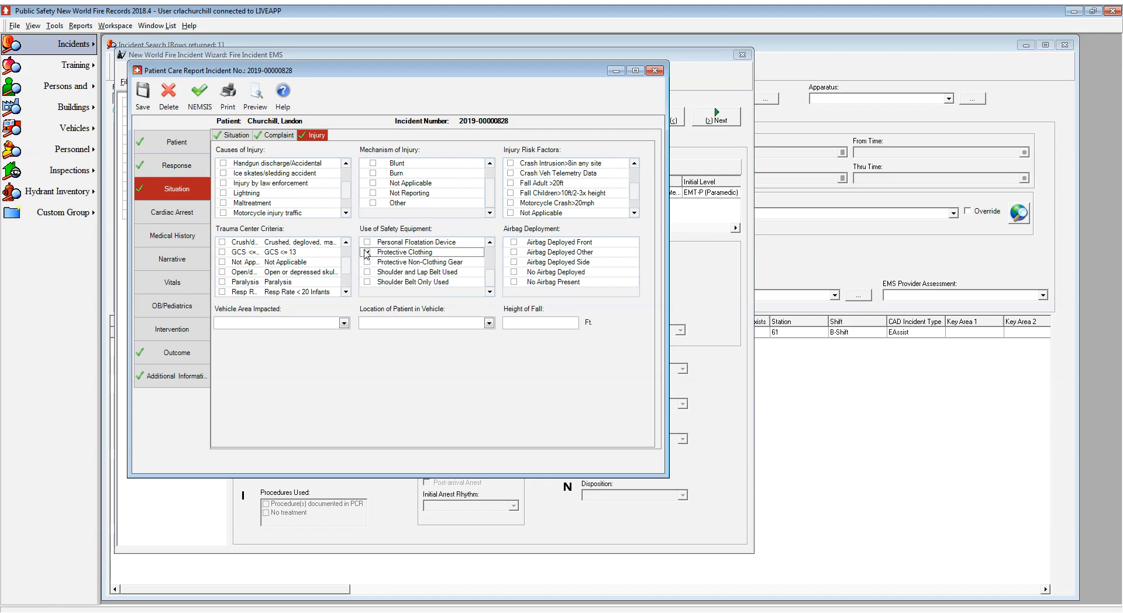
{"action": "left_click", "coordinate": [367, 242]}
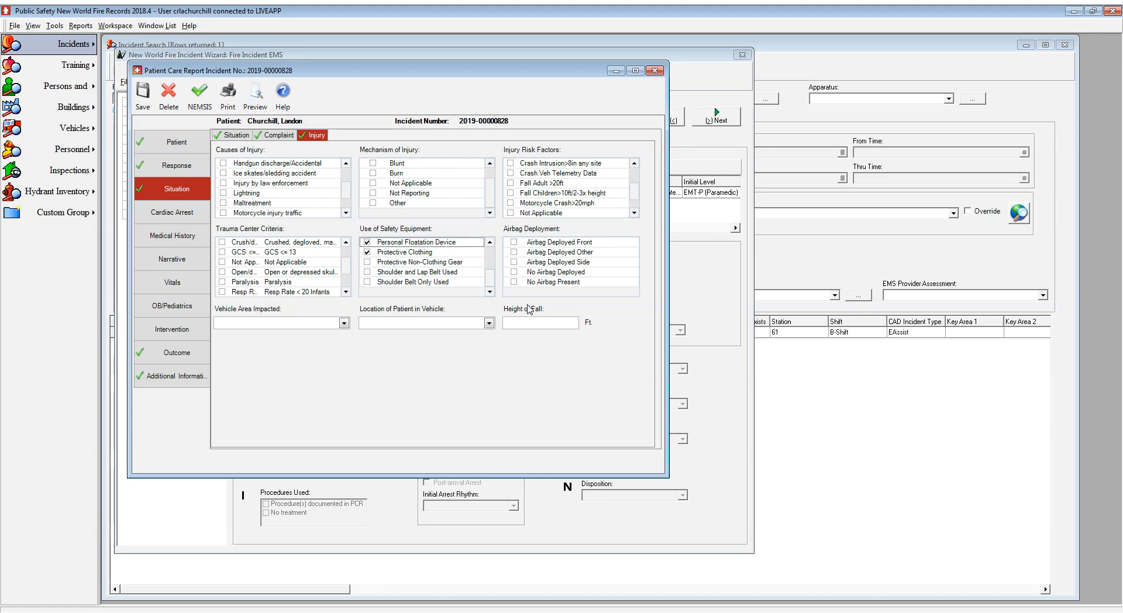
{"action": "left_click", "coordinate": [513, 252]}
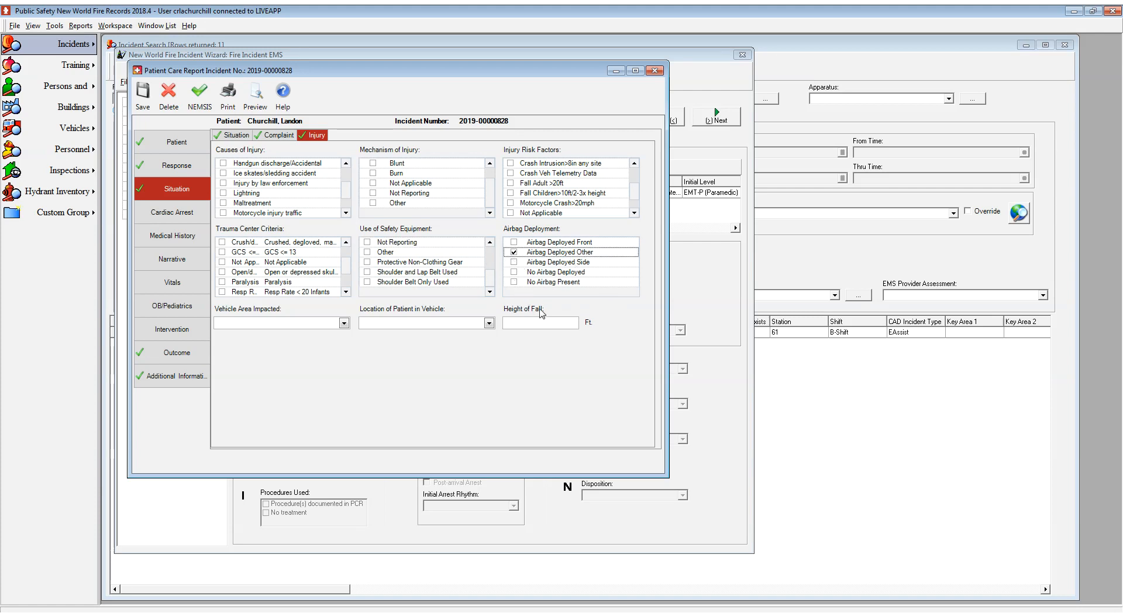
Step: Go back over the Situation details, and set AED Used Prior To EMS to No in the Cardiac Arrest section
{"action": "left_click", "coordinate": [229, 137]}
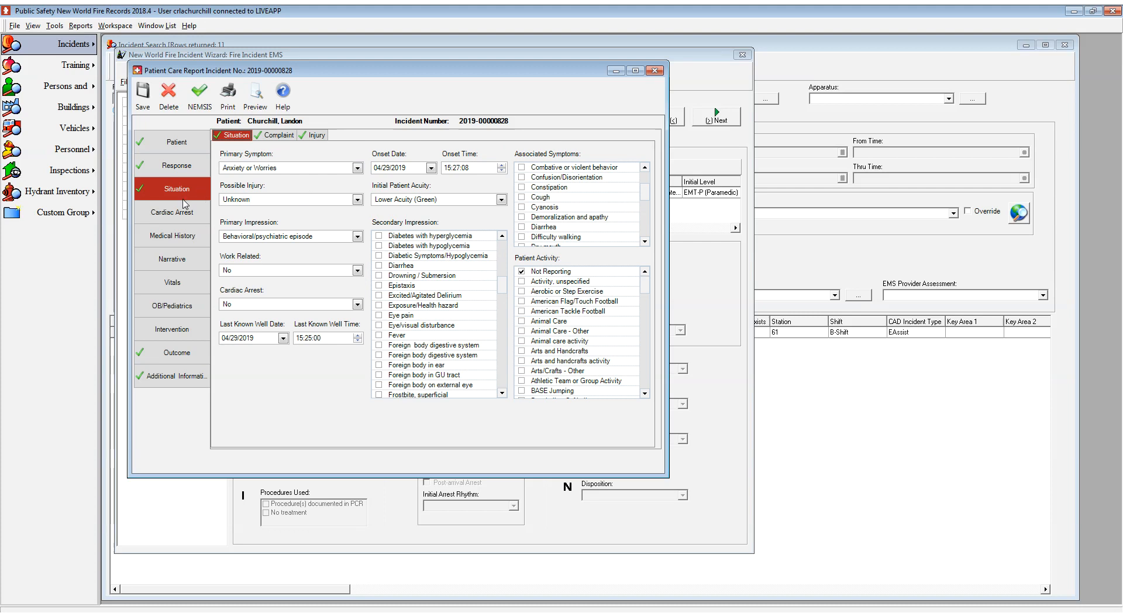
{"action": "left_click", "coordinate": [154, 218]}
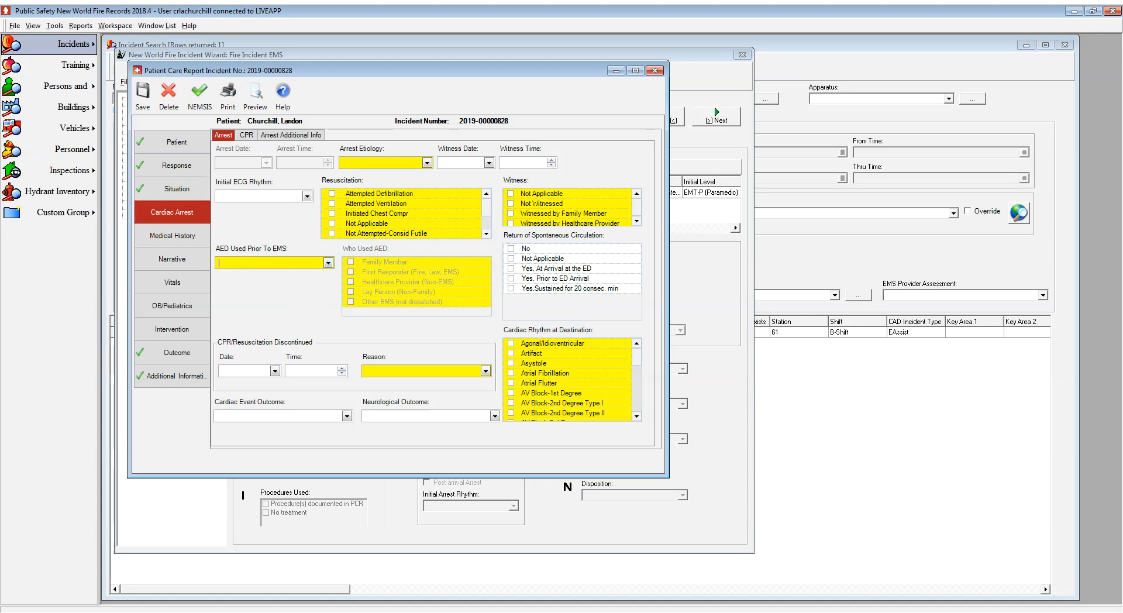
{"action": "key", "text": "Down"}
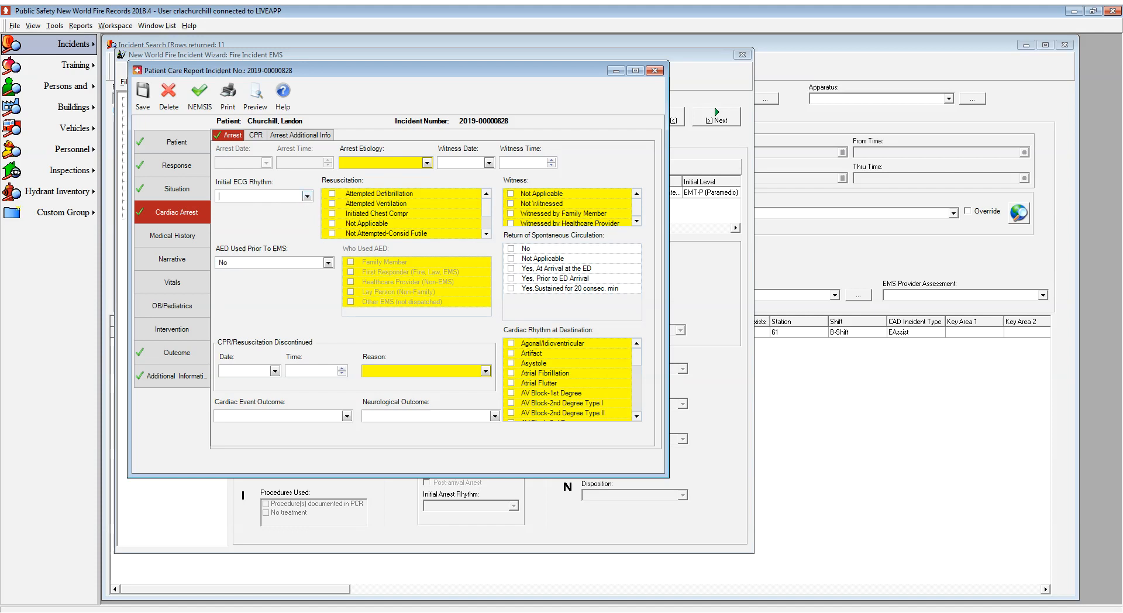
Step: Set the initial ECG rhythm to Ventricular Fibrillation and the arrest etiology to Presumed Cardiac
{"action": "type", "text": "v"}
{"action": "key", "text": "Tab"}
{"action": "type", "text": "p"}
{"action": "key", "text": "Tab"}
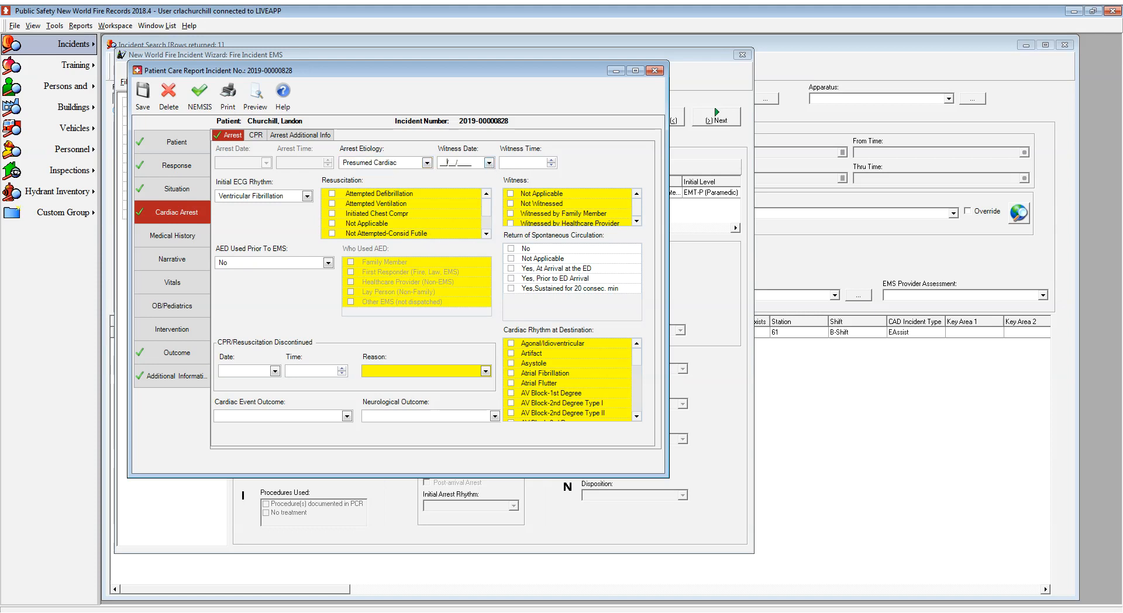
Step: Enter 04/29/2019 as the cardiac arrest witness date and 15:26:00 as the witness time
{"action": "key", "text": "t"}
{"action": "left_click", "coordinate": [509, 165]}
{"action": "type", "text": "152"}
Step: Mark resuscitation as Attempted Defibrillation and Initiated Chest Compr, and the arrest as Witnessed by Lay Person
{"action": "left_click", "coordinate": [332, 193]}
{"action": "left_click", "coordinate": [332, 213]}
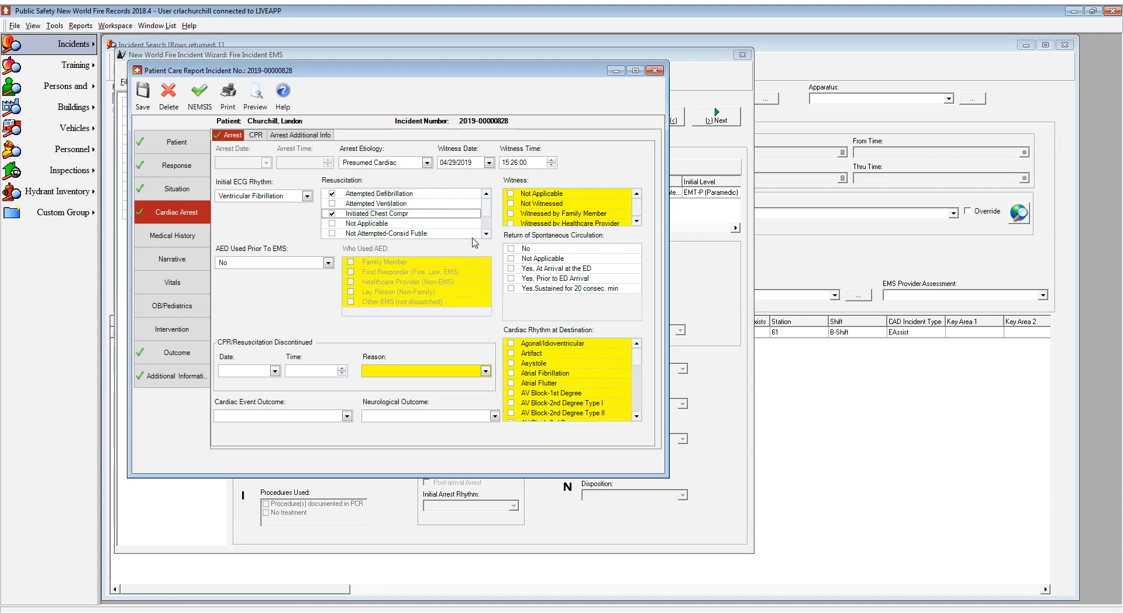
{"action": "double_click", "coordinate": [486, 234]}
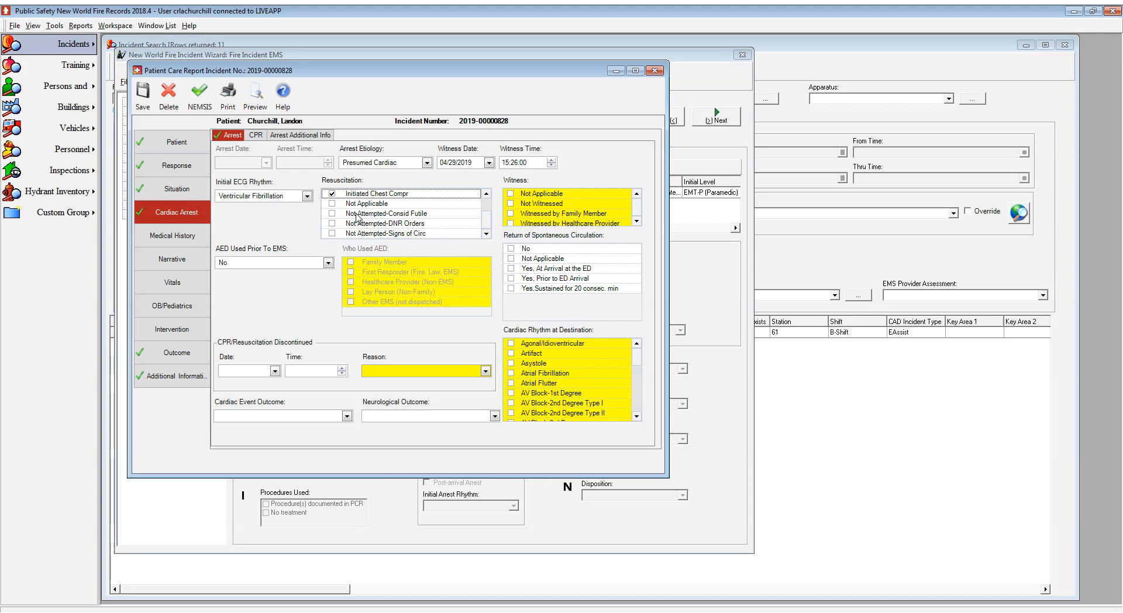
{"action": "double_click", "coordinate": [637, 223]}
{"action": "left_click", "coordinate": [511, 213]}
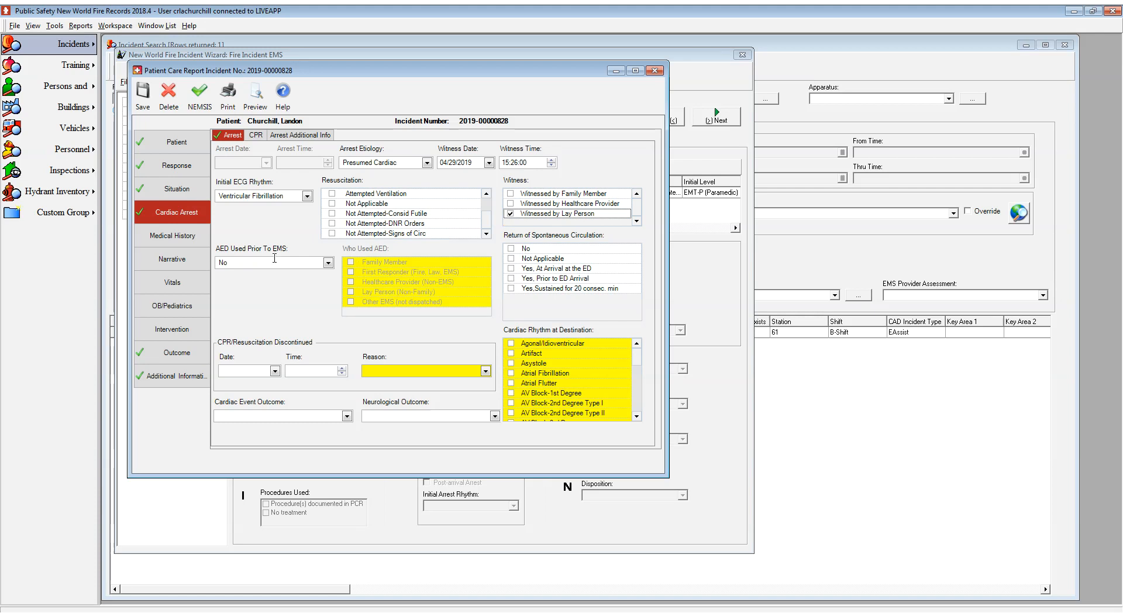
Step: Record AED use prior to EMS as Yes, With Defibrillation by Healthcare Provider (Non-EMS), and spontaneous circulation return as Yes, At Arrival at the ED
{"action": "left_click", "coordinate": [222, 263]}
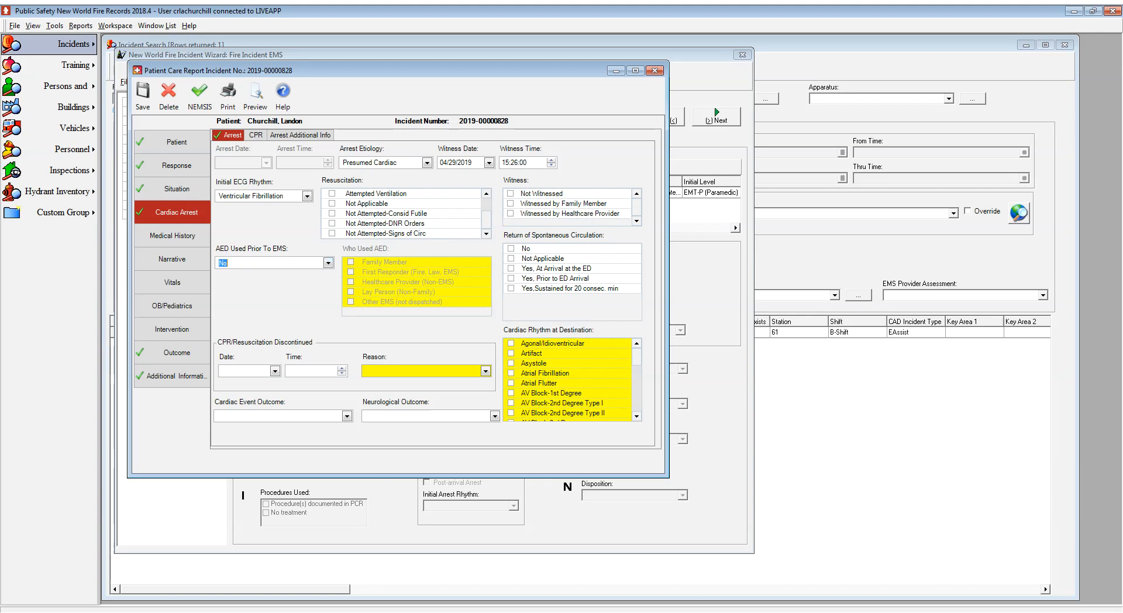
{"action": "key", "text": "Down"}
{"action": "left_click", "coordinate": [351, 281]}
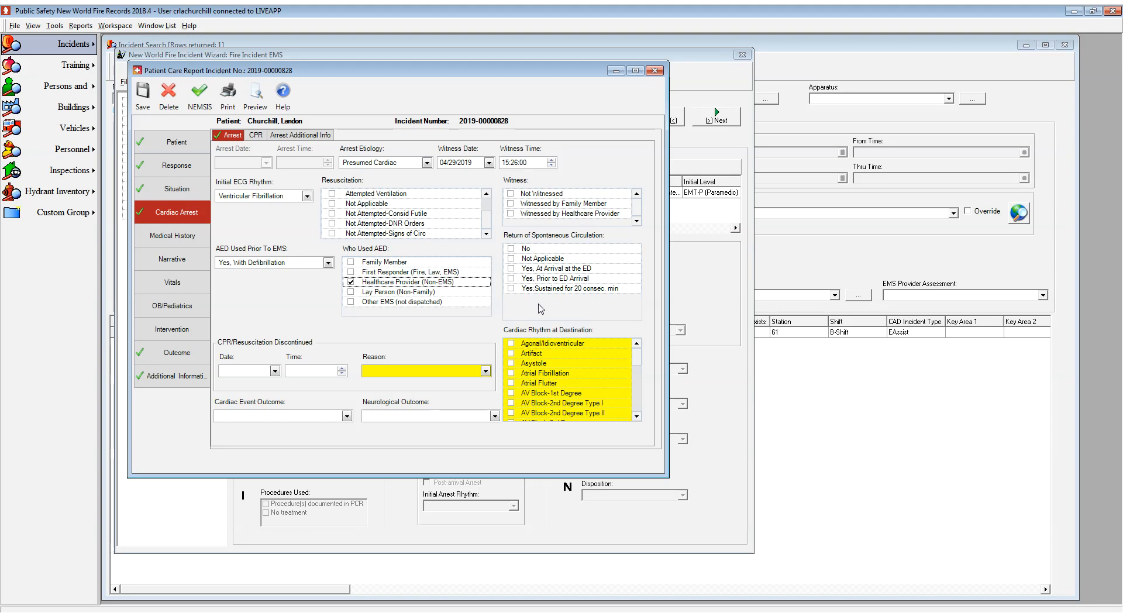
{"action": "left_click", "coordinate": [512, 268]}
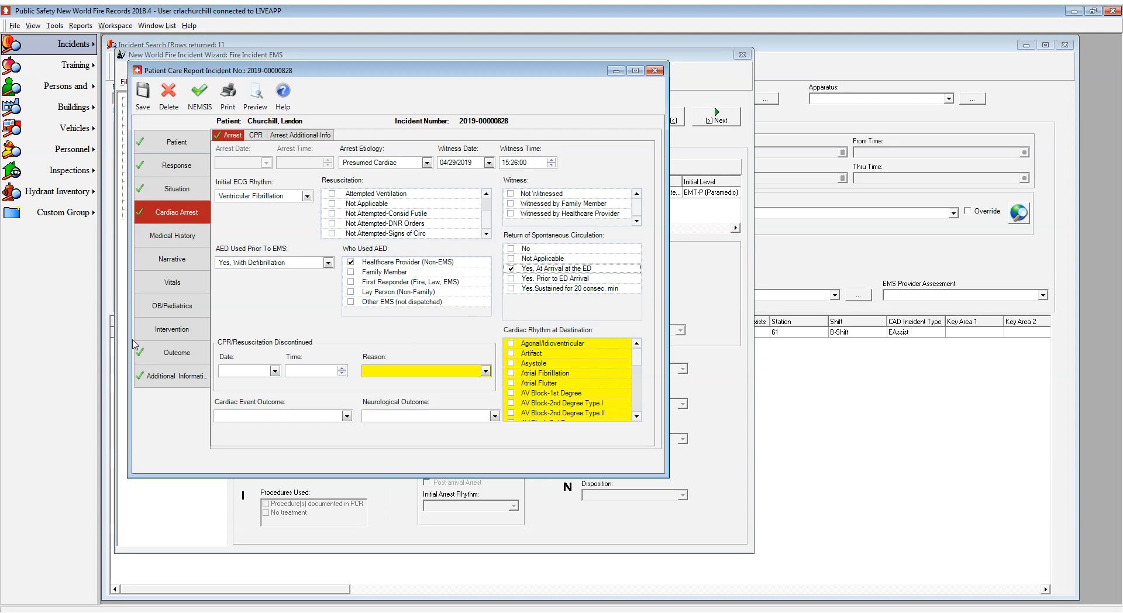
{"action": "left_click", "coordinate": [275, 371]}
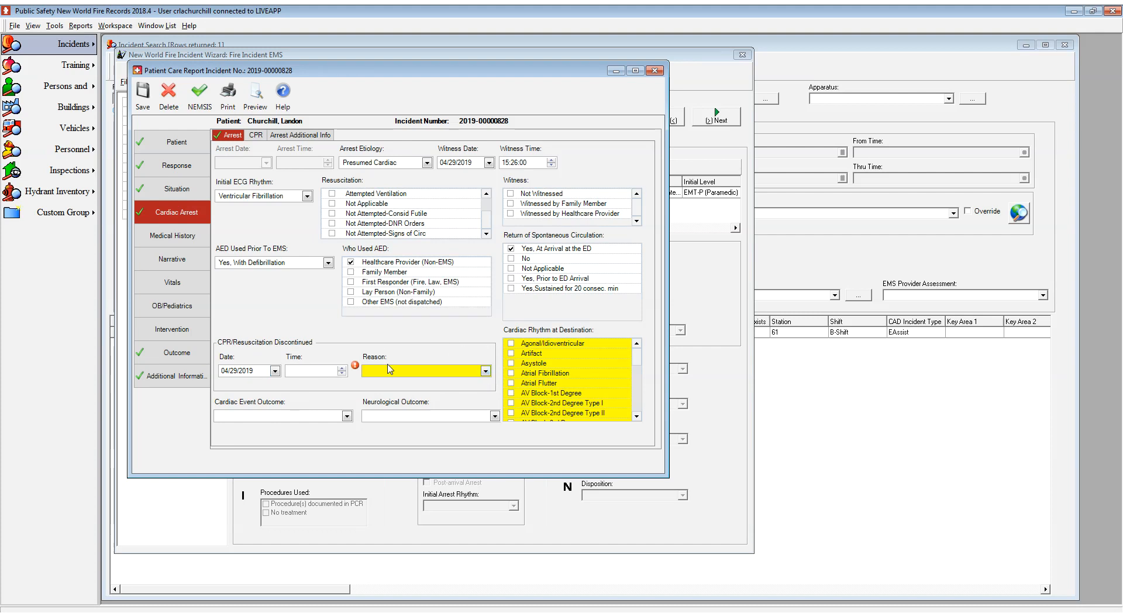
{"action": "left_click_drag", "start_coordinate": [253, 370], "coordinate": [233, 370]}
{"action": "key", "text": "Delete"}
{"action": "left_click", "coordinate": [349, 417]}
{"action": "left_click", "coordinate": [322, 429]}
{"action": "left_click", "coordinate": [493, 415]}
{"action": "left_click", "coordinate": [311, 414]}
{"action": "left_click_drag", "start_coordinate": [311, 414], "coordinate": [218, 416]}
{"action": "key", "text": "BackSpace"}
Step: Choose Paced Rhythm as the only cardiac rhythm at destination
{"action": "mouse_move", "coordinate": [638, 360]}
{"action": "left_mouse_down"}
{"action": "mouse_move", "coordinate": [638, 403]}
{"action": "mouse_move", "coordinate": [634, 382]}
{"action": "left_mouse_up"}
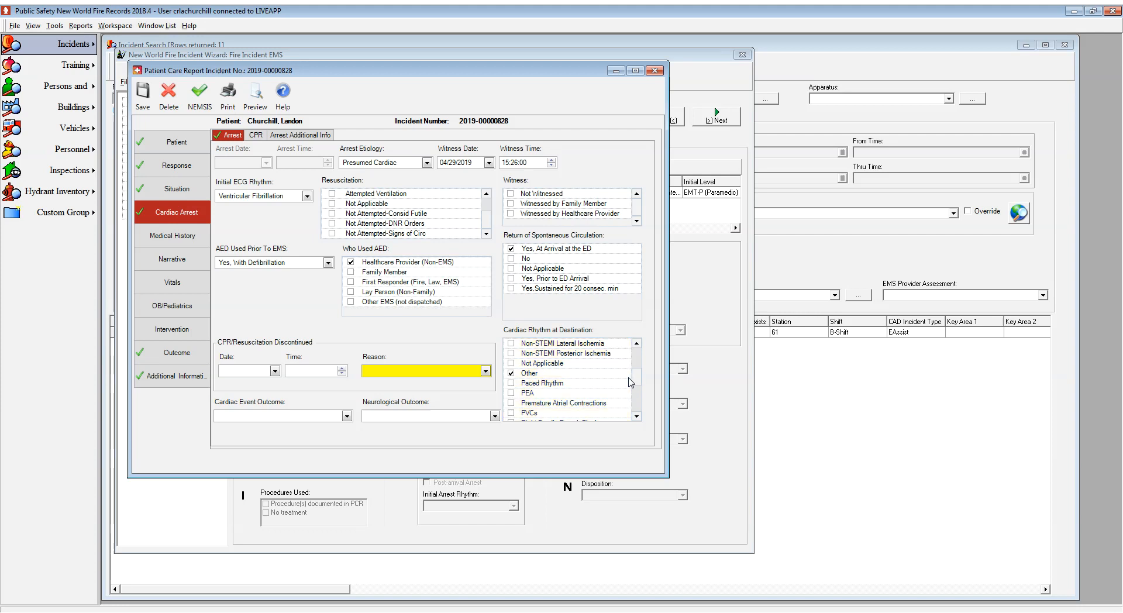
{"action": "left_click", "coordinate": [513, 375]}
{"action": "left_click", "coordinate": [513, 384]}
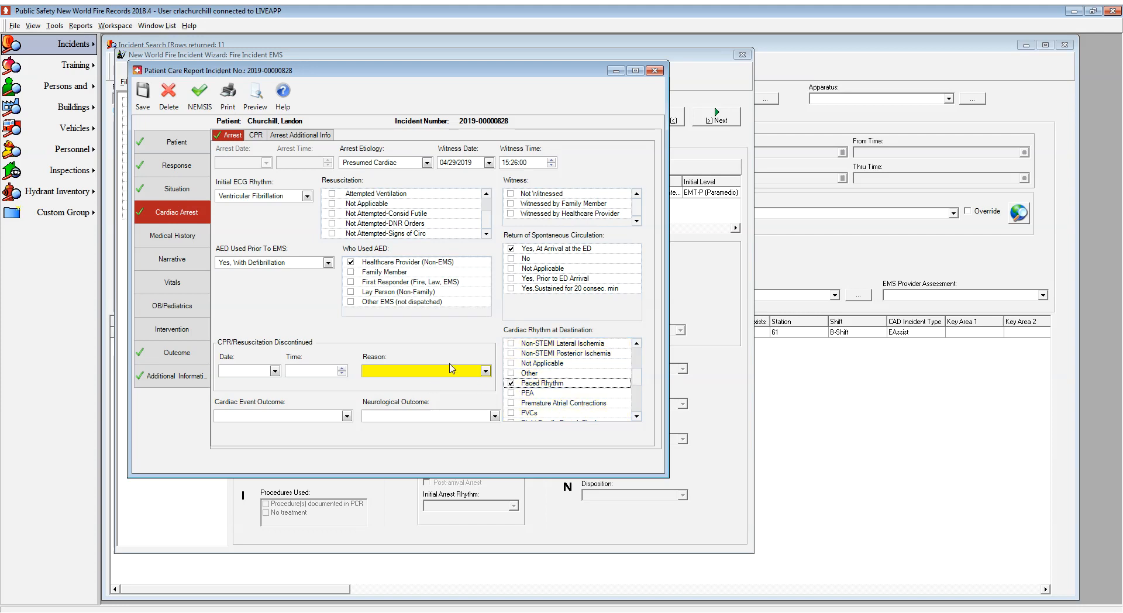
Step: Start a CPR record dated 04/29/2019 at 15:20:00 and assign the crew member as personnel
{"action": "left_click", "coordinate": [256, 135]}
{"action": "left_click", "coordinate": [238, 153]}
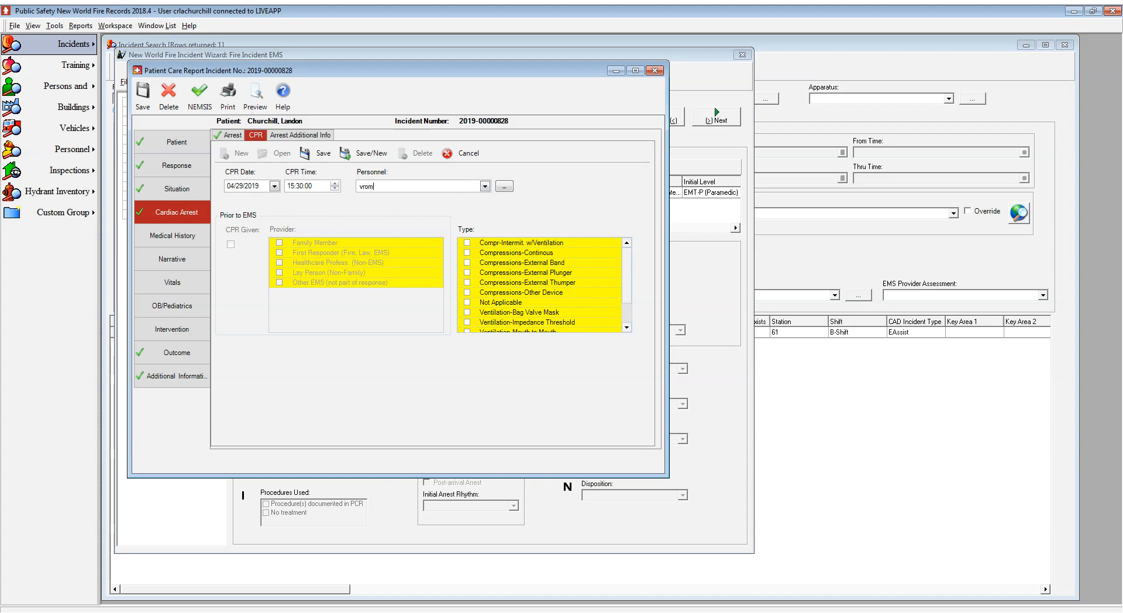
{"action": "key", "text": "Return"}
{"action": "left_click", "coordinate": [315, 218]}
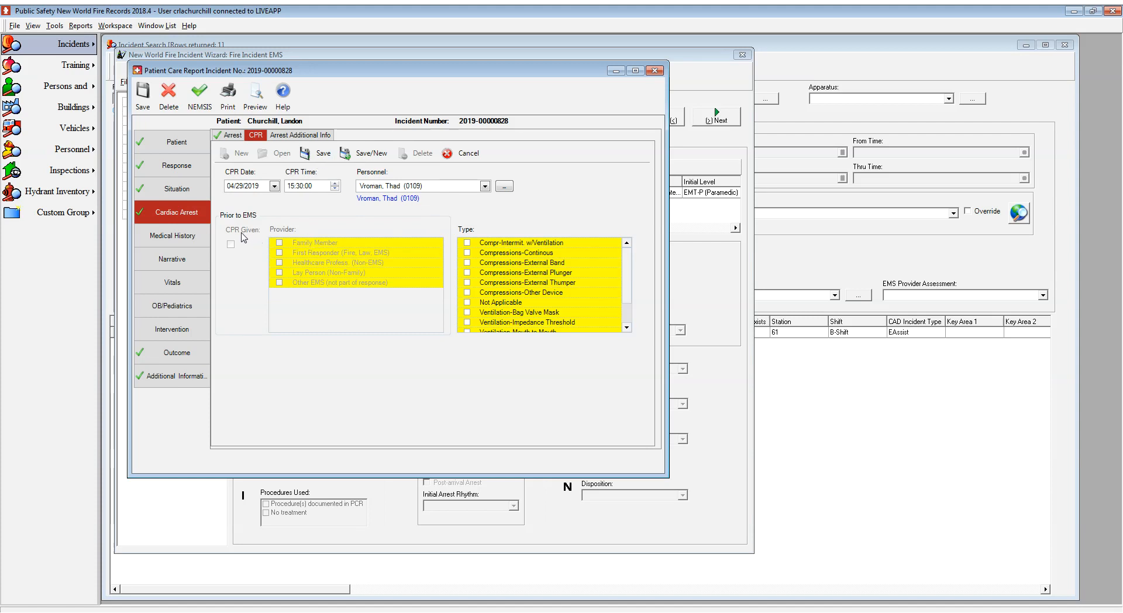
{"action": "left_click_drag", "start_coordinate": [310, 186], "coordinate": [296, 186]}
{"action": "type", "text": "20"}
Step: Mark CPR as given prior to EMS by Lay Person (Non-Family) and save the CPR record
{"action": "left_click", "coordinate": [231, 244]}
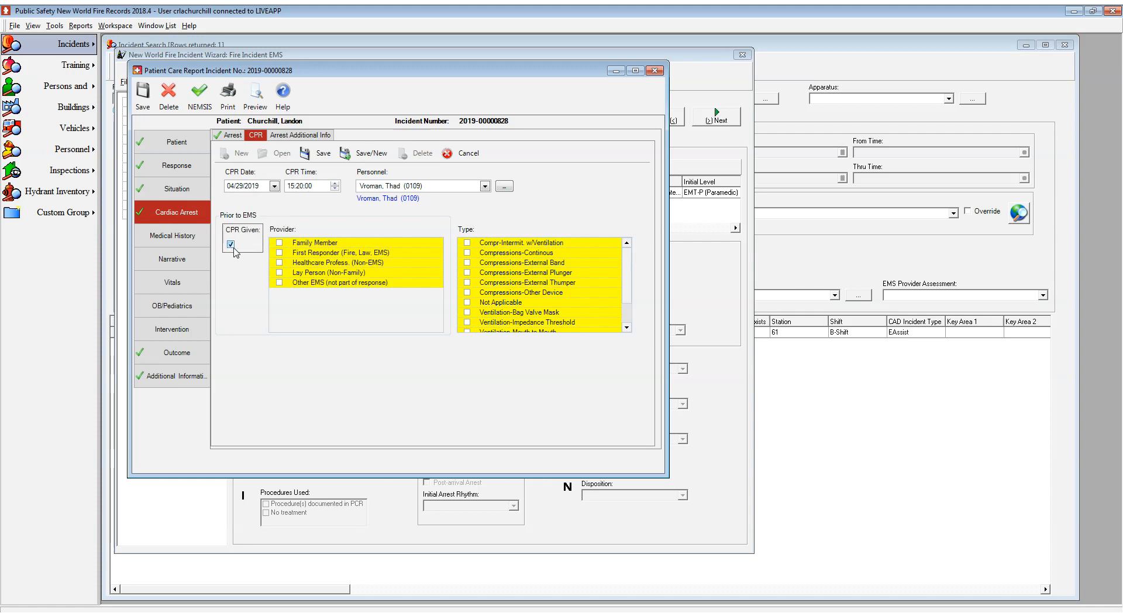
{"action": "left_click", "coordinate": [281, 272]}
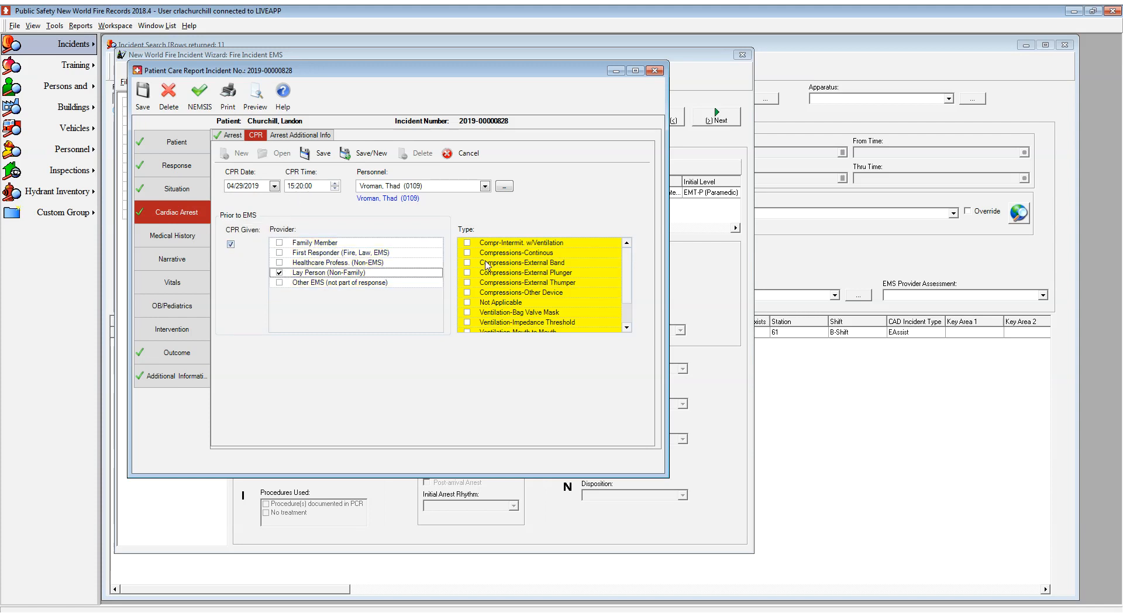
{"action": "left_click", "coordinate": [316, 153]}
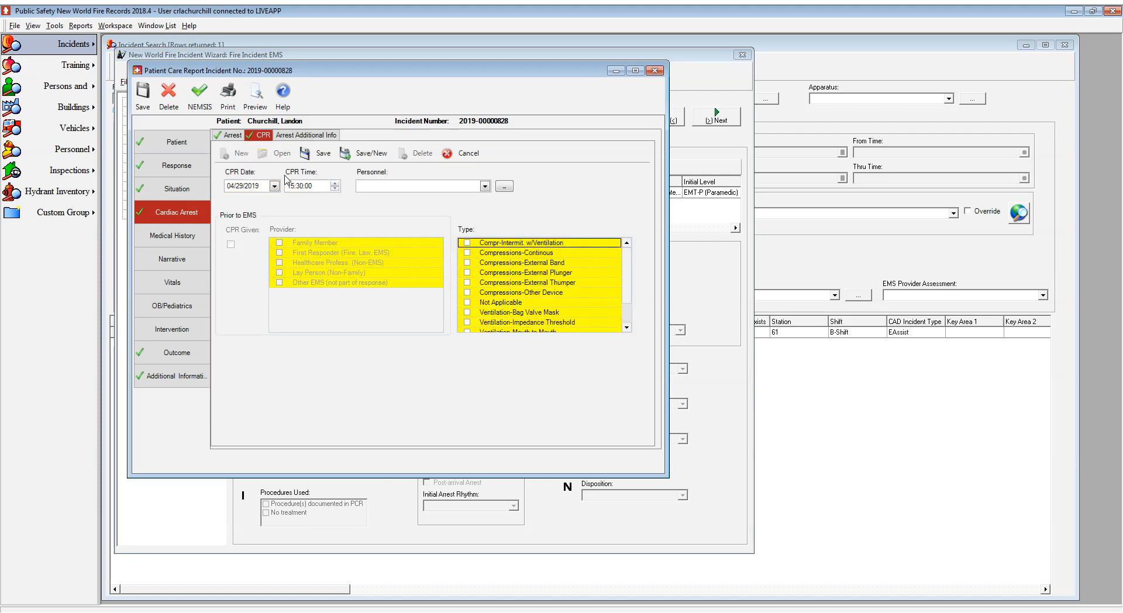
{"action": "left_click", "coordinate": [402, 183]}
{"action": "type", "text": "vor"}
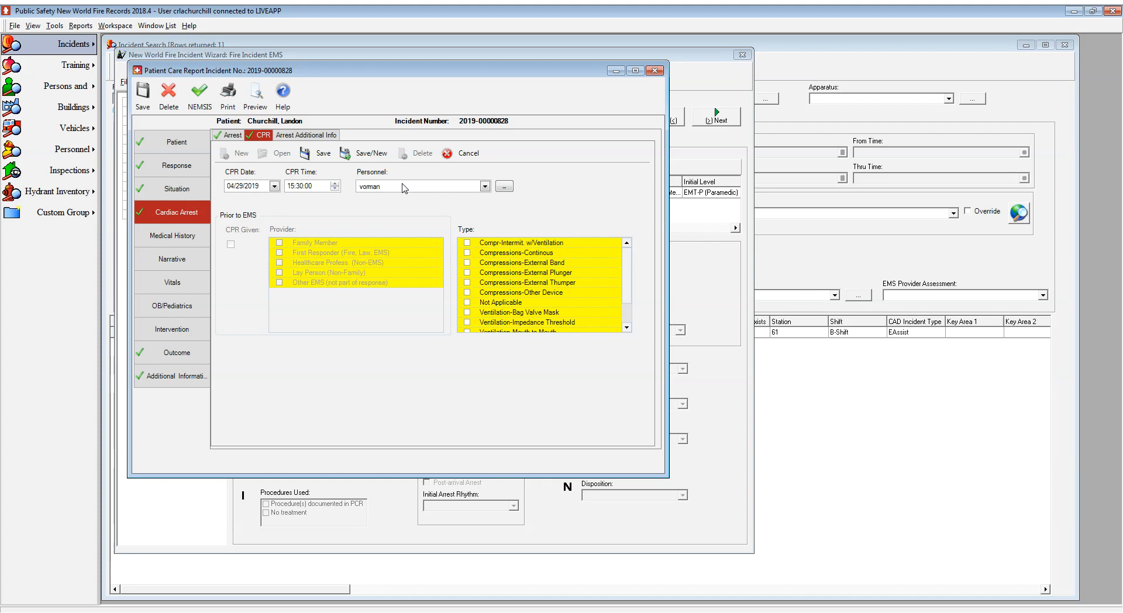
{"action": "left_click", "coordinate": [457, 153]}
Step: Reopen the saved CPR record, remove its assigned personnel, and save it again
{"action": "double_click", "coordinate": [258, 184]}
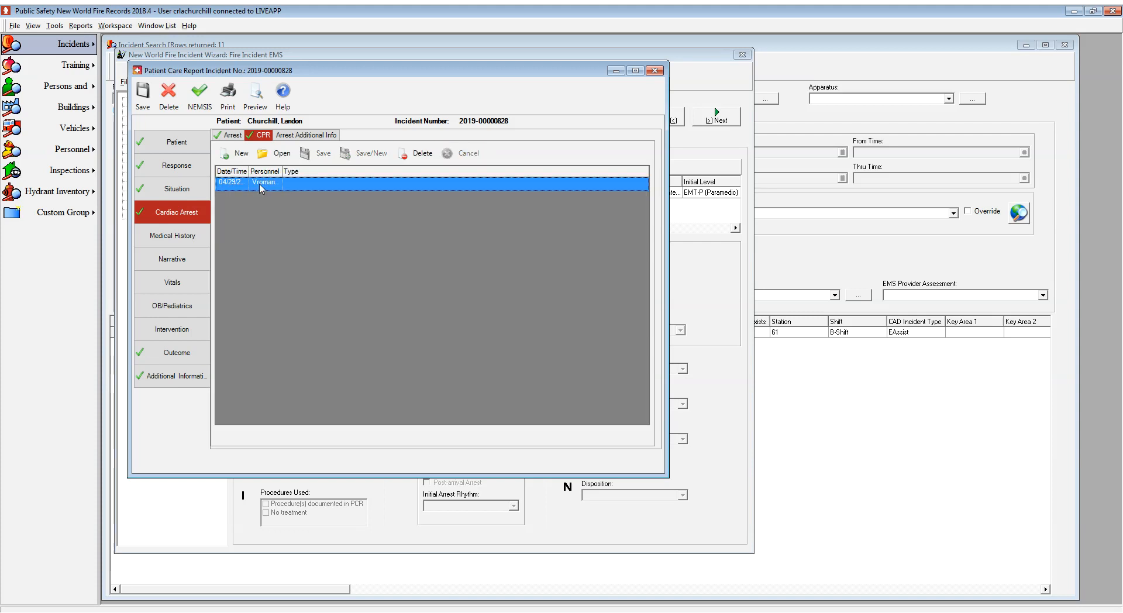
{"action": "left_click_drag", "start_coordinate": [420, 186], "coordinate": [346, 186]}
{"action": "key", "text": "BackSpace"}
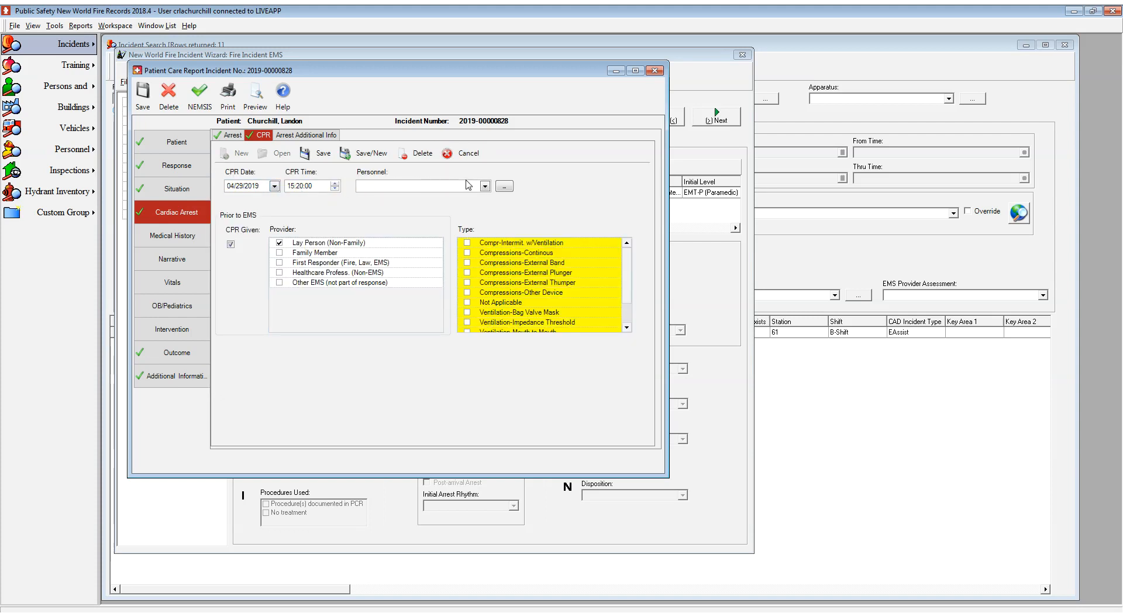
{"action": "left_click", "coordinate": [328, 154]}
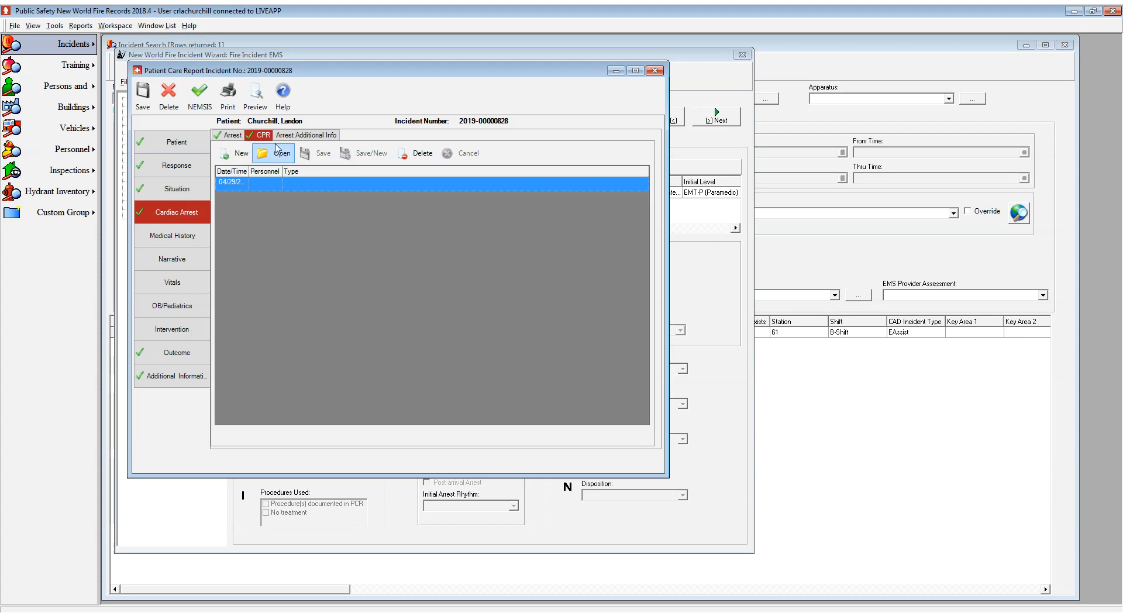
Step: Start a second CPR record for 04/29/2019 at 15:30:00 with the crew member as personnel
{"action": "left_click", "coordinate": [241, 153]}
{"action": "type", "text": "v"}
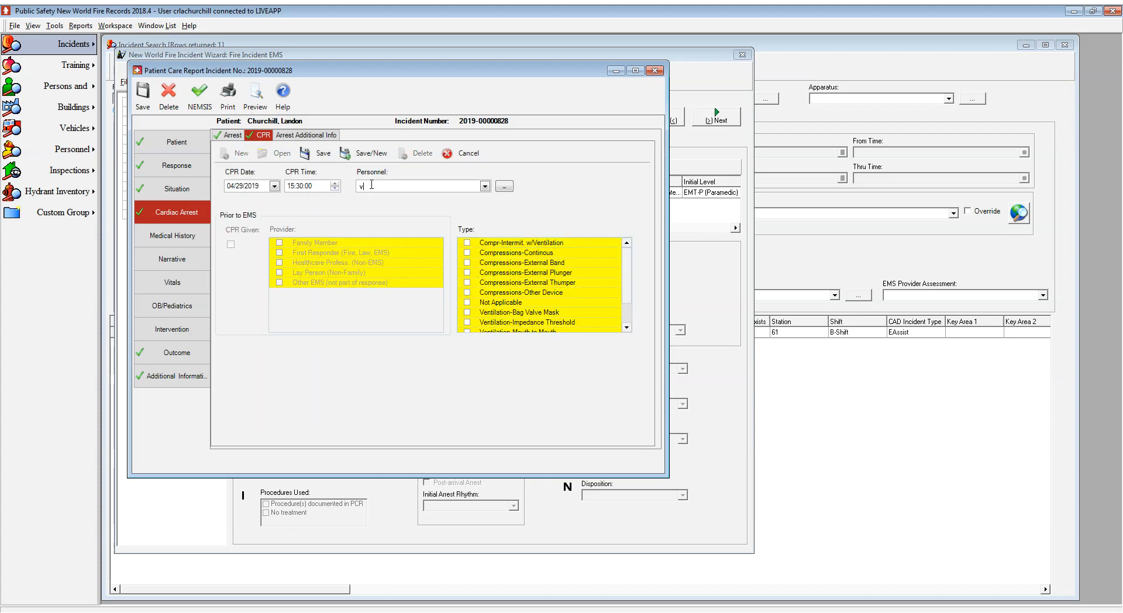
{"action": "type", "text": "ron"}
{"action": "key", "text": "Return"}
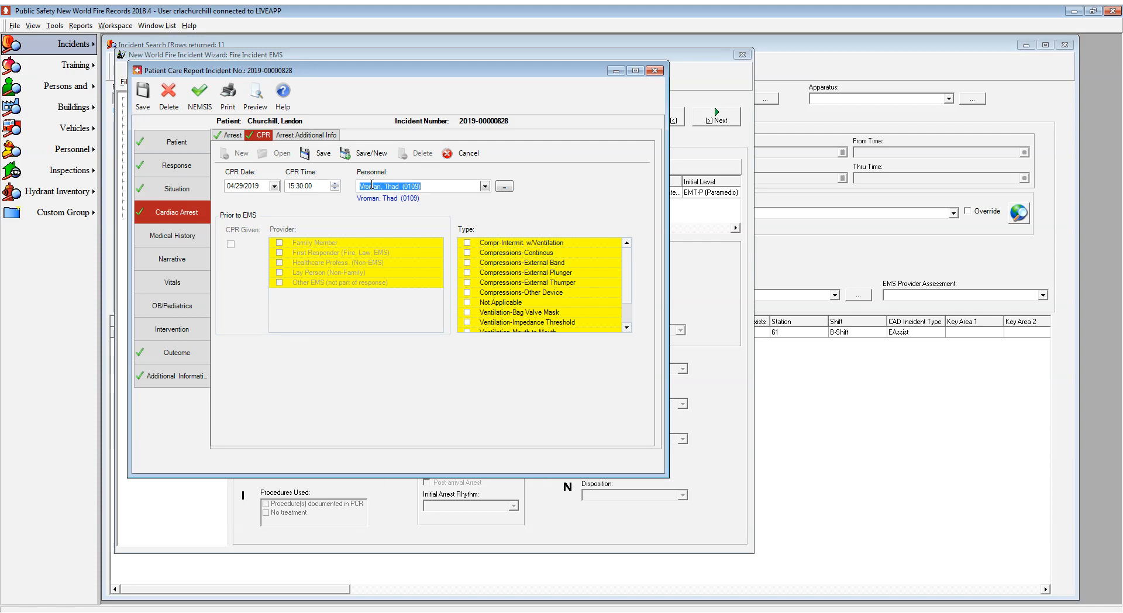
{"action": "key", "text": "Tab"}
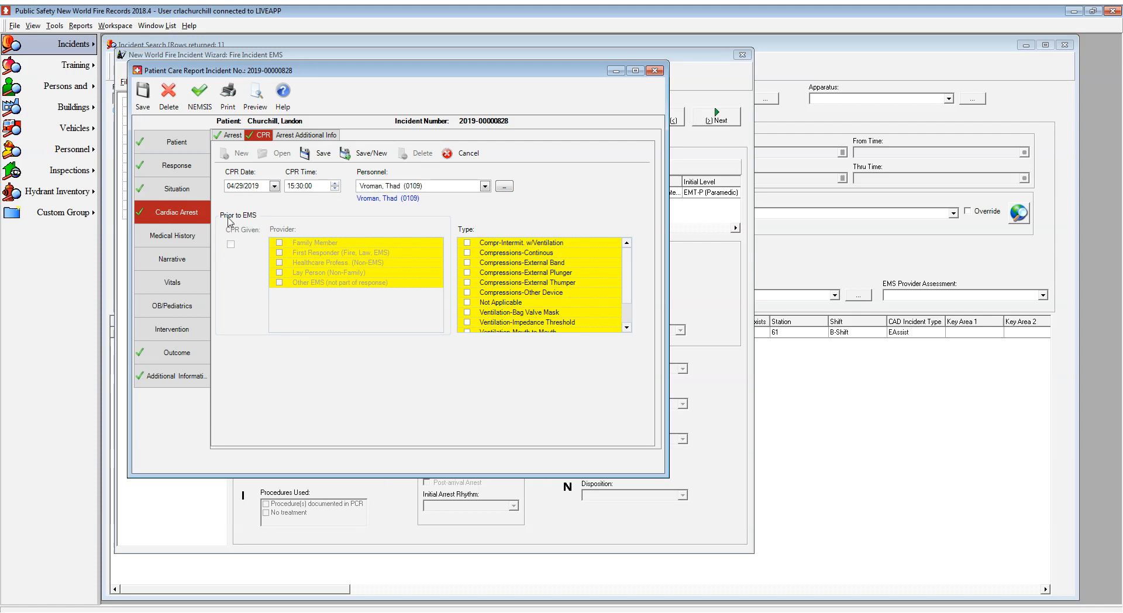
Step: Select CPR types Compr-Intermit. w/Ventilation, Compressions-External Plunger, Ventilation-Bag Valve Mask and Ventilation-Impedance Threshold, and save the record
{"action": "scroll", "coordinate": [630, 288], "scroll_direction": "down", "scroll_amount": 1}
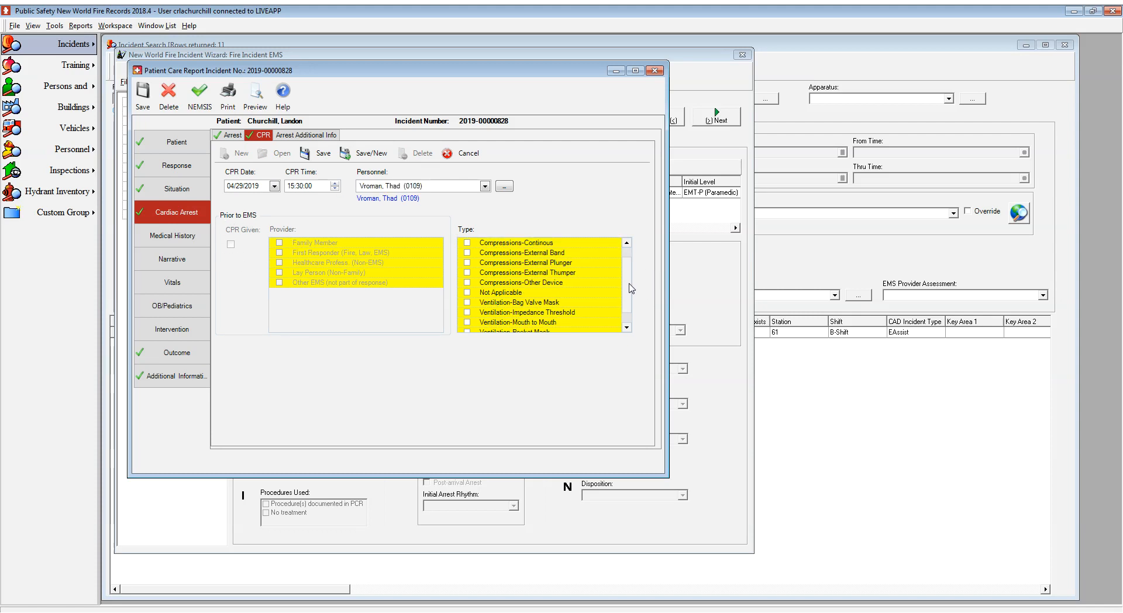
{"action": "scroll", "coordinate": [627, 293], "scroll_direction": "up", "scroll_amount": 1}
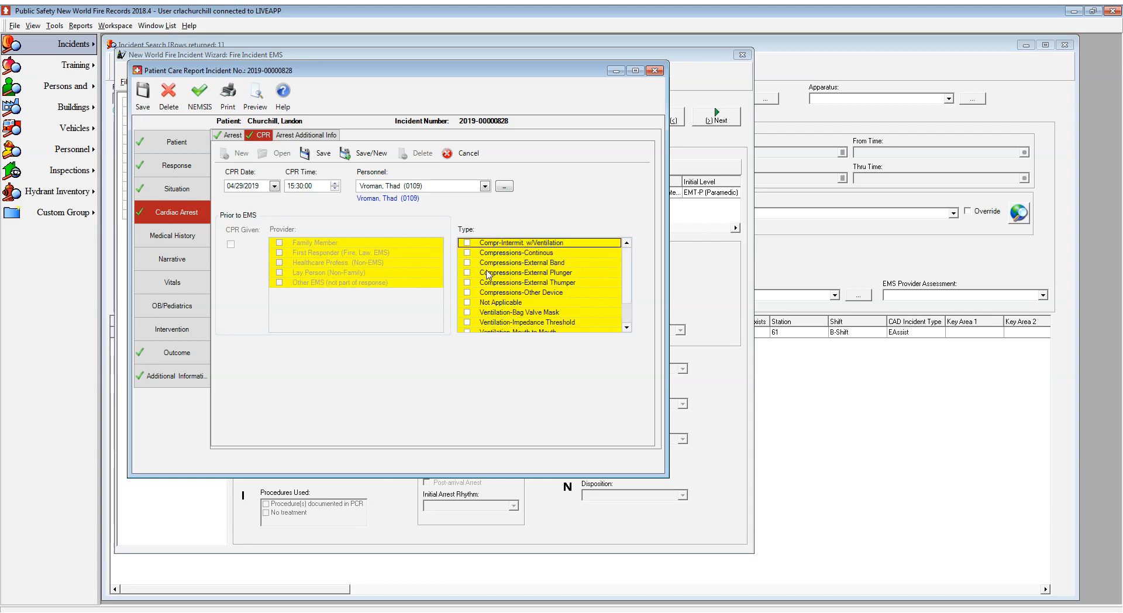
{"action": "left_click", "coordinate": [466, 273]}
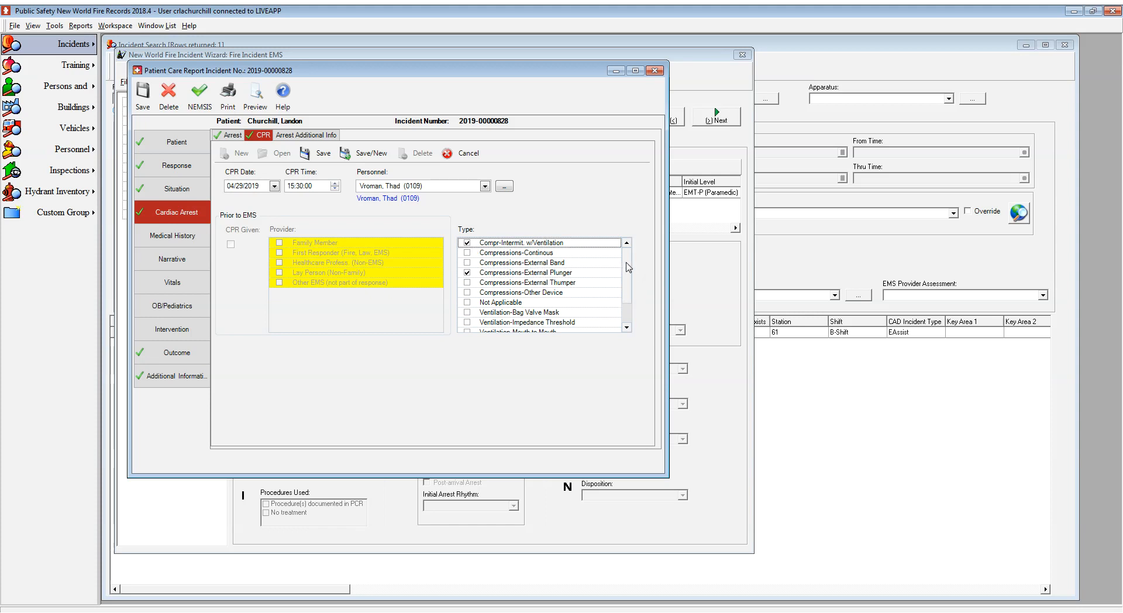
{"action": "scroll", "coordinate": [627, 269], "scroll_direction": "down", "scroll_amount": 2}
{"action": "left_click", "coordinate": [467, 292]}
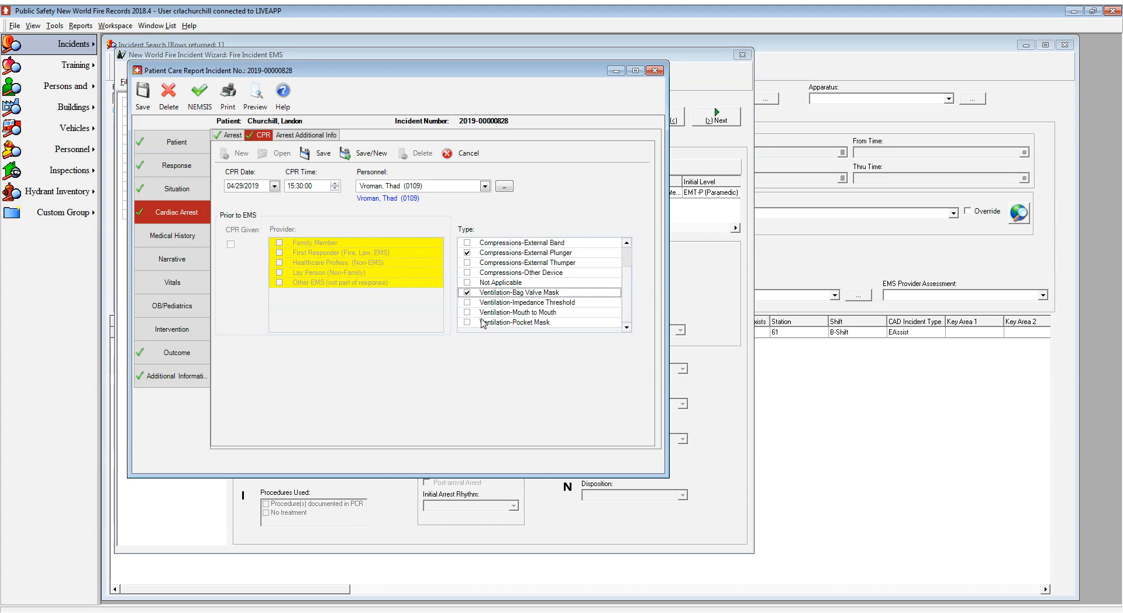
{"action": "left_click", "coordinate": [468, 302]}
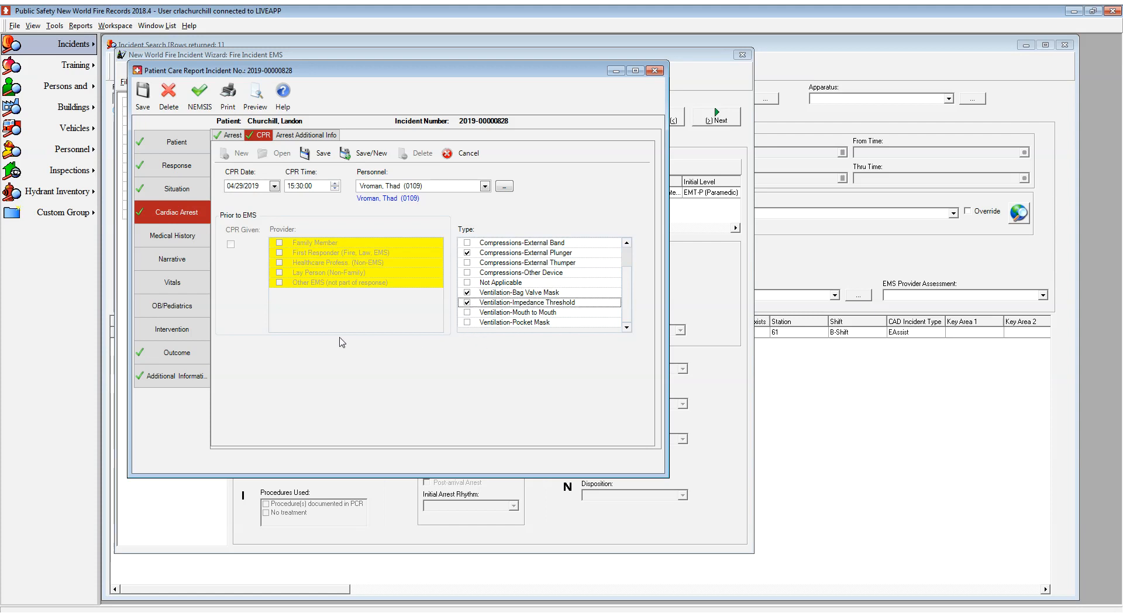
{"action": "left_click", "coordinate": [316, 155]}
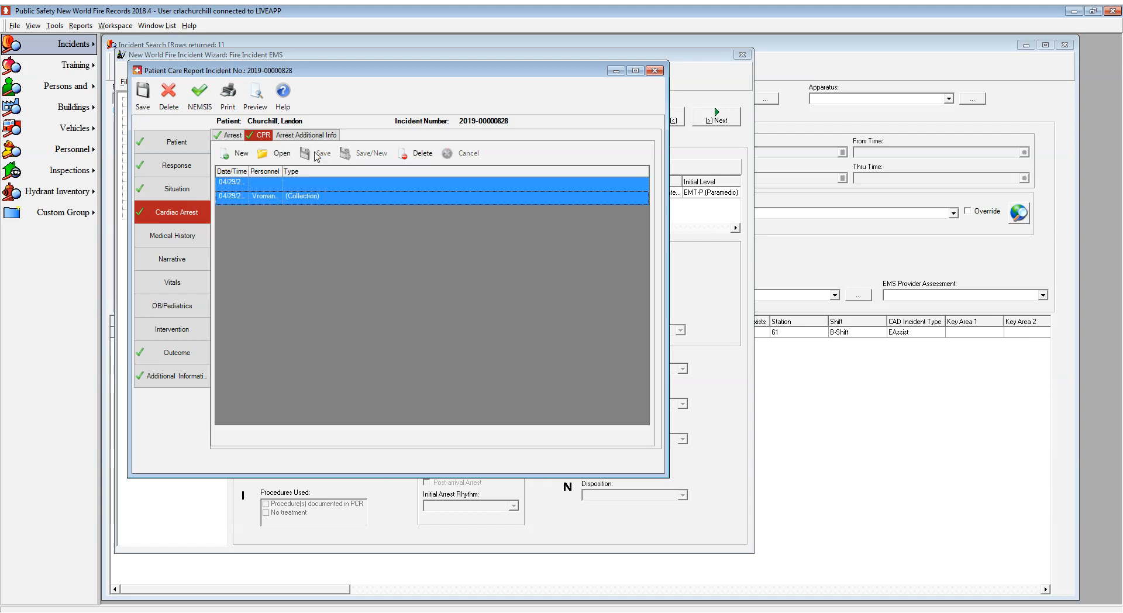
Step: Look over the additional arrest information and mark None for barriers to patient care in the medical history
{"action": "left_click", "coordinate": [319, 137]}
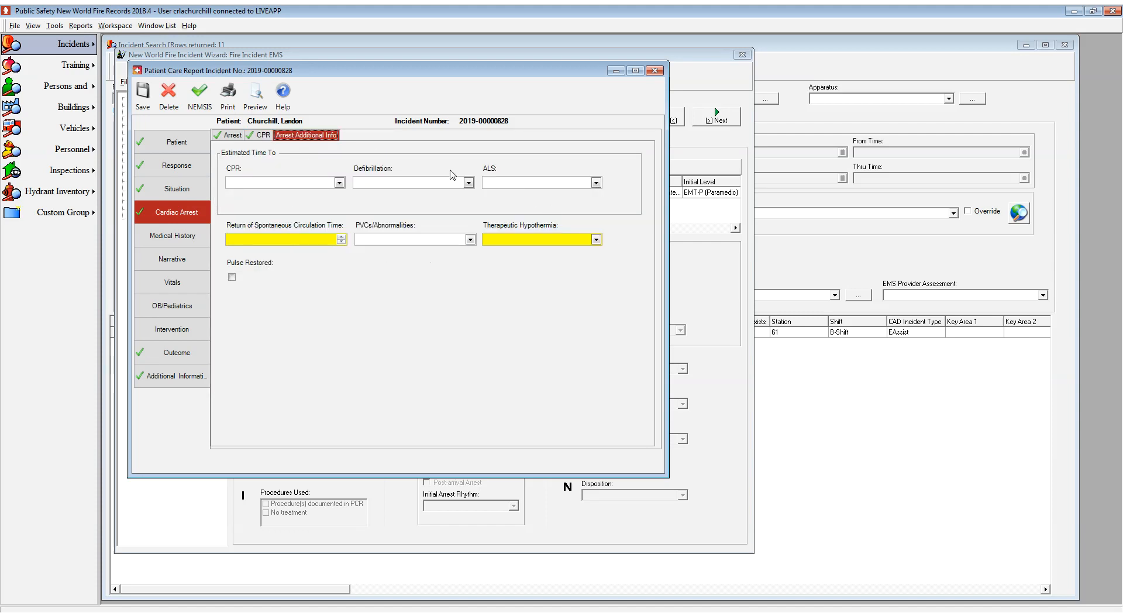
{"action": "left_click", "coordinate": [231, 135]}
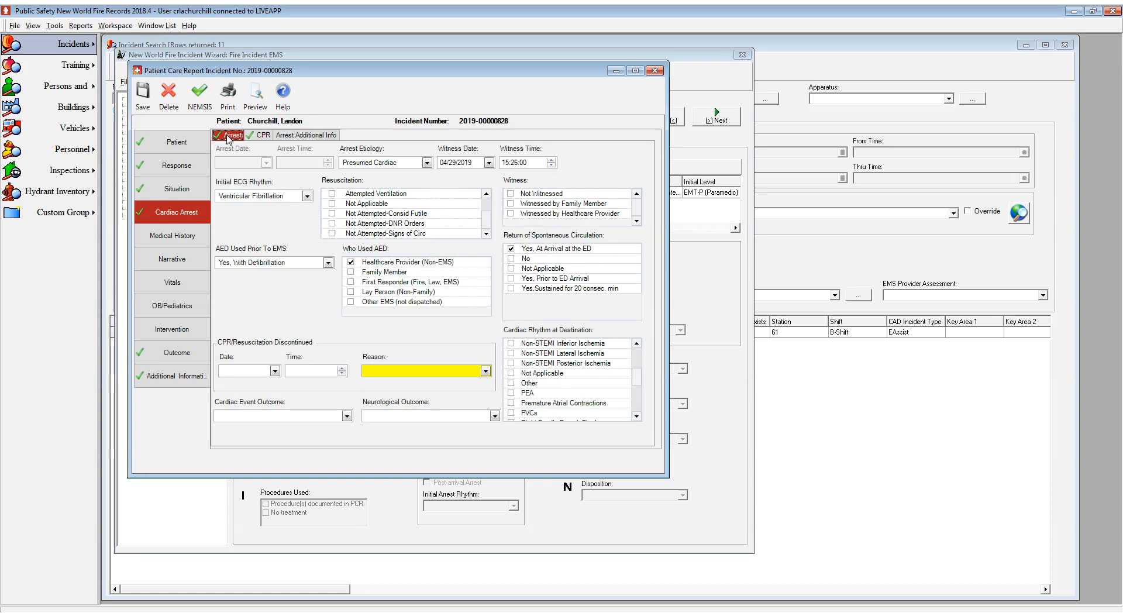
{"action": "left_click", "coordinate": [173, 240]}
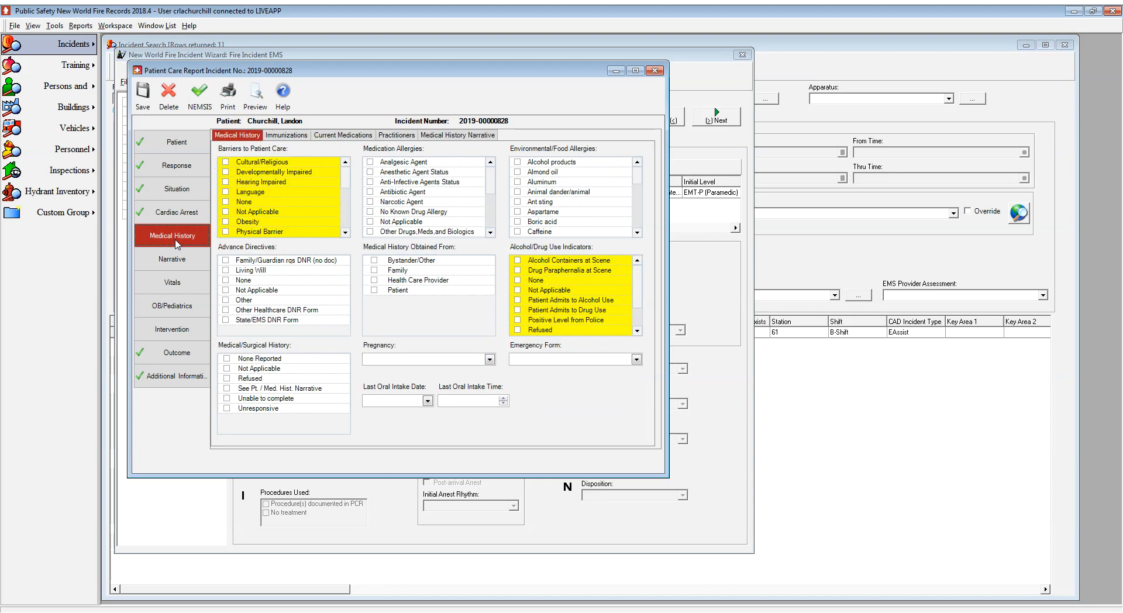
{"action": "left_click", "coordinate": [226, 202]}
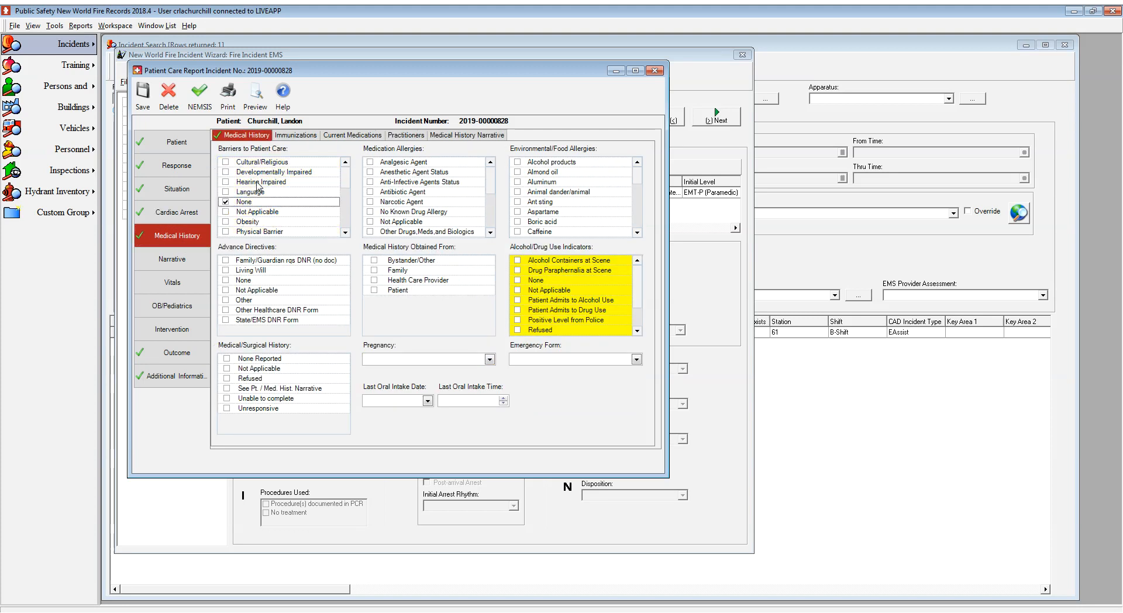
Step: Clear the initial ECG rhythm and the AED use prior to EMS in the cardiac arrest details
{"action": "left_click", "coordinate": [188, 214]}
{"action": "left_click_drag", "start_coordinate": [285, 197], "coordinate": [218, 196]}
{"action": "key", "text": "BackSpace"}
{"action": "left_click_drag", "start_coordinate": [293, 263], "coordinate": [218, 262]}
{"action": "key", "text": "BackSpace"}
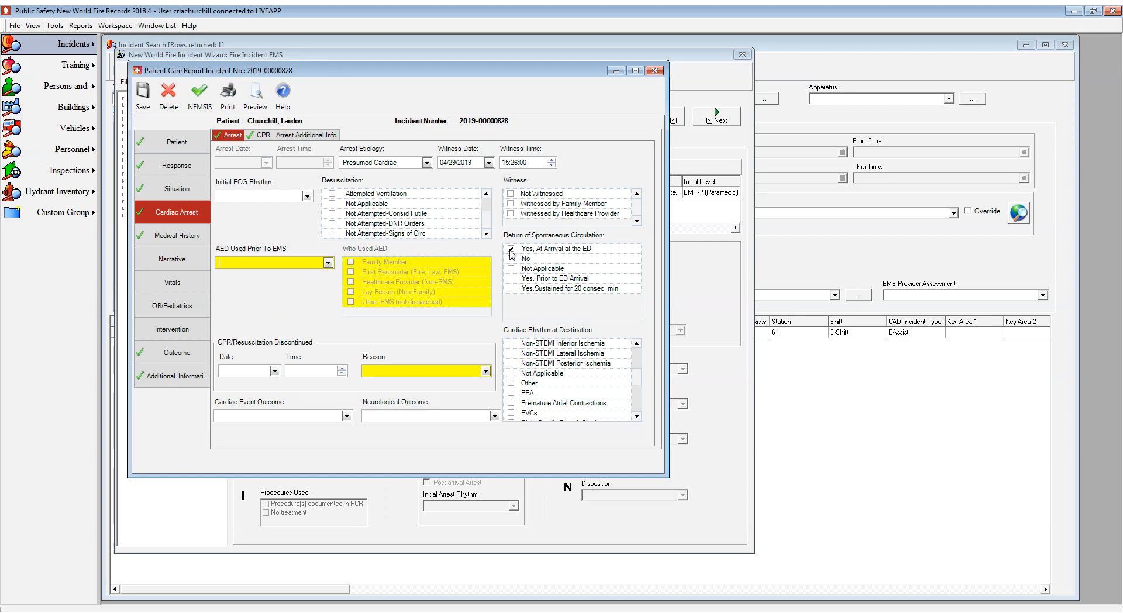
Step: Deselect the chosen options for return of spontaneous circulation, cardiac rhythm at destination and arrest witness
{"action": "left_click", "coordinate": [511, 250]}
{"action": "left_click_drag", "start_coordinate": [637, 381], "coordinate": [634, 351]}
{"action": "left_click", "coordinate": [511, 344]}
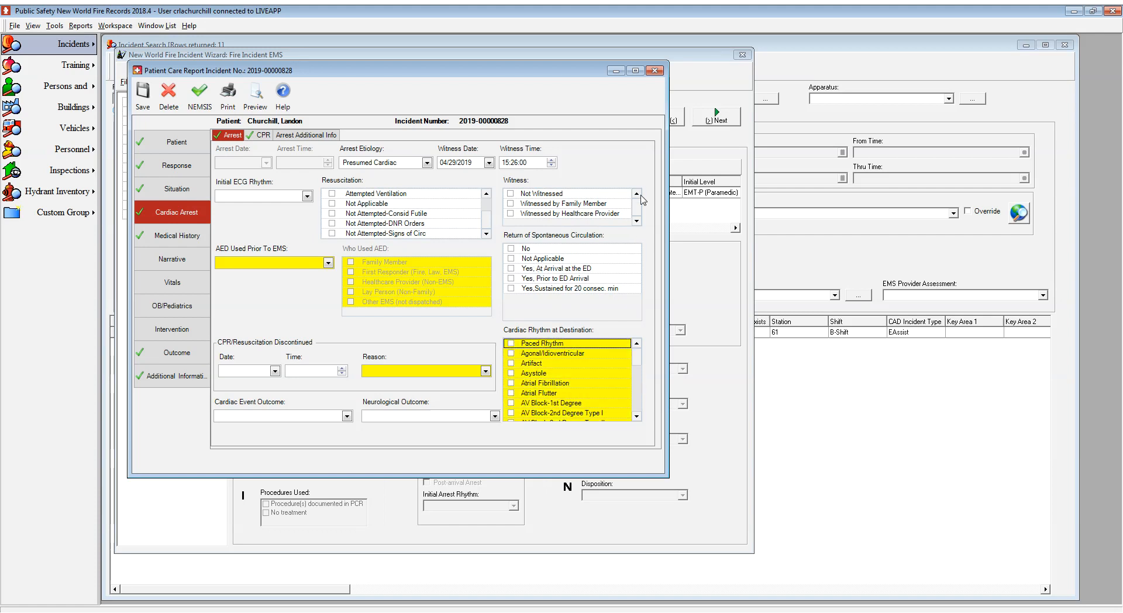
{"action": "left_click_drag", "start_coordinate": [638, 208], "coordinate": [634, 176]}
{"action": "left_click", "coordinate": [511, 194]}
Step: Clear the arrest etiology in the cardiac arrest details
{"action": "left_click", "coordinate": [400, 165]}
{"action": "key", "text": "BackSpace"}
{"action": "key", "text": "BackSpace"}
{"action": "key", "text": "BackSpace"}
{"action": "key", "text": "BackSpace"}
{"action": "key", "text": "BackSpace"}
{"action": "key", "text": "BackSpace"}
{"action": "key", "text": "BackSpace"}
{"action": "key", "text": "BackSpace"}
{"action": "key", "text": "BackSpace"}
{"action": "key", "text": "BackSpace"}
{"action": "key", "text": "BackSpace"}
{"action": "key", "text": "BackSpace"}
{"action": "key", "text": "BackSpace"}
{"action": "key", "text": "BackSpace"}
{"action": "key", "text": "BackSpace"}
{"action": "key", "text": "BackSpace"}
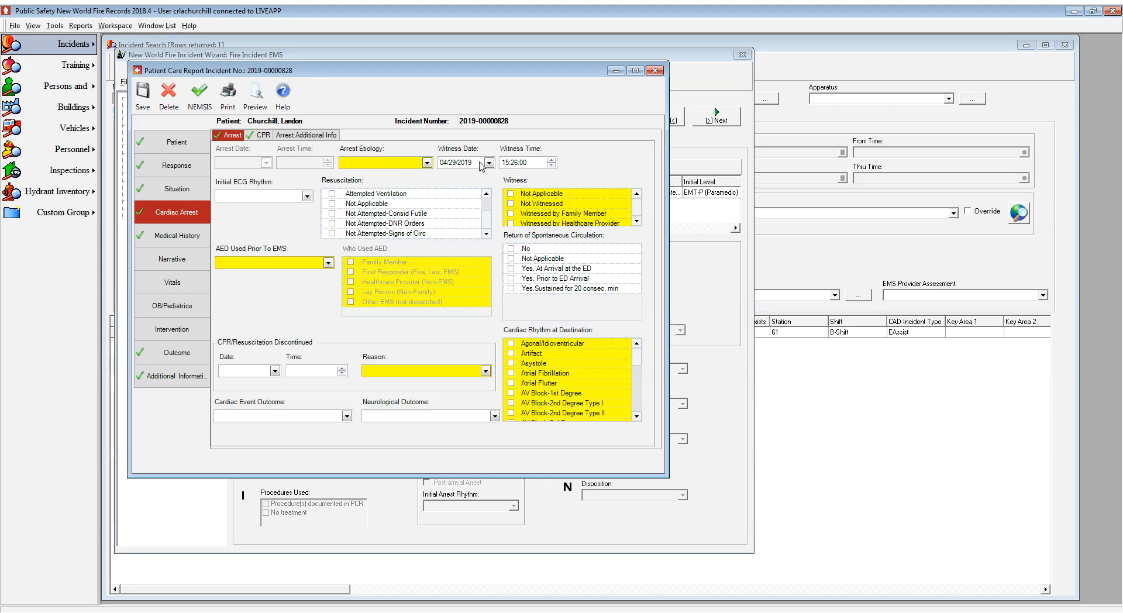
Step: Clear the witness date and witness time in the cardiac arrest details
{"action": "key", "text": "BackSpace"}
{"action": "key", "text": "BackSpace"}
{"action": "key", "text": "BackSpace"}
{"action": "key", "text": "BackSpace"}
{"action": "key", "text": "BackSpace"}
{"action": "left_click", "coordinate": [456, 164]}
{"action": "key", "text": "ctrl+a"}
{"action": "key", "text": "Delete"}
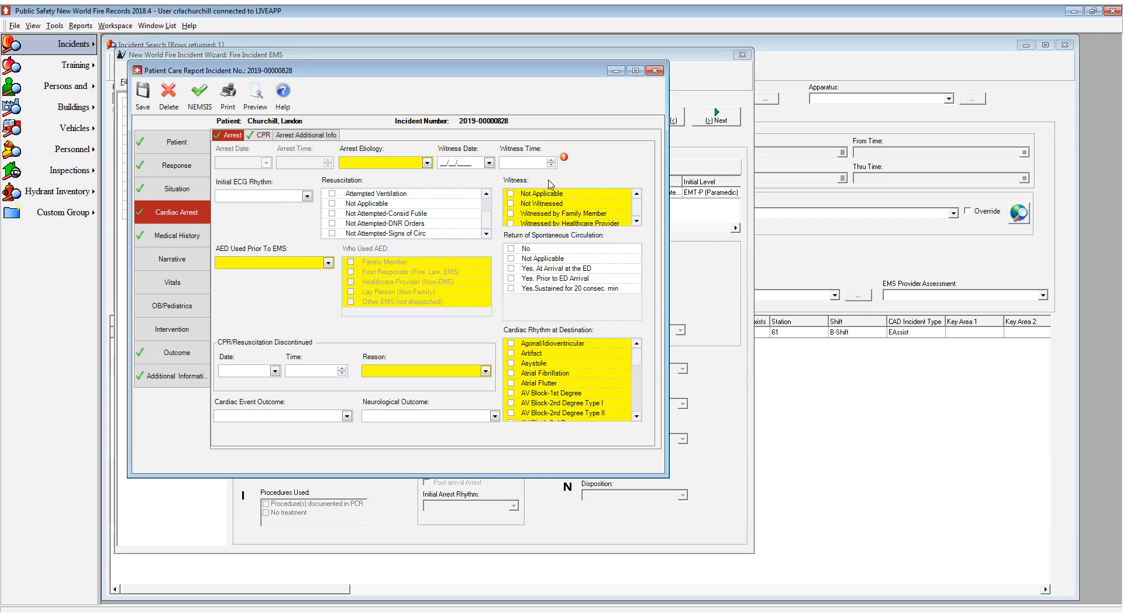
Step: Delete both CPR entries and set AED used prior to EMS to No in the cardiac arrest details
{"action": "left_click", "coordinate": [262, 136]}
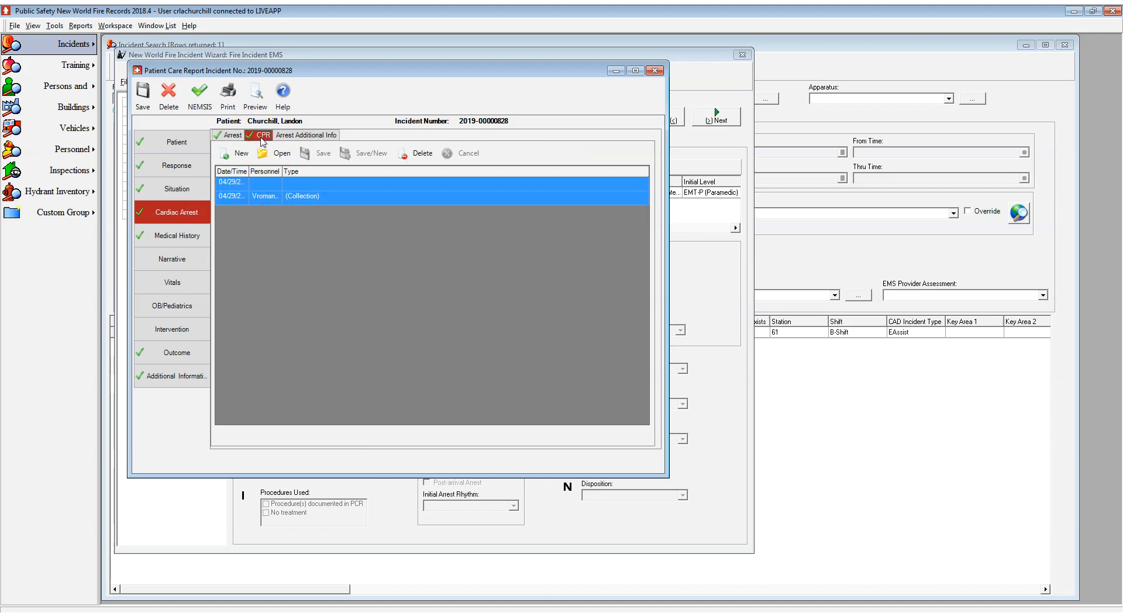
{"action": "left_click", "coordinate": [293, 183]}
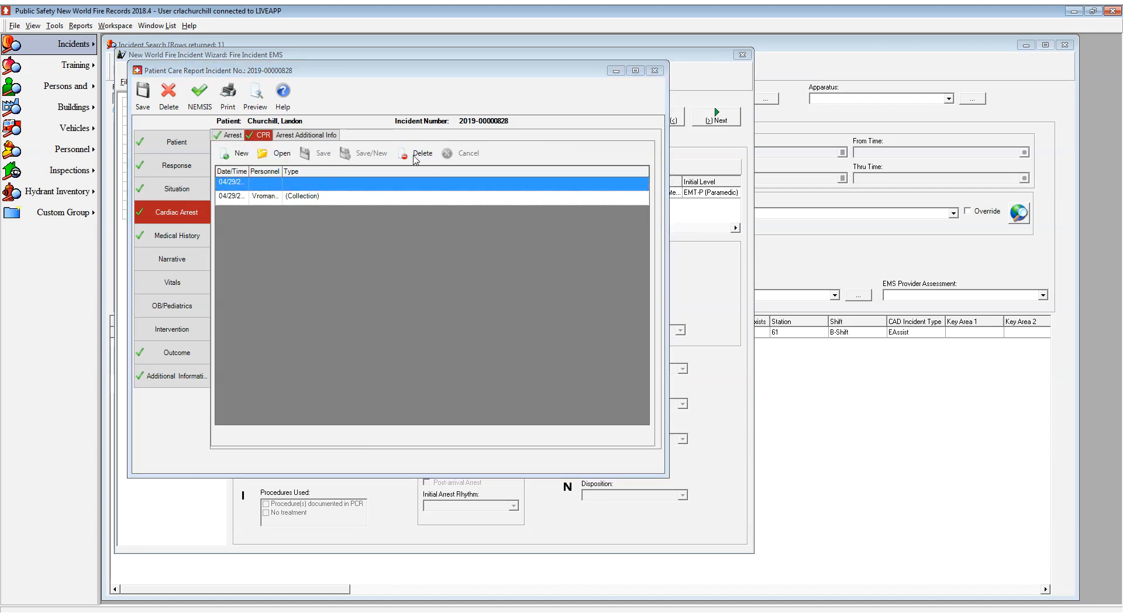
{"action": "left_click", "coordinate": [416, 153]}
{"action": "left_click", "coordinate": [332, 183]}
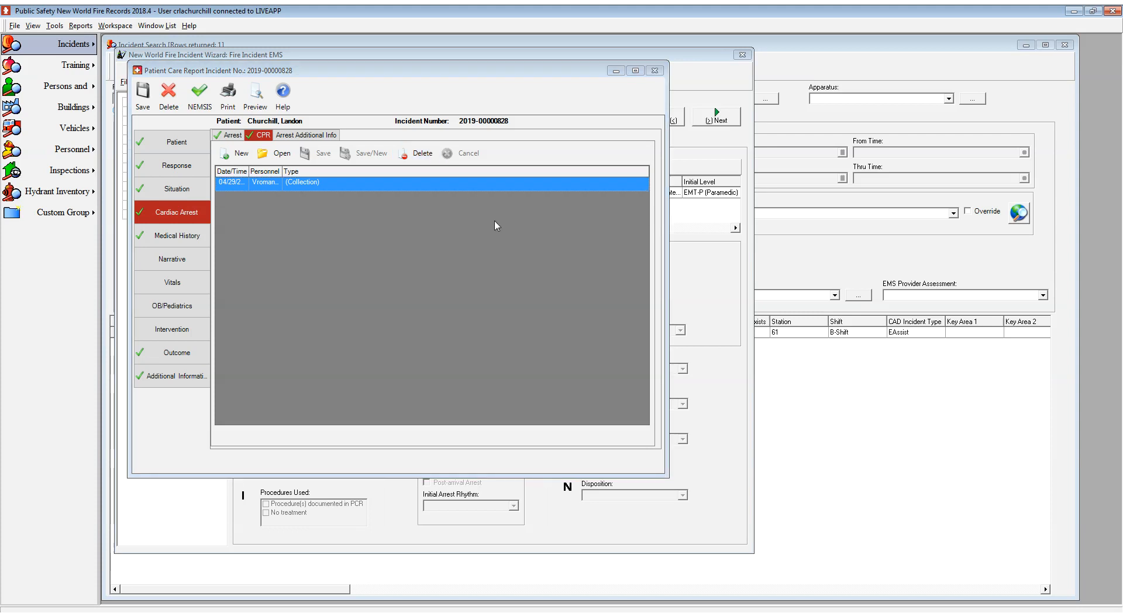
{"action": "left_click", "coordinate": [231, 135]}
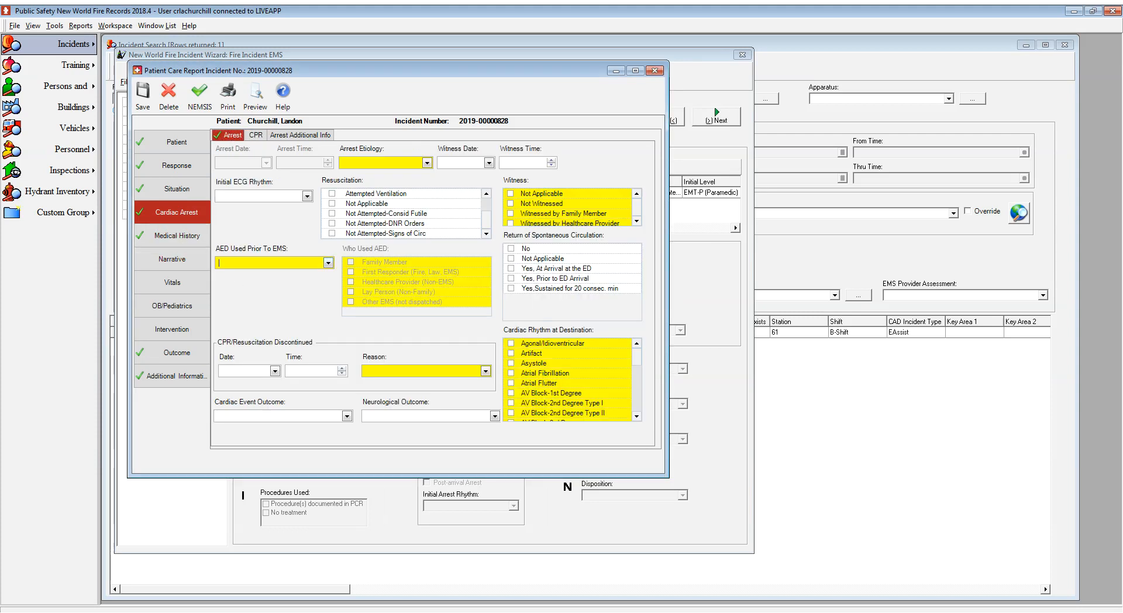
{"action": "type", "text": "No"}
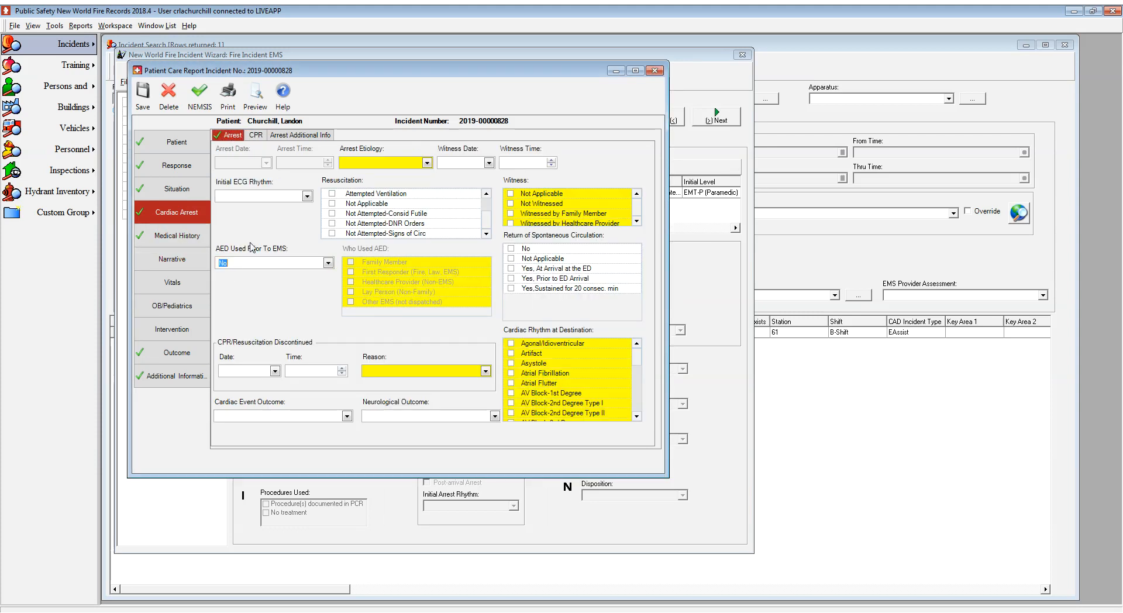
Step: Replace None with Language as the barrier to patient care in the medical history
{"action": "left_click", "coordinate": [159, 240]}
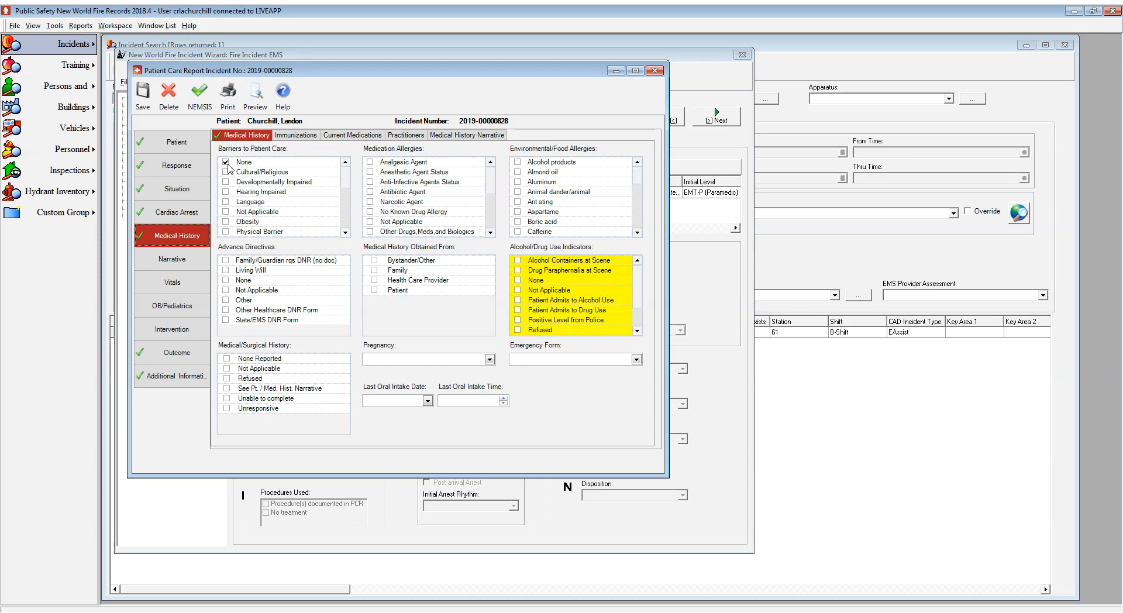
{"action": "left_click", "coordinate": [225, 166]}
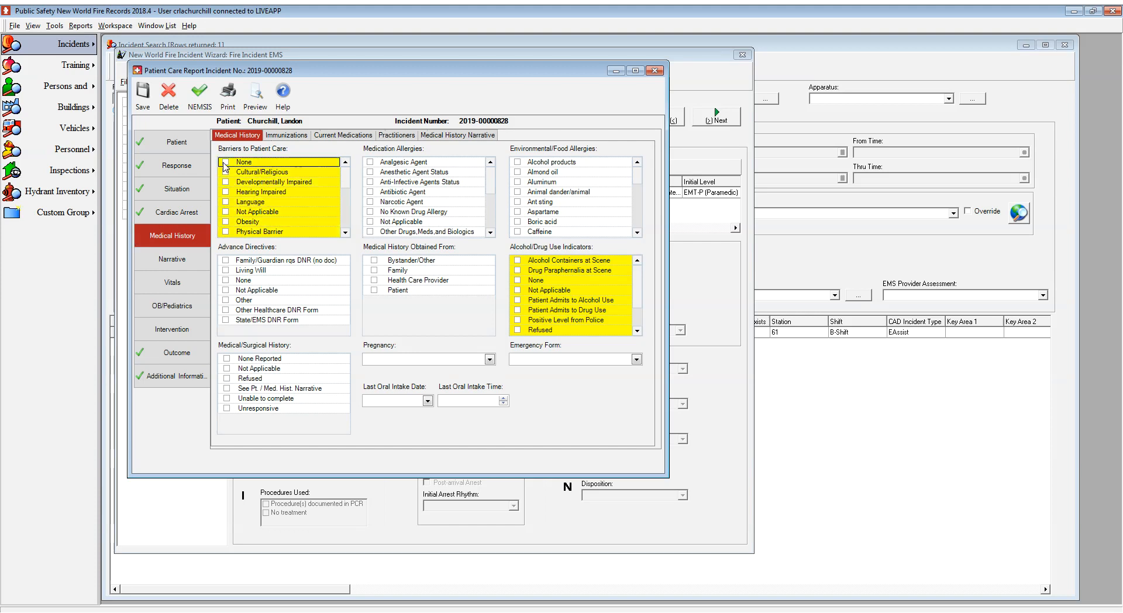
{"action": "scroll", "coordinate": [257, 199], "scroll_direction": "down", "scroll_amount": 2}
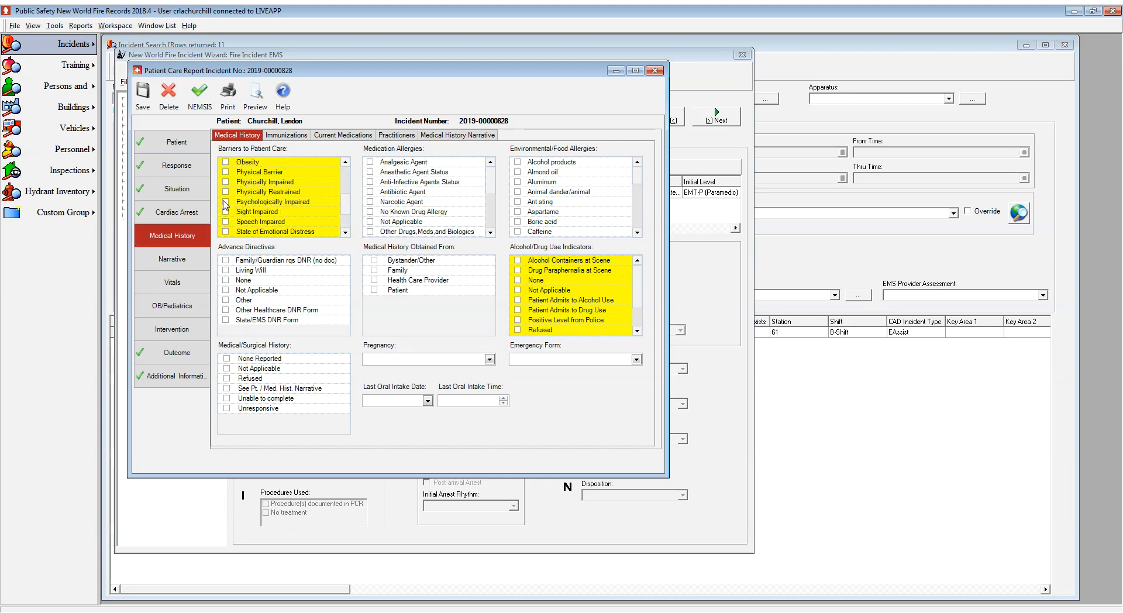
{"action": "scroll", "coordinate": [246, 206], "scroll_direction": "down", "scroll_amount": 1}
{"action": "scroll", "coordinate": [246, 206], "scroll_direction": "up", "scroll_amount": 3}
{"action": "left_click", "coordinate": [225, 202]}
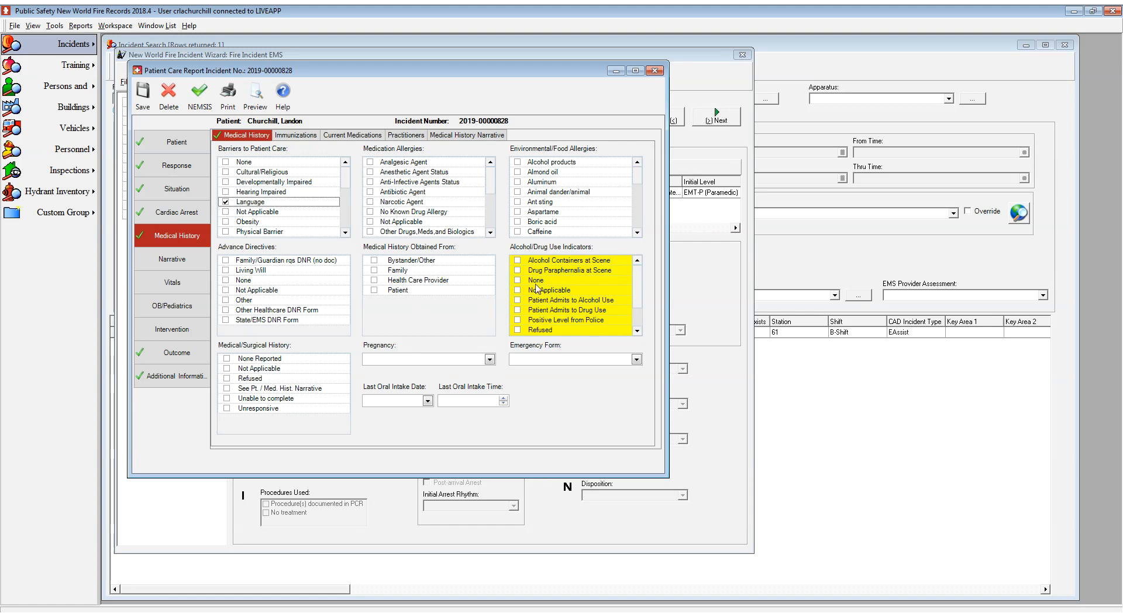
Step: Mark Smell of Alcohol on Breath as the alcohol/drug use indicator and Patient as the source of the medical history
{"action": "scroll", "coordinate": [638, 282], "scroll_direction": "down", "scroll_amount": 1}
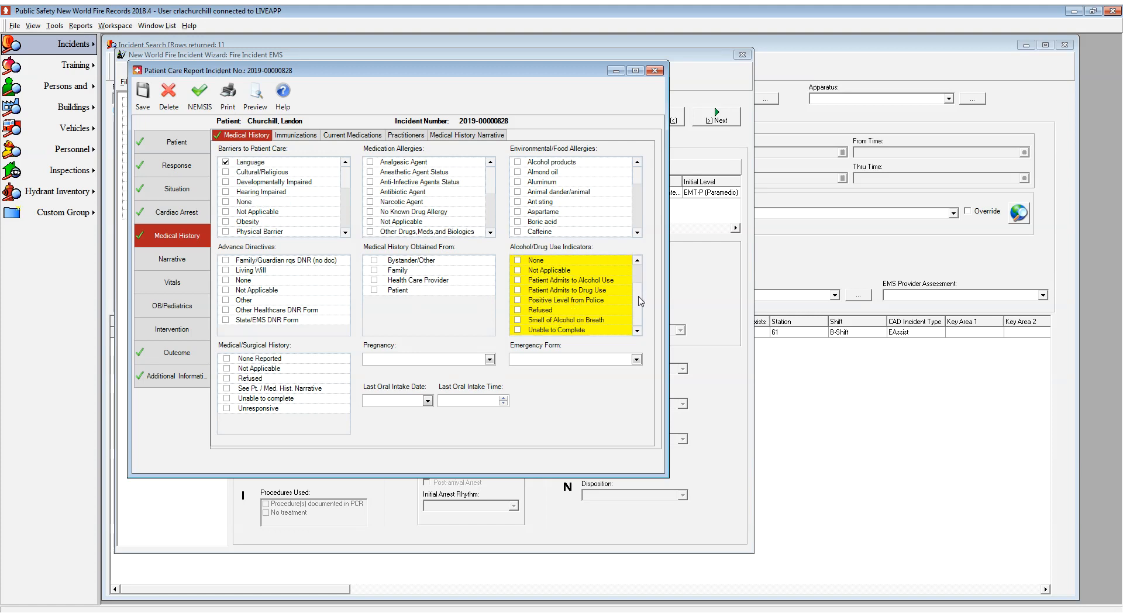
{"action": "left_click", "coordinate": [517, 319]}
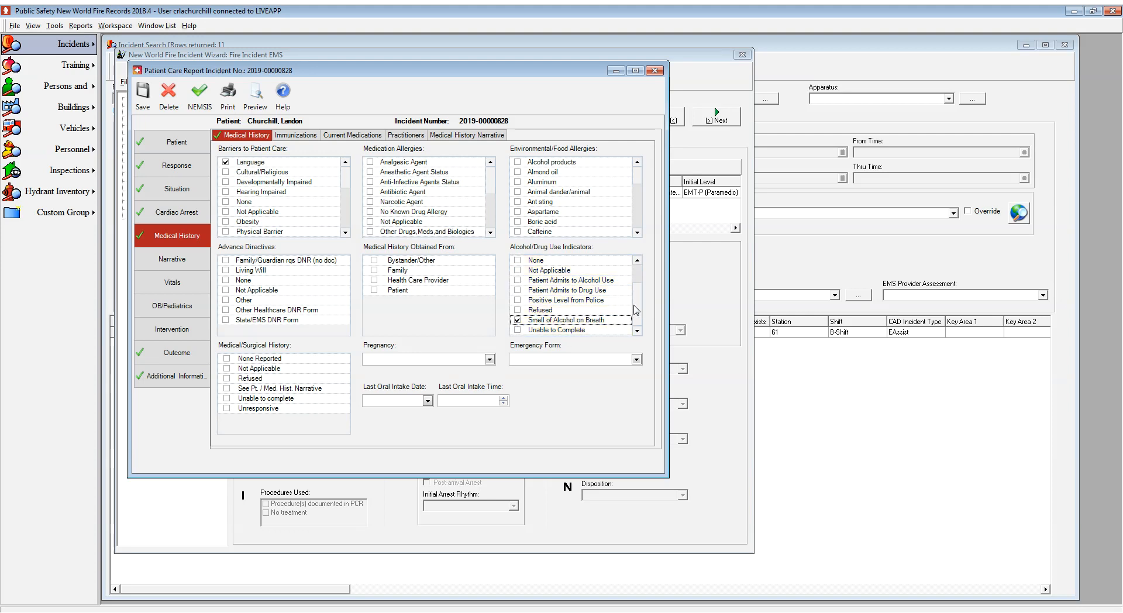
{"action": "scroll", "coordinate": [639, 310], "scroll_direction": "up", "scroll_amount": 1}
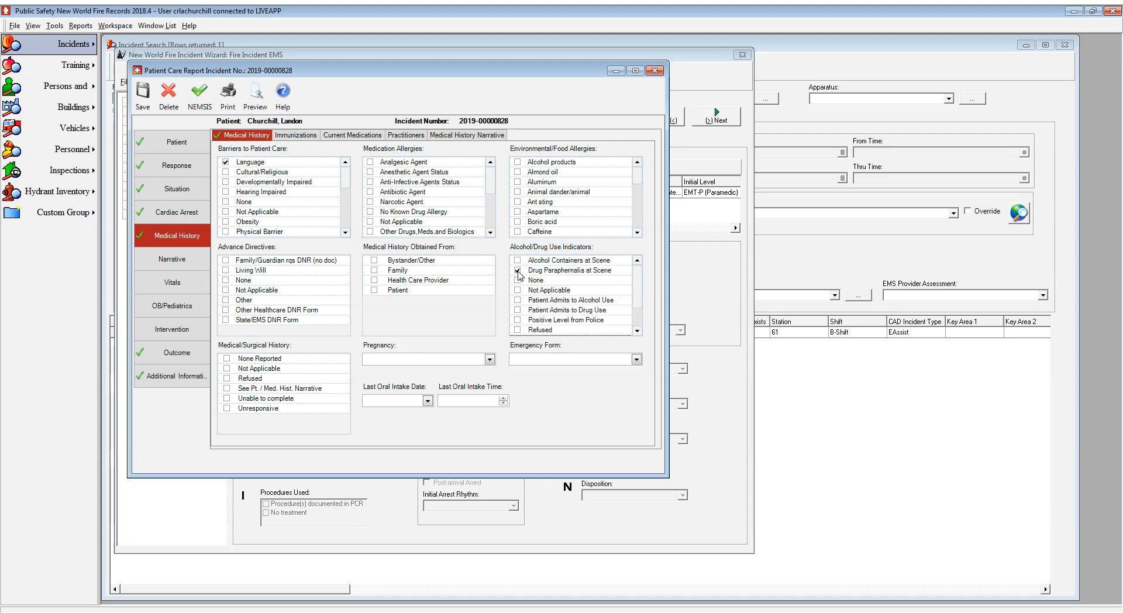
{"action": "left_click", "coordinate": [567, 270]}
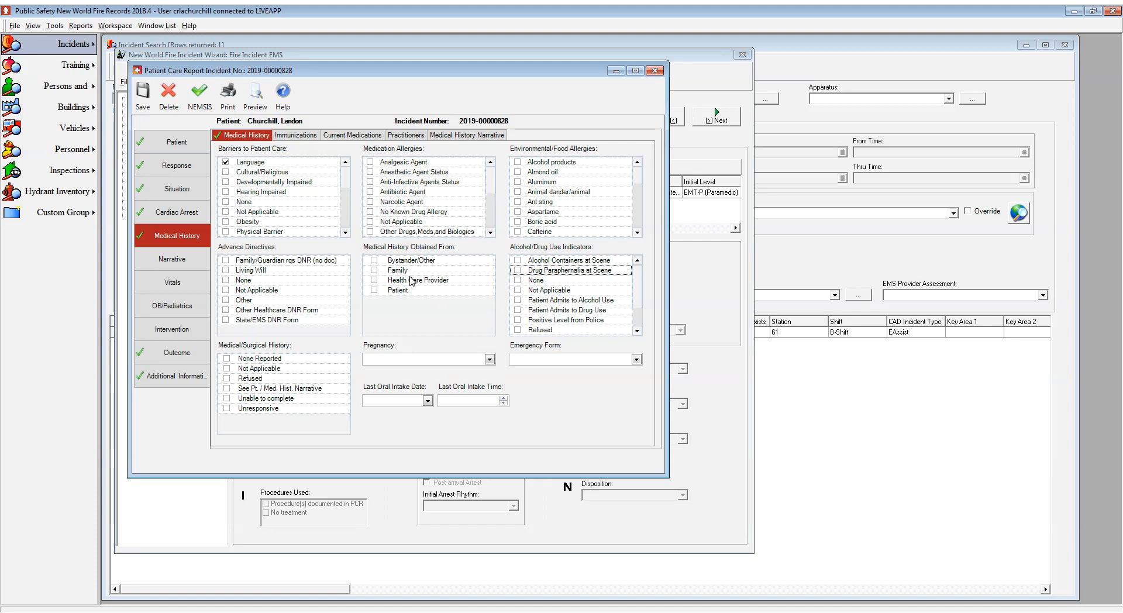
{"action": "left_click", "coordinate": [375, 290]}
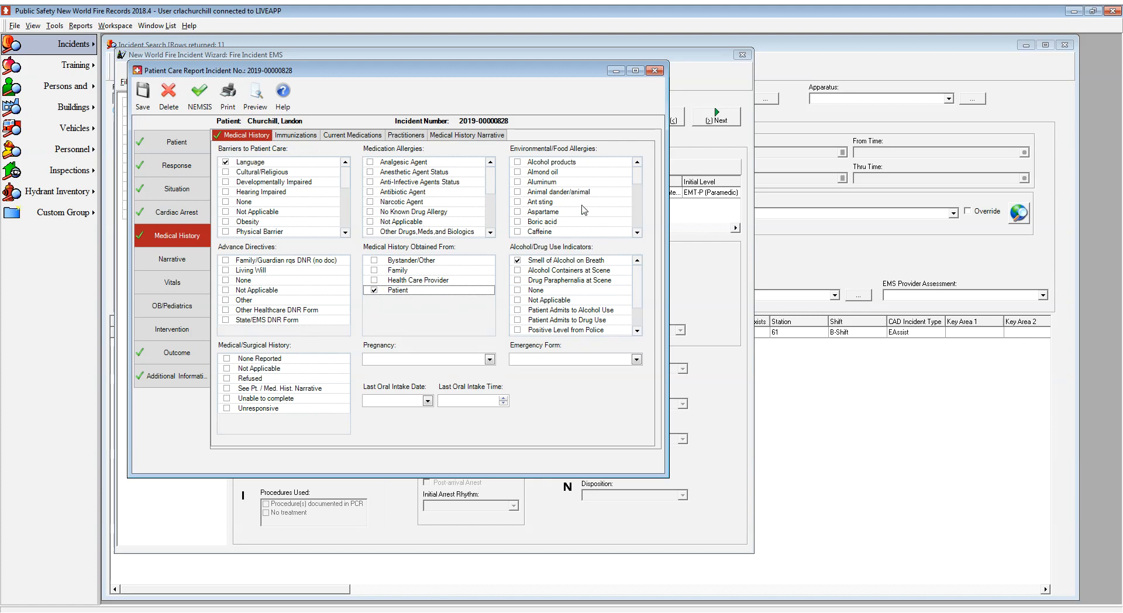
Step: Mark Hornet sting and Guar gum as environmental/food allergies, and Serum and Vaccine and Anesthetic Agent Status as medication allergies
{"action": "left_click_drag", "start_coordinate": [639, 181], "coordinate": [638, 201]}
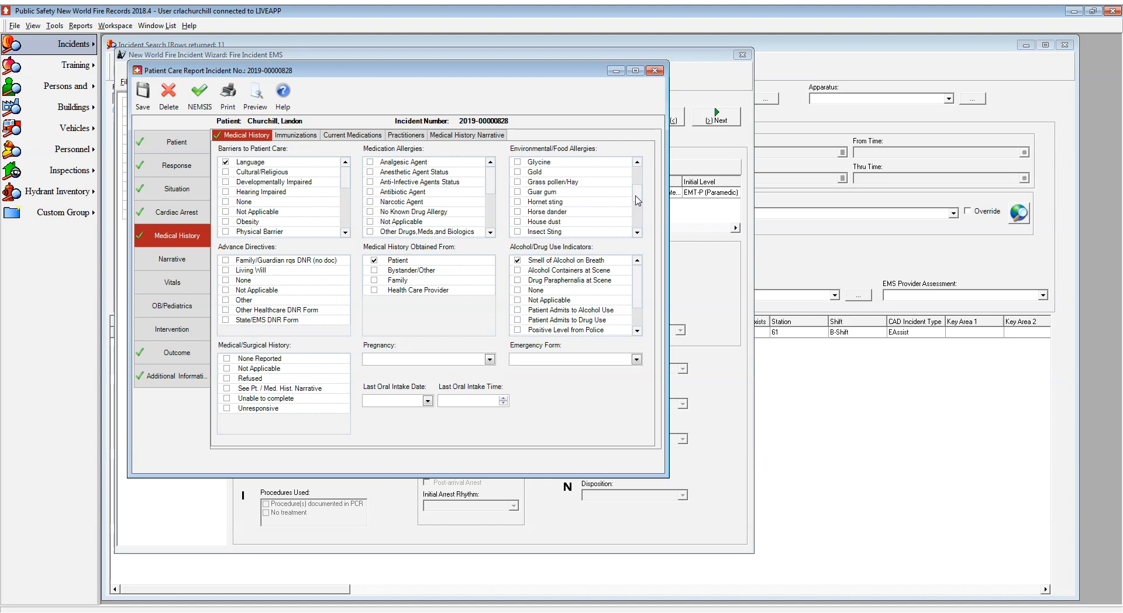
{"action": "left_click", "coordinate": [517, 202]}
{"action": "left_click", "coordinate": [518, 192]}
{"action": "mouse_move", "coordinate": [490, 183]}
{"action": "left_mouse_down"}
{"action": "mouse_move", "coordinate": [437, 220]}
{"action": "mouse_move", "coordinate": [492, 177]}
{"action": "left_mouse_up"}
{"action": "left_click", "coordinate": [369, 202]}
{"action": "left_click", "coordinate": [369, 172]}
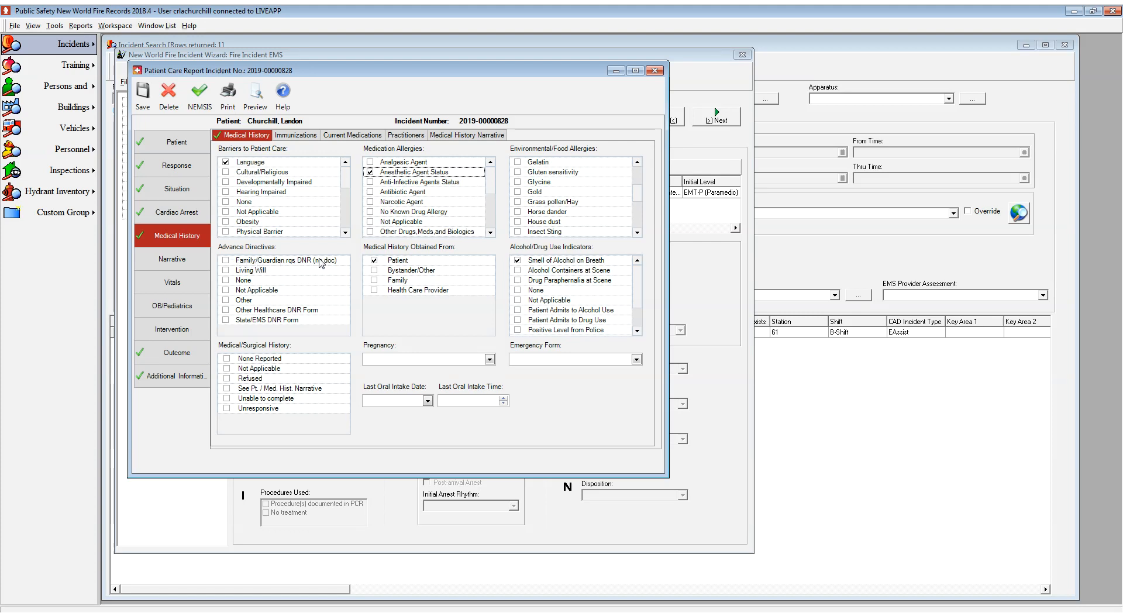
Step: Mark Family/Guardian rqs DNR (no doc), Living Will and State/EMS DNR Form as advance directives, and See Pt. / Med. Hist. Narrative as medical/surgical history
{"action": "left_click", "coordinate": [226, 260]}
{"action": "left_click", "coordinate": [226, 270]}
{"action": "left_click", "coordinate": [225, 320]}
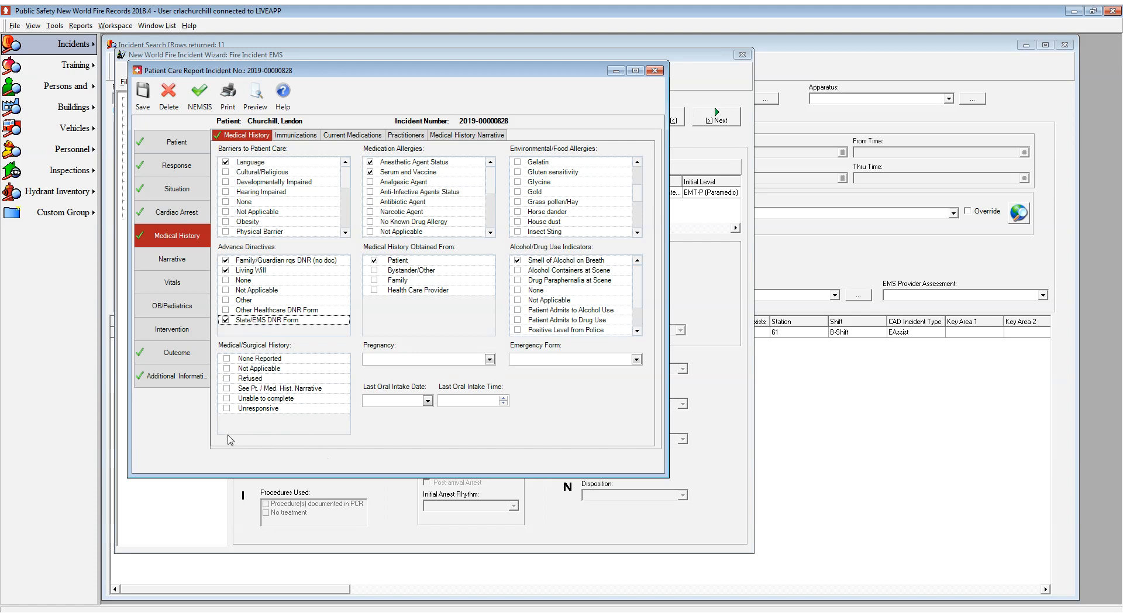
{"action": "left_click", "coordinate": [226, 388]}
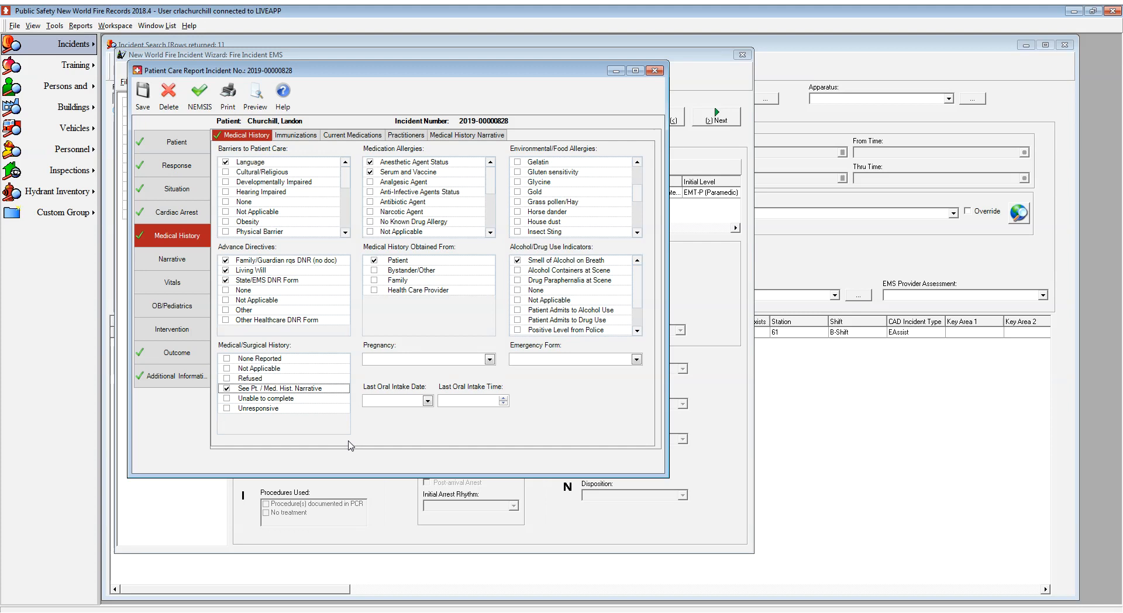
Step: Choose the patient's pregnancy status in the medical history
{"action": "left_click", "coordinate": [489, 359]}
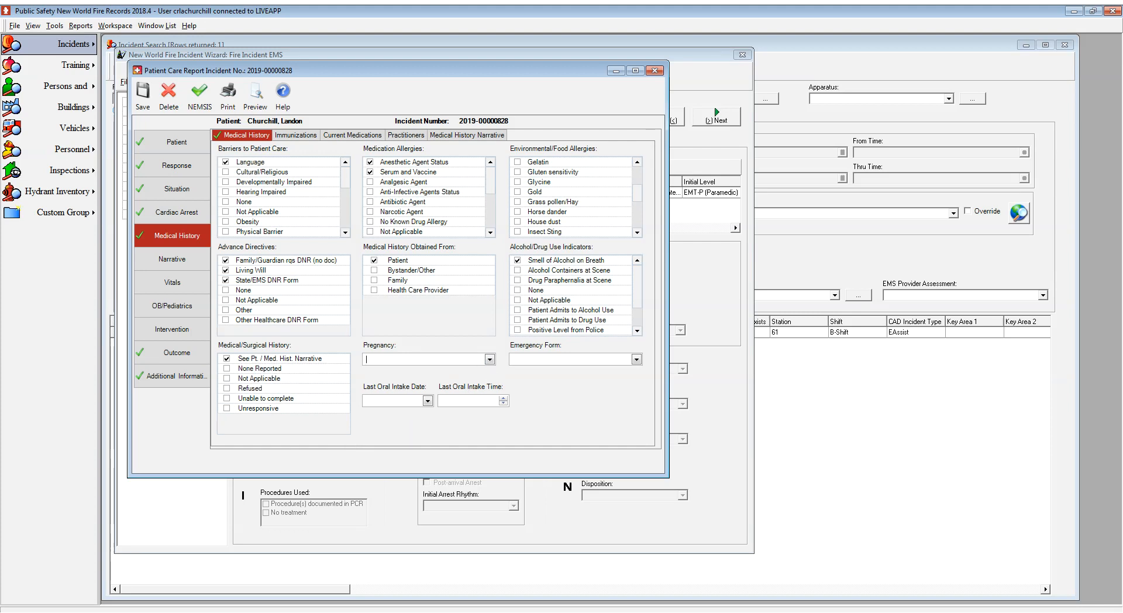
{"action": "key", "text": "Down"}
{"action": "key", "text": "Up"}
{"action": "left_click", "coordinate": [624, 363]}
Step: Look over the immunizations, current medications, practitioners and medical history narrative sections of the medical history
{"action": "left_click", "coordinate": [295, 135]}
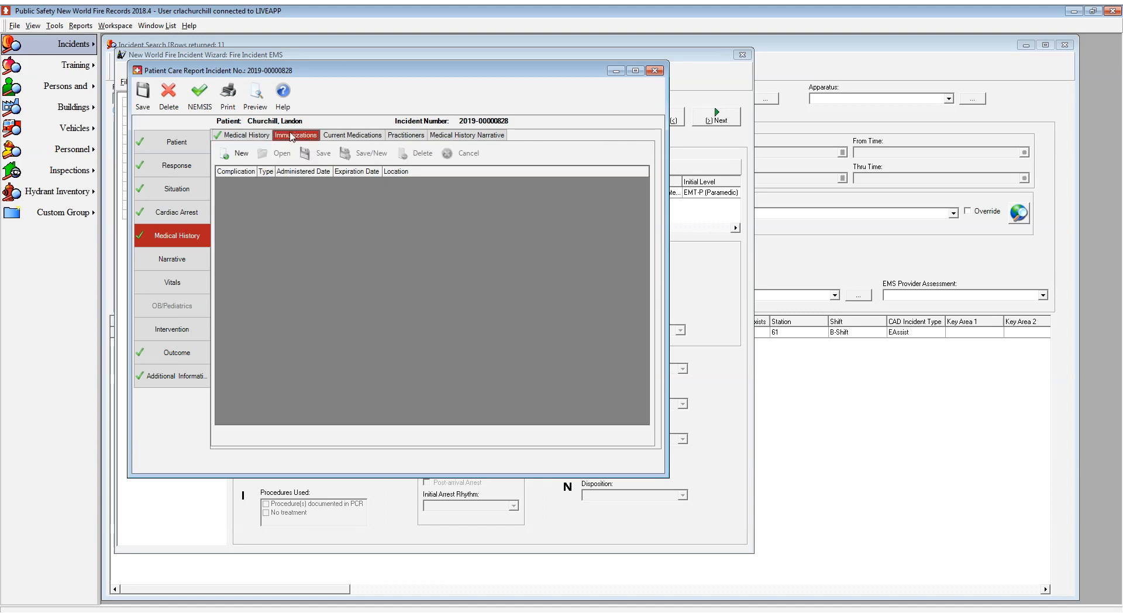
{"action": "left_click", "coordinate": [357, 135]}
{"action": "left_click", "coordinate": [406, 135]}
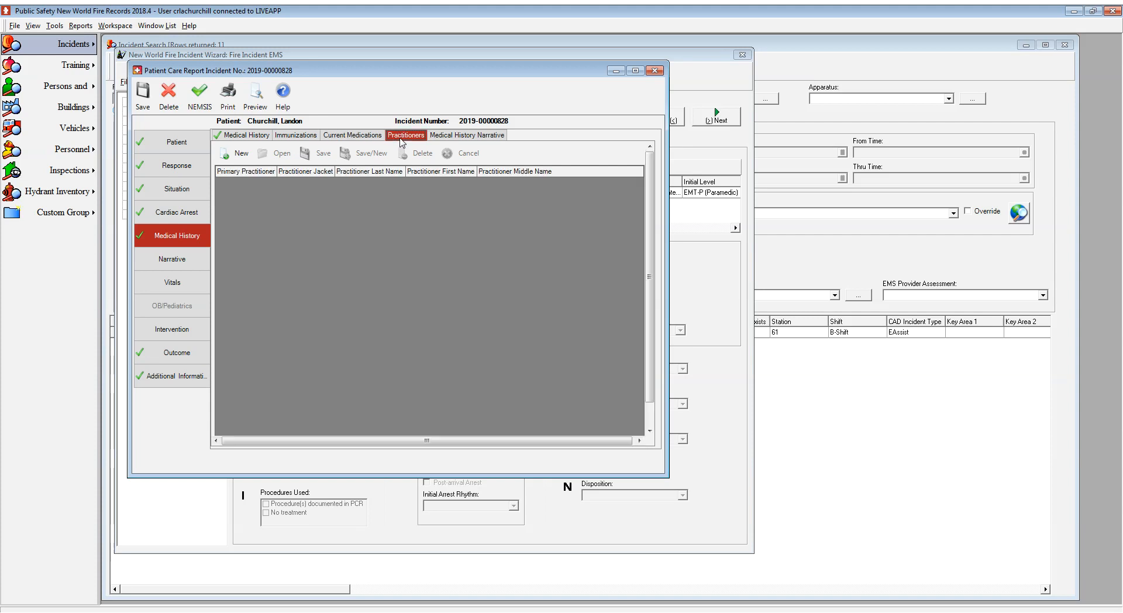
{"action": "left_click", "coordinate": [451, 136]}
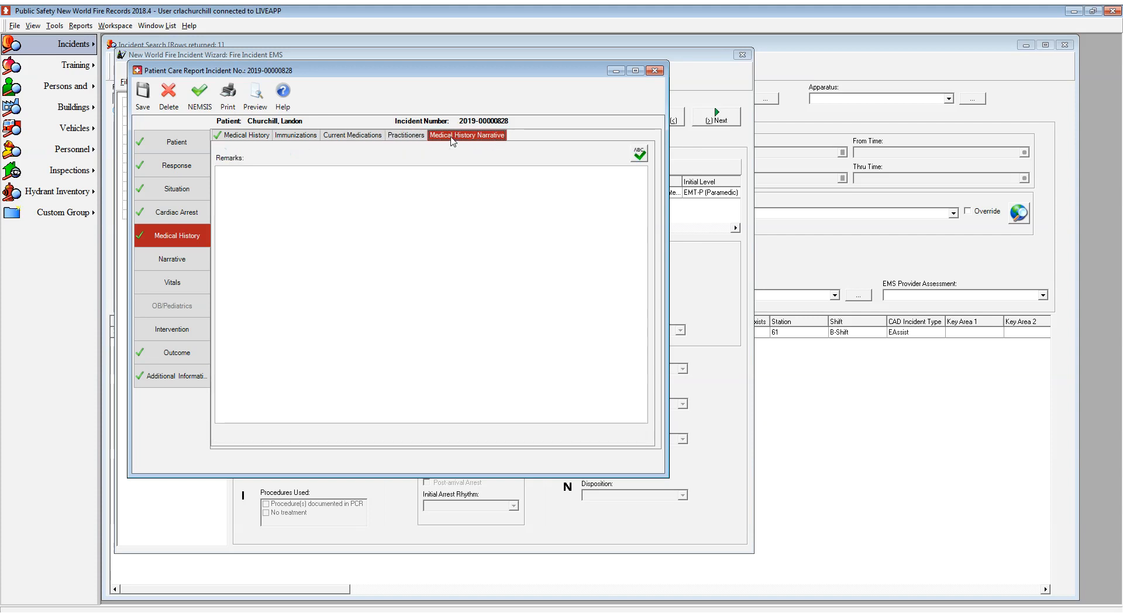
{"action": "left_click", "coordinate": [245, 136]}
{"action": "left_click", "coordinate": [451, 136]}
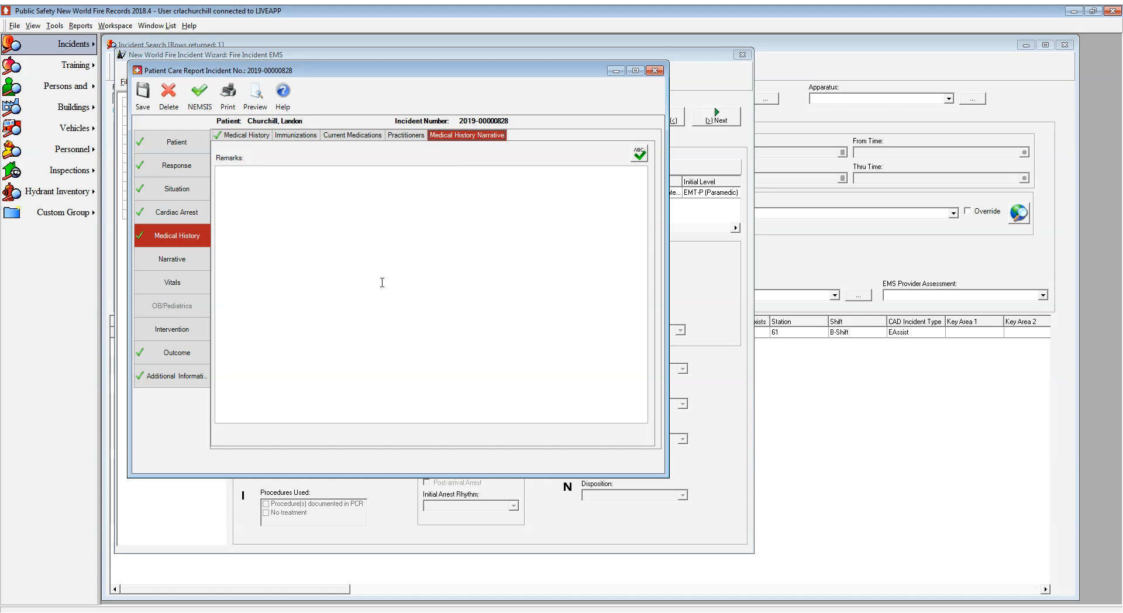
{"action": "left_click", "coordinate": [249, 140]}
Step: Paste the prepared report template into the patient narrative and look it over from beginning to end
{"action": "left_click", "coordinate": [194, 257]}
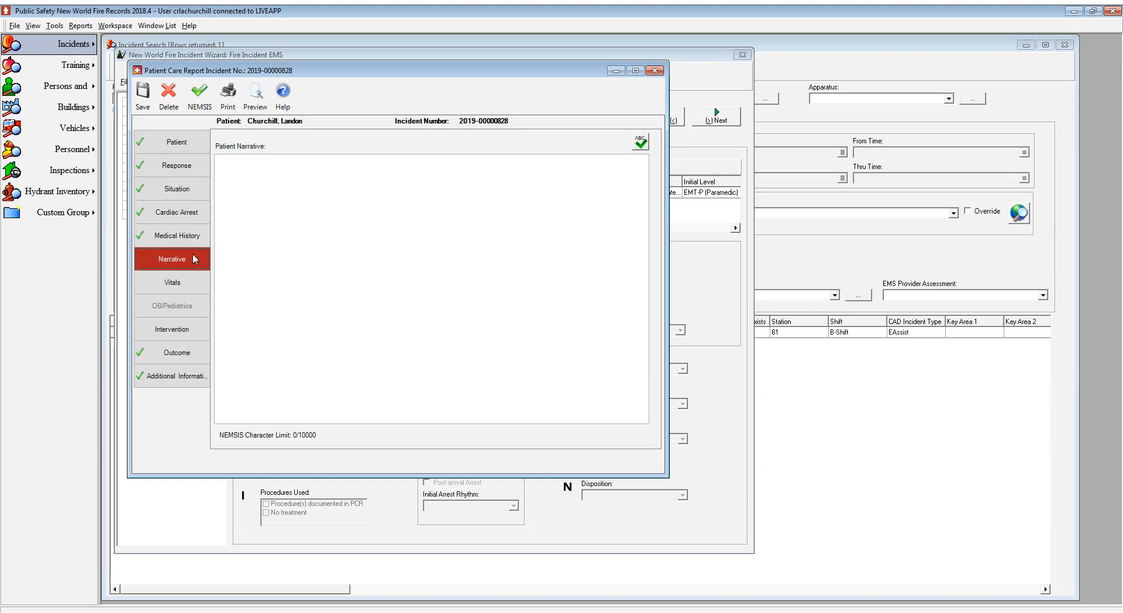
{"action": "left_click", "coordinate": [432, 612]}
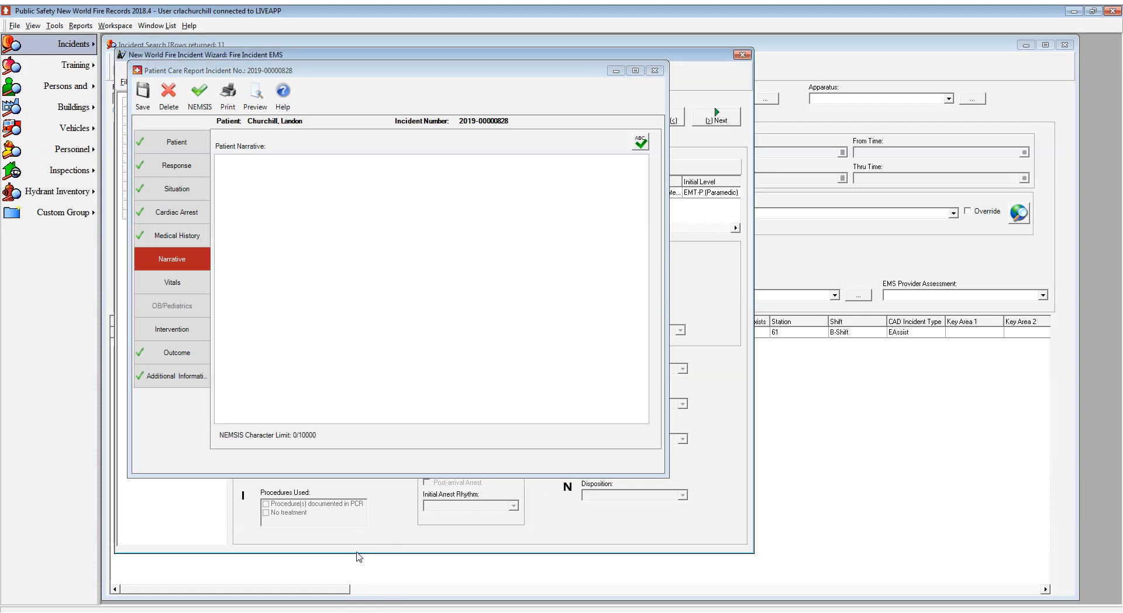
{"action": "left_click", "coordinate": [407, 283]}
{"action": "key", "text": "ctrl+v"}
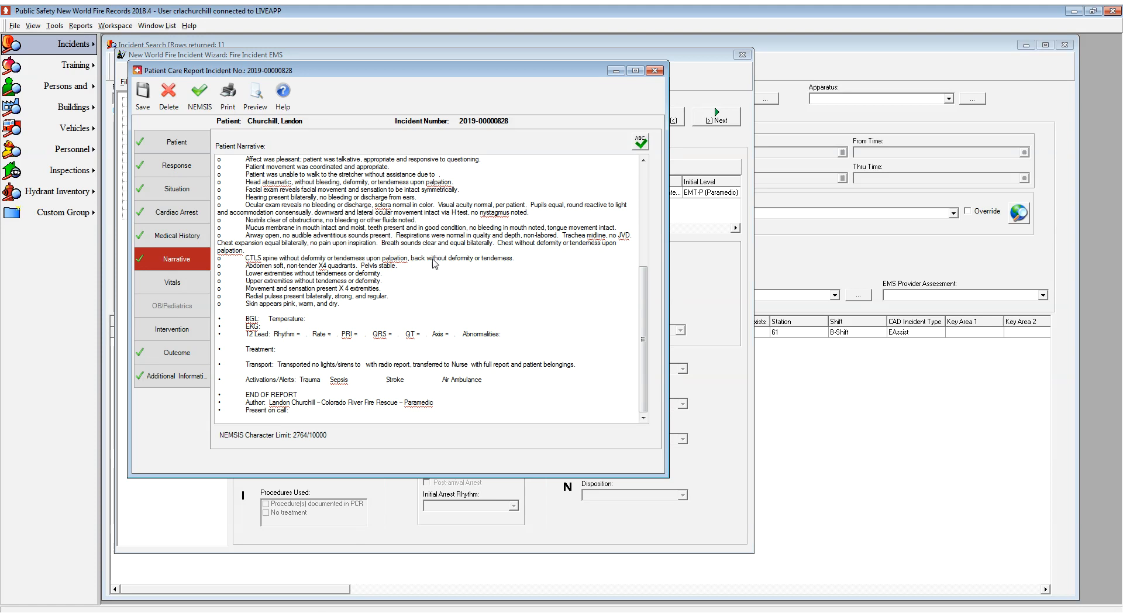
{"action": "left_click", "coordinate": [413, 298]}
{"action": "scroll", "coordinate": [430, 283], "scroll_direction": "up", "scroll_amount": 8}
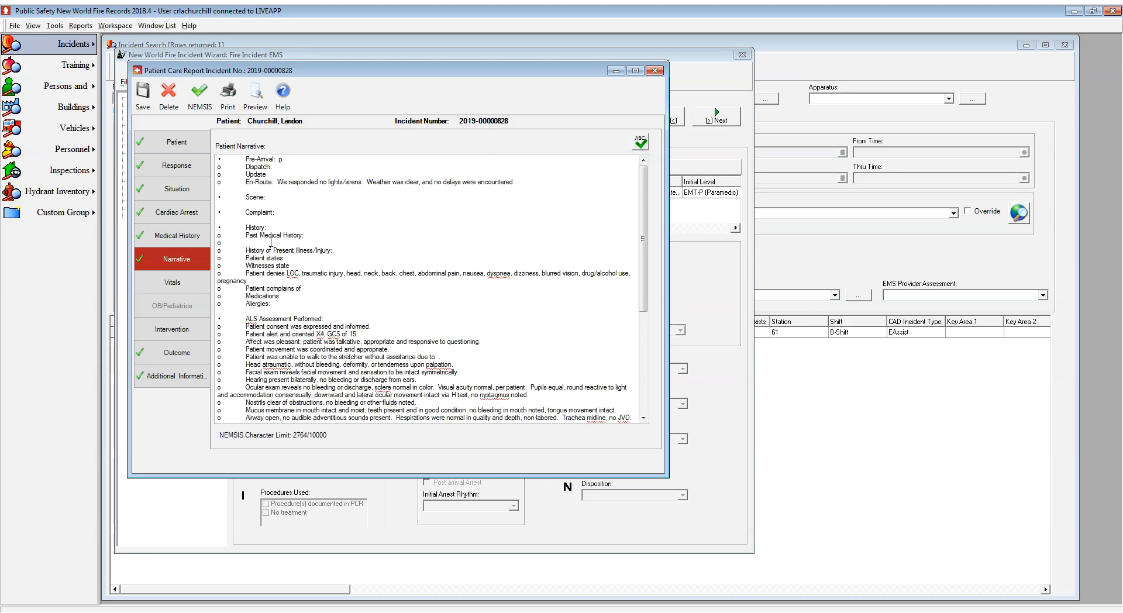
{"action": "scroll", "coordinate": [296, 264], "scroll_direction": "down", "scroll_amount": 8}
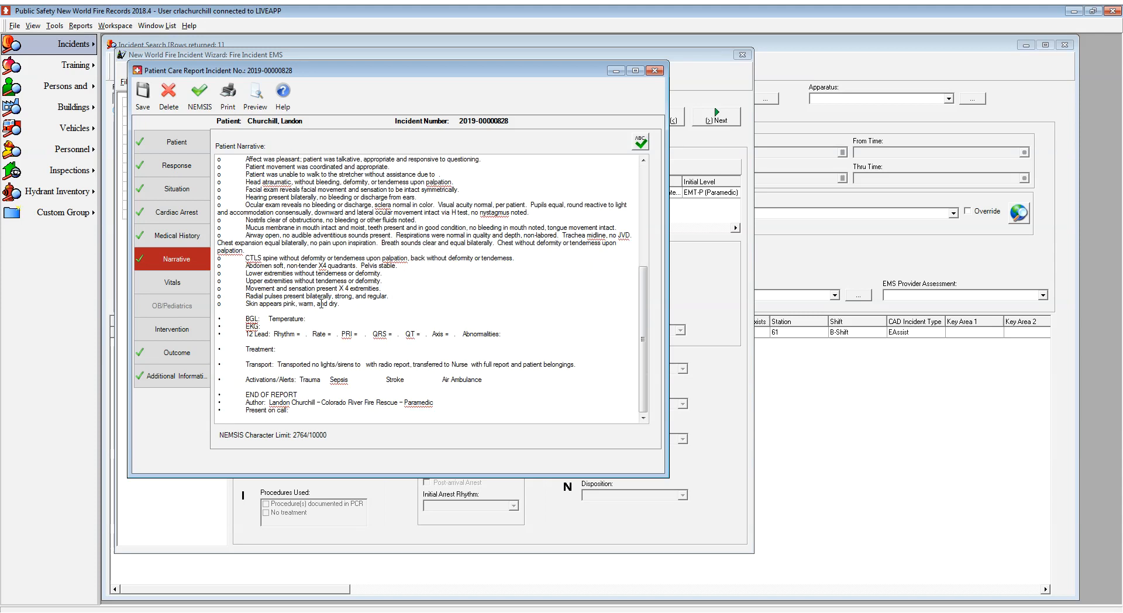
Step: Create a vitals record timed 15:31, choose who took the vitals and give Uncooperative as the reason for missing vitals
{"action": "left_click", "coordinate": [167, 291]}
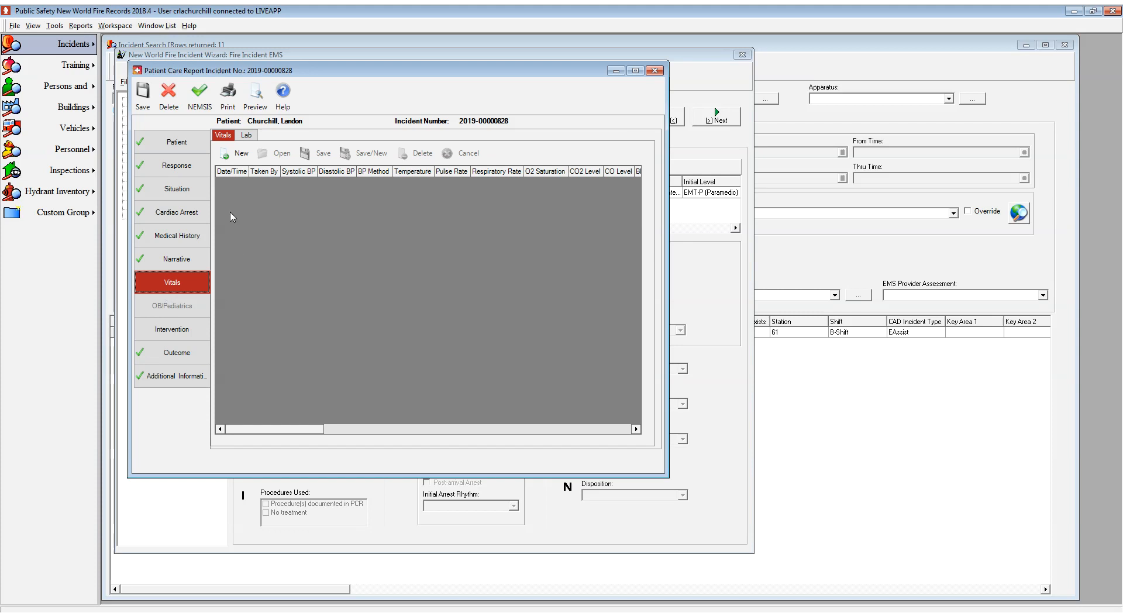
{"action": "left_click", "coordinate": [238, 156]}
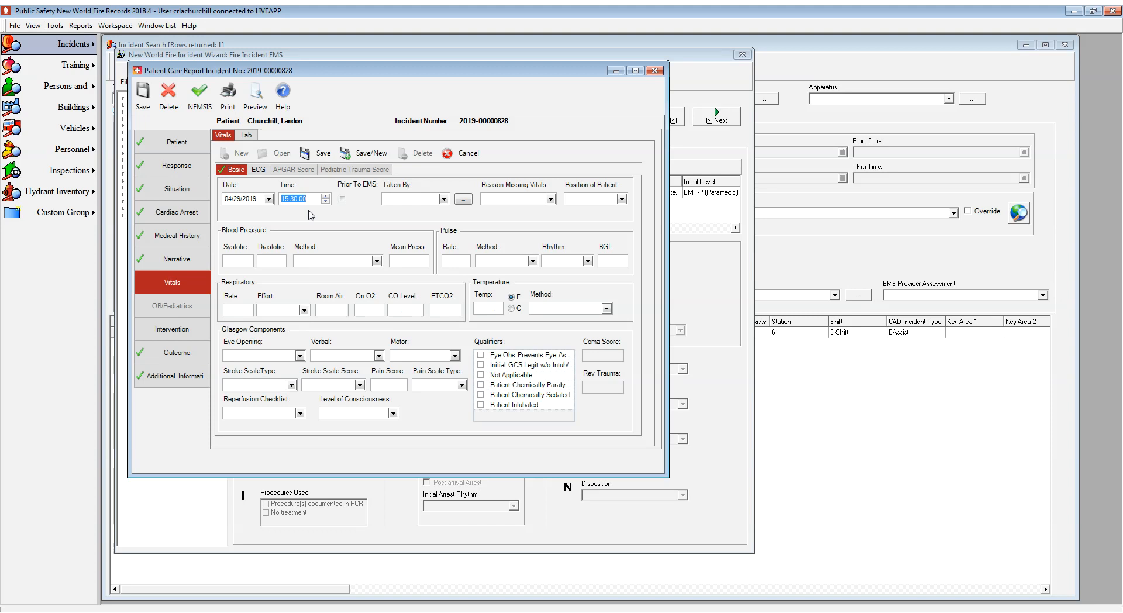
{"action": "type", "text": "15:31"}
{"action": "key", "text": "Tab"}
{"action": "key", "text": "Tab"}
{"action": "key", "text": "Tab"}
{"action": "key", "text": "Tab"}
{"action": "key", "text": "u"}
Step: Set the position of the patient to Sitting in the vitals record
{"action": "left_click", "coordinate": [595, 199]}
{"action": "type", "text": "sit"}
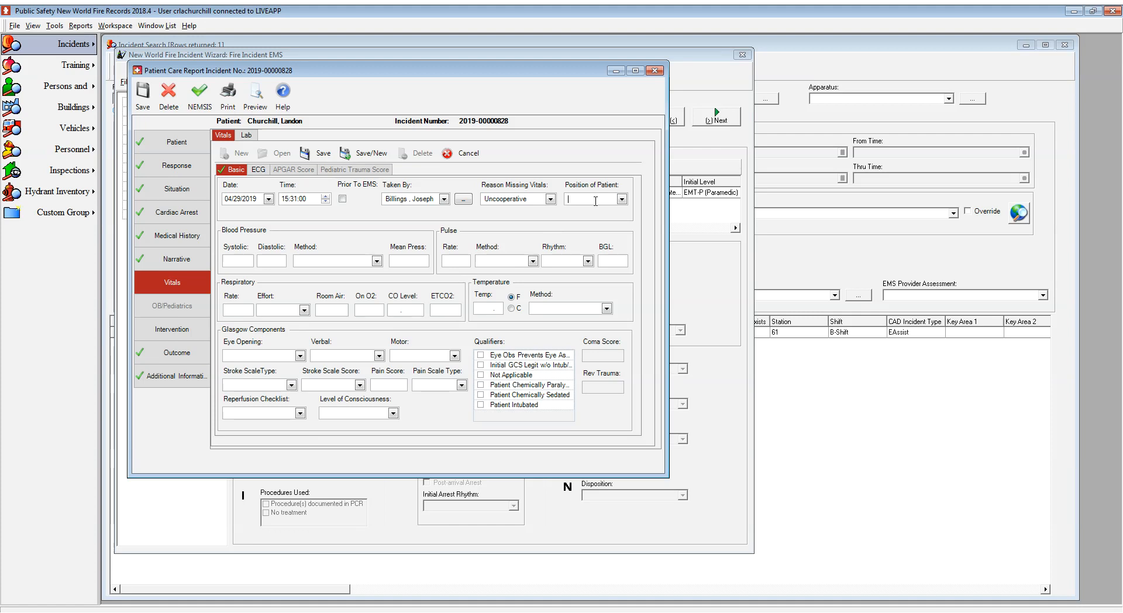
{"action": "key", "text": "BackSpace"}
{"action": "key", "text": "BackSpace"}
{"action": "key", "text": "BackSpace"}
{"action": "left_click", "coordinate": [573, 263]}
Step: Enter the blood pressure as 180 systolic over 110 diastolic, taken by Manual Cuff, with a mean pressure of 133
{"action": "left_click", "coordinate": [228, 262]}
{"action": "type", "text": "180"}
{"action": "left_click", "coordinate": [368, 261]}
{"action": "left_click", "coordinate": [329, 315]}
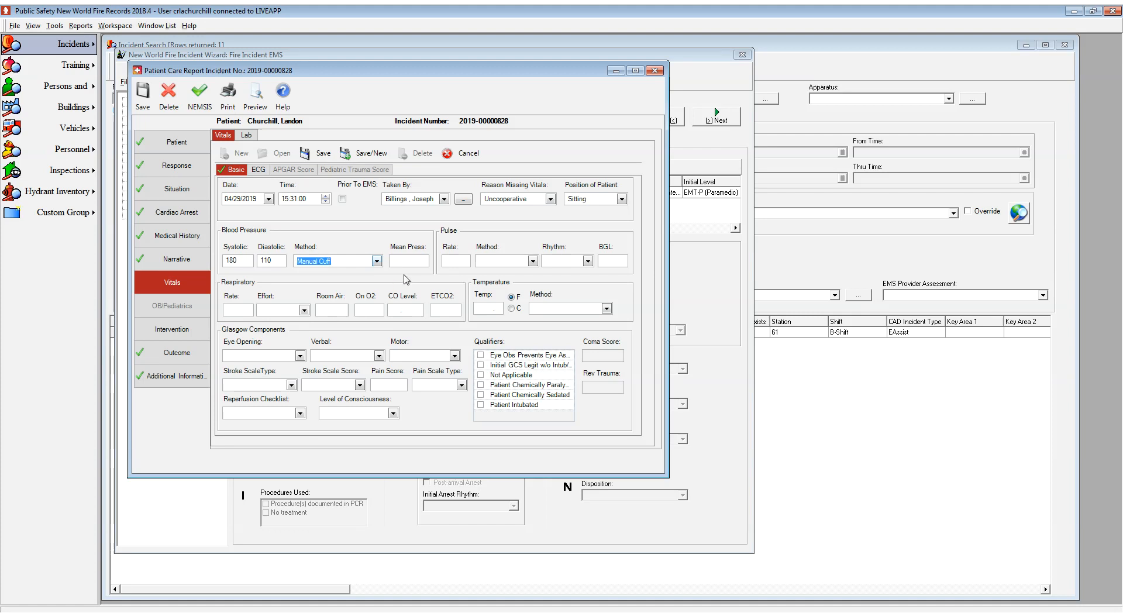
{"action": "left_click", "coordinate": [408, 261]}
{"action": "type", "text": "133"}
Step: Enter a pulse rate of 122 with Palpated as the method
{"action": "key", "text": "Tab"}
{"action": "type", "text": "22"}
{"action": "key", "text": "Down"}
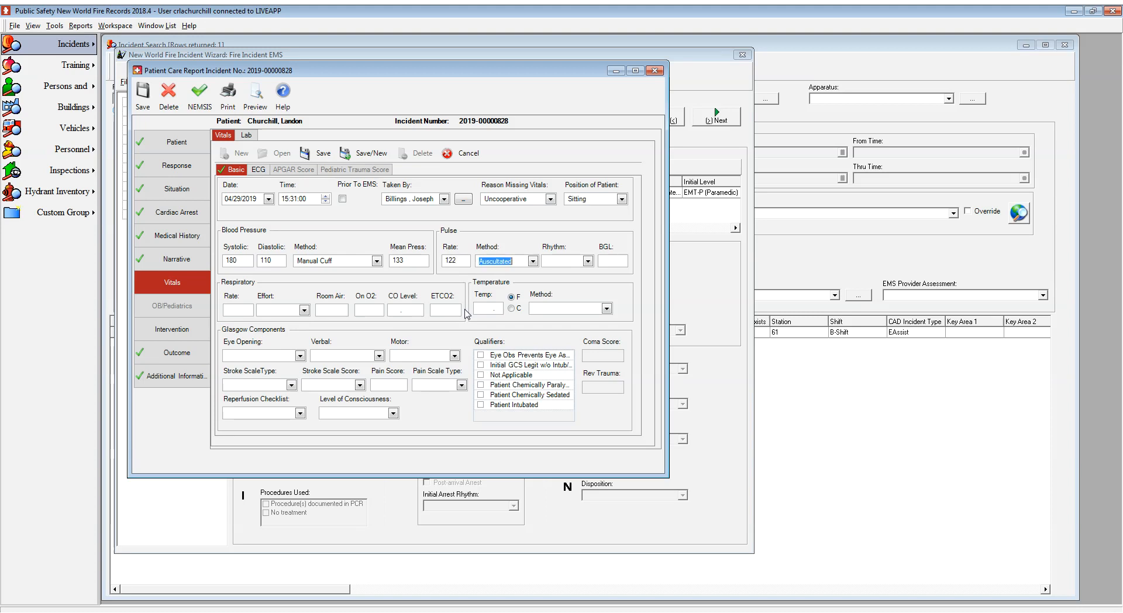
{"action": "key", "text": "Down"}
{"action": "key", "text": "Down"}
{"action": "left_click", "coordinate": [502, 336]}
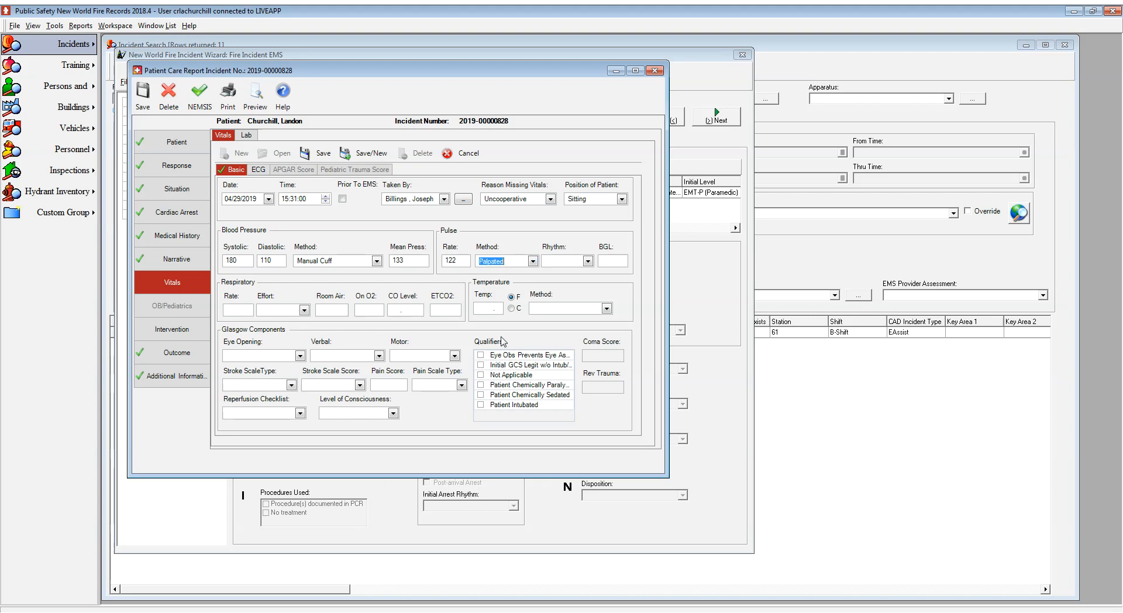
Step: Set the pulse rhythm to Regularly Irregular and enter a BGL of 412
{"action": "left_click", "coordinate": [587, 261]}
{"action": "type", "text": "R"}
{"action": "left_click", "coordinate": [611, 260]}
{"action": "type", "text": "412"}
{"action": "key", "text": "Tab"}
Step: Enter a respiratory rate of 24 with Weak/Agonal effort, 54 on room air and an ETCO2 of 87
{"action": "type", "text": "24"}
{"action": "key", "text": "Tab"}
{"action": "key", "text": "Down"}
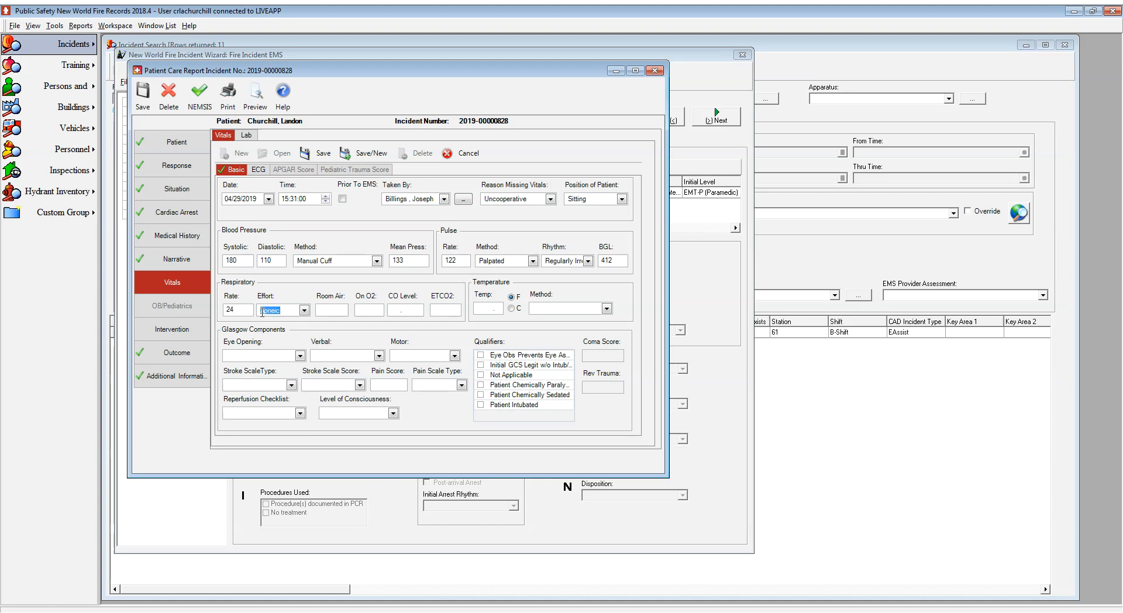
{"action": "key", "text": "Down"}
{"action": "key", "text": "Down"}
{"action": "key", "text": "Down"}
{"action": "key", "text": "Tab"}
{"action": "type", "text": "54"}
{"action": "type", "text": "87"}
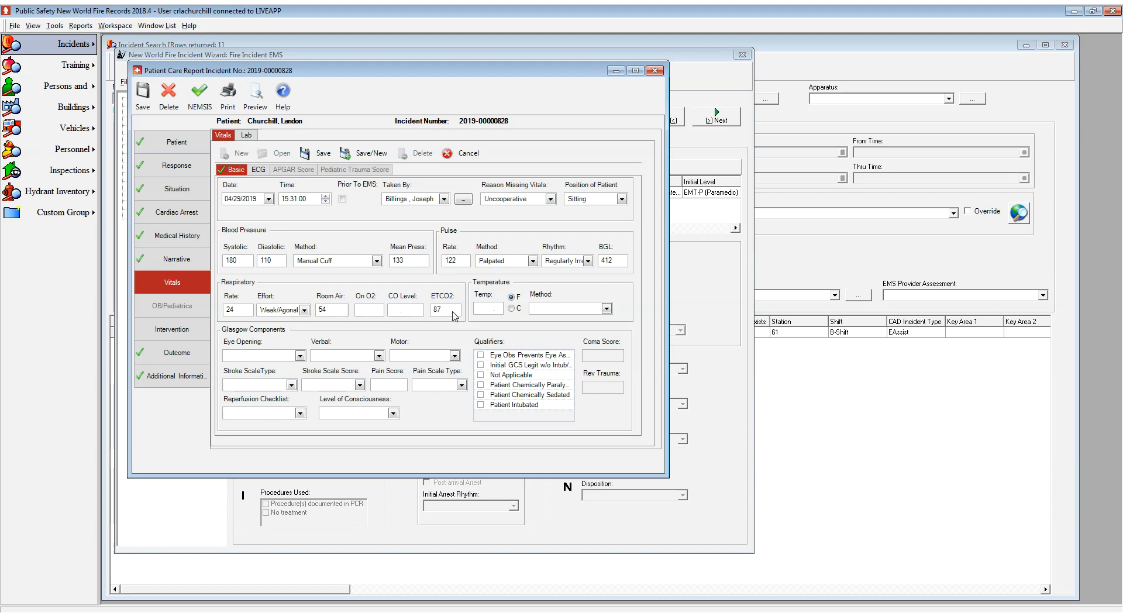
Step: Enter a temperature of 101.5 F with Oral as the method
{"action": "key", "text": "Tab"}
{"action": "type", "text": "10"}
{"action": "key", "text": "Tab"}
{"action": "left_click", "coordinate": [551, 364]}
Step: Set the Glasgow components: eye opening Unable to Complete, verbal 4 Gives Confused Answers and motor 2 Shows Abnormal
{"action": "left_click", "coordinate": [299, 357]}
{"action": "left_click", "coordinate": [267, 440]}
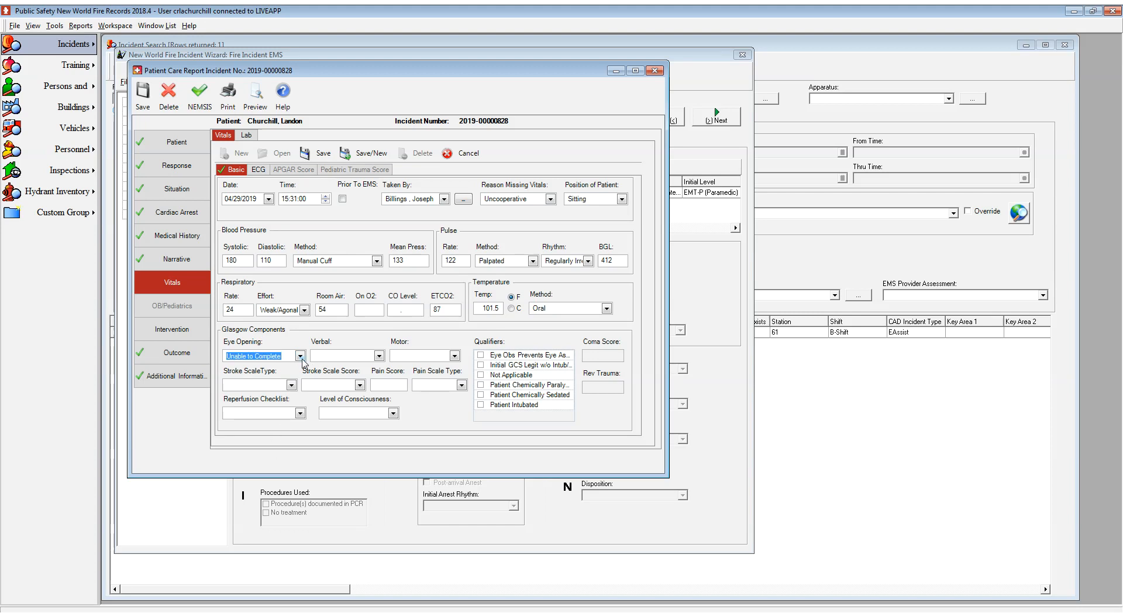
{"action": "left_click", "coordinate": [381, 357]}
{"action": "left_click", "coordinate": [345, 415]}
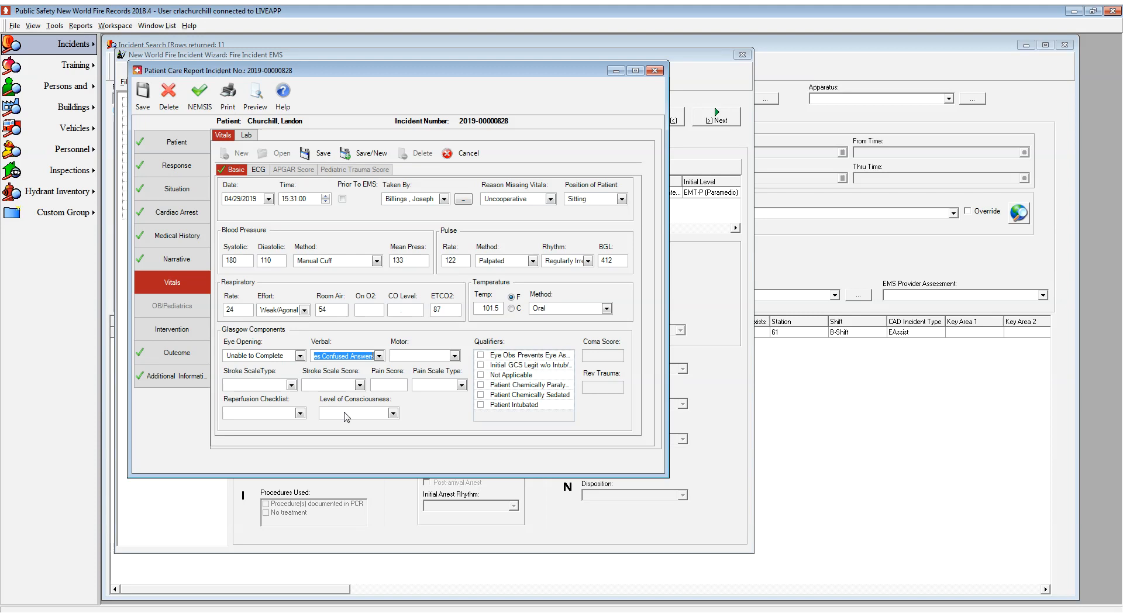
{"action": "left_click", "coordinate": [456, 357]}
{"action": "left_click", "coordinate": [470, 399]}
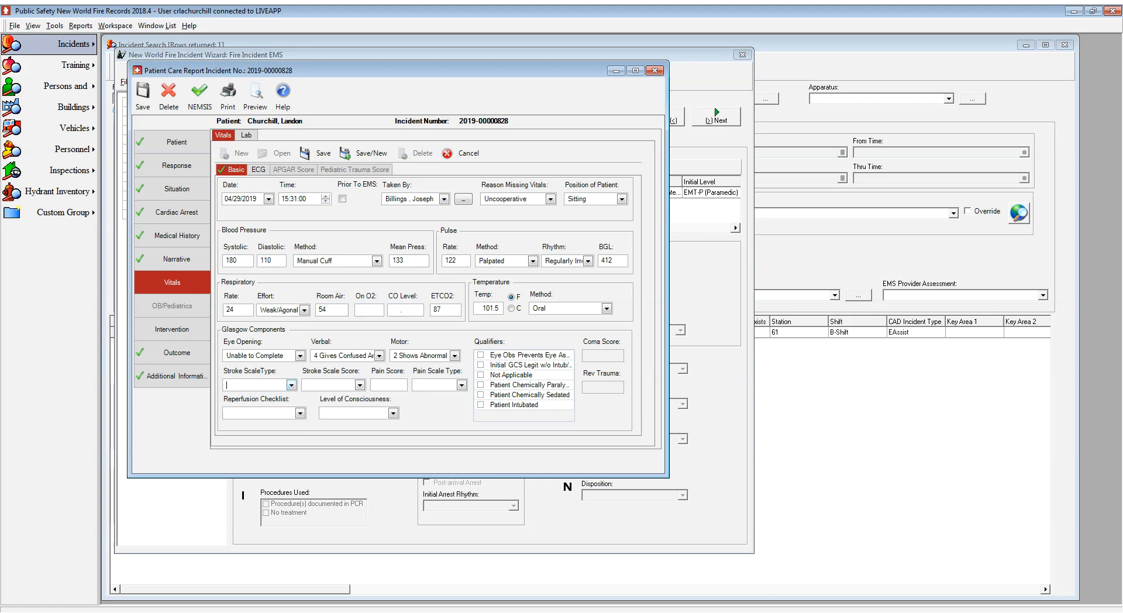
Step: Set the stroke scale to Miami Emerg. Neuro with a Positive score, and enter a pain score of 9 with a pain scale type
{"action": "left_click", "coordinate": [247, 449]}
{"action": "left_click", "coordinate": [361, 385]}
{"action": "type", "text": "Positive"}
{"action": "left_click", "coordinate": [392, 386]}
{"action": "type", "text": "9"}
{"action": "key", "text": "Tab"}
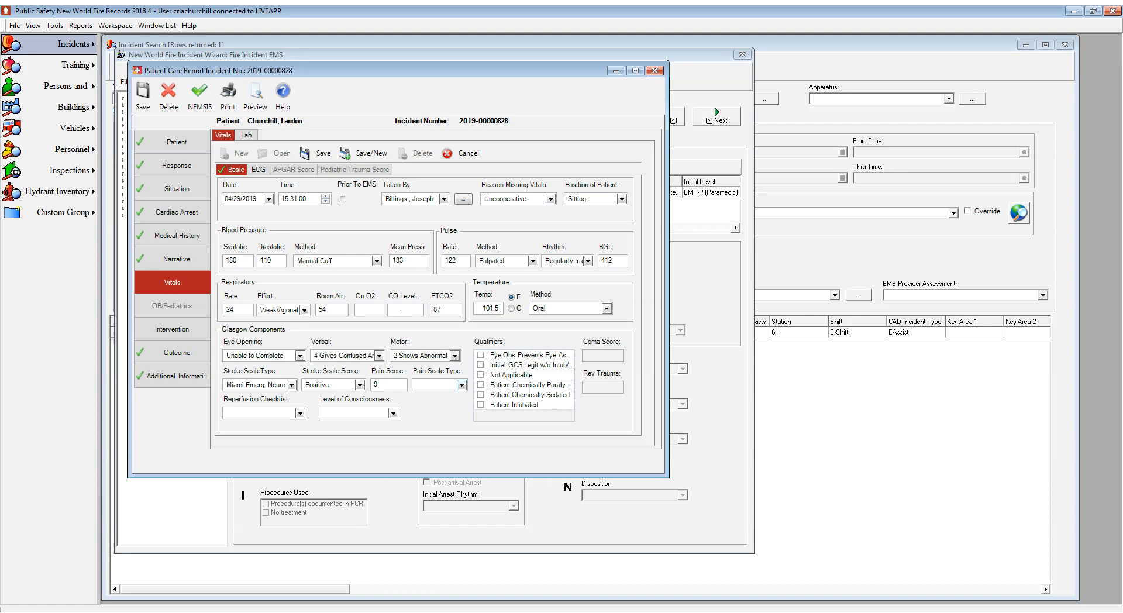
{"action": "key", "text": "Down"}
{"action": "key", "text": "Tab"}
Step: Set the ECG type to 12 Lead-Left Sided with Manual Interpretation
{"action": "left_click", "coordinate": [258, 169]}
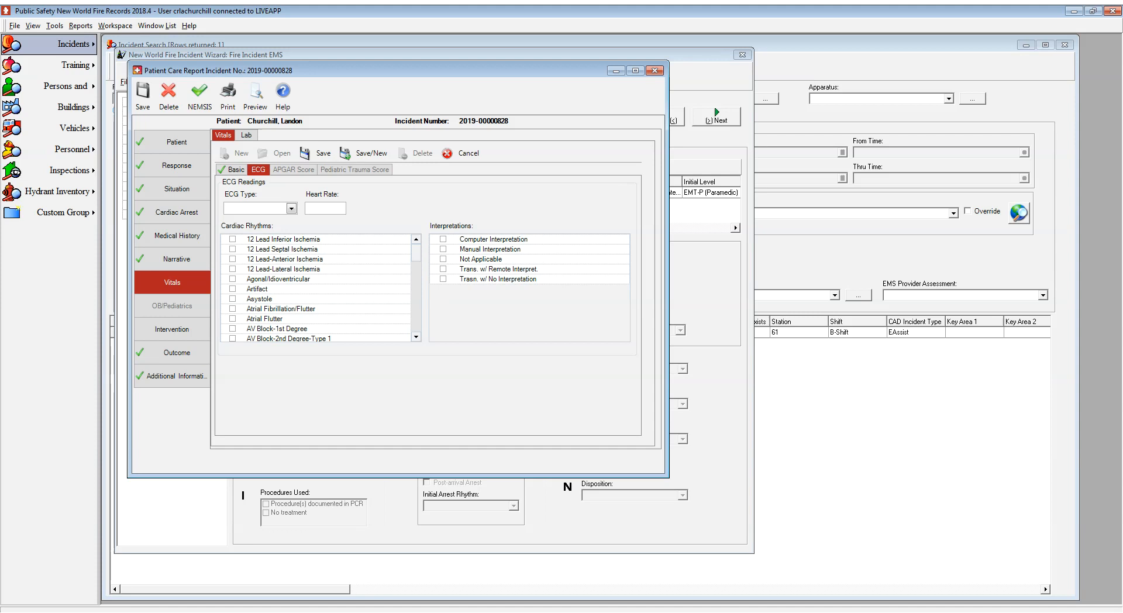
{"action": "left_click", "coordinate": [267, 233]}
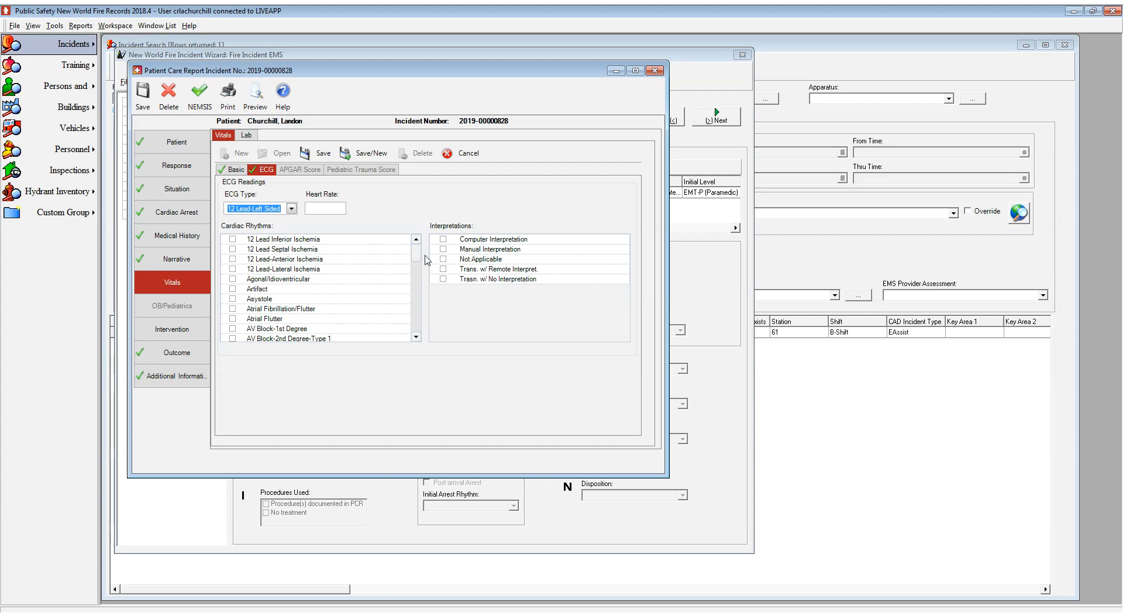
{"action": "left_click", "coordinate": [442, 251]}
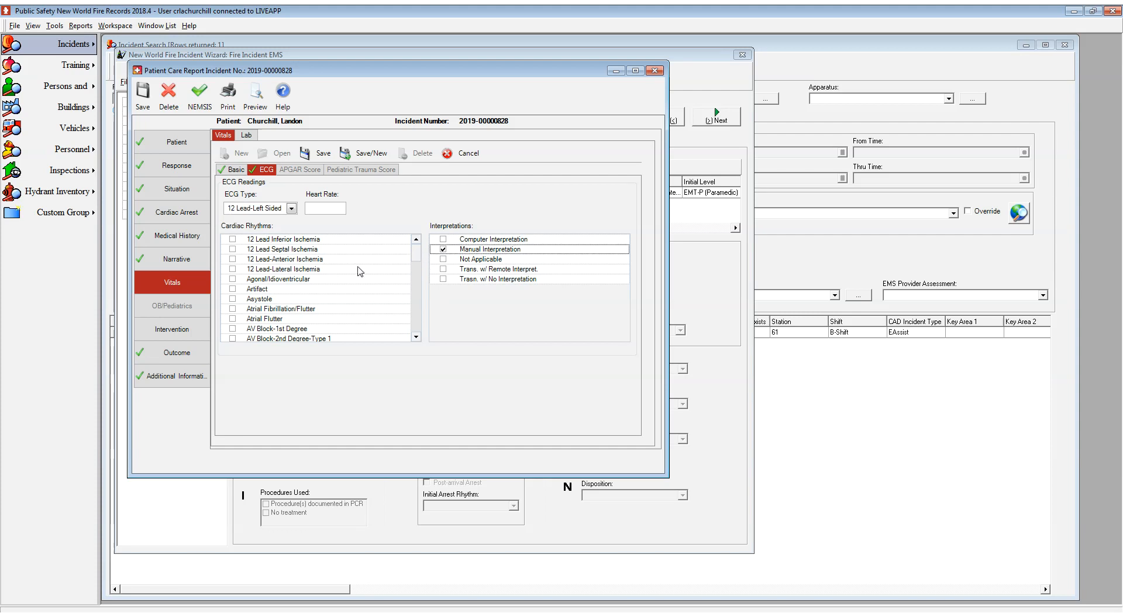
Step: Mark cardiac rhythms including 12 Lead-Anterior Ischemia, Atrial Fibrillation/Flutter and Premature Ventricular (PVC), and save the vitals record
{"action": "left_click", "coordinate": [233, 259]}
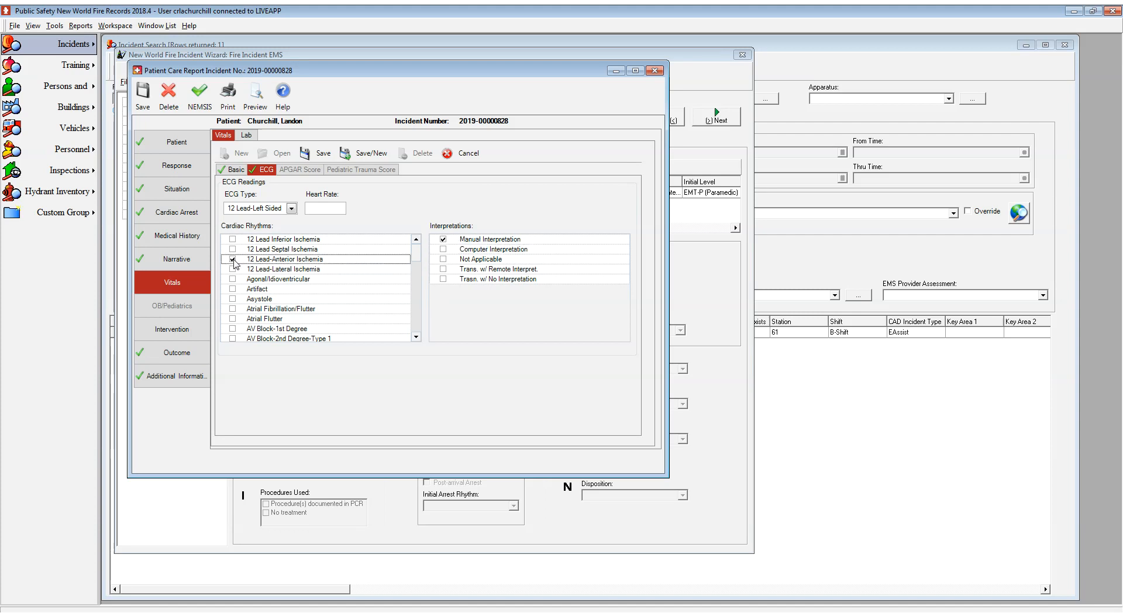
{"action": "left_click", "coordinate": [233, 309]}
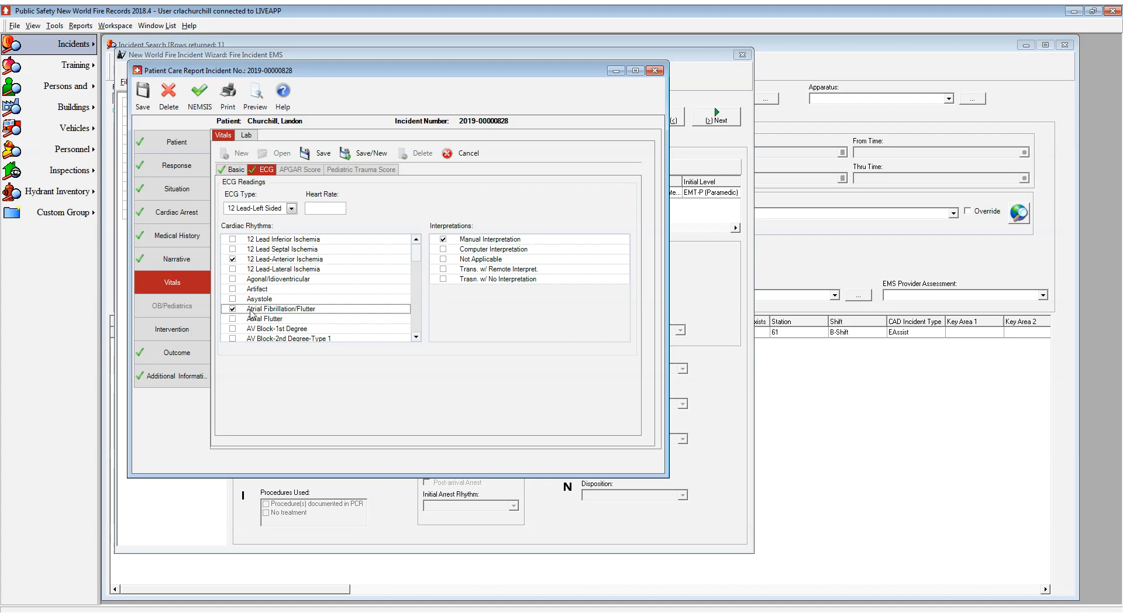
{"action": "left_click", "coordinate": [417, 320]}
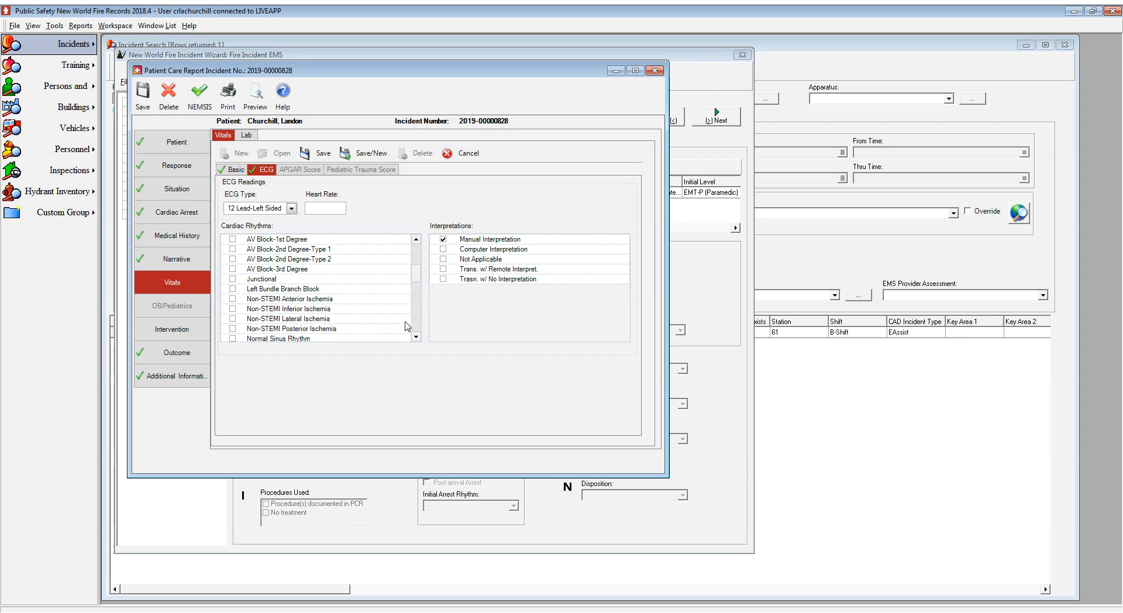
{"action": "left_click", "coordinate": [233, 279]}
{"action": "left_click", "coordinate": [417, 325]}
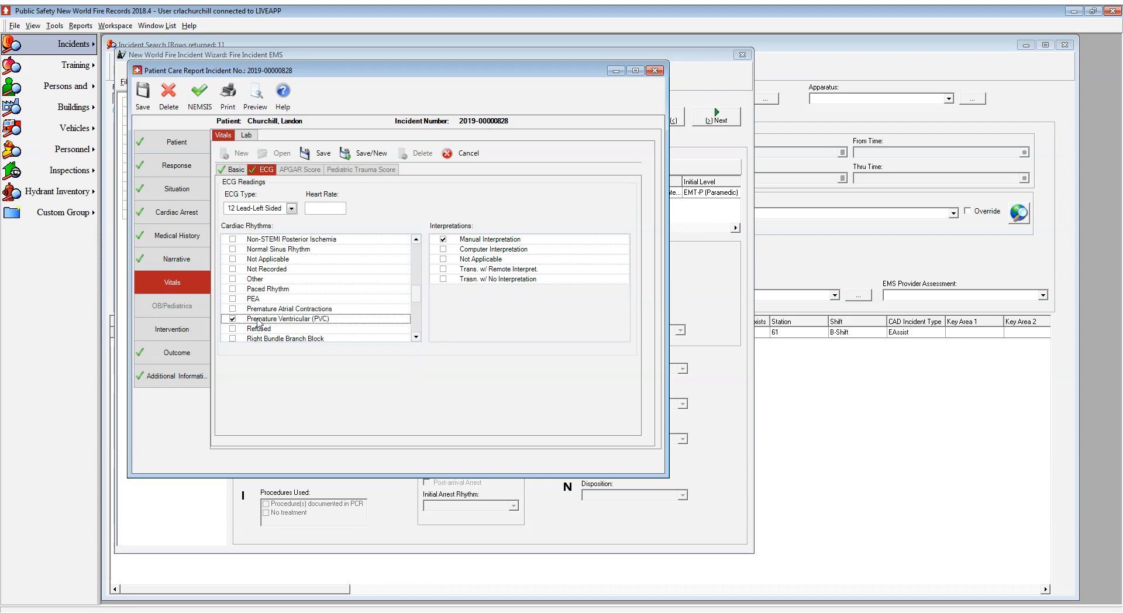
{"action": "left_click", "coordinate": [417, 319]}
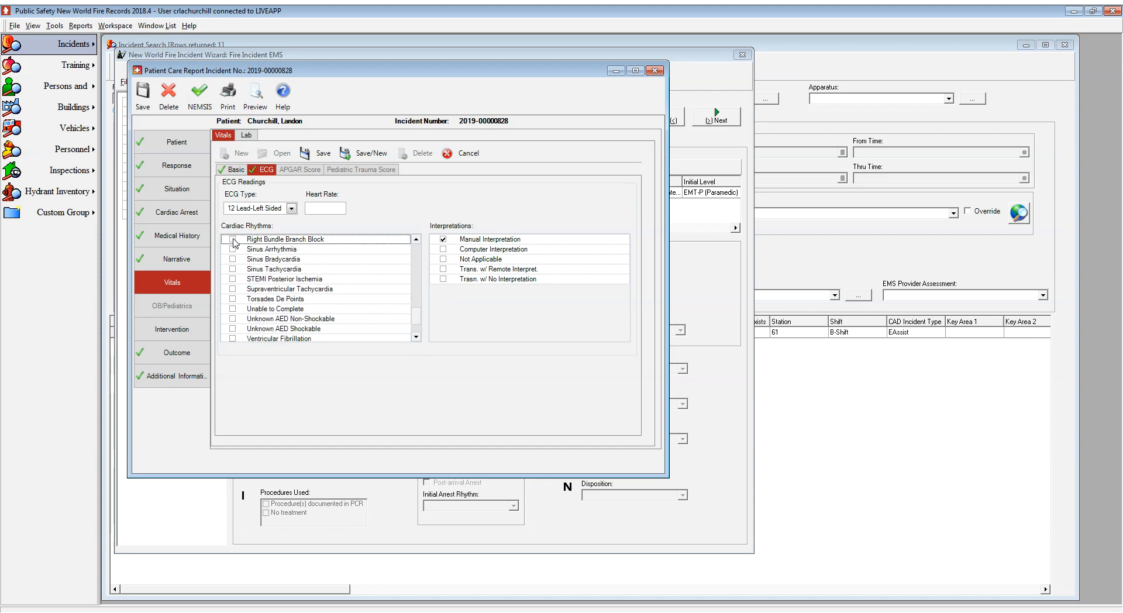
{"action": "left_click", "coordinate": [417, 328]}
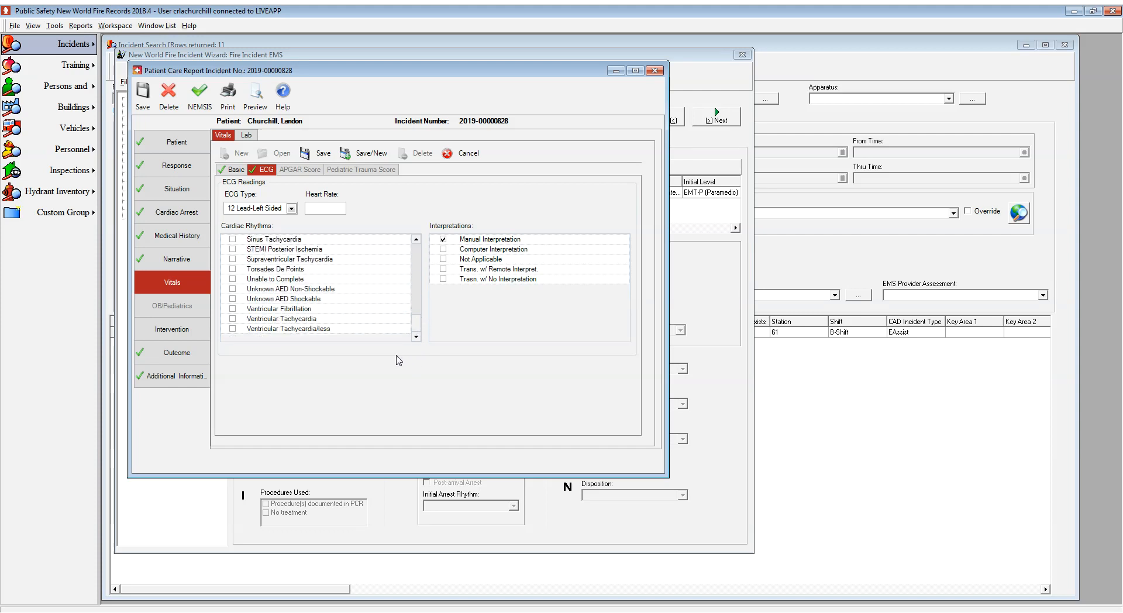
{"action": "left_click", "coordinate": [315, 155]}
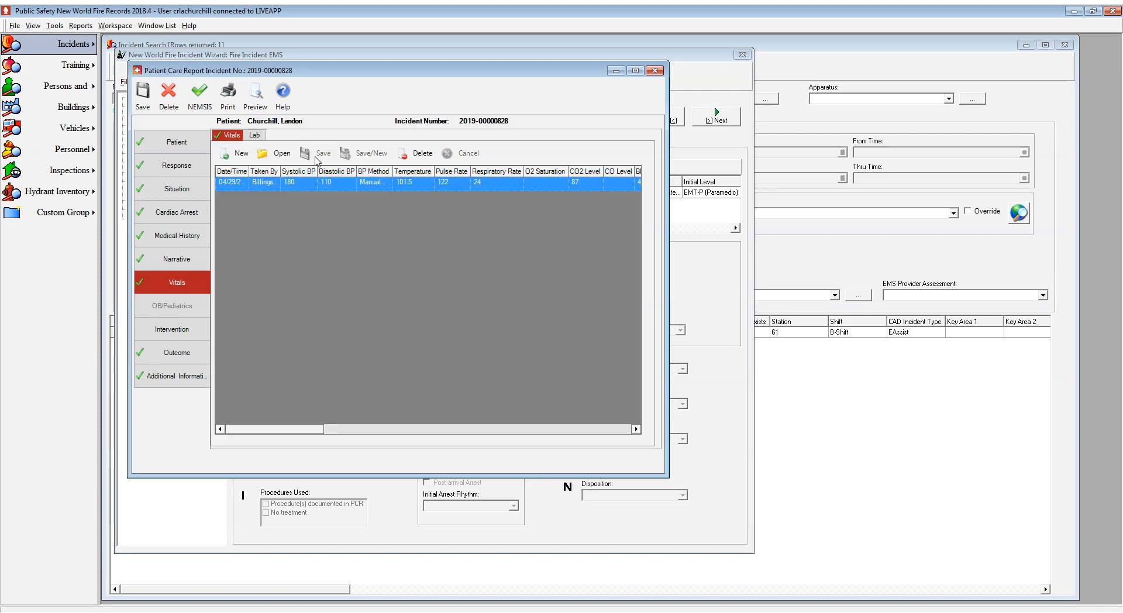
Step: Start another vitals record timed 15:36, choosing who took the vitals and Semi-Fowlers as the position of the patient
{"action": "double_click", "coordinate": [255, 182]}
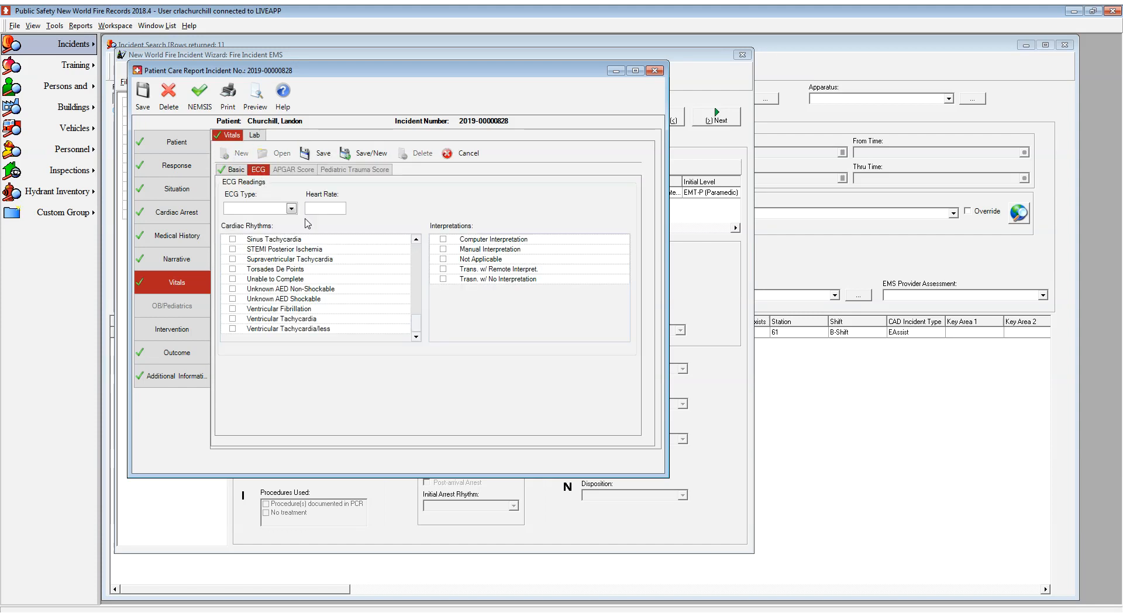
{"action": "left_click", "coordinate": [235, 170]}
{"action": "left_click", "coordinate": [309, 198]}
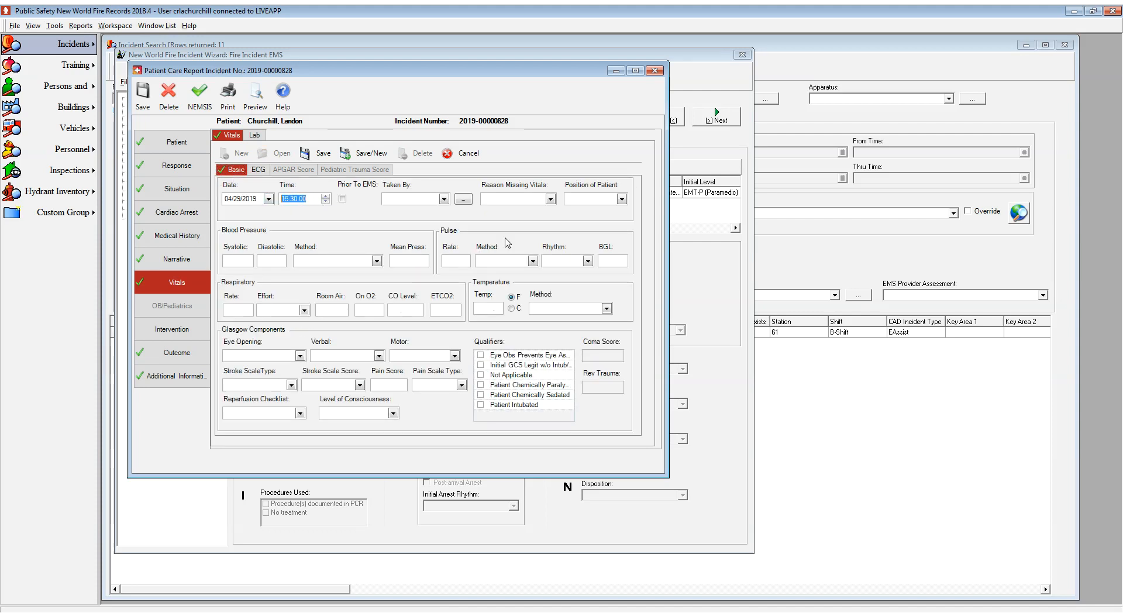
{"action": "type", "text": "1536"}
{"action": "left_click", "coordinate": [395, 197]}
{"action": "type", "text": "bill"}
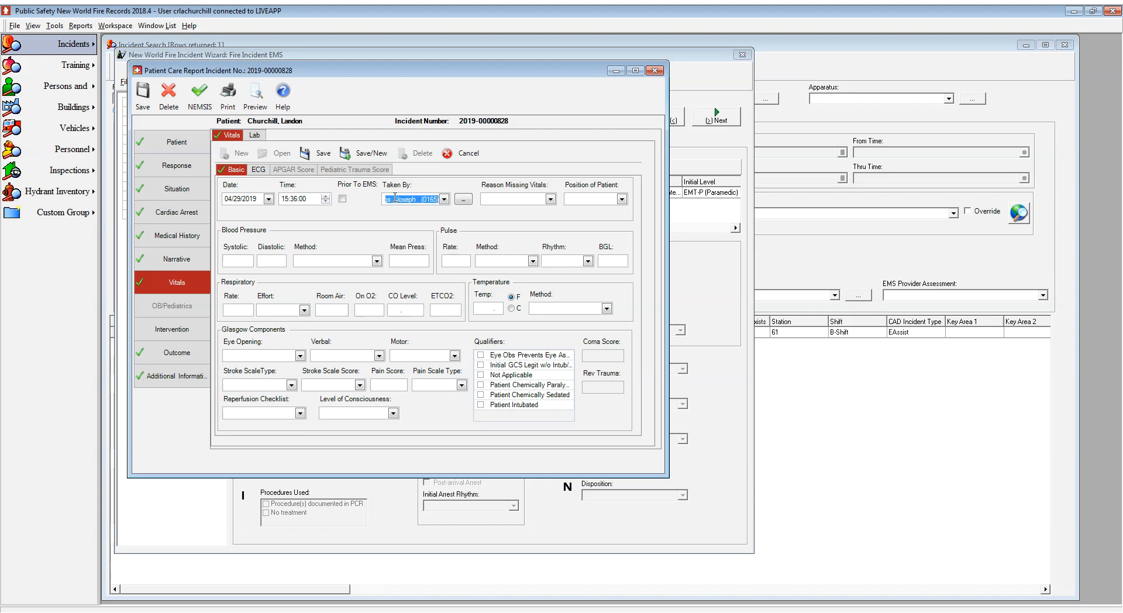
{"action": "key", "text": "Tab"}
{"action": "type", "text": "su"}
{"action": "key", "text": "Tab"}
Step: Enter the blood pressure as 120 systolic over 80 diastolic, taken by Automated Cuff, with a mean pressure of 93
{"action": "type", "text": "120"}
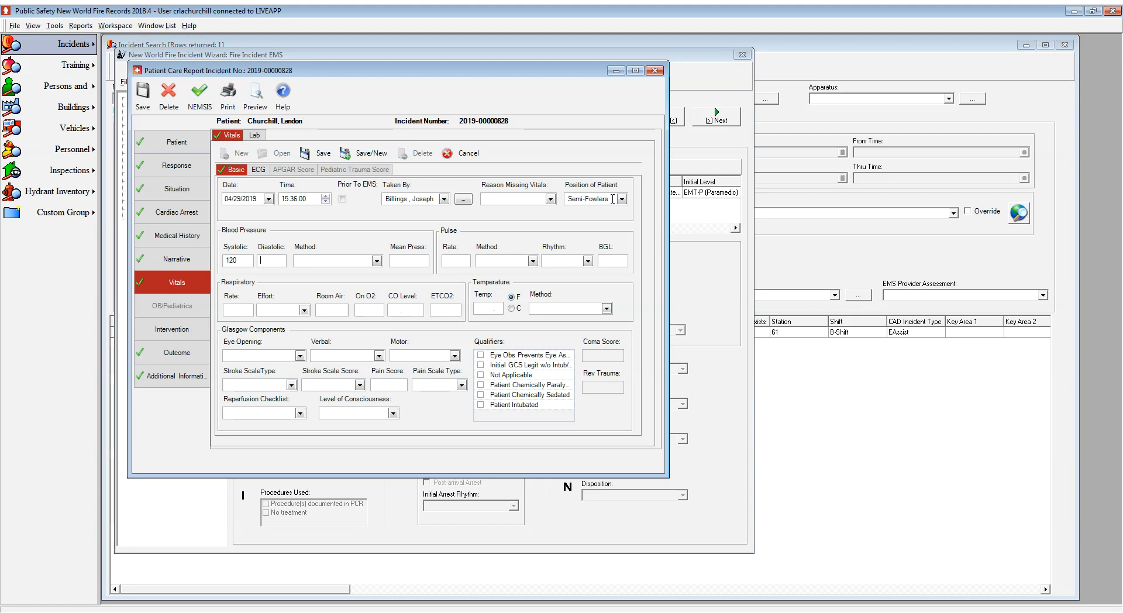
{"action": "type", "text": "80au"}
{"action": "key", "text": "Tab"}
{"action": "type", "text": "93"}
{"action": "key", "text": "Tab"}
Step: Enter a pulse rate of 80 with an Electronic Monitor - Other method and a Regular rhythm
{"action": "type", "text": "80"}
{"action": "key", "text": "Tab"}
{"action": "type", "text": "au"}
{"action": "key", "text": "Down"}
{"action": "key", "text": "Down"}
{"action": "key", "text": "Down"}
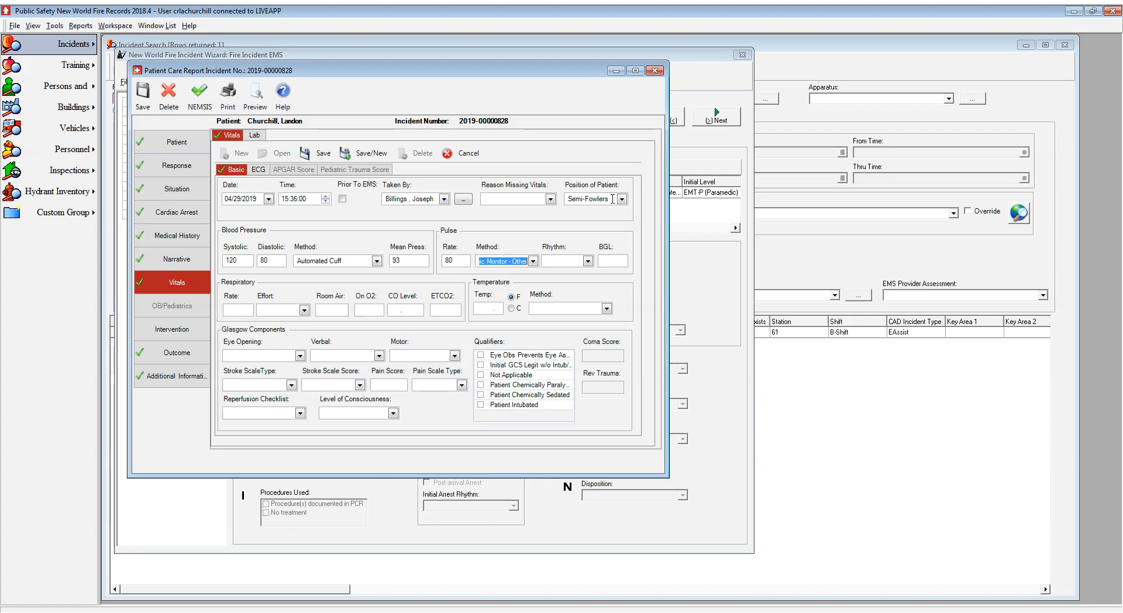
{"action": "key", "text": "Down"}
{"action": "key", "text": "Up"}
{"action": "key", "text": "Tab"}
{"action": "key", "text": "Down"}
{"action": "key", "text": "Down"}
{"action": "key", "text": "Tab"}
Step: Enter a respiratory rate of 14 with Labored effort, an O2 saturation of 99 and an ETCO2 of 44
{"action": "type", "text": "14"}
{"action": "key", "text": "Tab"}
{"action": "key", "text": "Down"}
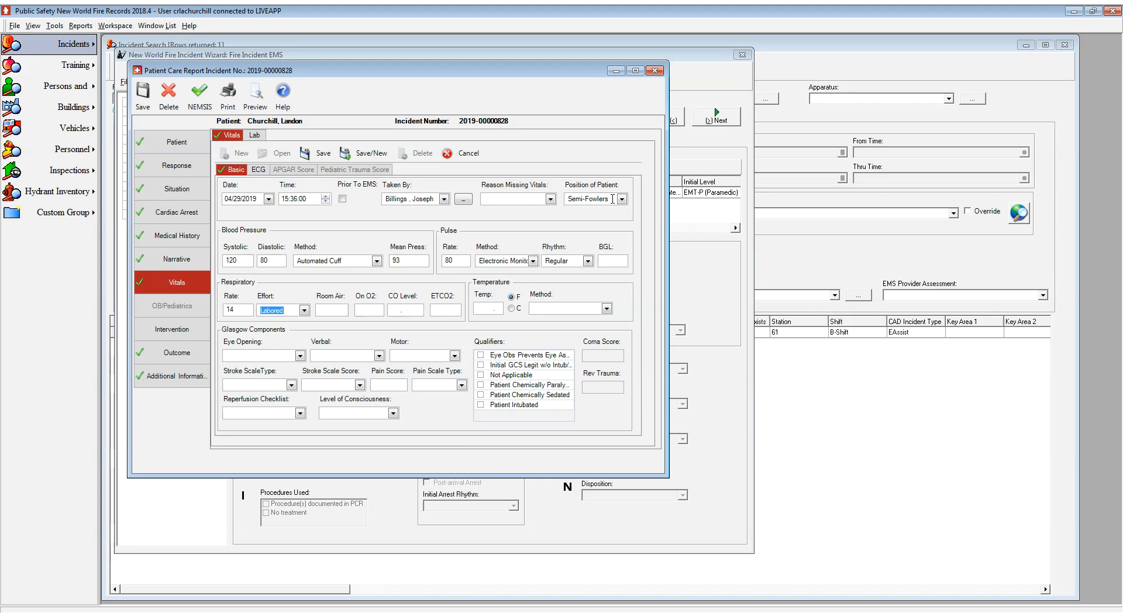
{"action": "key", "text": "Tab"}
{"action": "type", "text": "99"}
{"action": "key", "text": "Tab"}
{"action": "key", "text": "Tab"}
{"action": "type", "text": "44"}
{"action": "key", "text": "Tab"}
Step: Set the Glasgow components to eye opening 4, verbal 5 and motor 6
{"action": "key", "text": "Tab"}
{"action": "key", "text": "Tab"}
{"action": "type", "text": "4"}
{"action": "key", "text": "Tab"}
{"action": "type", "text": "5"}
{"action": "key", "text": "Tab"}
{"action": "type", "text": "6"}
{"action": "key", "text": "Tab"}
Step: Set the ECG type to 12 Lead-Left Sided with Manual Interpretation and save the vitals record
{"action": "left_click", "coordinate": [258, 171]}
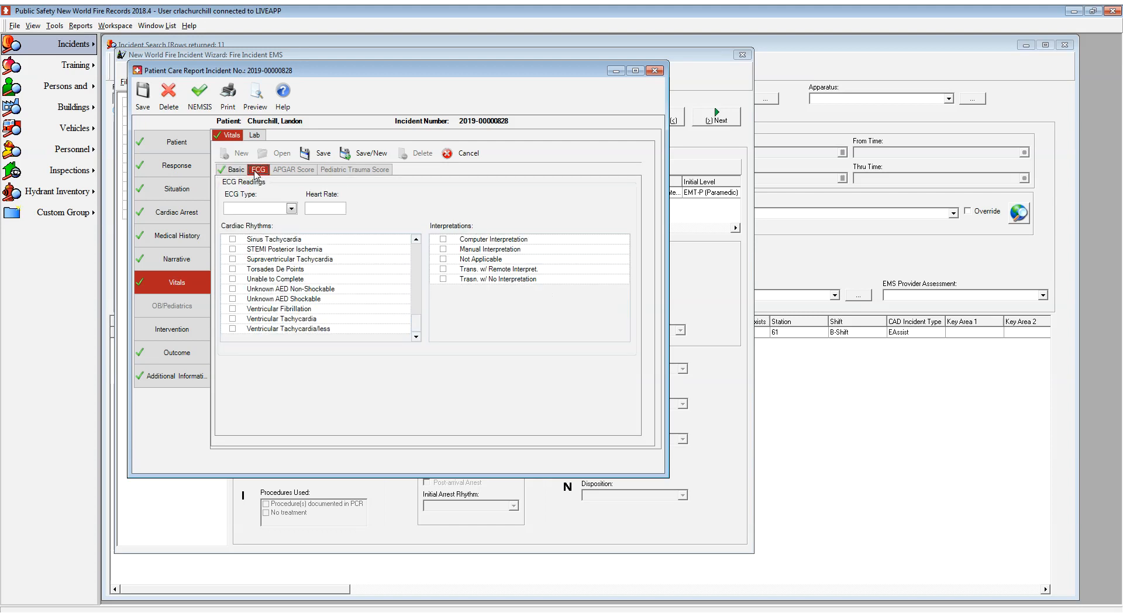
{"action": "type", "text": "12 Lead-Left Sided"}
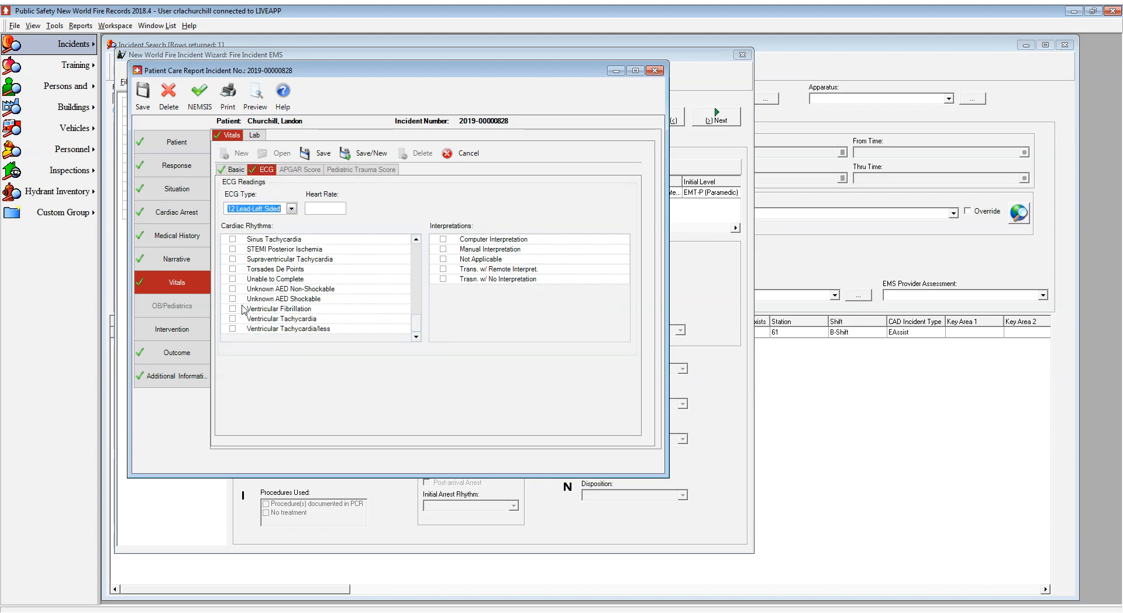
{"action": "scroll", "coordinate": [395, 317], "scroll_direction": "up", "scroll_amount": 12}
{"action": "scroll", "coordinate": [395, 317], "scroll_direction": "down", "scroll_amount": 7}
{"action": "scroll", "coordinate": [234, 252], "scroll_direction": "up", "scroll_amount": 1}
{"action": "left_click", "coordinate": [442, 249]}
{"action": "left_click", "coordinate": [316, 155]}
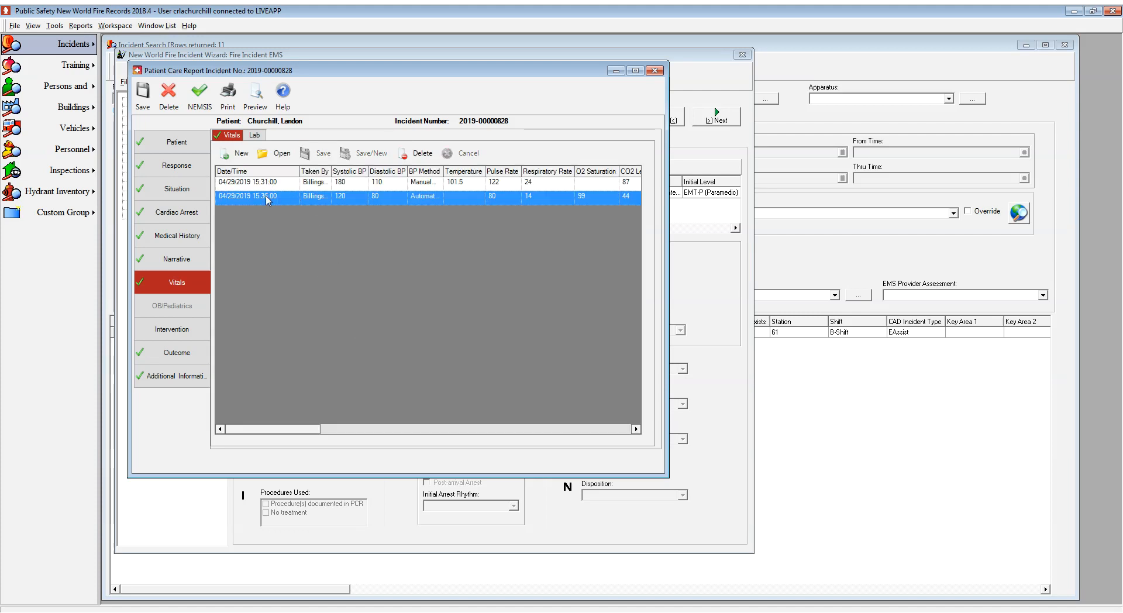
{"action": "left_click", "coordinate": [258, 136]}
{"action": "left_click", "coordinate": [230, 136]}
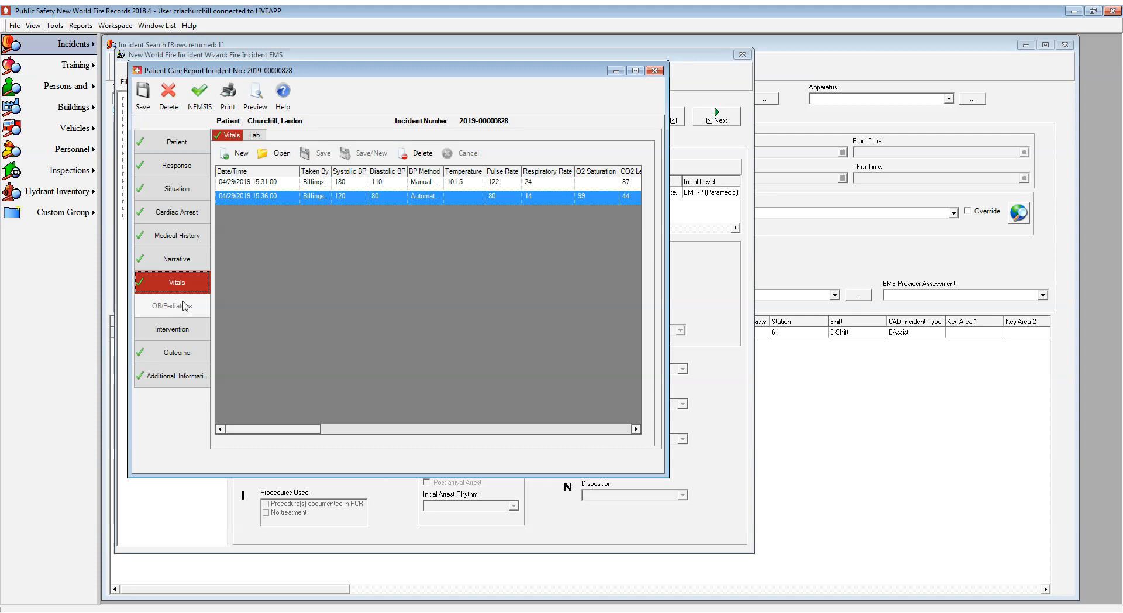
Step: Create an intervention procedure record timed 15:31 with V A-EJ Line as the procedure name
{"action": "left_click", "coordinate": [181, 338]}
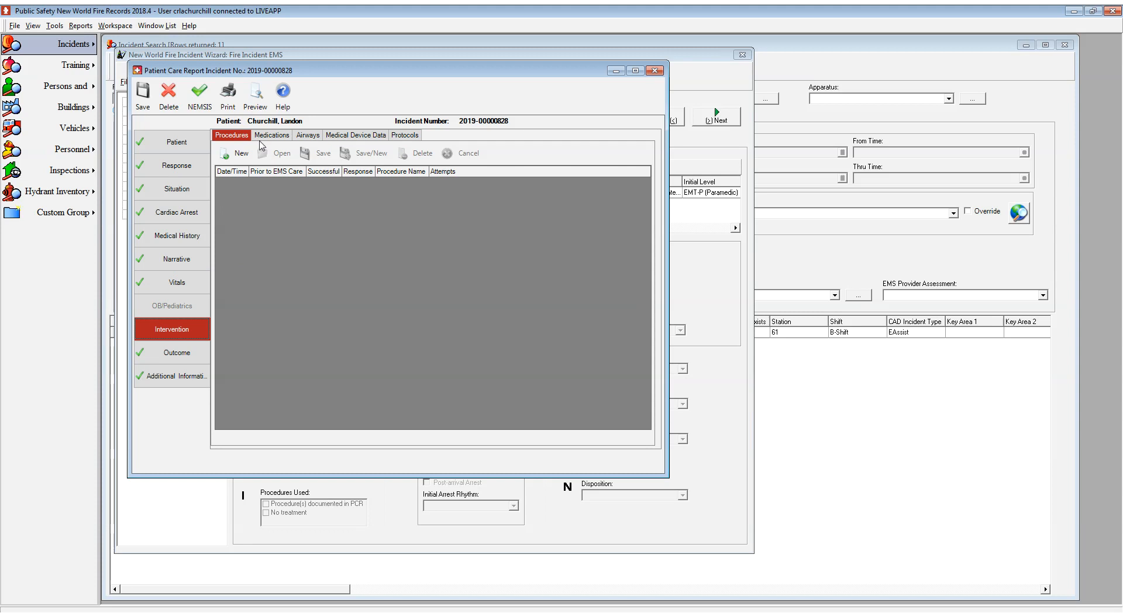
{"action": "left_click", "coordinate": [239, 154]}
{"action": "left_click", "coordinate": [283, 198]}
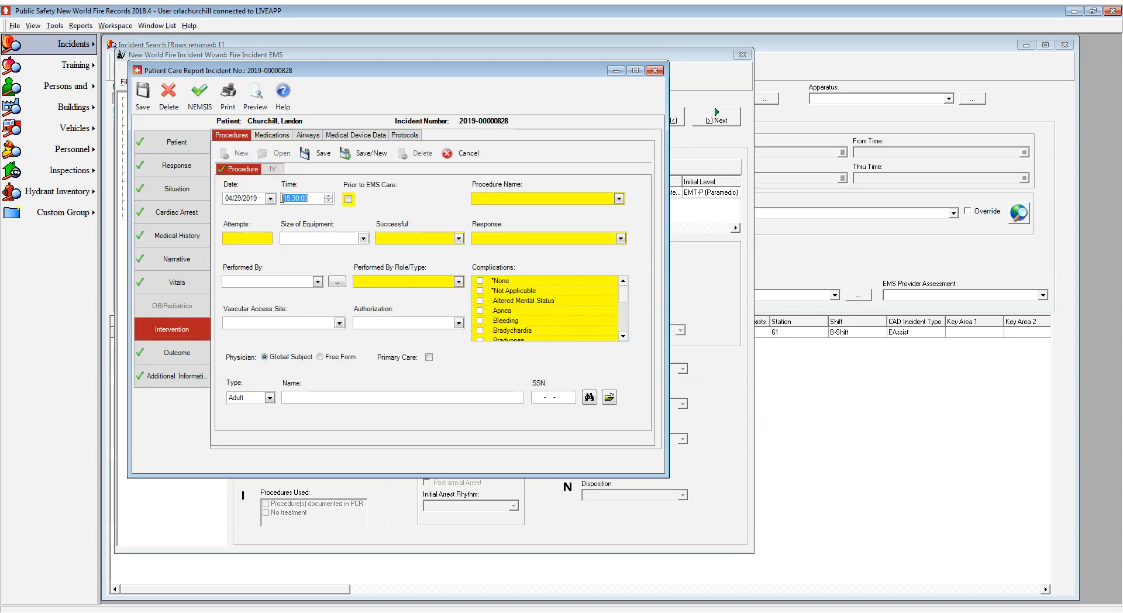
{"action": "type", "text": "15:31:00"}
{"action": "left_click", "coordinate": [507, 202]}
Step: Record 1 attempt with 14 Gauge equipment, successful Yes and the response Improved
{"action": "left_click", "coordinate": [245, 239]}
{"action": "type", "text": "1"}
{"action": "left_click", "coordinate": [316, 238]}
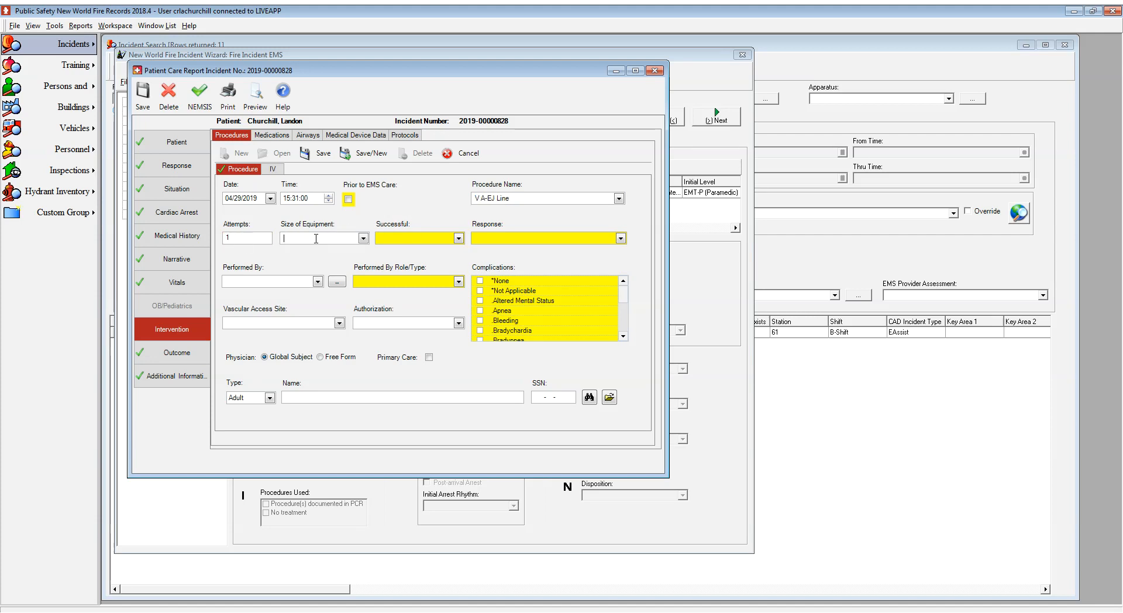
{"action": "type", "text": "14 Gauge"}
{"action": "key", "text": "Tab"}
{"action": "type", "text": "y"}
{"action": "key", "text": "Tab"}
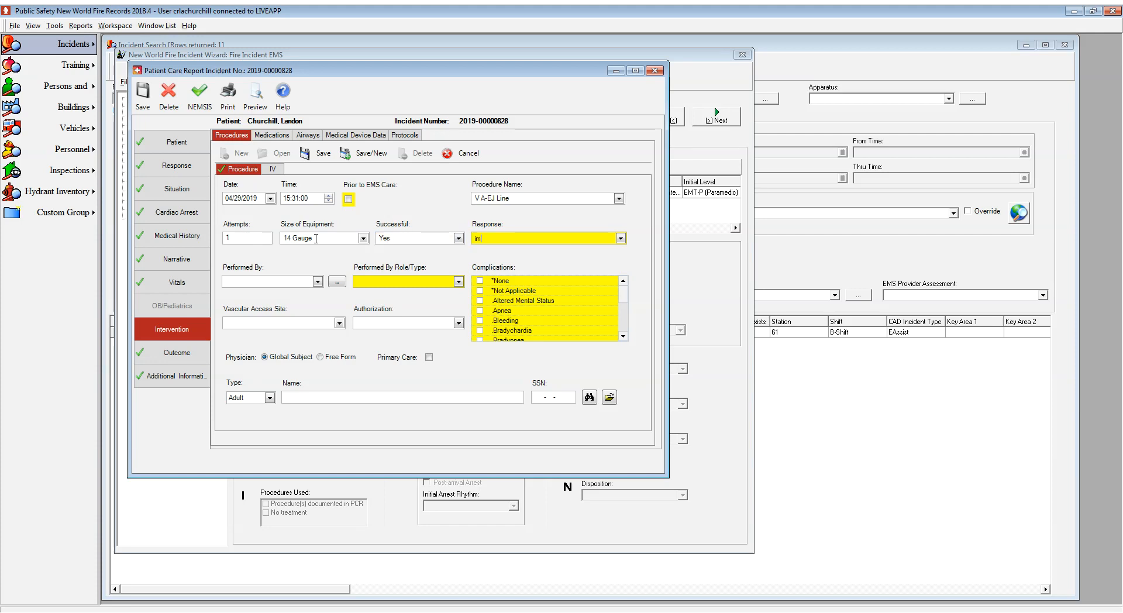
{"action": "type", "text": "i"}
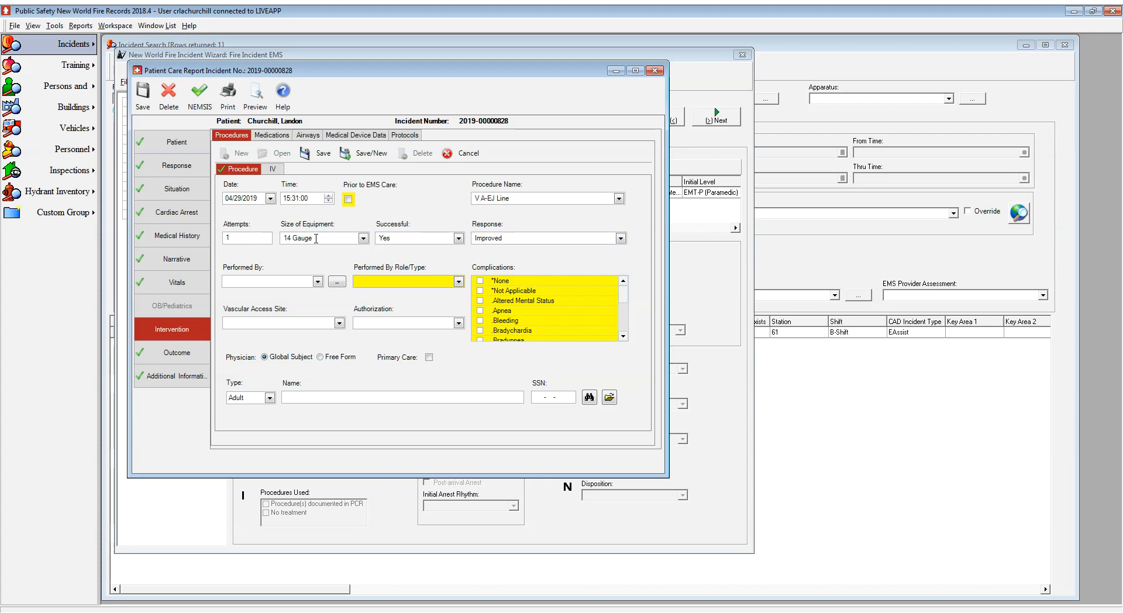
Step: Choose who performed the procedure, set the role to EMT - P and mark Bleeding as the complication
{"action": "type", "text": "call"}
{"action": "key", "text": "Tab"}
{"action": "key", "text": "Tab"}
{"action": "type", "text": "e"}
{"action": "key", "text": "Tab"}
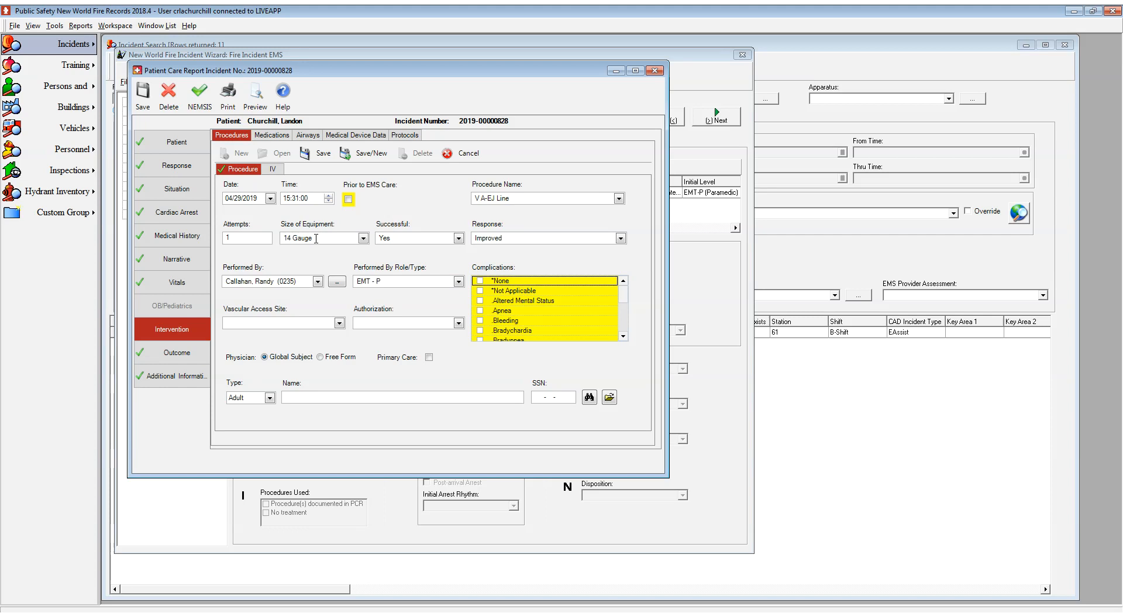
{"action": "left_click", "coordinate": [480, 321]}
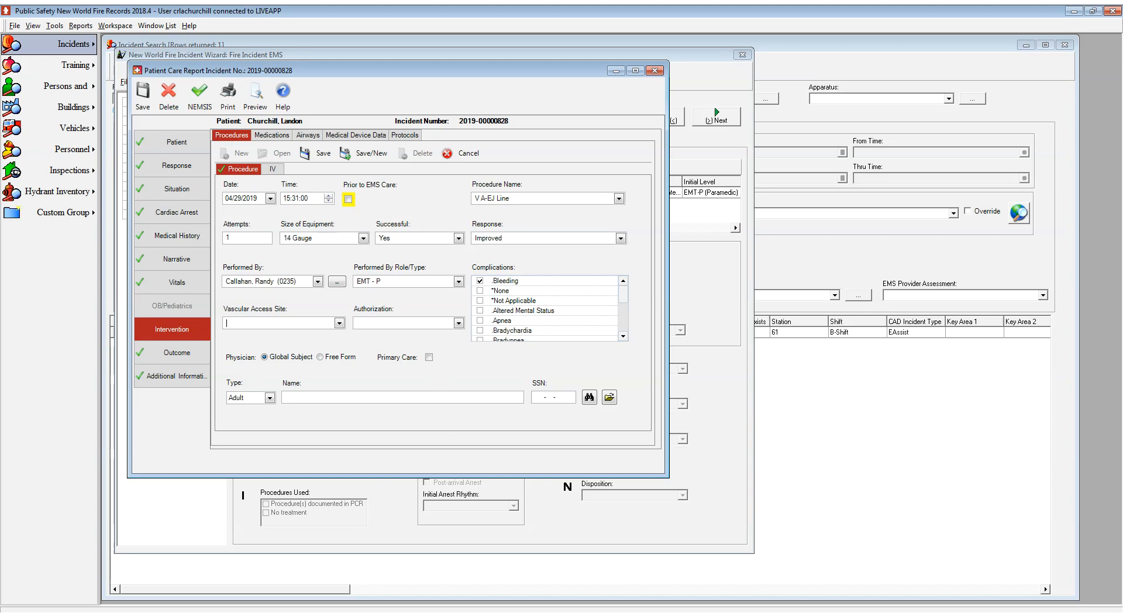
Step: Set the vascular access site to External Jugular-Left and the authorization to Protocol (Standing Orders)
{"action": "left_click", "coordinate": [268, 371]}
{"action": "left_click", "coordinate": [459, 321]}
{"action": "key", "text": "Down"}
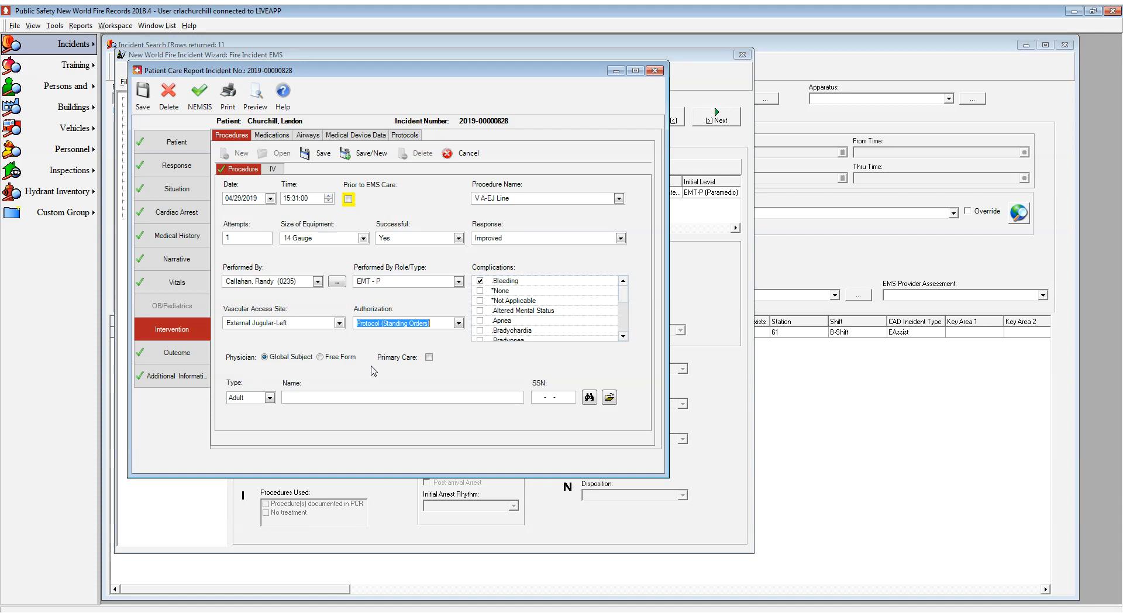
{"action": "key", "text": "Tab"}
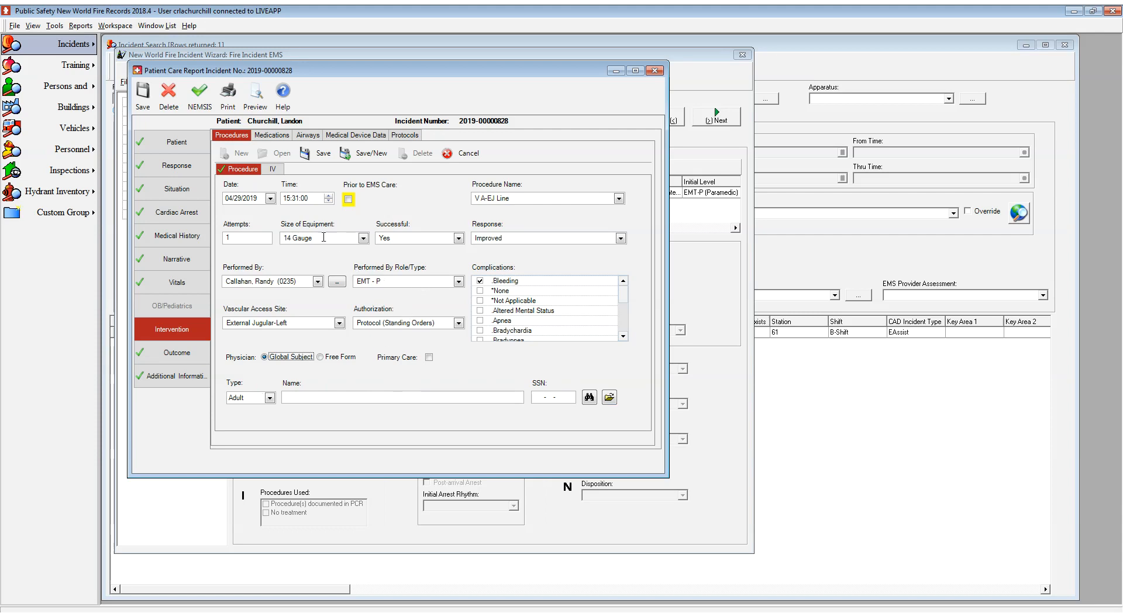
Step: Record the procedure's IV as type Peripheral with a 1 1/4 inch catheter and a Wide Open fluid rate
{"action": "left_click", "coordinate": [273, 170]}
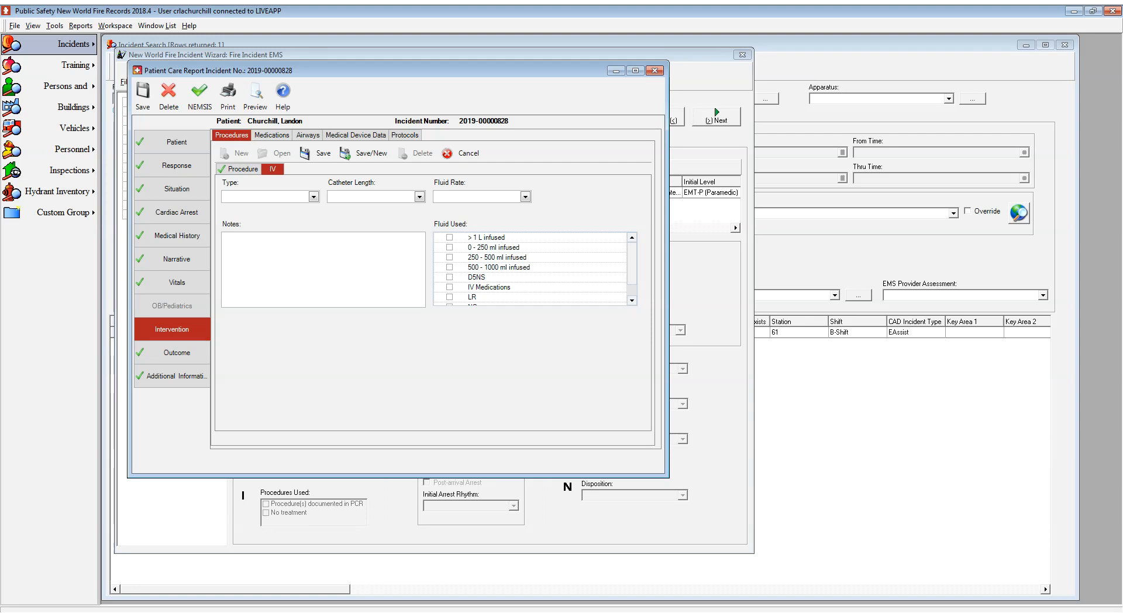
{"action": "left_click", "coordinate": [240, 269]}
{"action": "left_click", "coordinate": [420, 197]}
{"action": "key", "text": "Down"}
{"action": "key", "text": "Tab"}
{"action": "key", "text": "Down"}
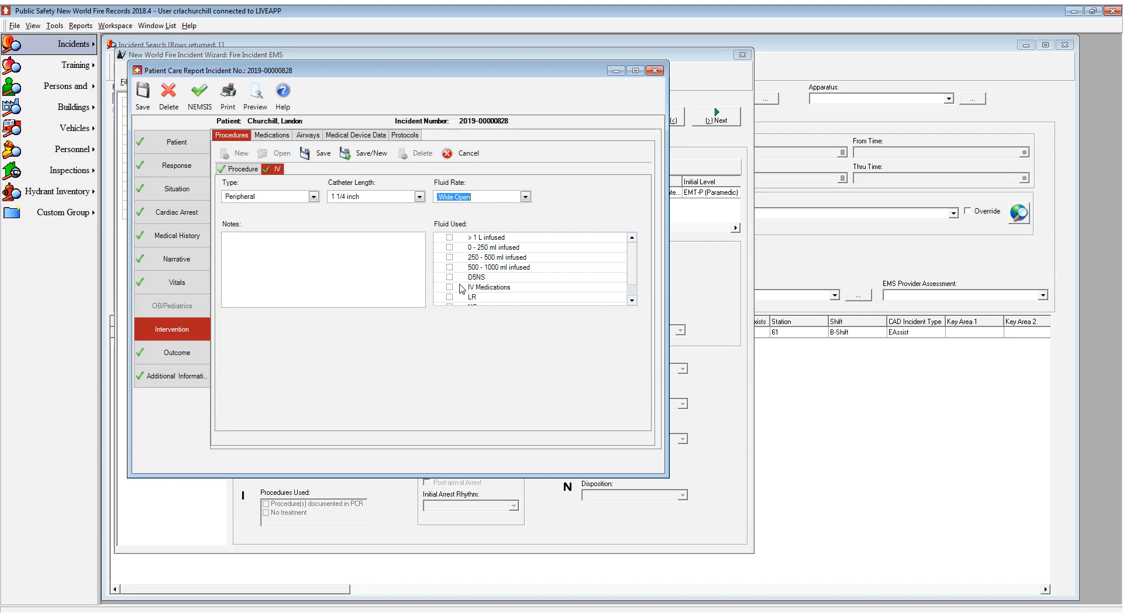
Step: Mark LR and 500 - 1000 ml infused as the fluids used and save the procedure record
{"action": "left_click", "coordinate": [632, 300]}
{"action": "left_click", "coordinate": [462, 288]}
{"action": "left_click", "coordinate": [449, 257]}
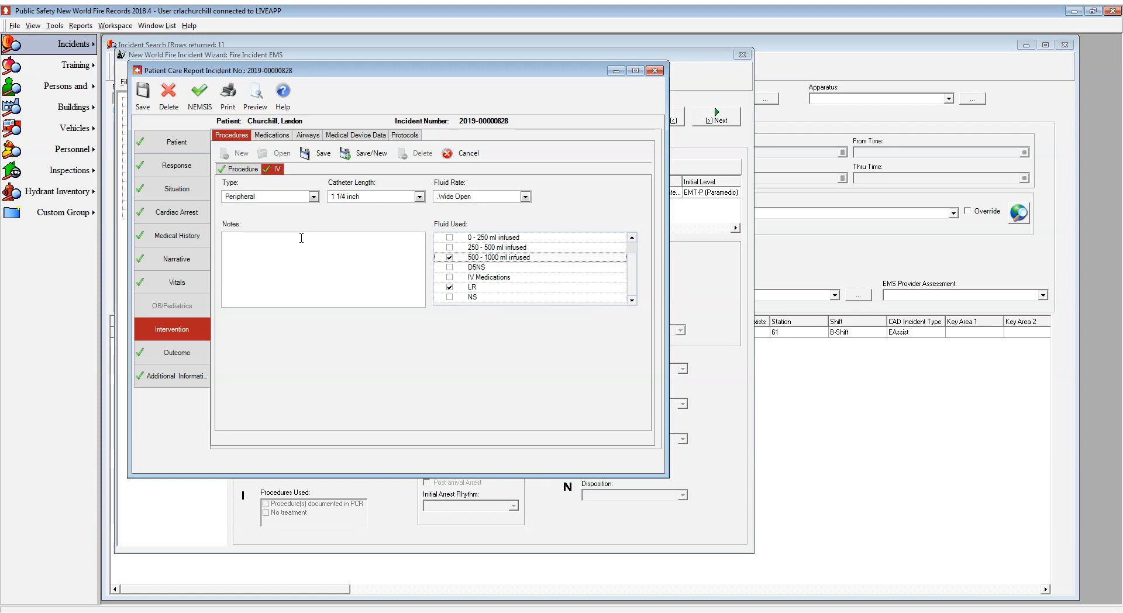
{"action": "left_click", "coordinate": [318, 153]}
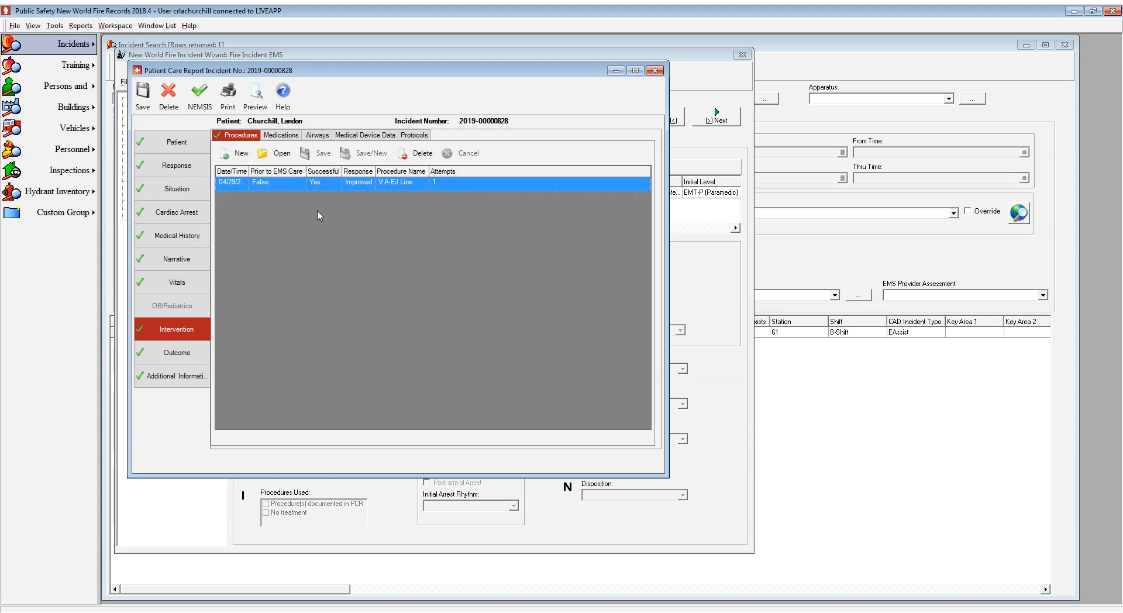
{"action": "left_click", "coordinate": [235, 153]}
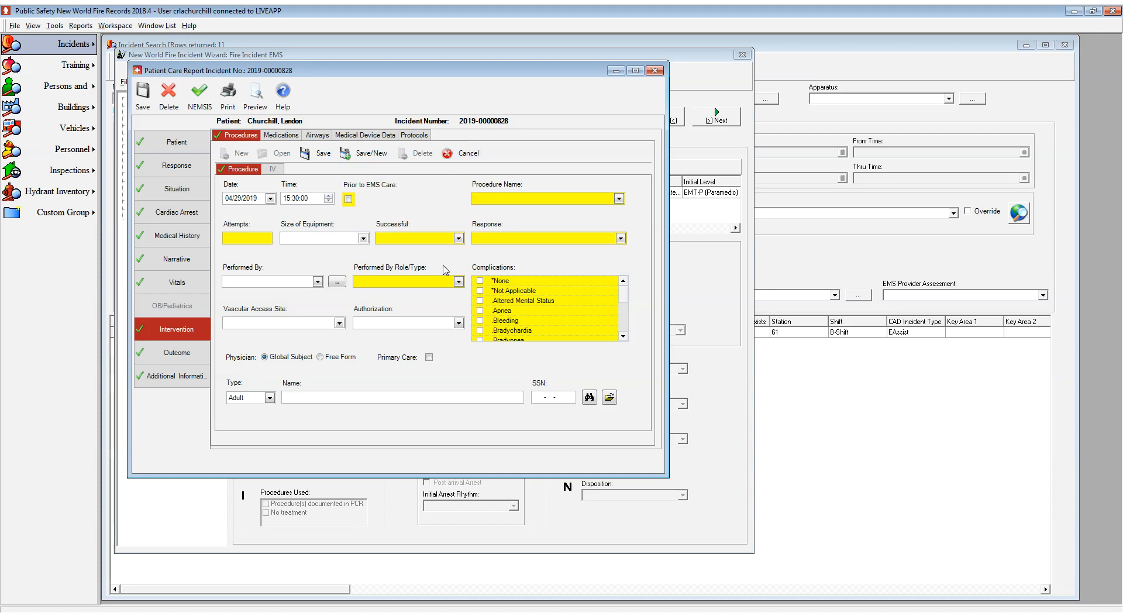
{"action": "left_click", "coordinate": [443, 155]}
Step: Create a new medication record in the intervention section with the time 15:32:30
{"action": "left_click", "coordinate": [288, 138]}
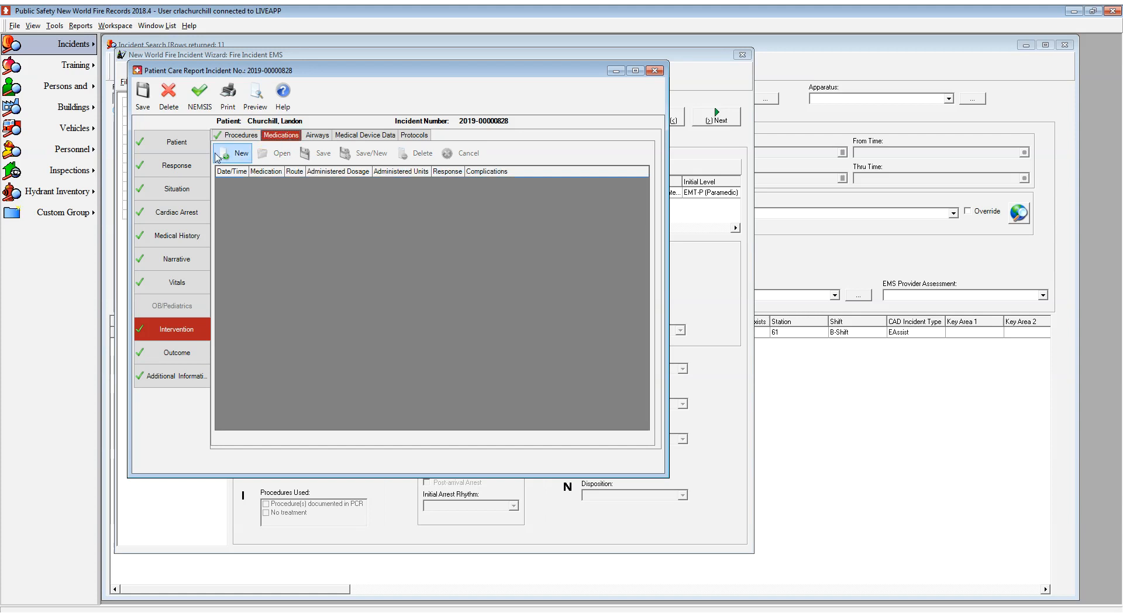
{"action": "left_click", "coordinate": [237, 153]}
{"action": "left_click_drag", "start_coordinate": [312, 189], "coordinate": [286, 190]}
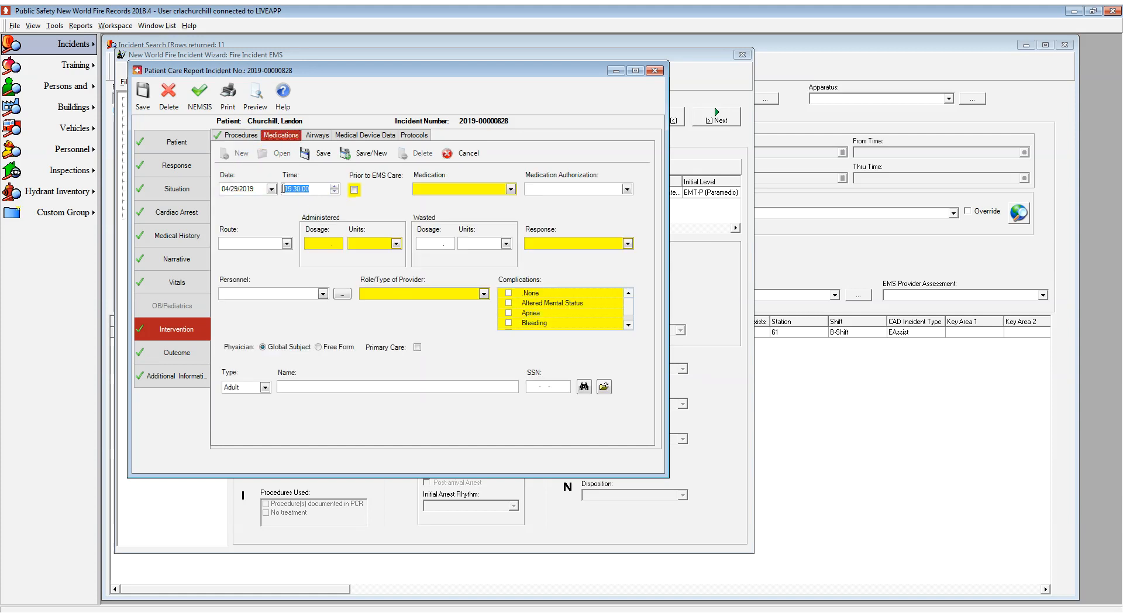
{"action": "type", "text": "15:32:30"}
{"action": "left_click", "coordinate": [468, 188]}
{"action": "type", "text": "fent"}
{"action": "key", "text": "BackSpace"}
{"action": "key", "text": "BackSpace"}
{"action": "key", "text": "BackSpace"}
{"action": "key", "text": "BackSpace"}
{"action": "type", "text": "oxy"}
{"action": "key", "text": "BackSpace"}
{"action": "key", "text": "BackSpace"}
{"action": "key", "text": "BackSpace"}
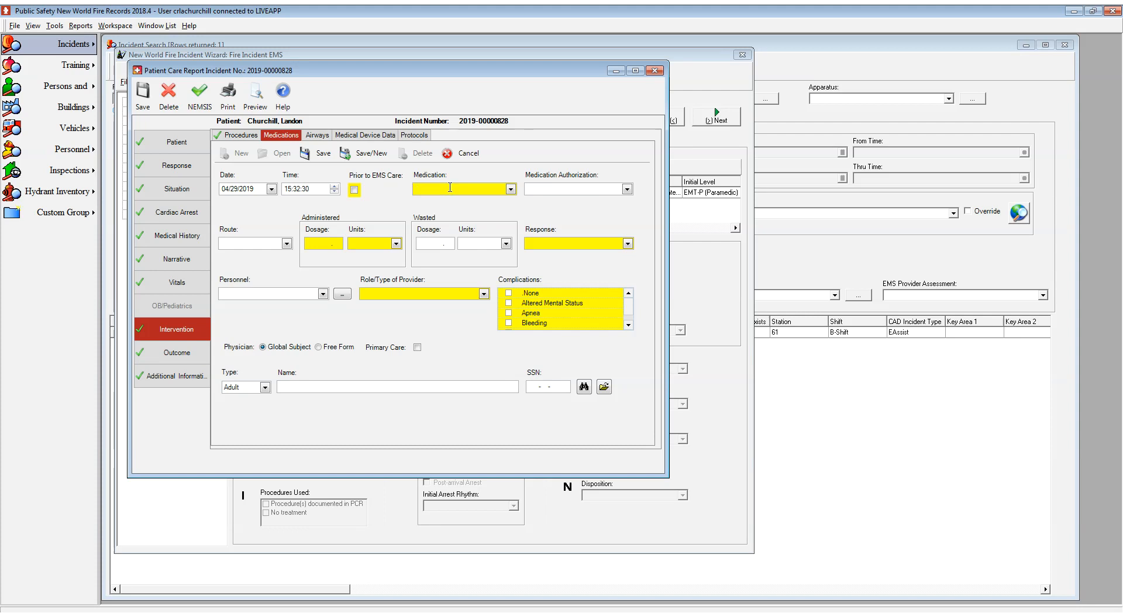
{"action": "type", "text": "hydr"}
{"action": "key", "text": "BackSpace"}
Step: Choose Ketamine as the medication with authorization Protocol (Standing Order) and route Intravenous
{"action": "type", "text": "ket"}
{"action": "left_click", "coordinate": [446, 214]}
{"action": "left_click", "coordinate": [630, 188]}
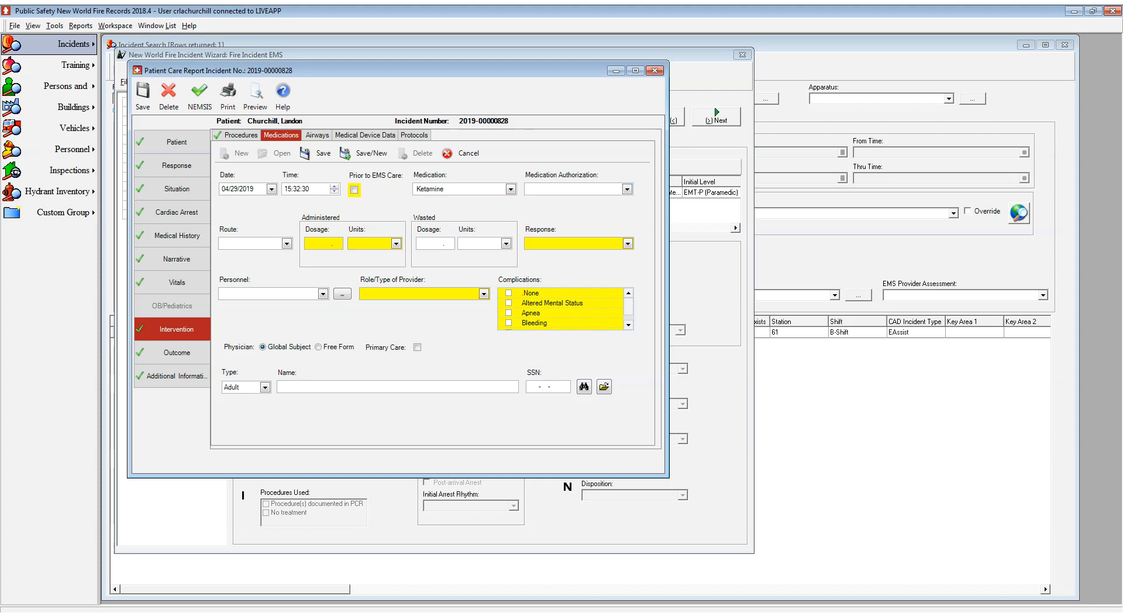
{"action": "left_click", "coordinate": [562, 239]}
{"action": "left_click", "coordinate": [286, 245]}
{"action": "left_click", "coordinate": [251, 267]}
Step: Enter an administered dosage of 500 MG and a wasted dosage of 0 MG for the medication
{"action": "left_click", "coordinate": [317, 243]}
{"action": "type", "text": "500mg"}
{"action": "key", "text": "Tab"}
{"action": "type", "text": "0"}
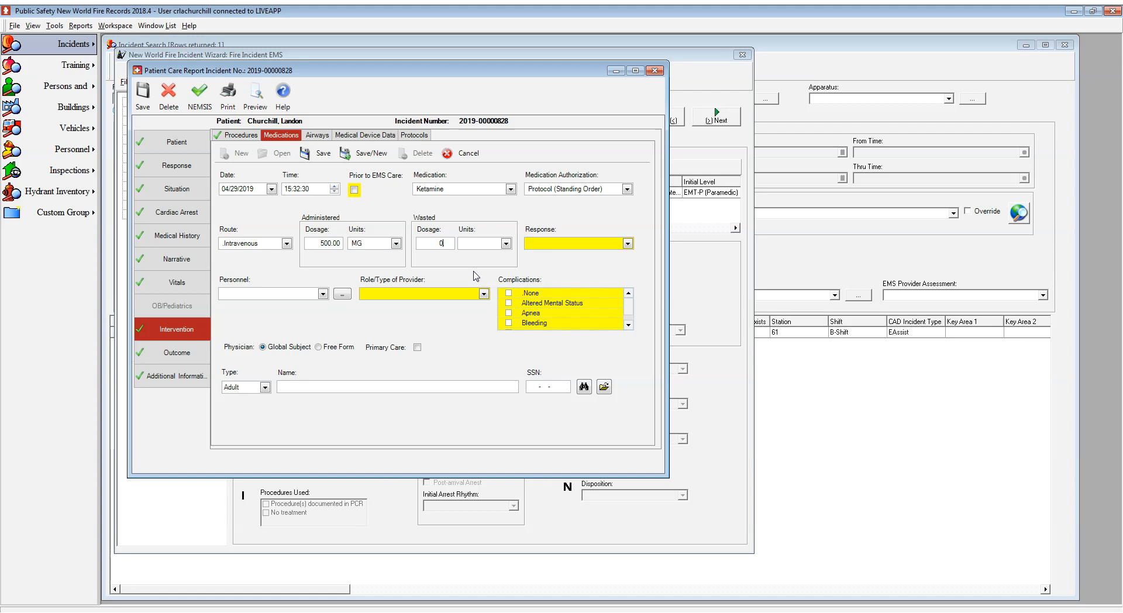
{"action": "key", "text": "Tab"}
{"action": "type", "text": "mg"}
{"action": "key", "text": "Tab"}
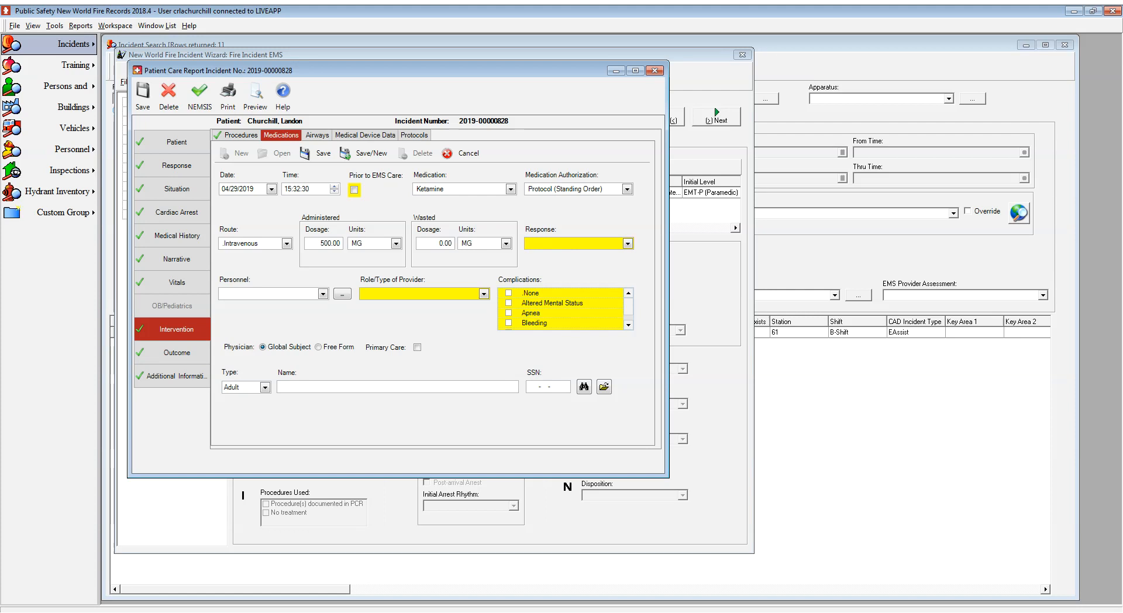
Step: Set the medication response to Improved, choose the personnel who gave it and set the provider role to EMT - B
{"action": "key", "text": "Down"}
{"action": "left_click", "coordinate": [311, 293]}
{"action": "type", "text": "vrom"}
{"action": "key", "text": "Tab"}
{"action": "key", "text": "Tab"}
{"action": "key", "text": "Down"}
{"action": "key", "text": "Tab"}
Step: Mark Apnea as the medication complication, save the record and open the airway details
{"action": "left_click", "coordinate": [509, 313]}
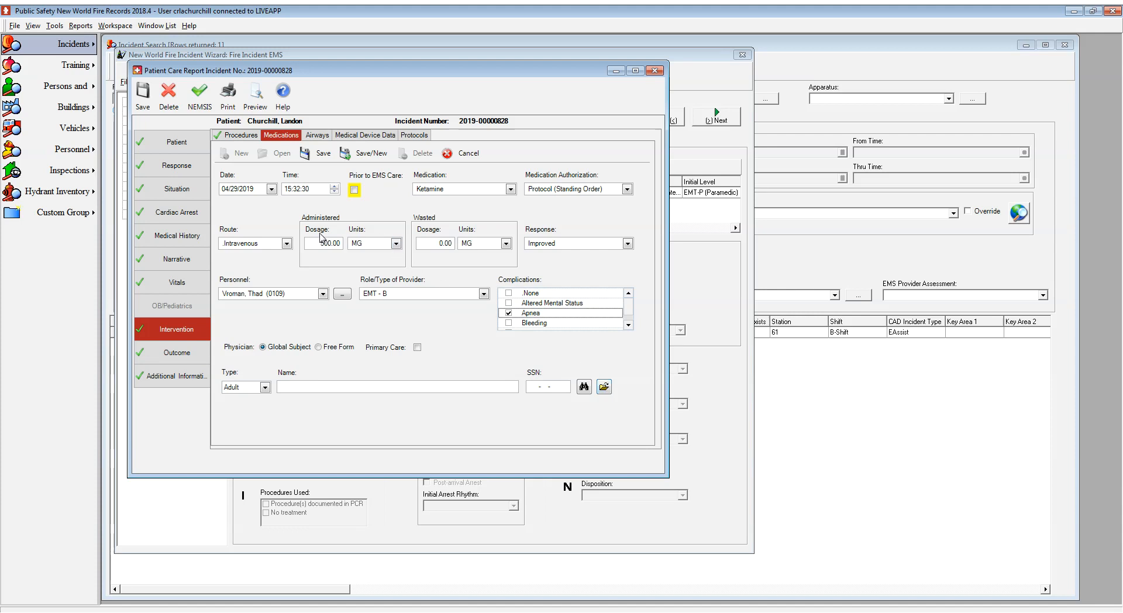
{"action": "left_click", "coordinate": [321, 154]}
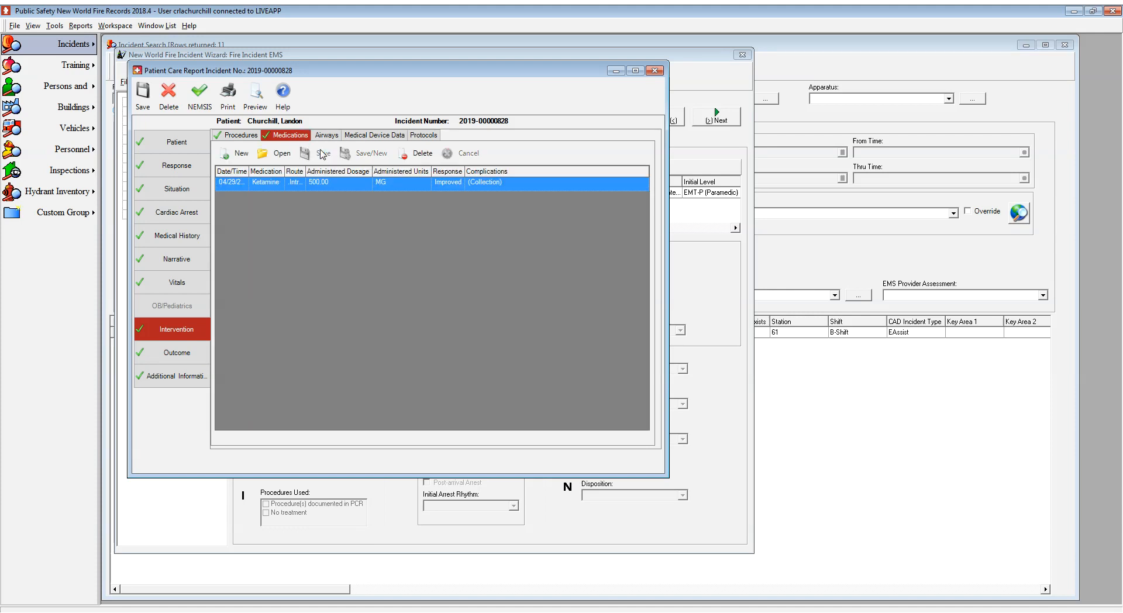
{"action": "left_click", "coordinate": [326, 135]}
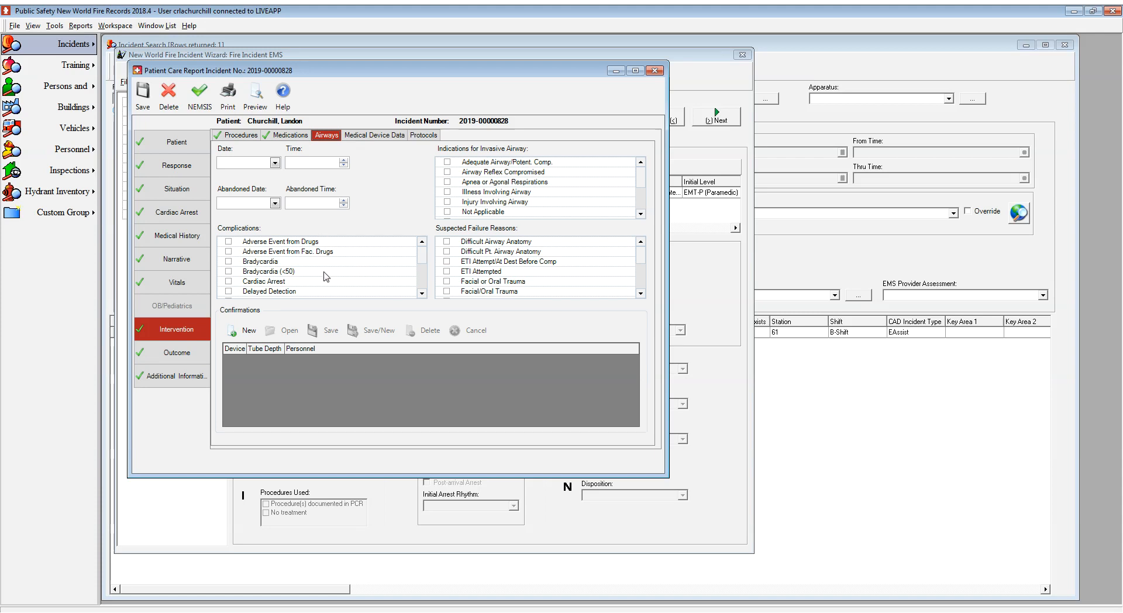
{"action": "left_click", "coordinate": [242, 332]}
{"action": "left_click", "coordinate": [271, 366]}
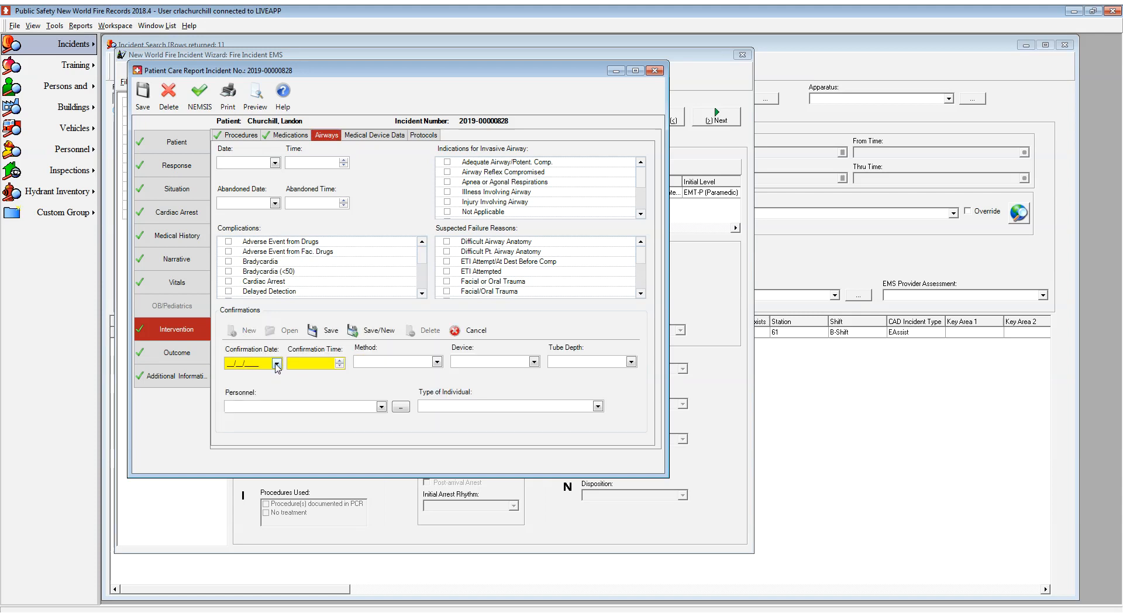
{"action": "left_click", "coordinate": [436, 362]}
{"action": "left_click", "coordinate": [468, 330]}
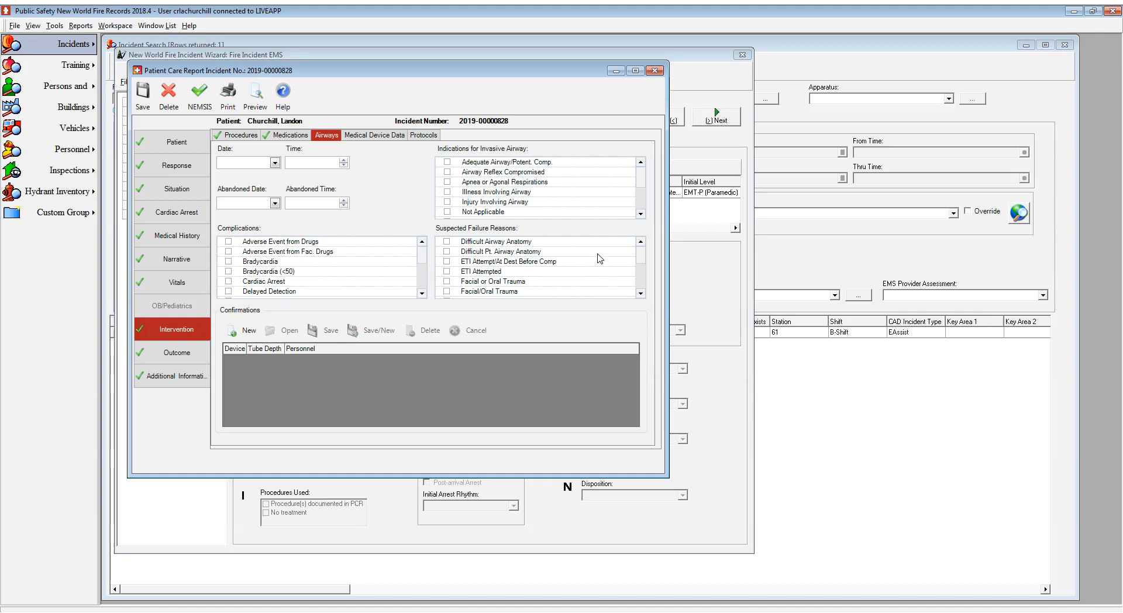
Step: Mark Apnea or Agonal Respirations as airway indication, Bradycardia as complication and Inadequate Patient Relaxation as suspected failure reason
{"action": "left_click", "coordinate": [447, 182]}
{"action": "left_click", "coordinate": [229, 261]}
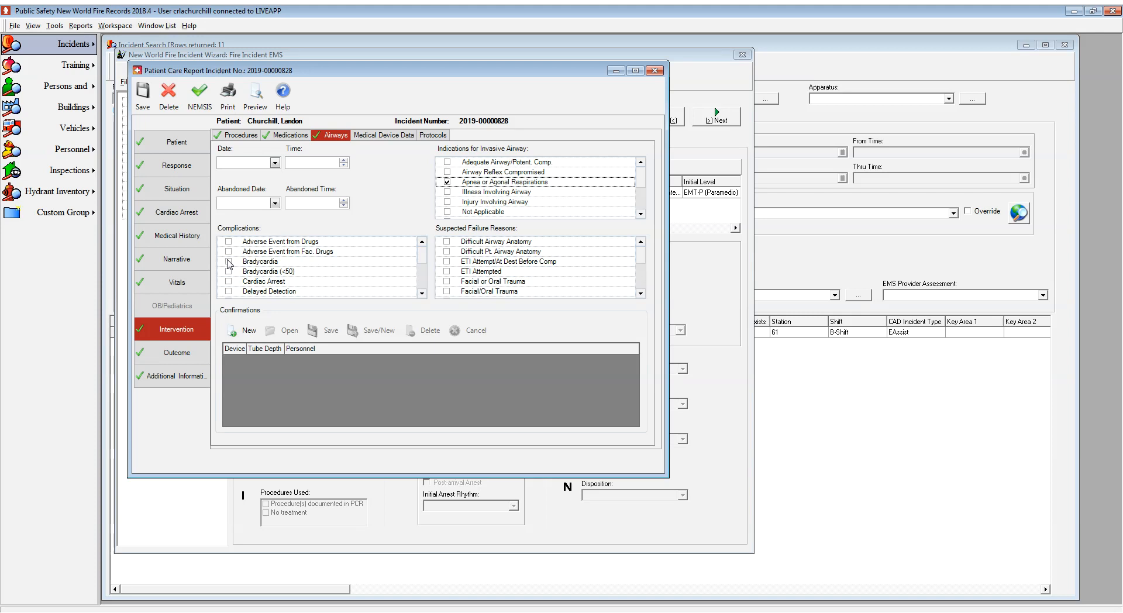
{"action": "left_click", "coordinate": [643, 272]}
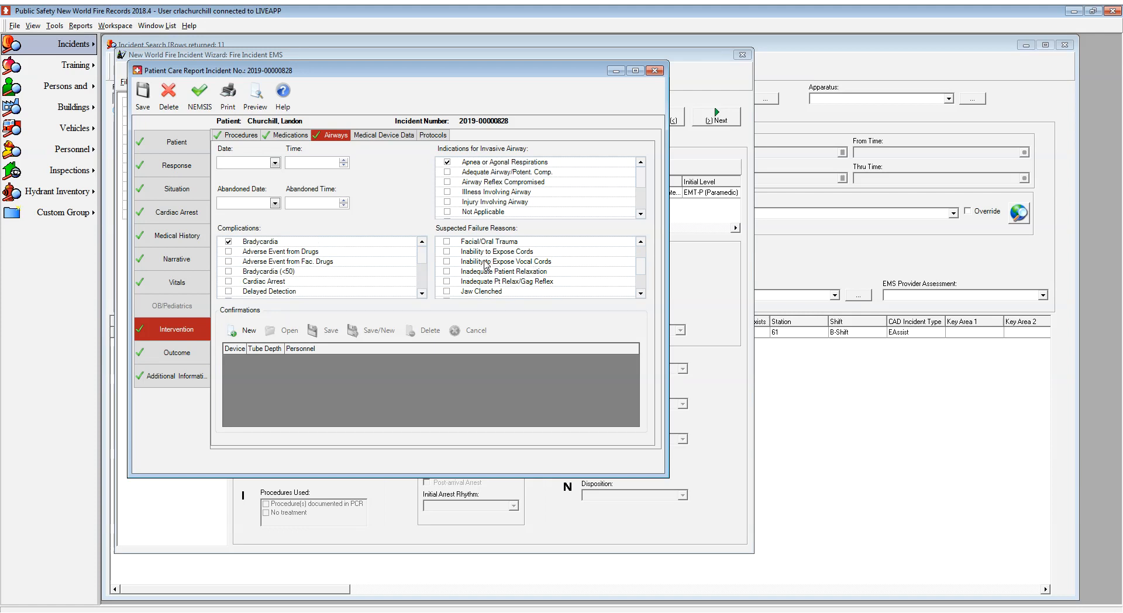
{"action": "left_click", "coordinate": [448, 272]}
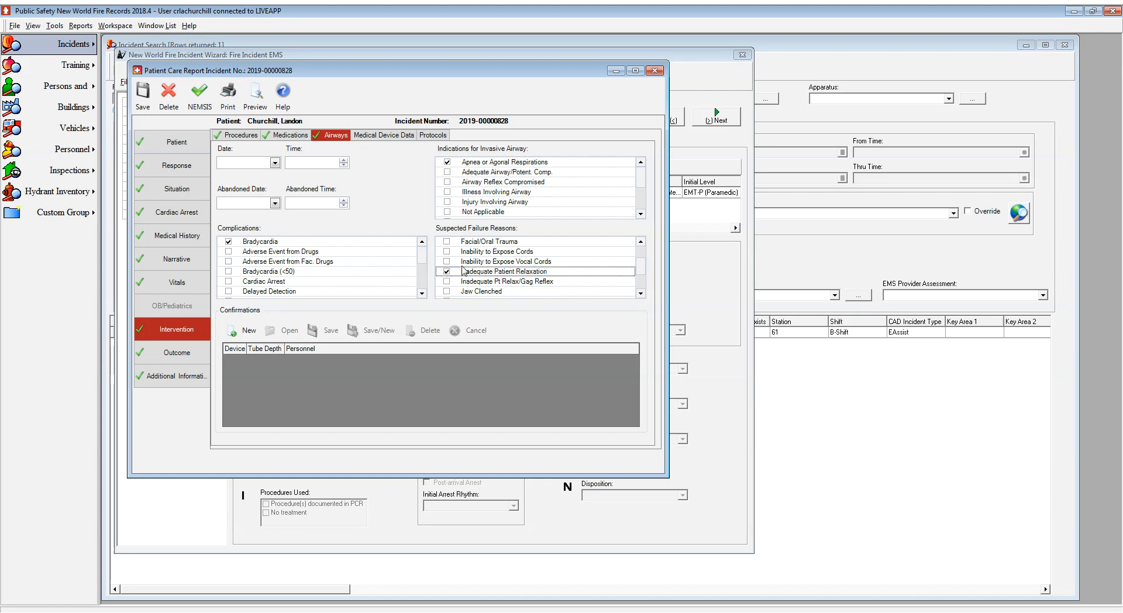
{"action": "left_click", "coordinate": [374, 138]}
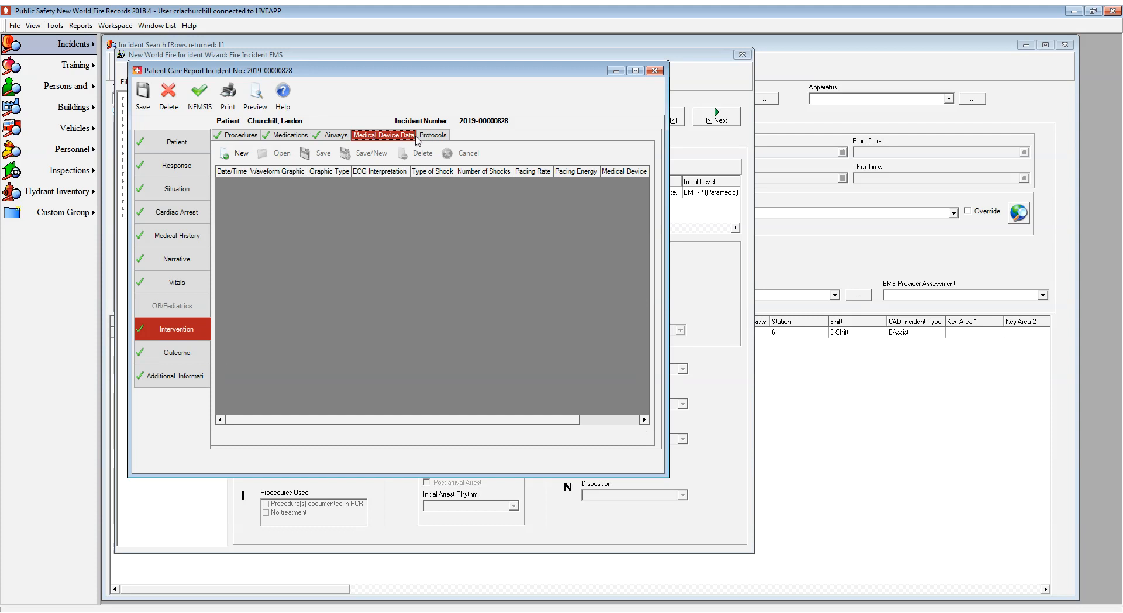
{"action": "left_click", "coordinate": [433, 137]}
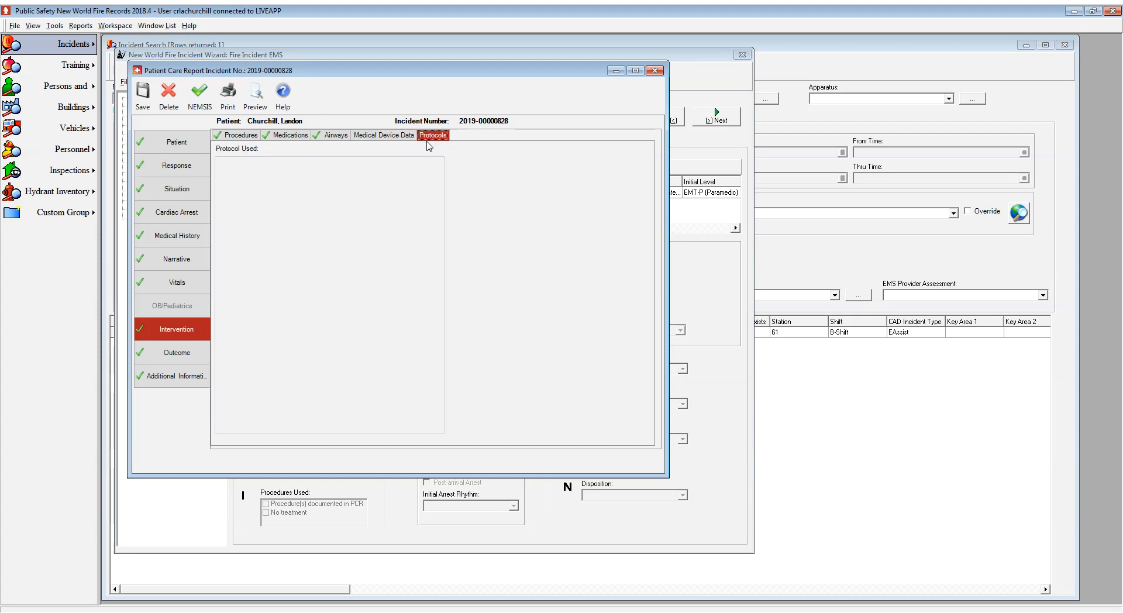
{"action": "left_click", "coordinate": [236, 136]}
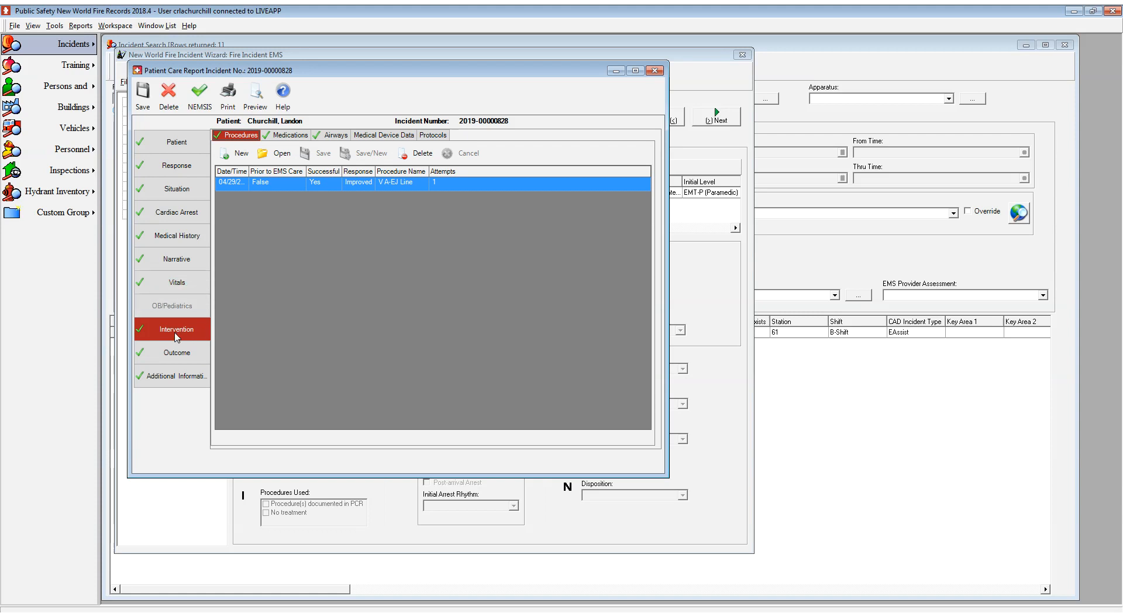
Step: In the outcome section, set the disposition to Patient Refused Care, the destination to VVH and the destination type to Hospital-ER
{"action": "left_click", "coordinate": [179, 354]}
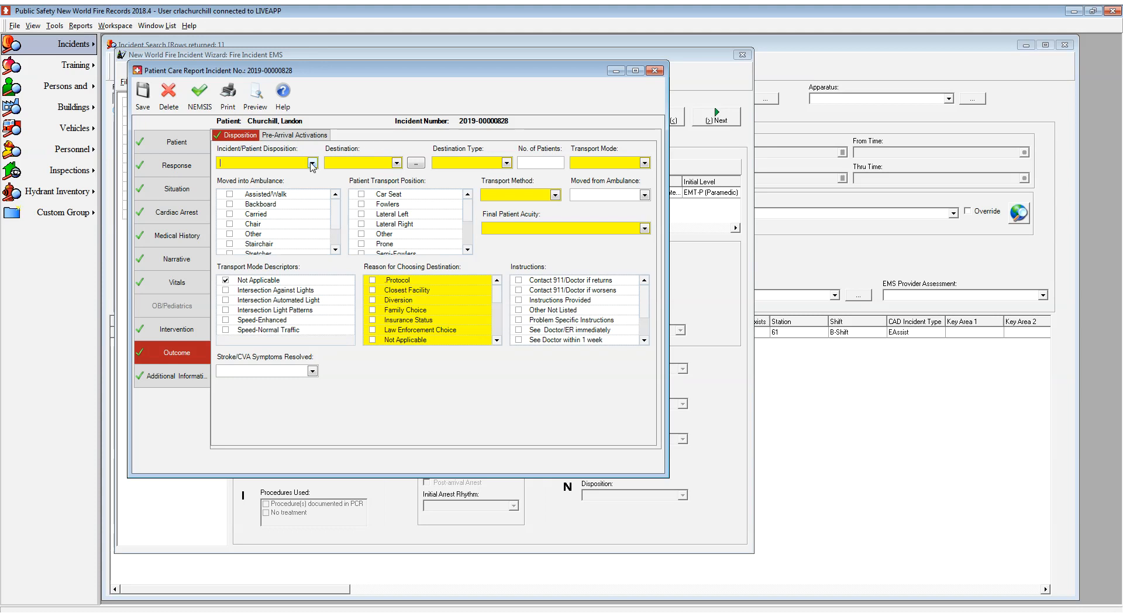
{"action": "left_click", "coordinate": [267, 184]}
{"action": "left_click", "coordinate": [395, 162]}
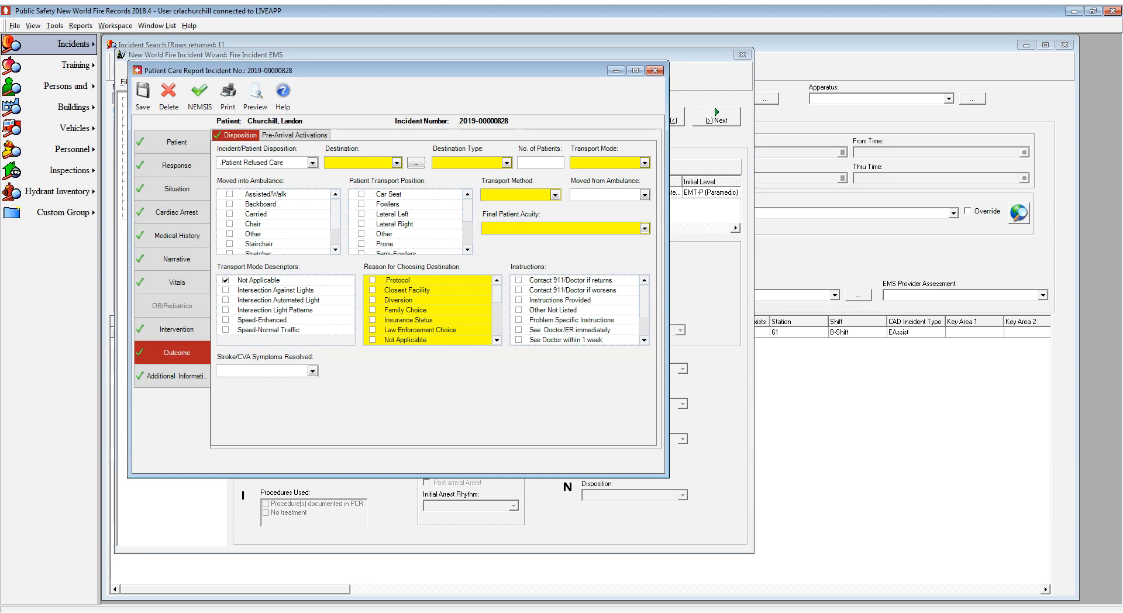
{"action": "type", "text": "vvh"}
{"action": "left_click", "coordinate": [507, 164]}
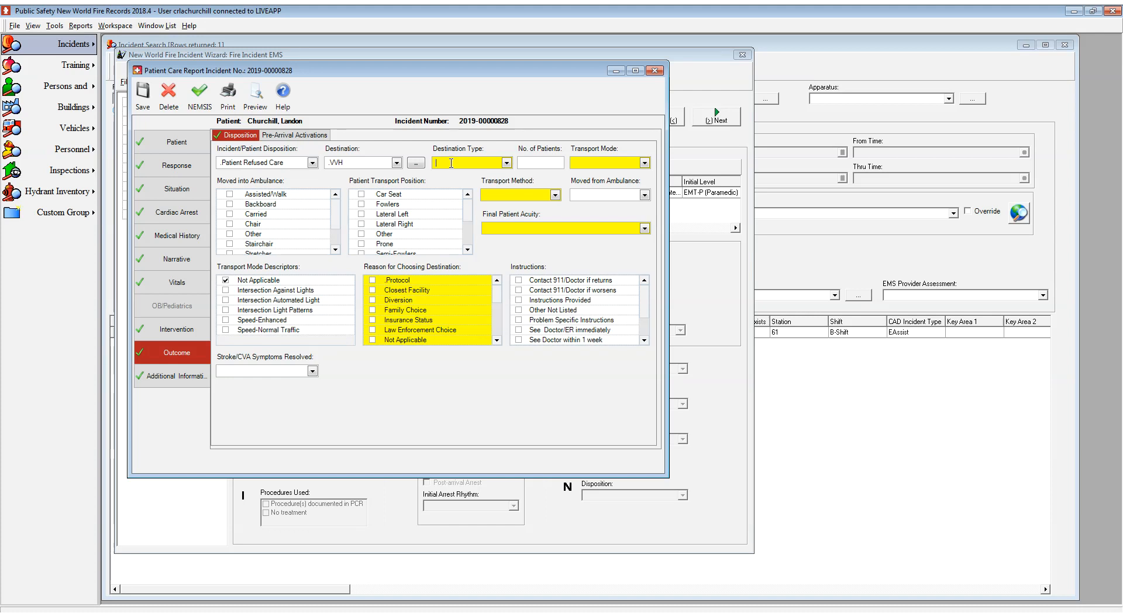
{"action": "key", "text": "Down"}
Step: Enter 1 patient and set the transport mode to Lights and Sirens and the transport method to Ground-Ambulance
{"action": "left_click", "coordinate": [553, 160]}
{"action": "type", "text": "1"}
{"action": "key", "text": "Tab"}
{"action": "key", "text": "Down"}
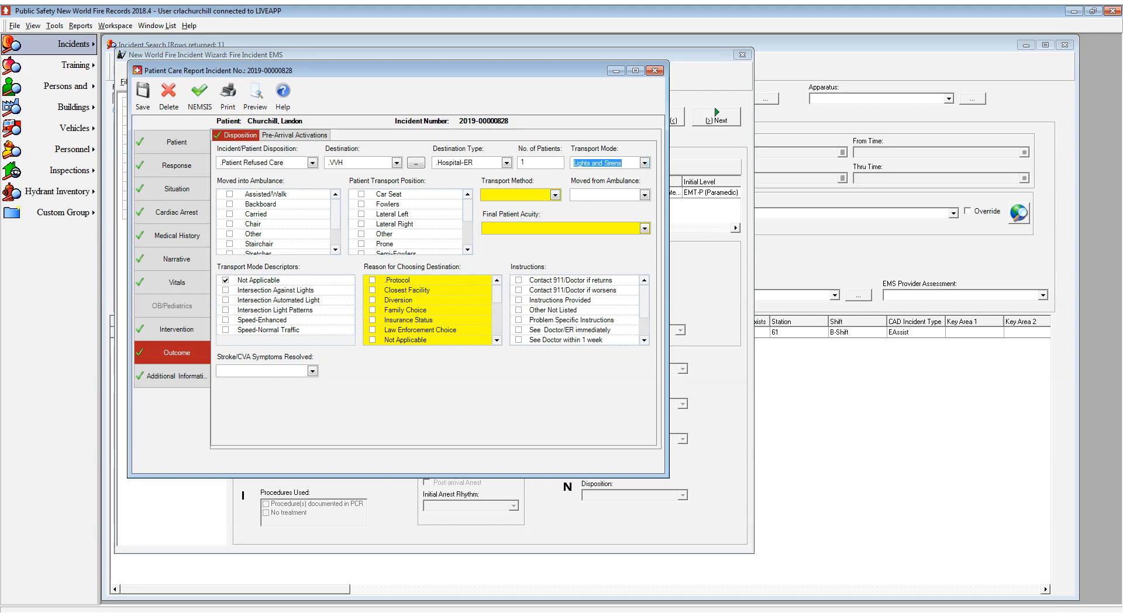
{"action": "key", "text": "Tab"}
{"action": "key", "text": "Down"}
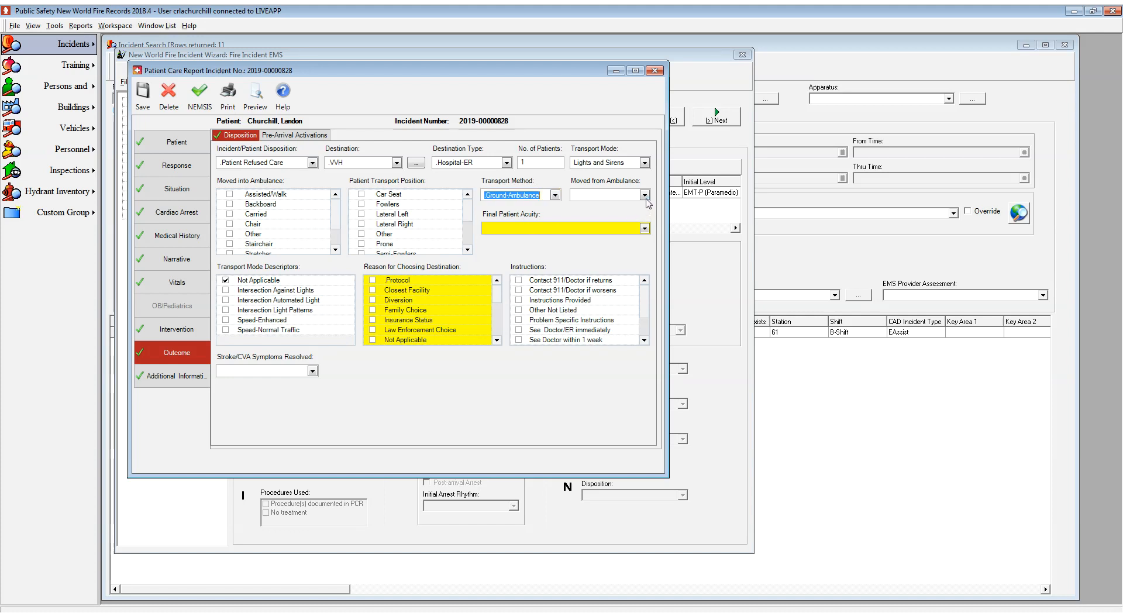
Step: Set moved from ambulance to Stretcher and mark Carried and Stairchair for how the patient was moved into the ambulance
{"action": "key", "text": "Tab"}
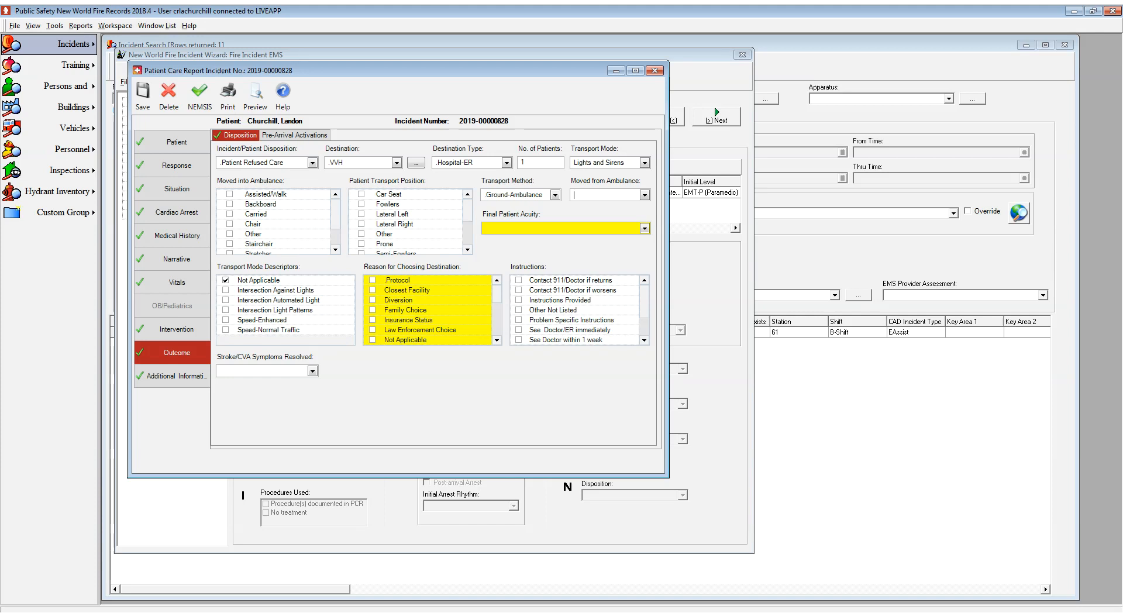
{"action": "left_click", "coordinate": [594, 280]}
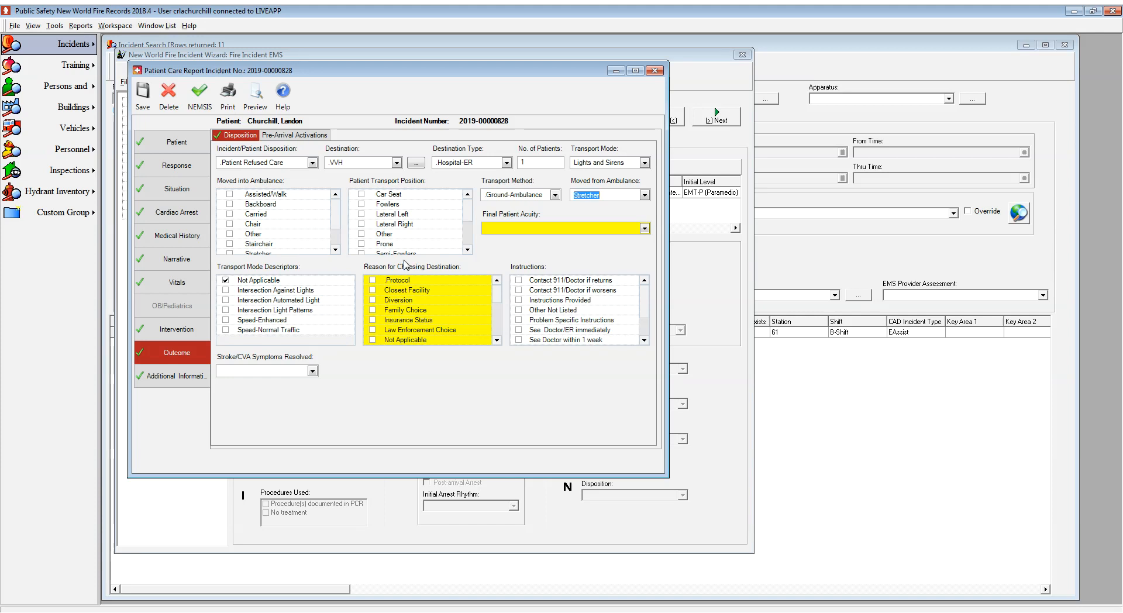
{"action": "left_click", "coordinate": [241, 215]}
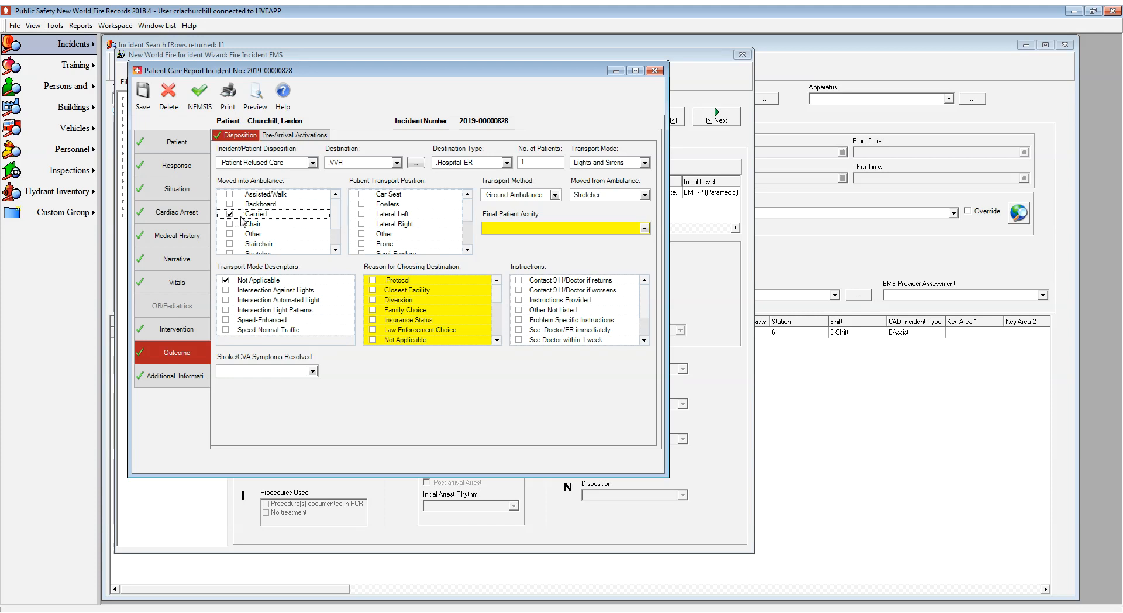
{"action": "scroll", "coordinate": [338, 217], "scroll_direction": "down", "scroll_amount": 1}
{"action": "left_click", "coordinate": [231, 224]}
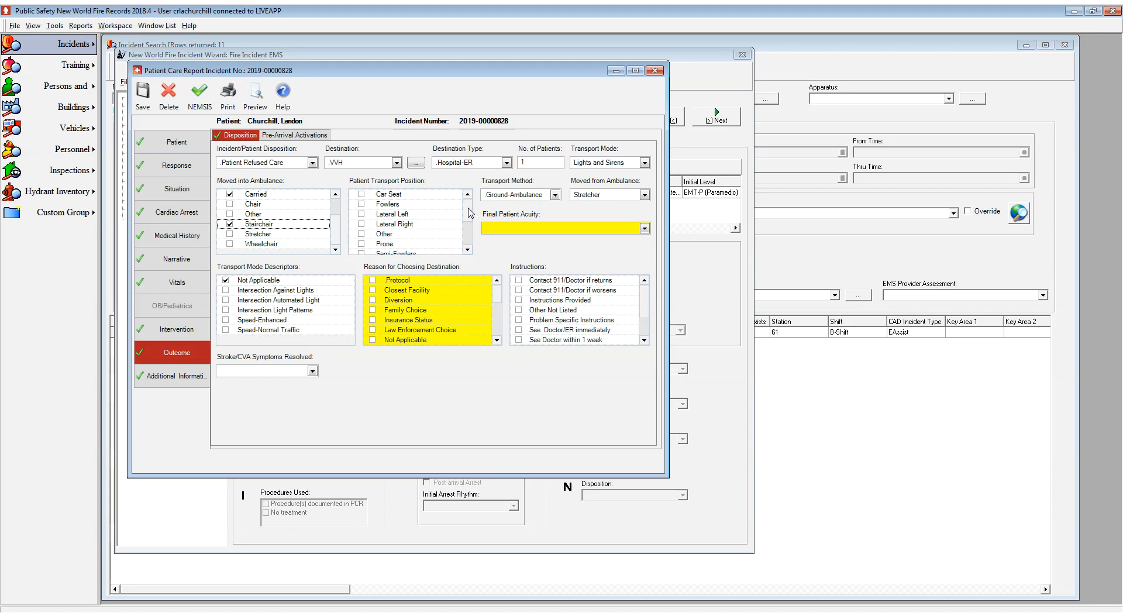
Step: Mark Semi-Fowlers as the transport position, set final patient acuity to Critical (Red) and mark Protocol as the reason for choosing the destination
{"action": "scroll", "coordinate": [471, 218], "scroll_direction": "down", "scroll_amount": 1}
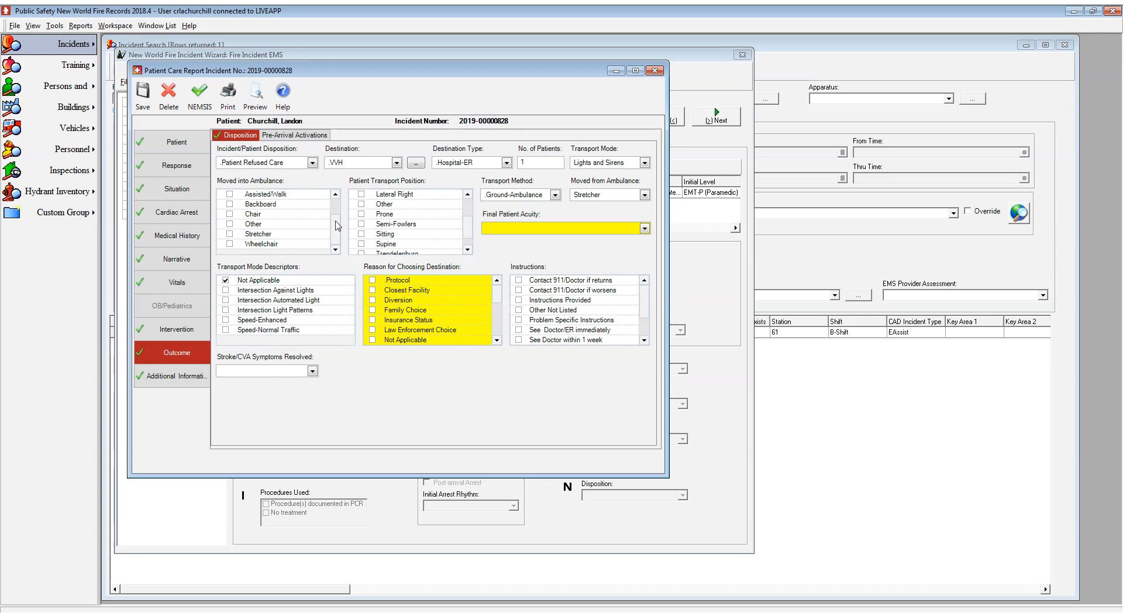
{"action": "left_click", "coordinate": [362, 224]}
{"action": "left_click", "coordinate": [644, 229]}
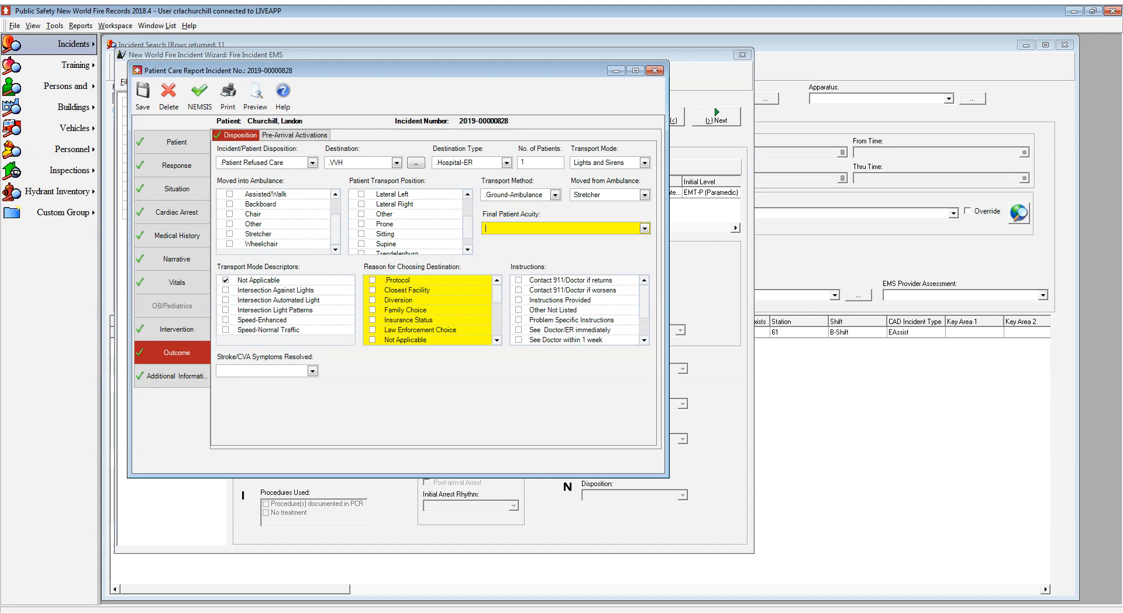
{"action": "key", "text": "Down"}
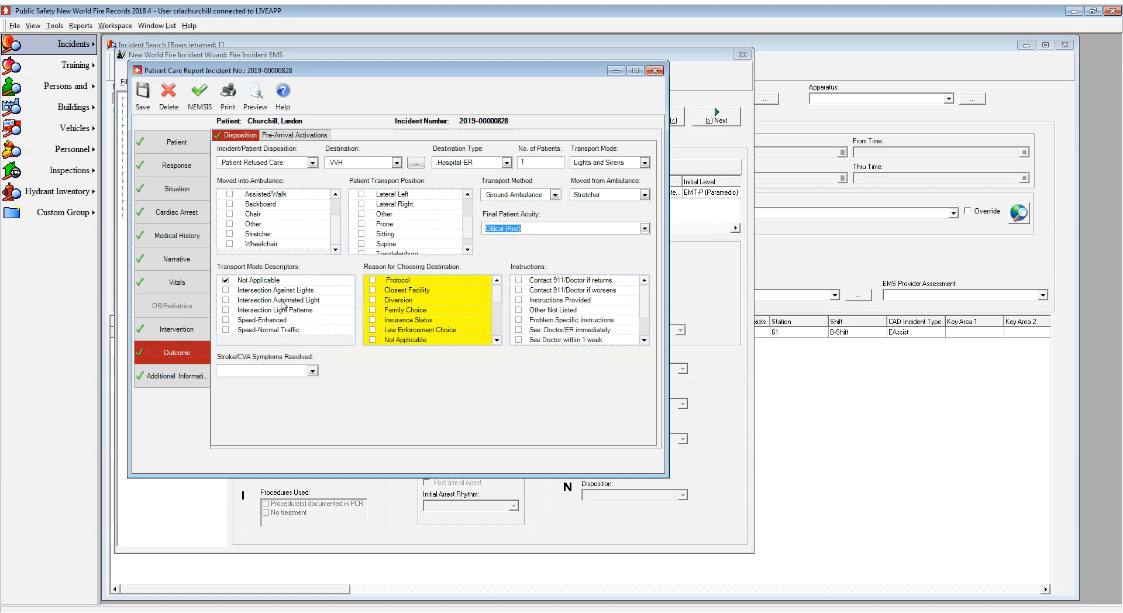
{"action": "left_click", "coordinate": [373, 281]}
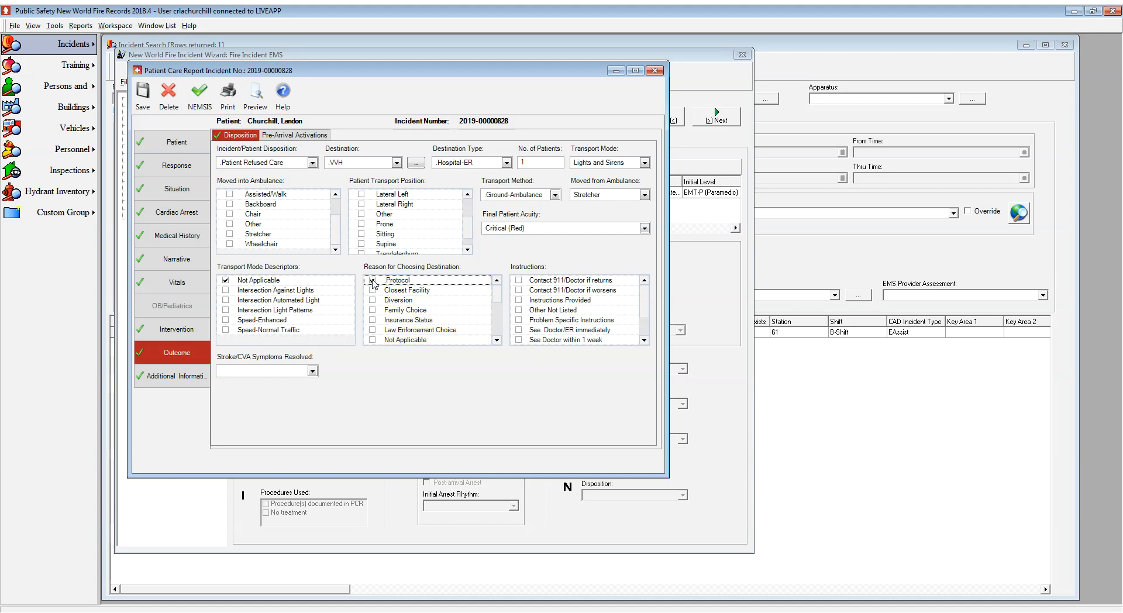
Step: Mark Diversion, Family Choice and Pt's Physician Choice as further reasons for choosing the destination
{"action": "left_click", "coordinate": [373, 300]}
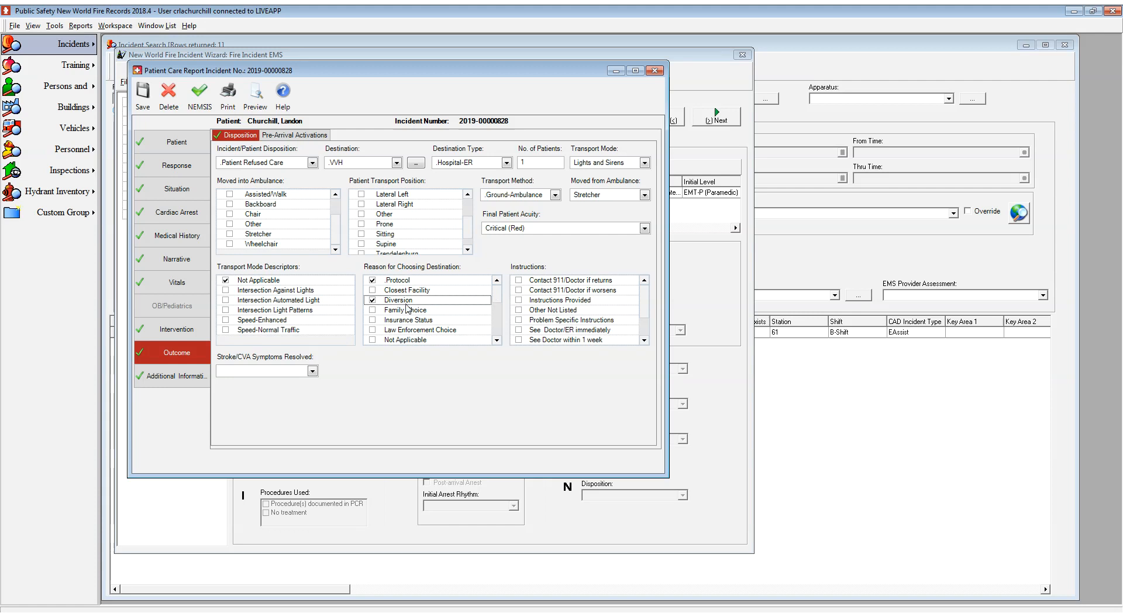
{"action": "left_click", "coordinate": [372, 309]}
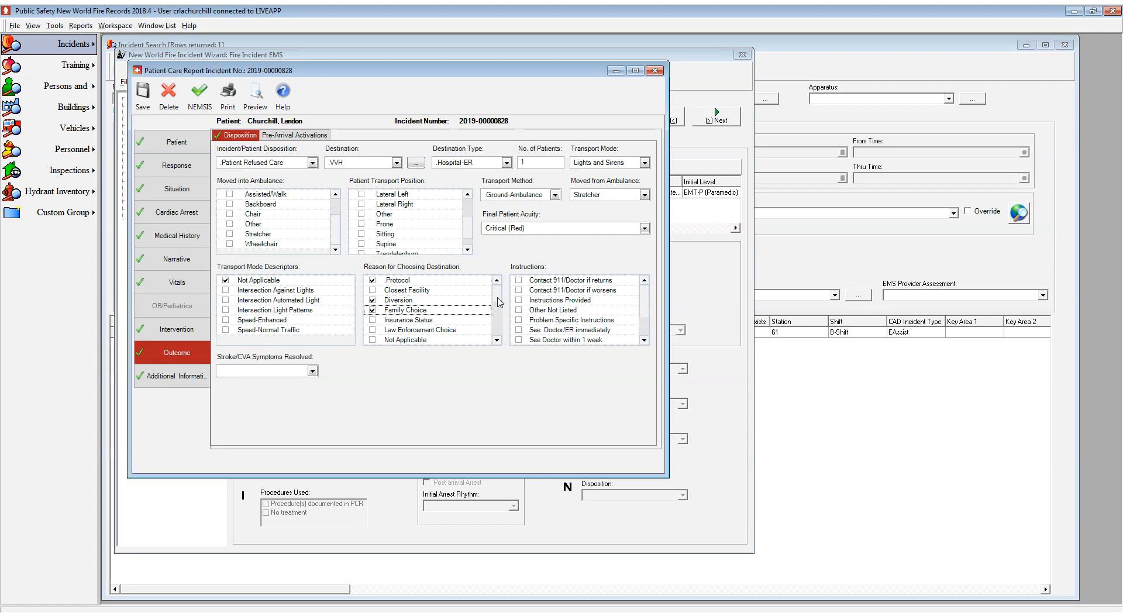
{"action": "left_click_drag", "start_coordinate": [496, 298], "coordinate": [499, 345]}
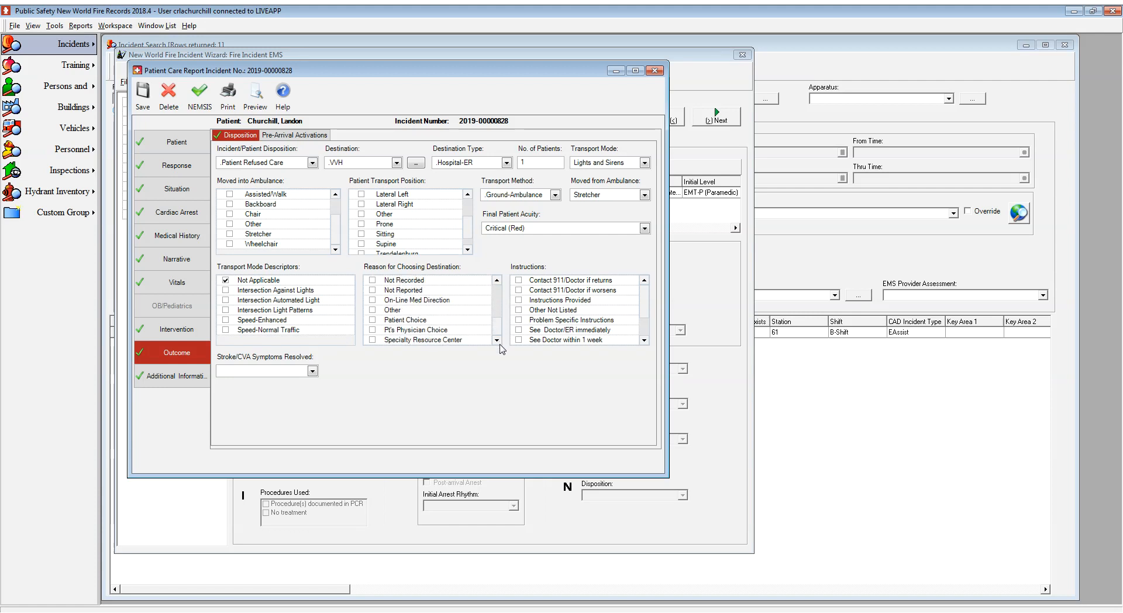
{"action": "left_click", "coordinate": [373, 330]}
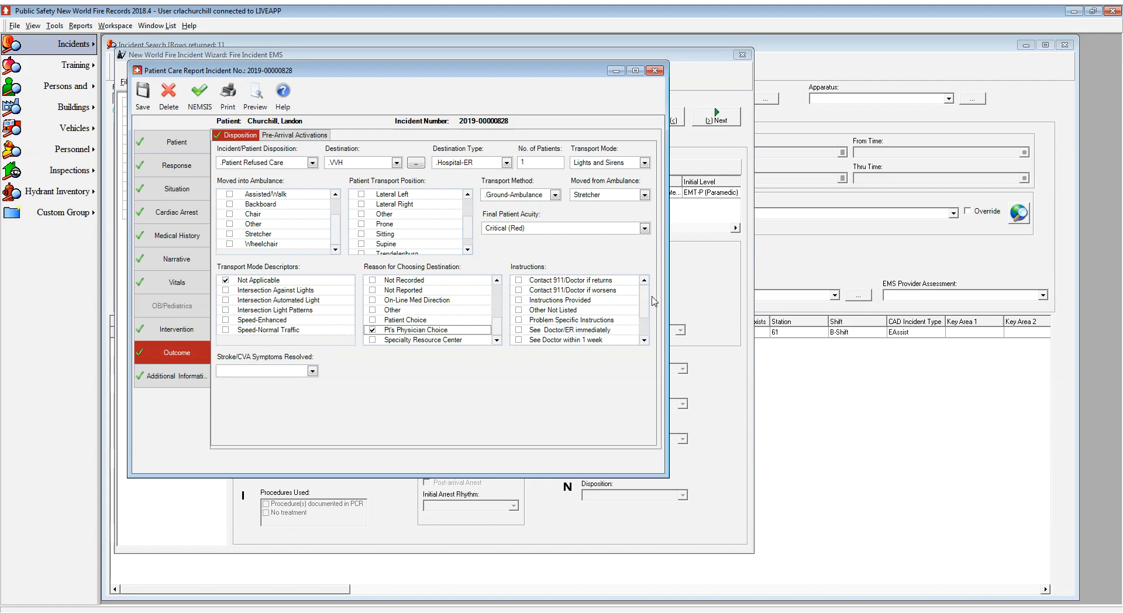
Step: Mark the instructions See Doctor/ER immediately, Contact 911/Doctor if returns and Contact 911/Doctor if worsens
{"action": "left_click_drag", "start_coordinate": [647, 295], "coordinate": [646, 317]}
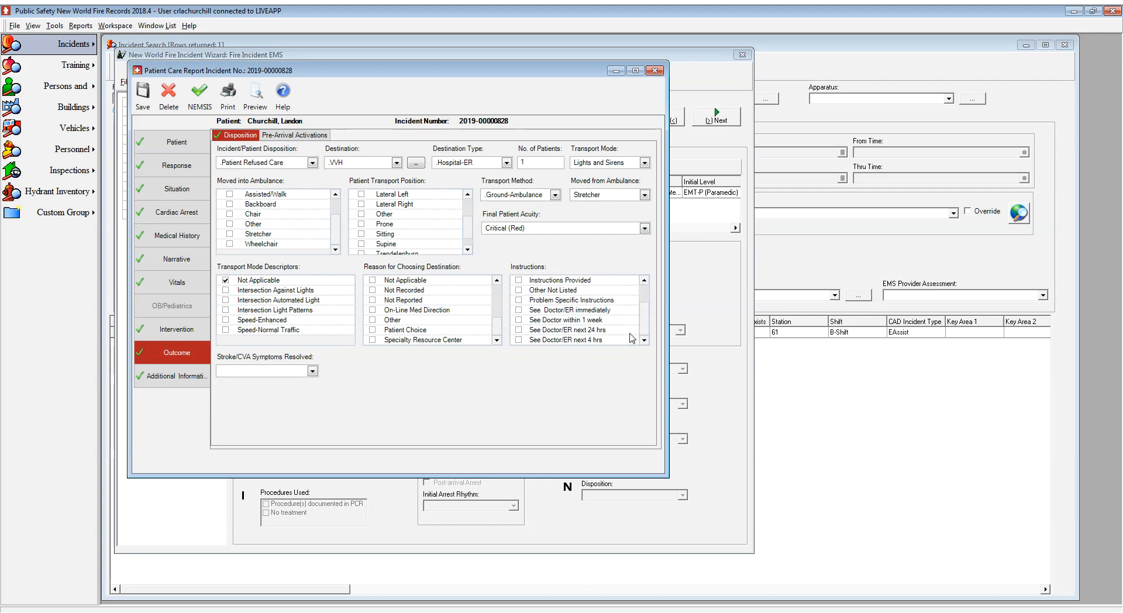
{"action": "left_click", "coordinate": [519, 310]}
{"action": "left_click_drag", "start_coordinate": [644, 319], "coordinate": [642, 292]}
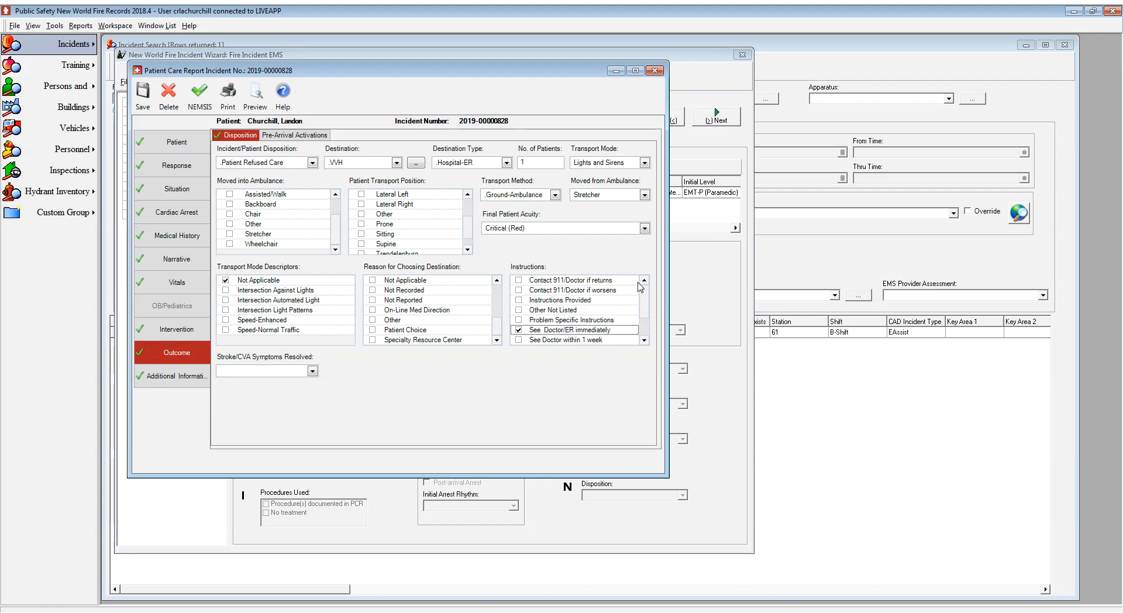
{"action": "left_click", "coordinate": [518, 289]}
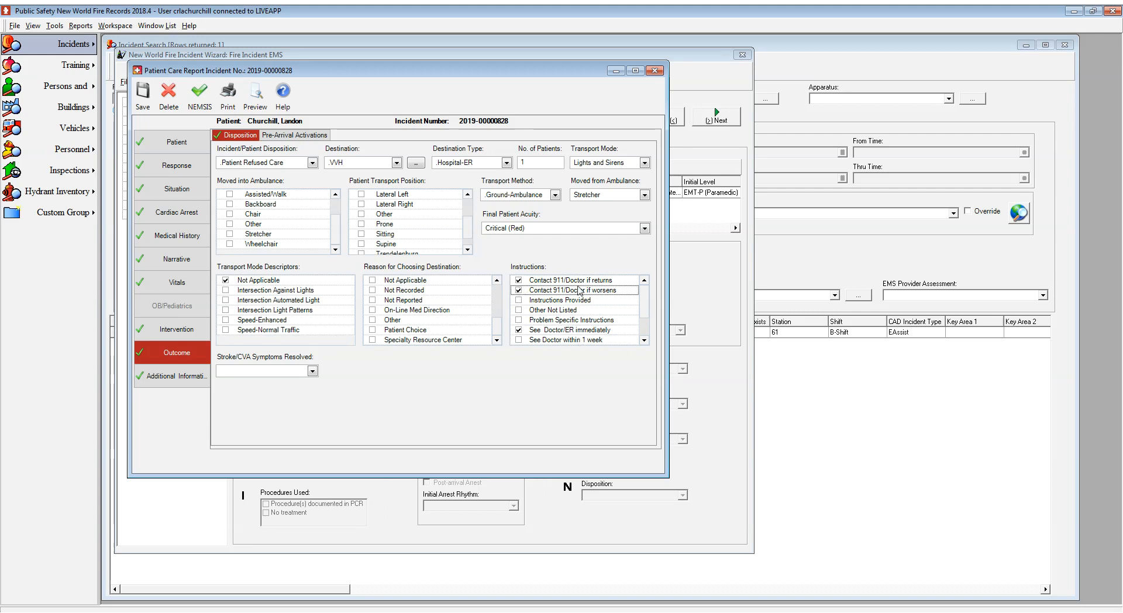
{"action": "left_click", "coordinate": [313, 136]}
{"action": "left_click", "coordinate": [236, 136]}
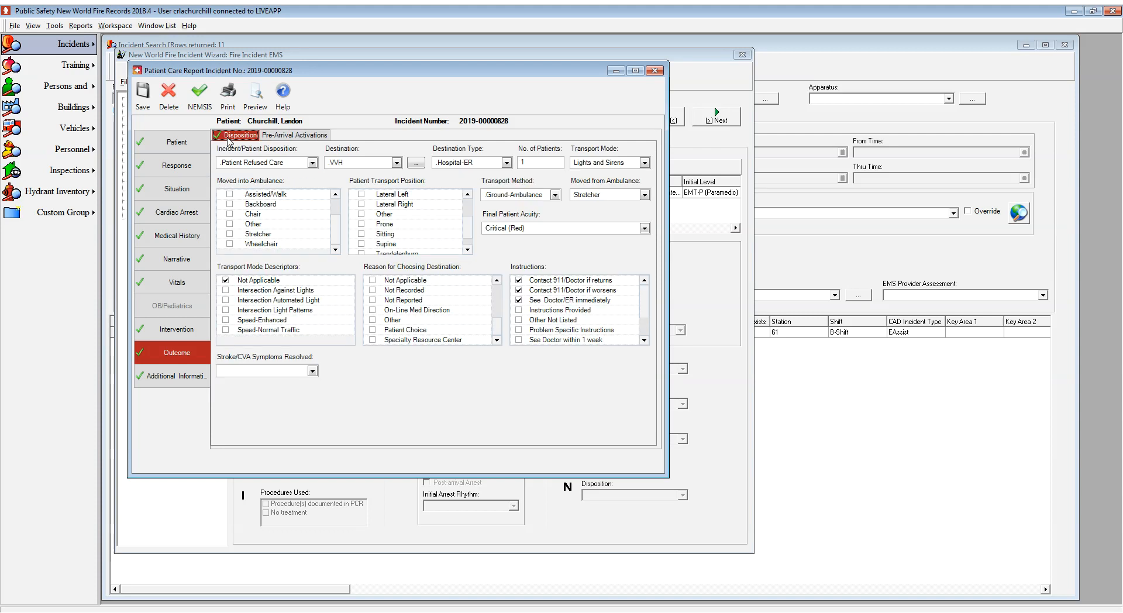
Step: Import the Training Report PDF into the documents of the report's additional information
{"action": "left_click", "coordinate": [178, 377]}
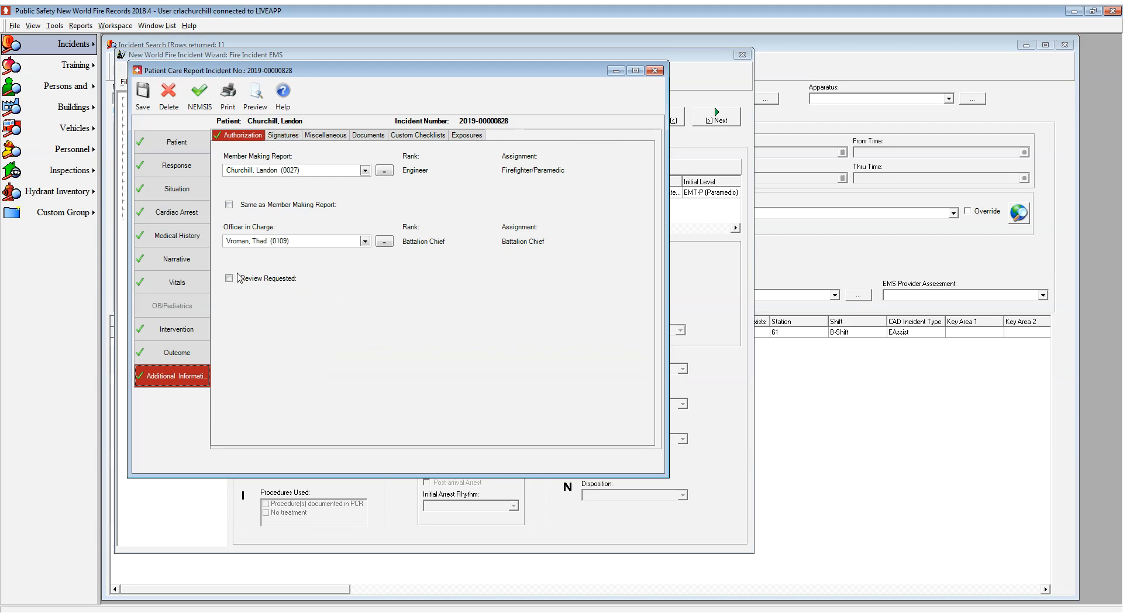
{"action": "left_click", "coordinate": [283, 136]}
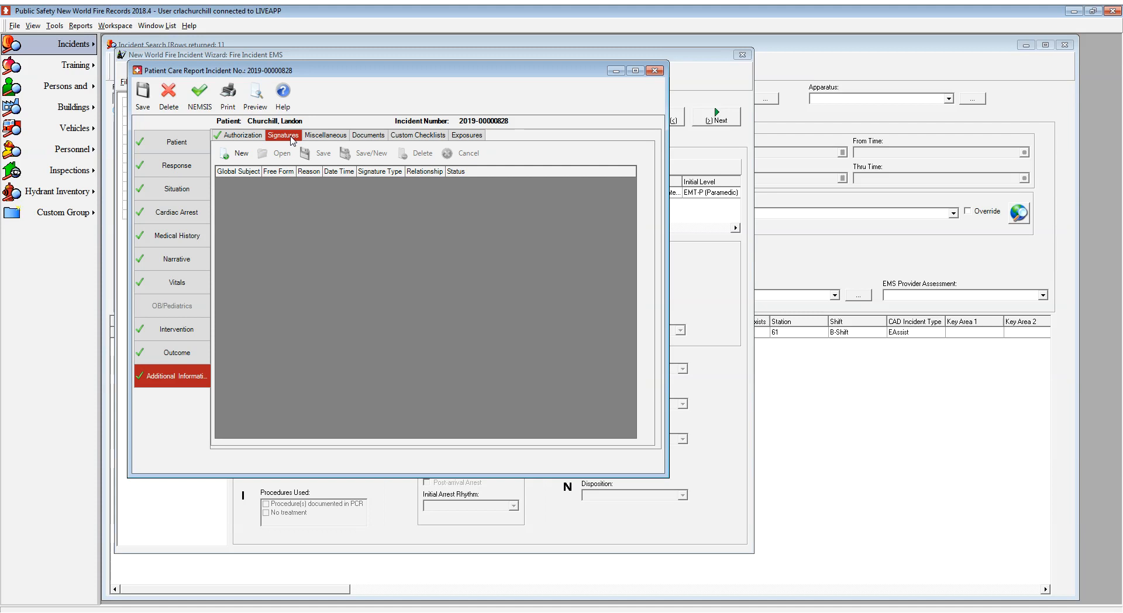
{"action": "left_click", "coordinate": [310, 136]}
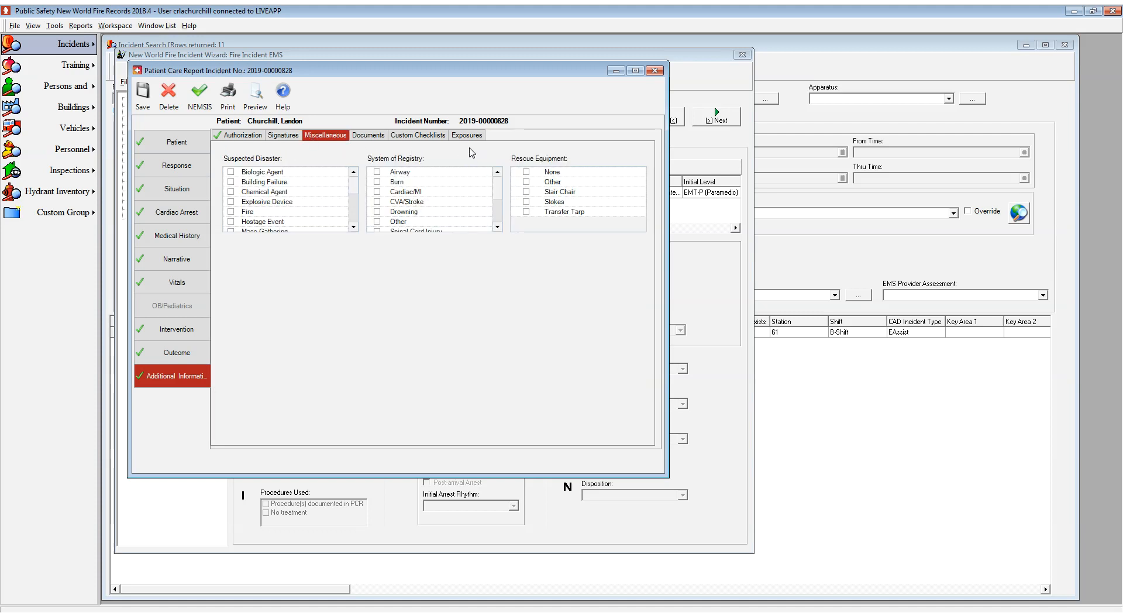
{"action": "left_click", "coordinate": [364, 137]}
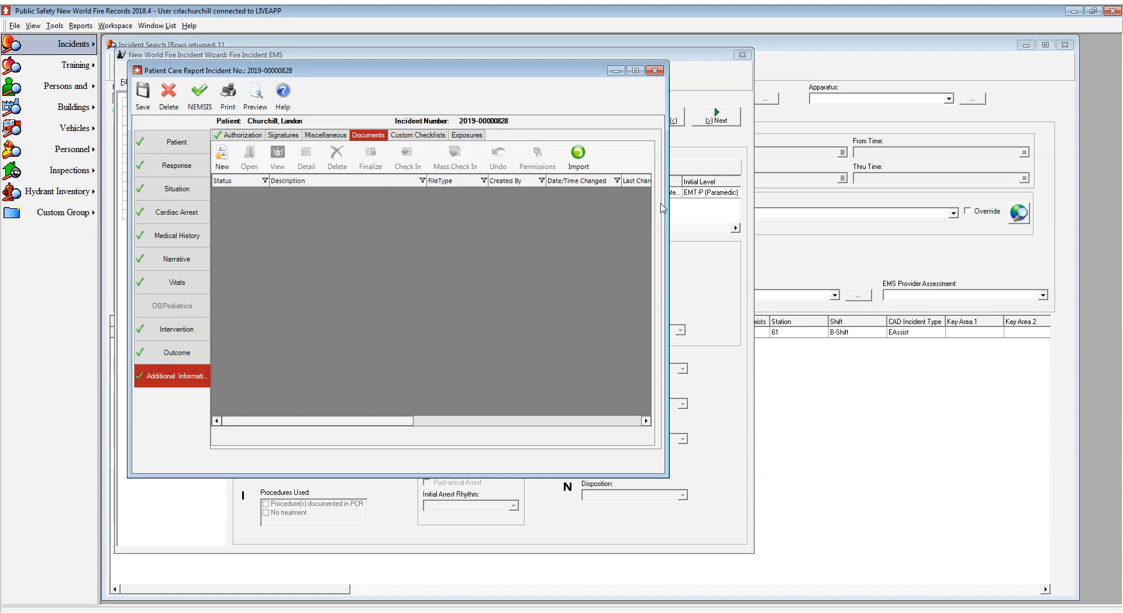
{"action": "left_click", "coordinate": [592, 162]}
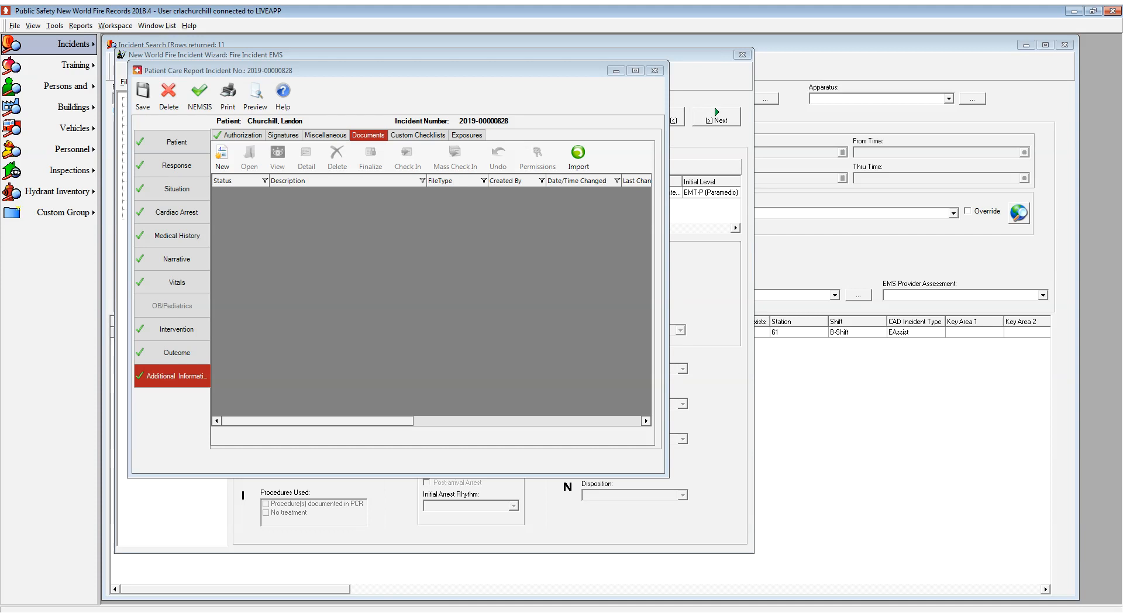
{"action": "left_click", "coordinate": [441, 367]}
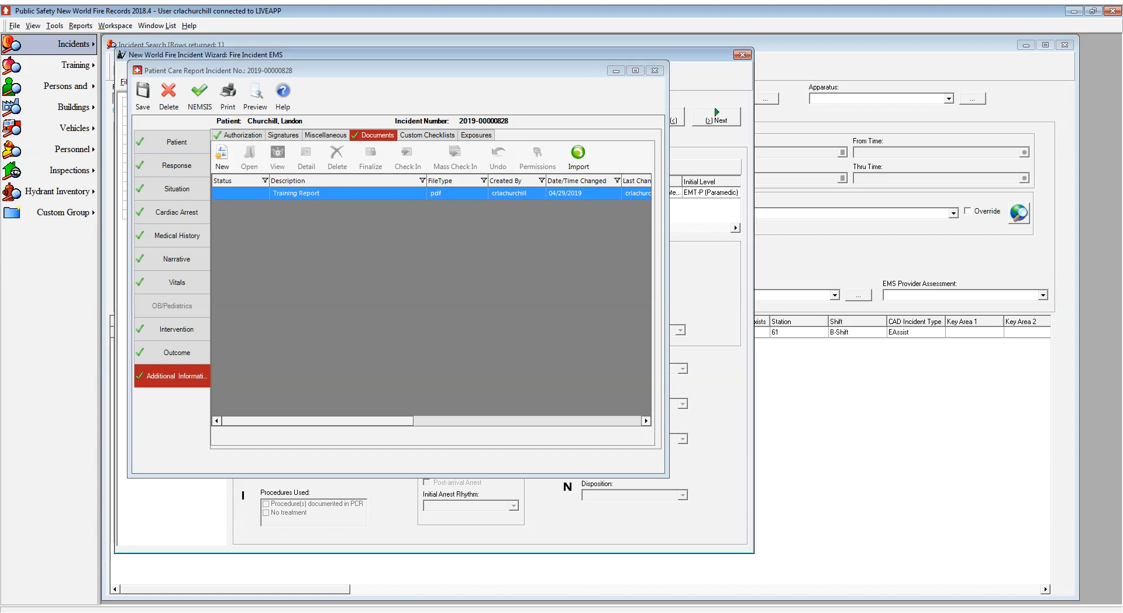
Step: View the attached Training Report document
{"action": "left_click", "coordinate": [317, 206]}
{"action": "left_click", "coordinate": [278, 155]}
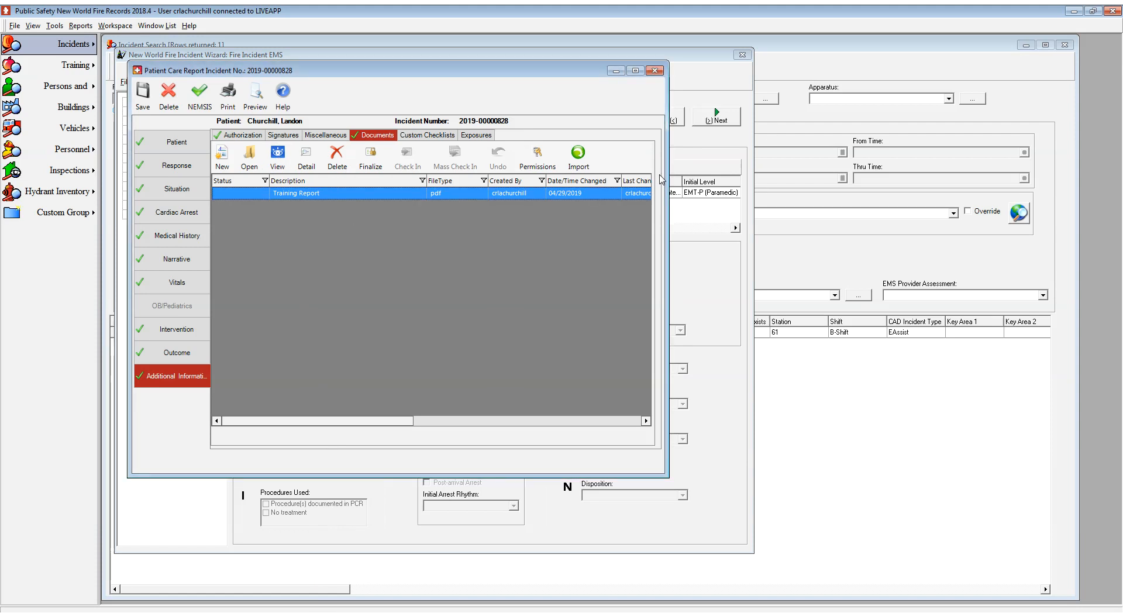
{"action": "left_click", "coordinate": [402, 264]}
{"action": "left_click", "coordinate": [427, 135]}
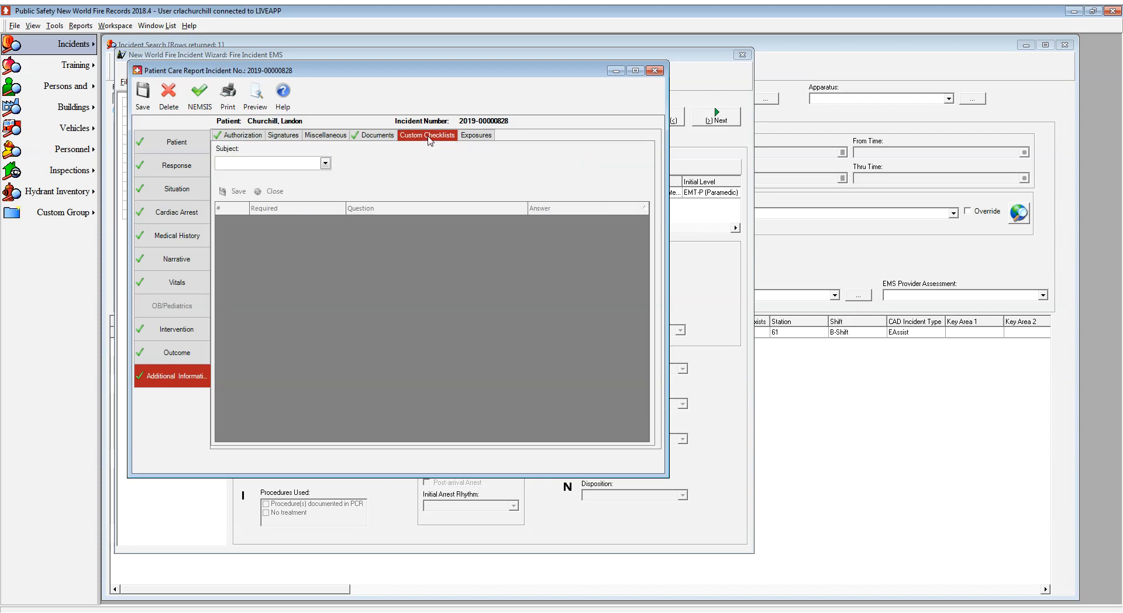
{"action": "left_click", "coordinate": [479, 135]}
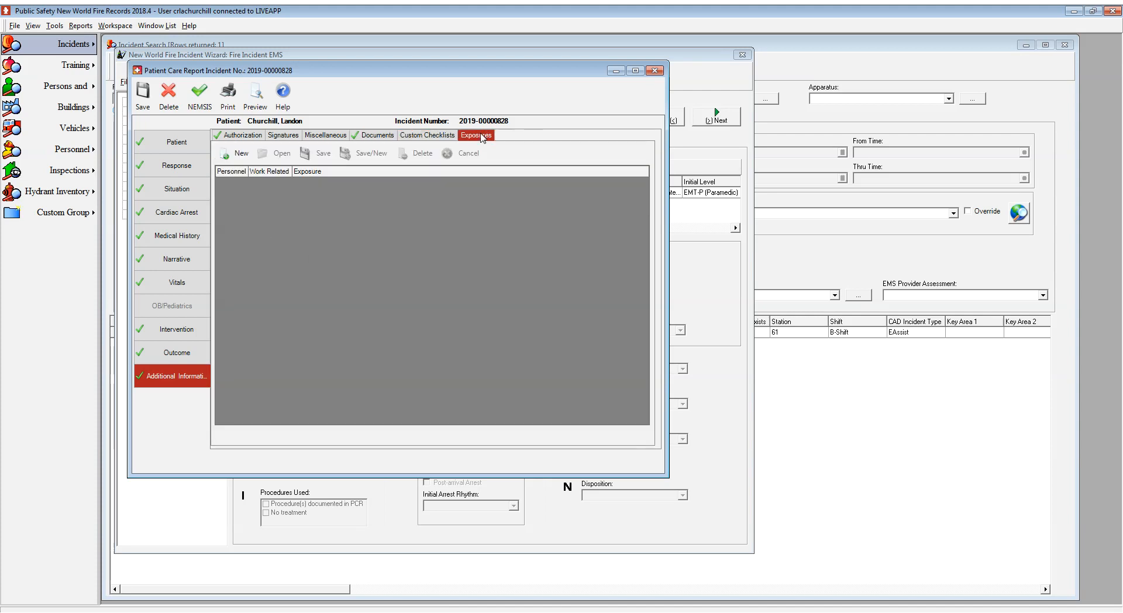
{"action": "left_click", "coordinate": [241, 154]}
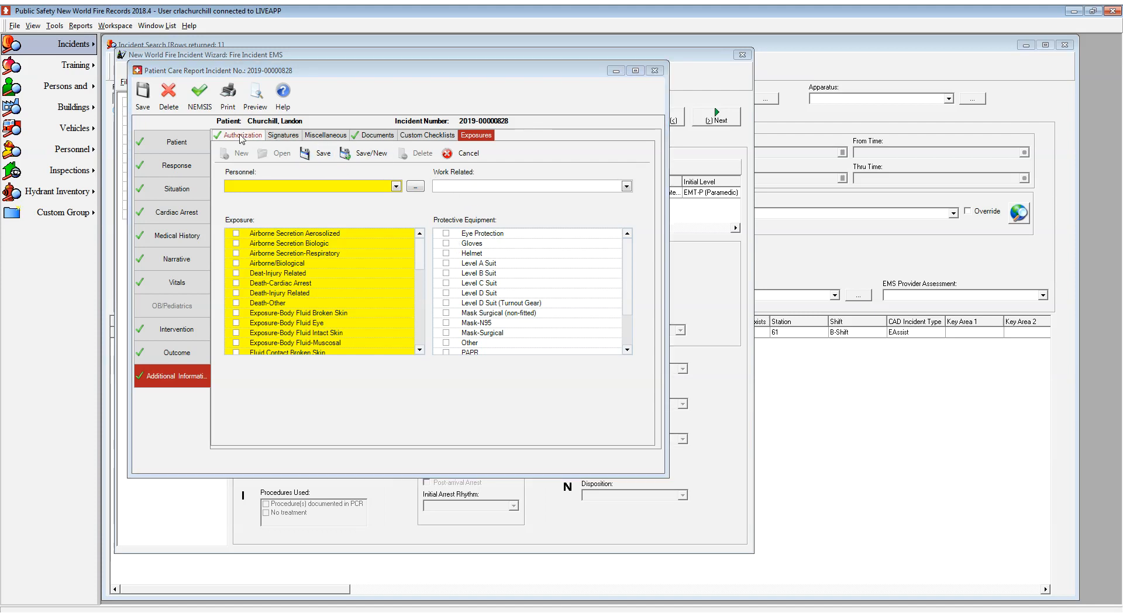
{"action": "left_click", "coordinate": [463, 153]}
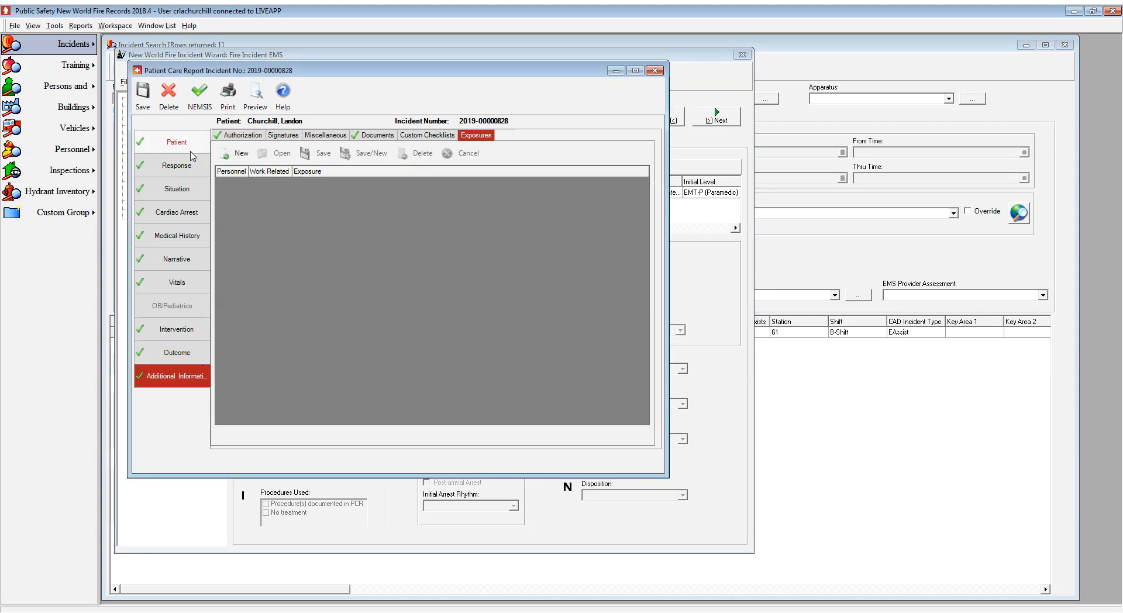
Step: Try to save the patient care report and clear the Pregnancy value in the medical history
{"action": "left_click", "coordinate": [146, 98]}
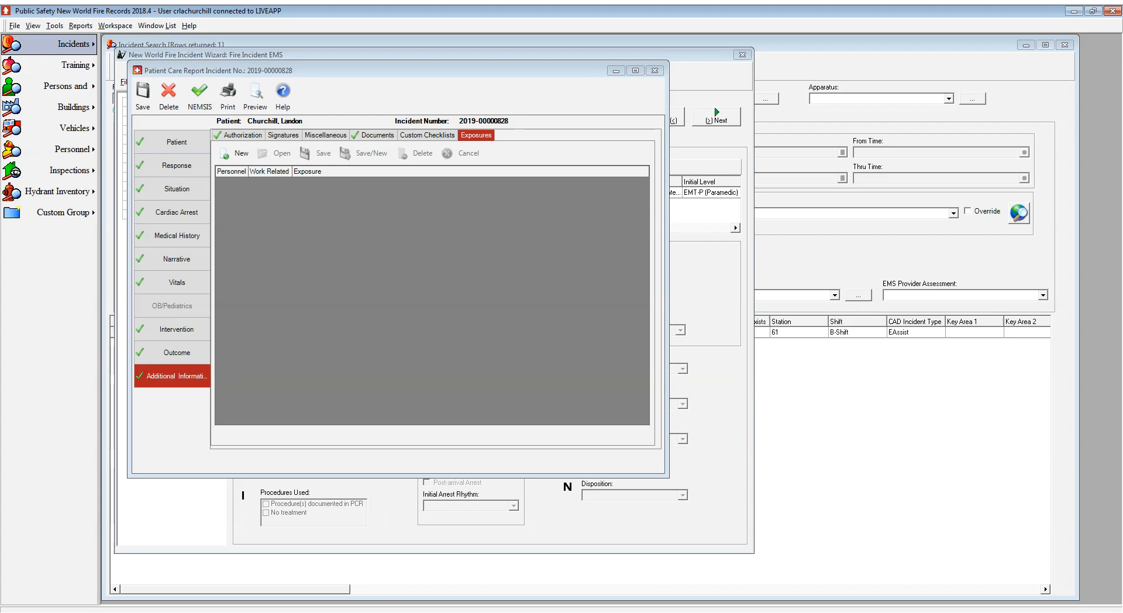
{"action": "left_click", "coordinate": [176, 235]}
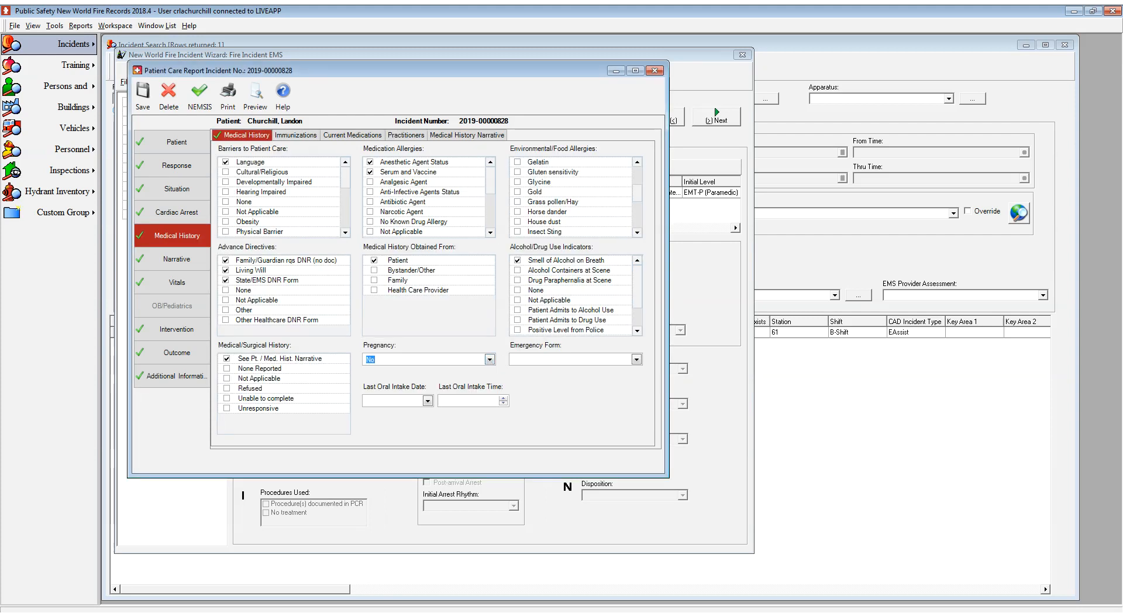
{"action": "key", "text": "BackSpace"}
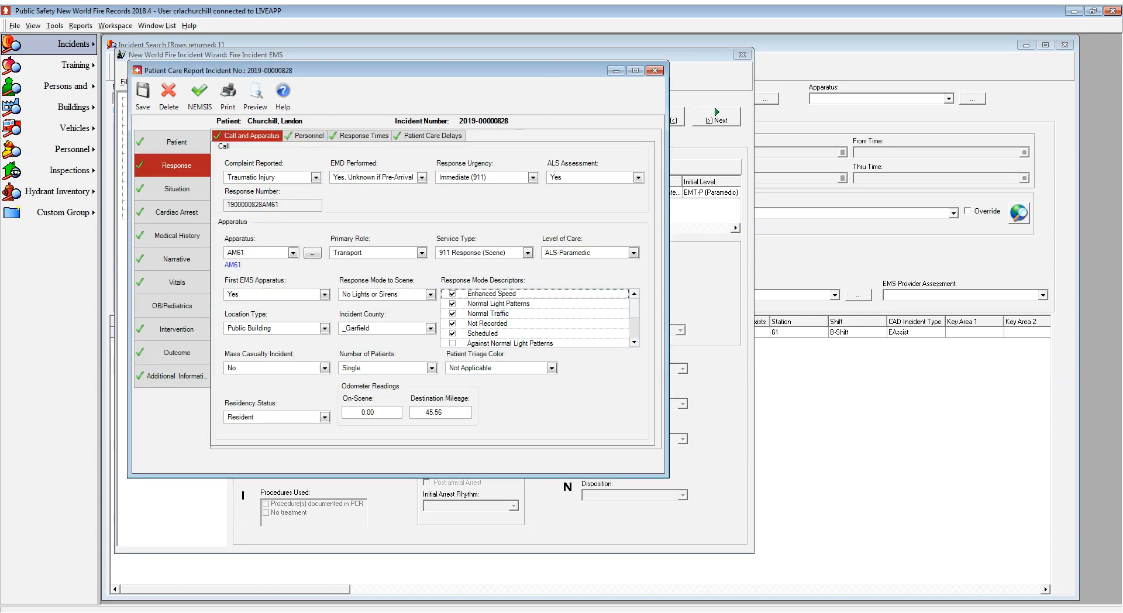
Step: In the response section, unmark the Scheduled, Not Recorded, Normal Traffic and Normal Light Patterns response mode descriptors
{"action": "left_click", "coordinate": [452, 333]}
{"action": "left_click", "coordinate": [453, 323]}
{"action": "left_click", "coordinate": [453, 312]}
{"action": "left_click", "coordinate": [453, 304]}
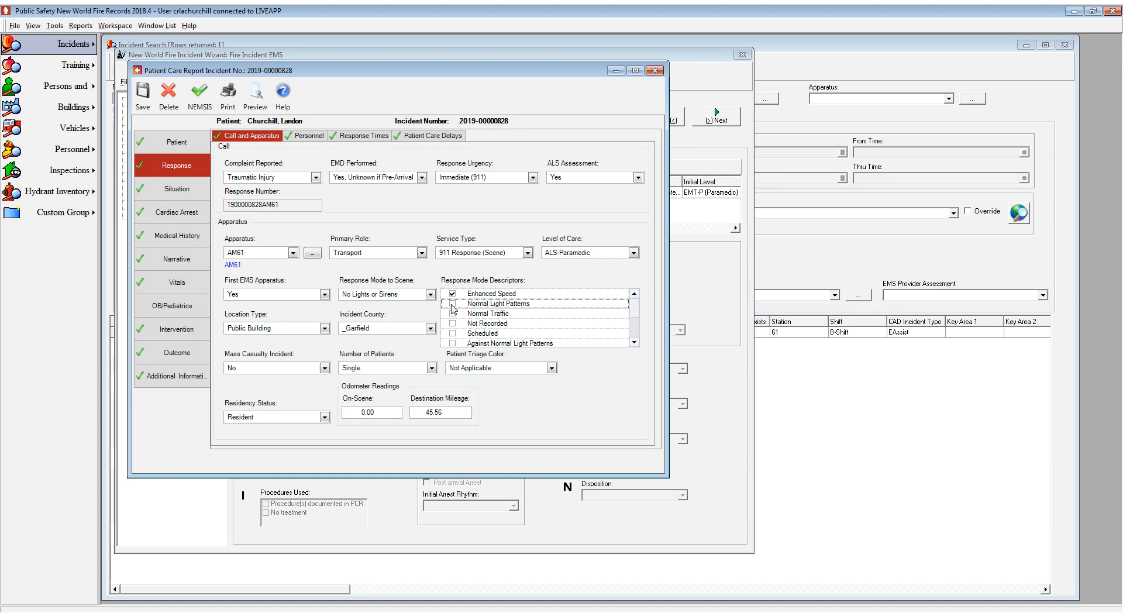
Step: Save and close the patient care report, and print the Fire Incident EMS record
{"action": "left_click", "coordinate": [141, 106]}
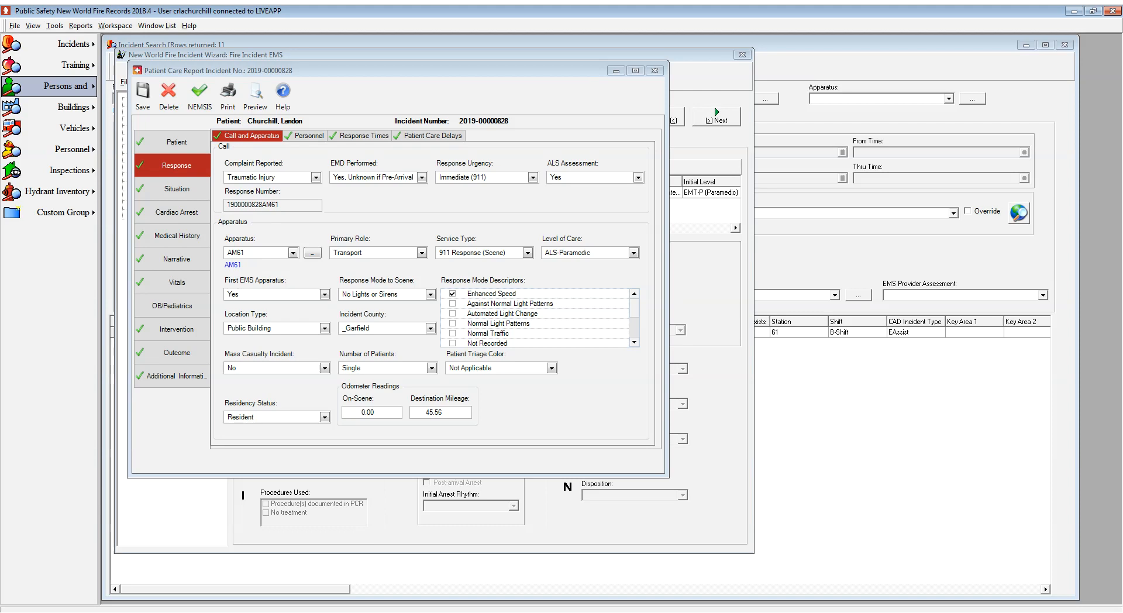
{"action": "left_click", "coordinate": [523, 96]}
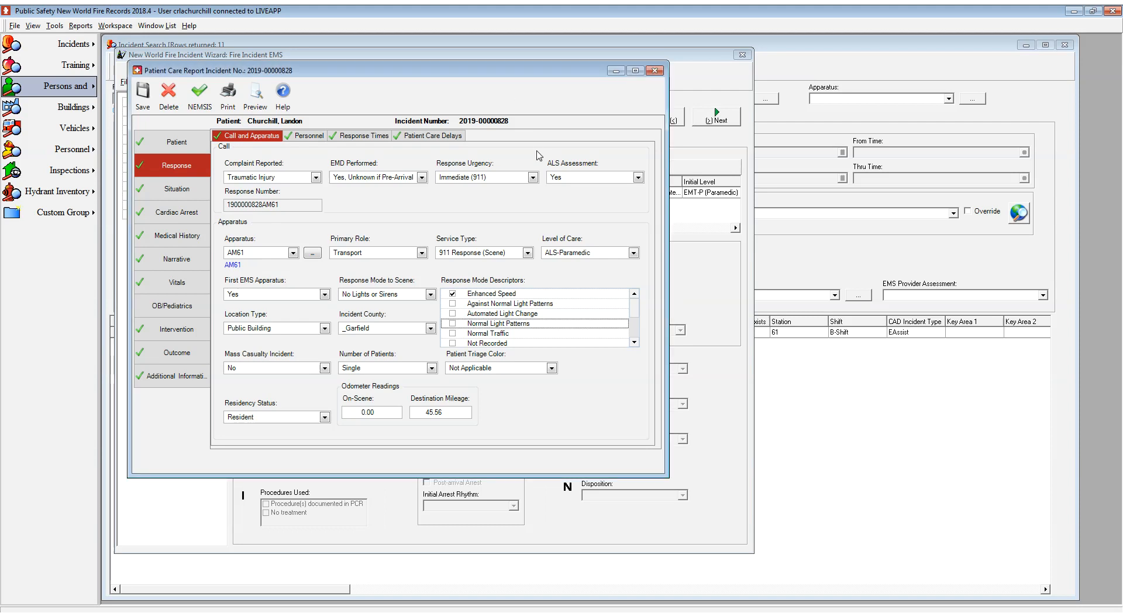
{"action": "left_click", "coordinate": [655, 71]}
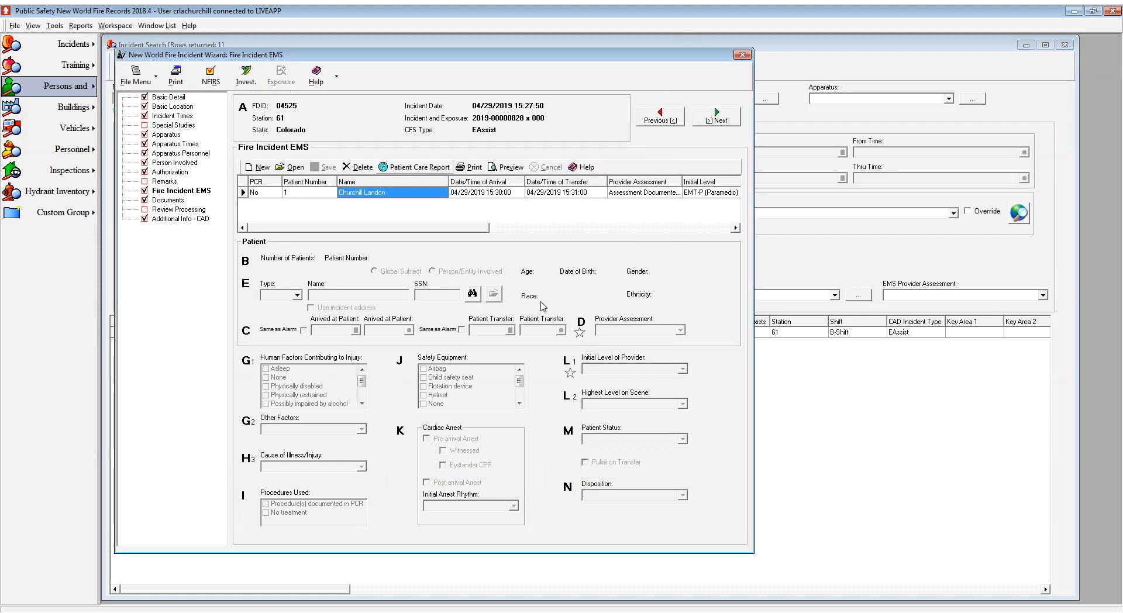
{"action": "left_click", "coordinate": [467, 168]}
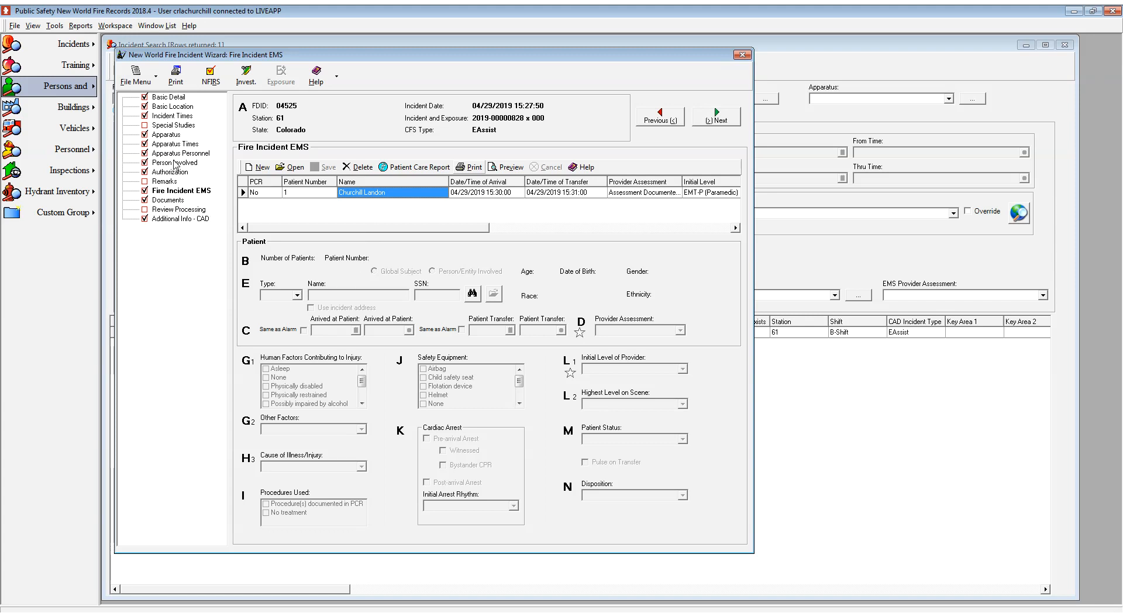
Step: Run the NFIRS check on the incident and open the incident times from the required Arrival Date error
{"action": "left_click", "coordinate": [212, 82]}
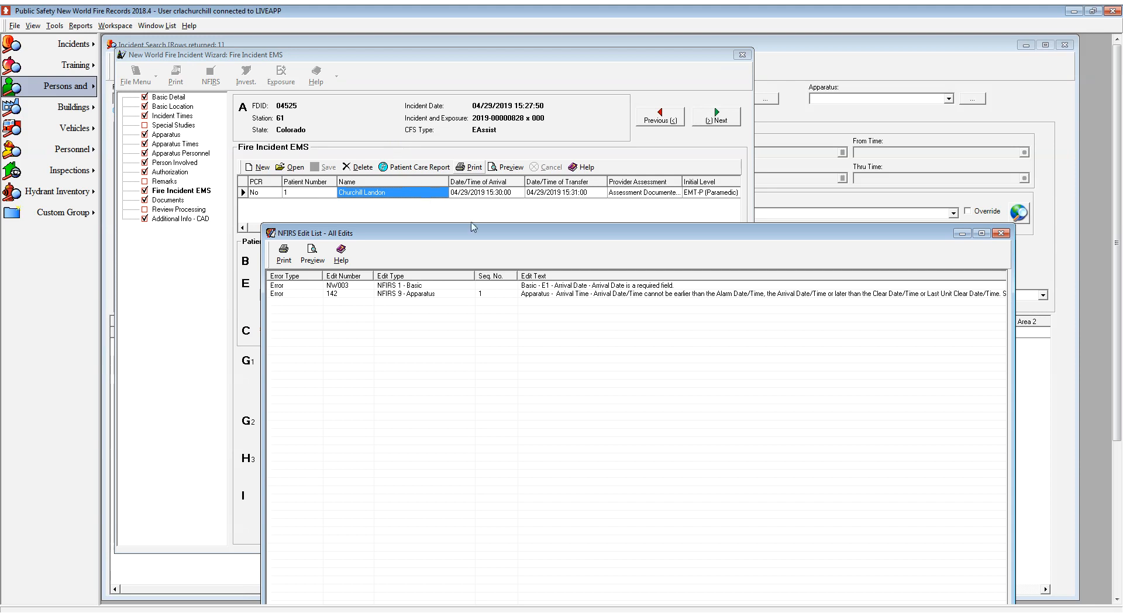
{"action": "left_click_drag", "start_coordinate": [478, 234], "coordinate": [376, 91]}
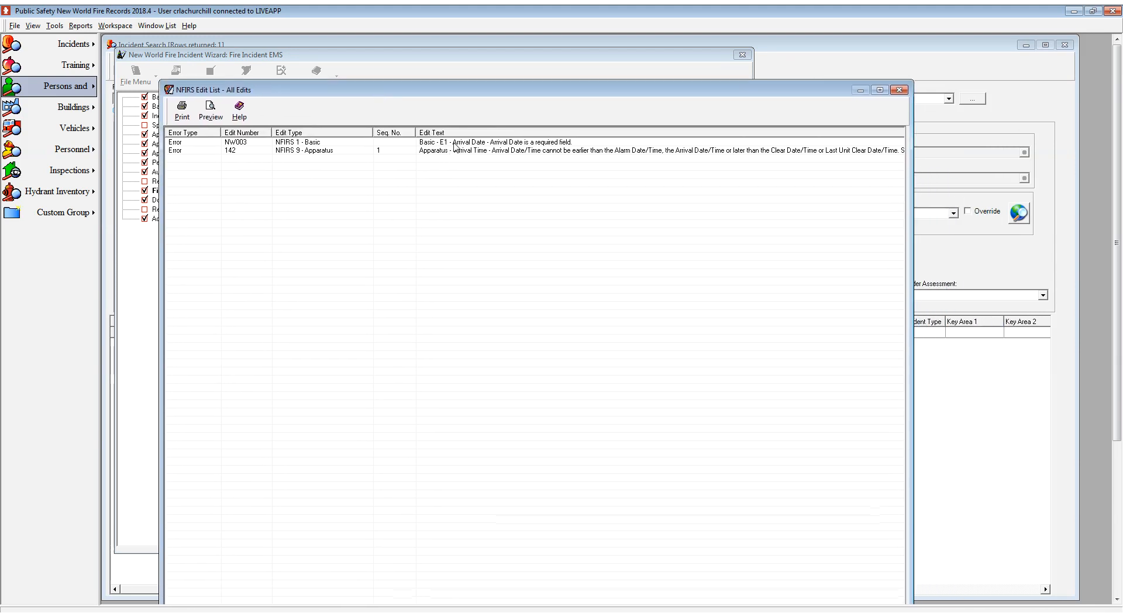
{"action": "double_click", "coordinate": [517, 143]}
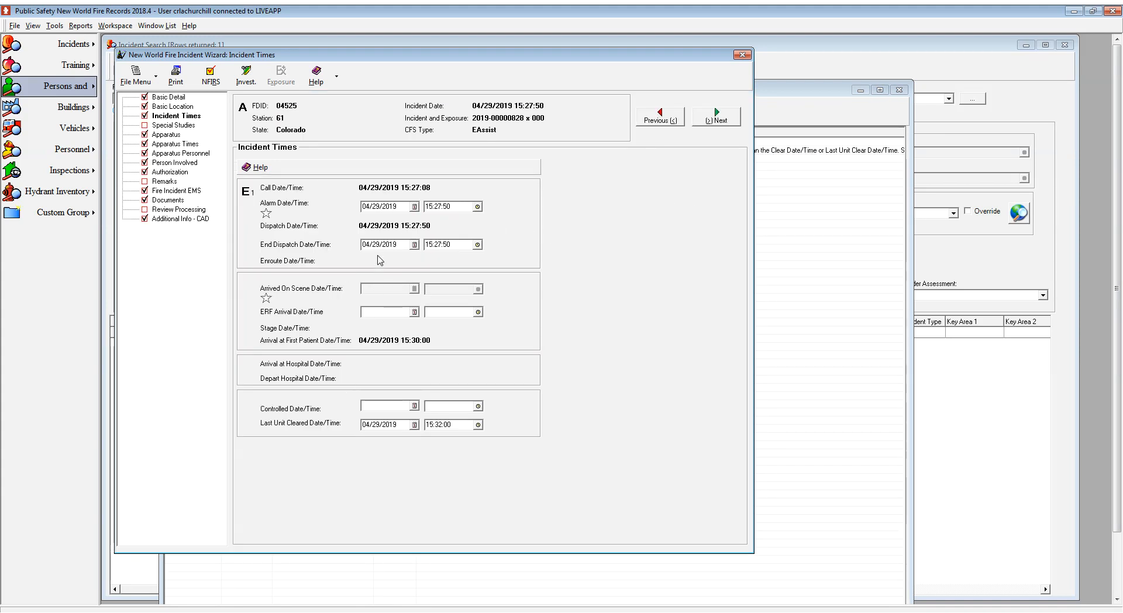
Step: Try filling the Arrived On Scene date and time with 04/29/2019 15:27:50 and rerun the NFIRS check
{"action": "left_click", "coordinate": [380, 289]}
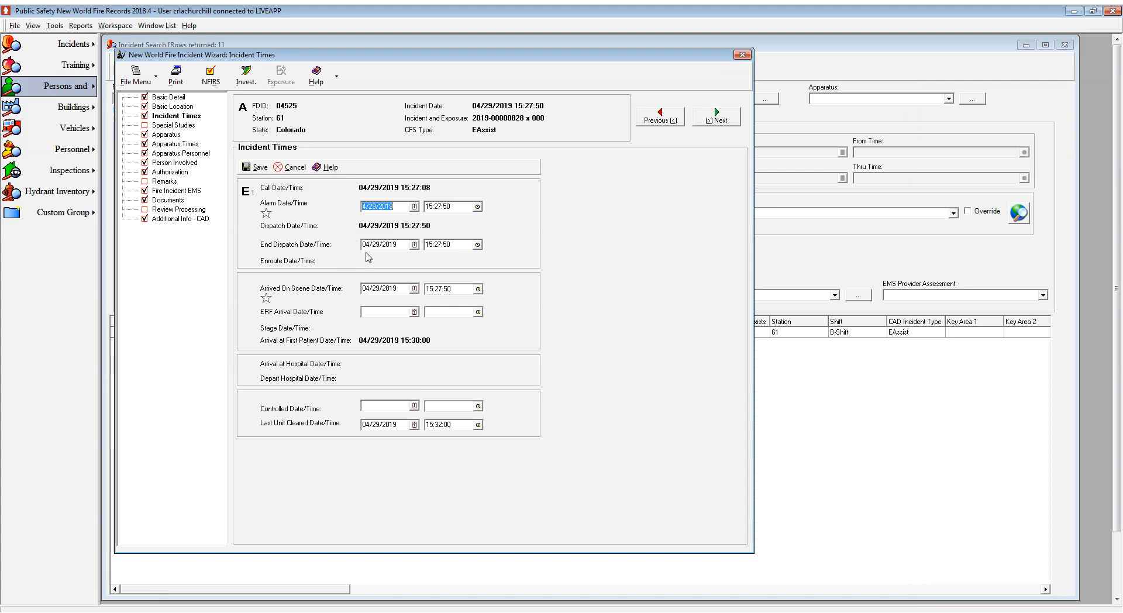
{"action": "left_click", "coordinate": [211, 75]}
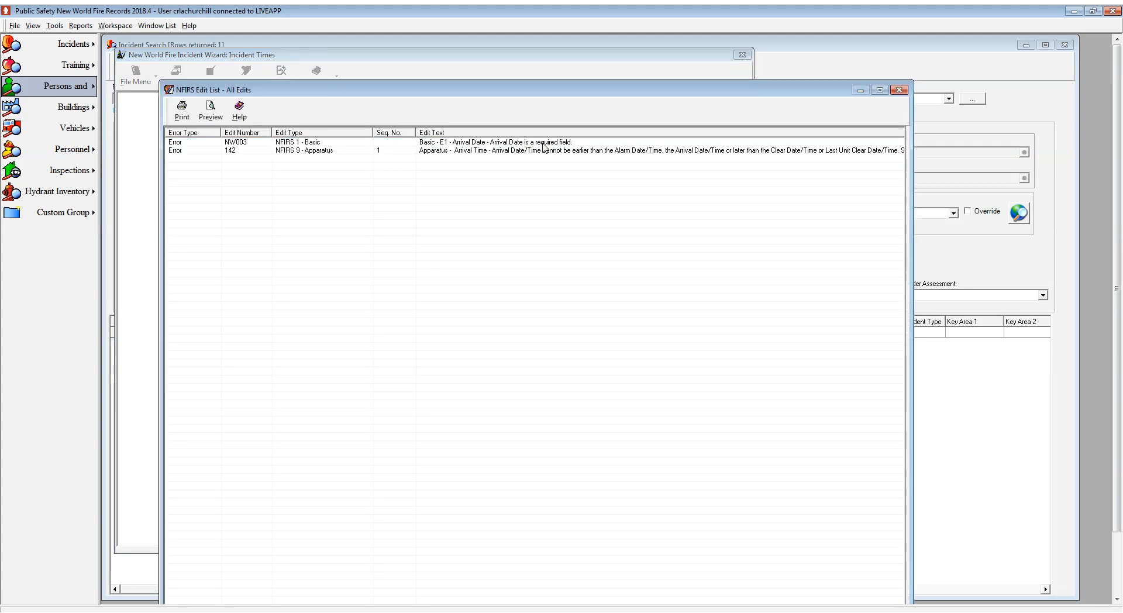
{"action": "left_click", "coordinate": [547, 55]}
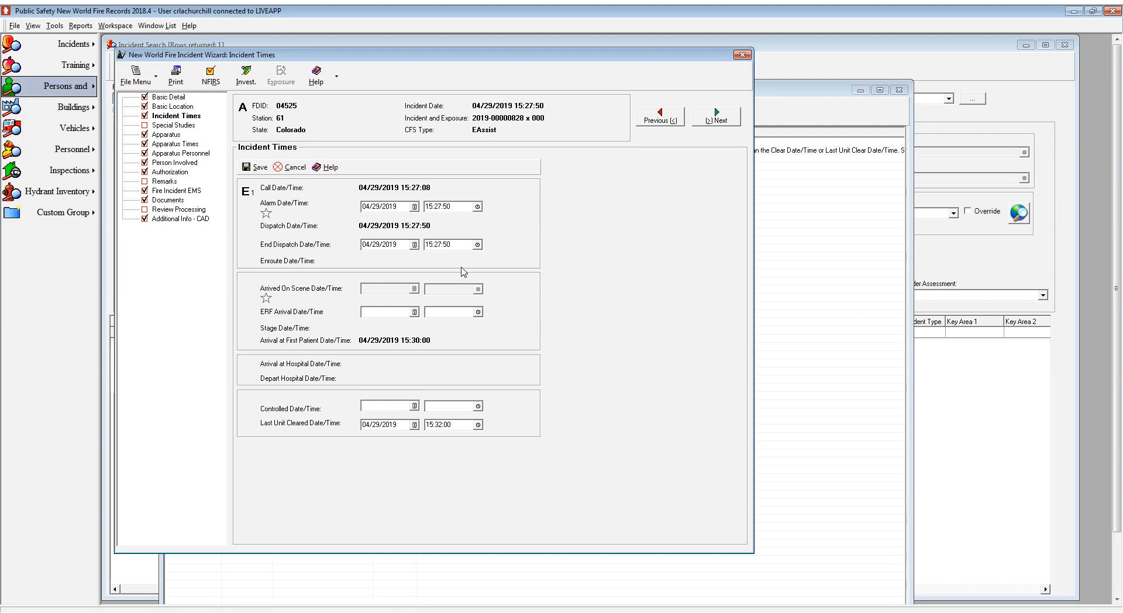
Step: Try setting Arrived On Scene to 04/29/2019 15:27:51, save the incident times, and rerun the NFIRS check
{"action": "left_click", "coordinate": [386, 293]}
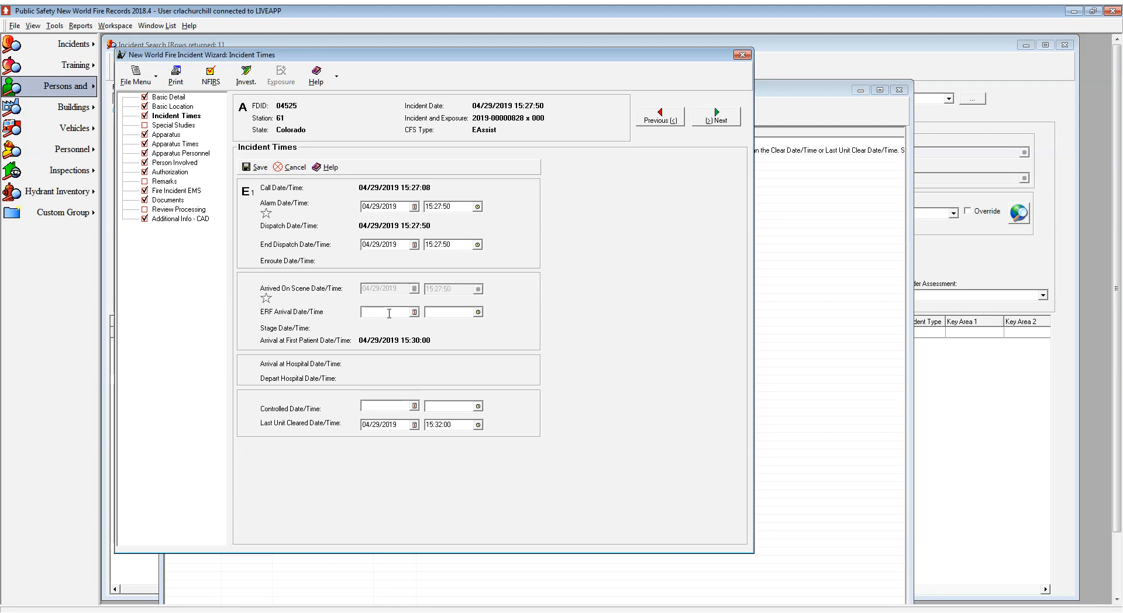
{"action": "left_click", "coordinate": [401, 287]}
{"action": "left_click", "coordinate": [459, 287]}
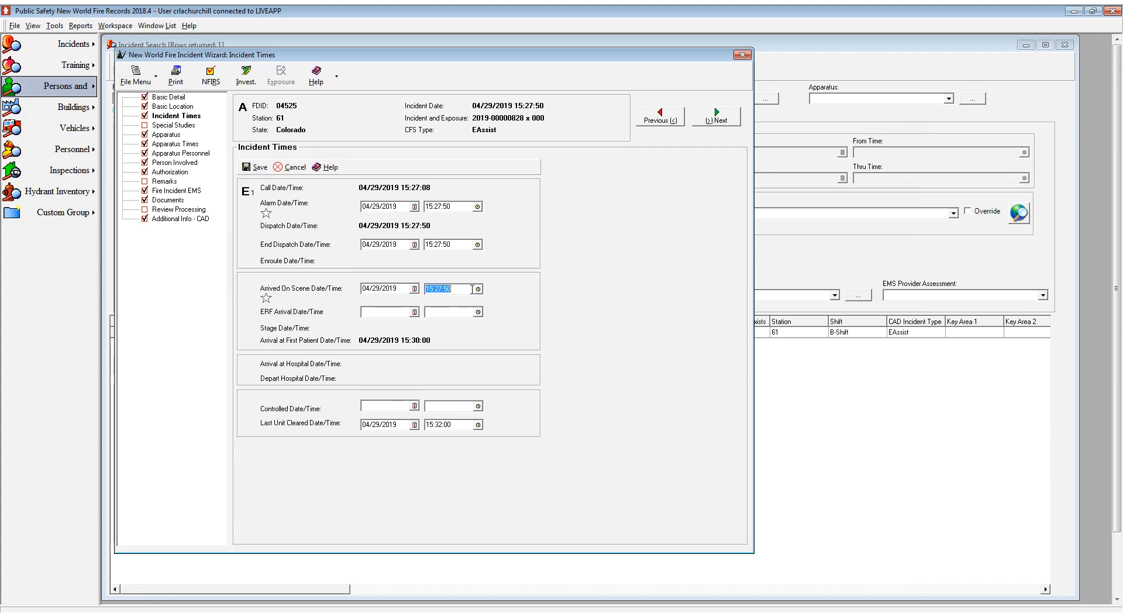
{"action": "left_click", "coordinate": [472, 289]}
{"action": "type", "text": "1"}
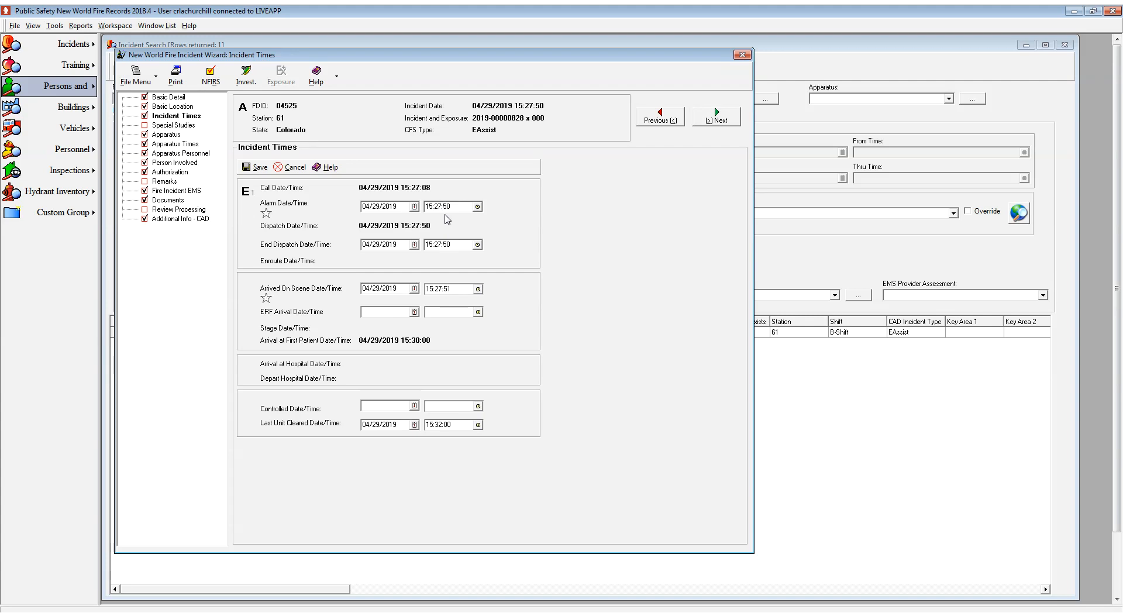
{"action": "left_click", "coordinate": [259, 166]}
{"action": "left_click", "coordinate": [211, 75]}
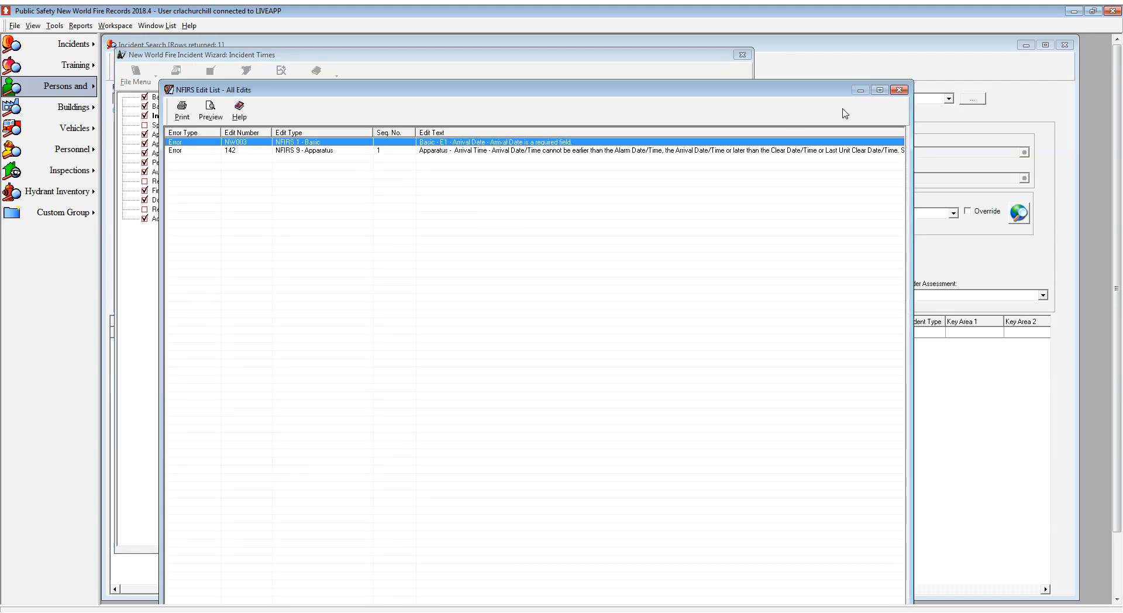
{"action": "left_click", "coordinate": [899, 89]}
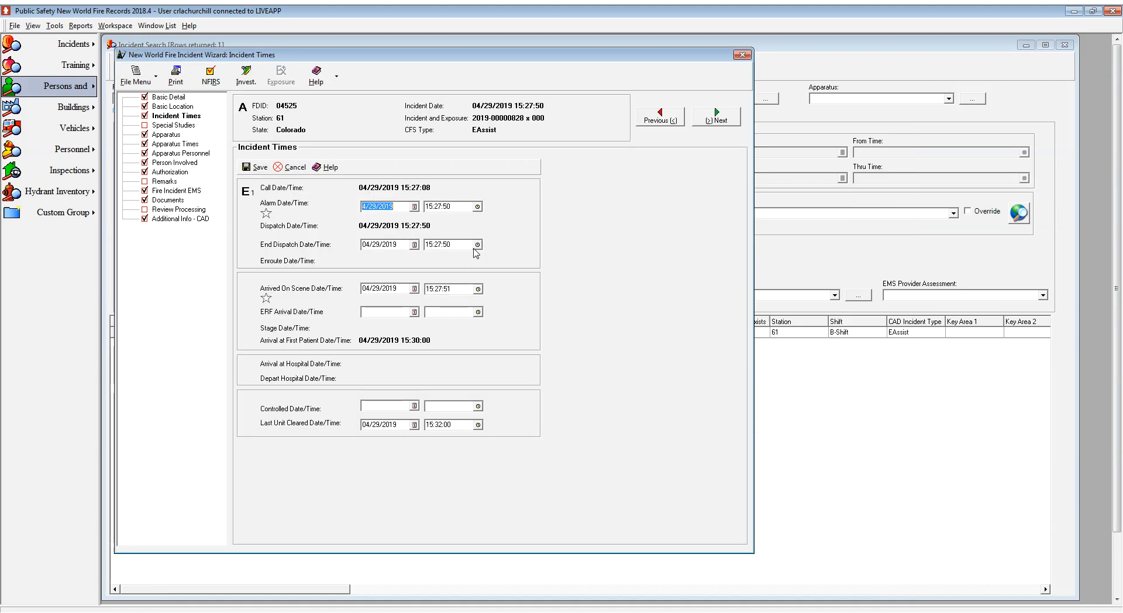
Step: Fill in the ERF Arrival date and time as 04/29/2019 15:27:52 and save the incident times
{"action": "left_click", "coordinate": [463, 289]}
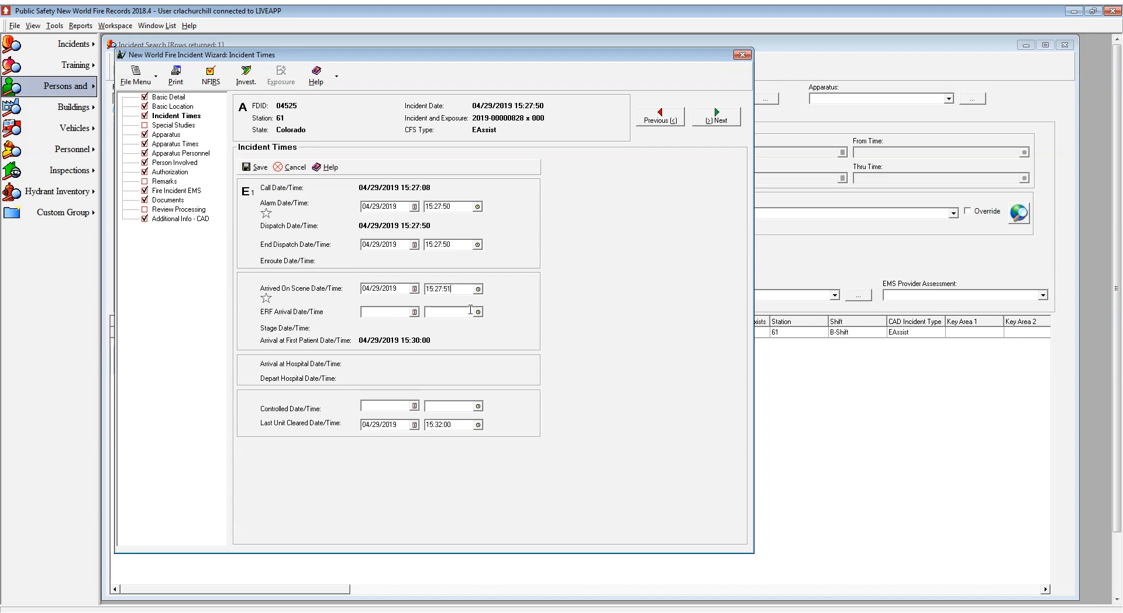
{"action": "key", "text": "Tab"}
{"action": "key", "text": "Tab"}
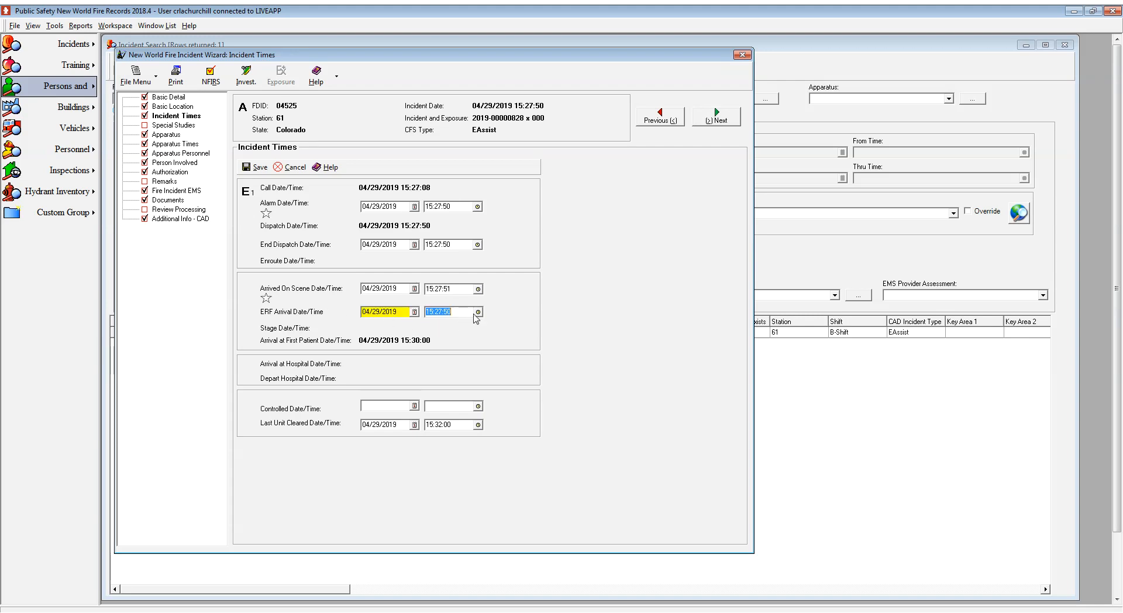
{"action": "key", "text": "Right"}
{"action": "key", "text": "BackSpace"}
{"action": "type", "text": "2"}
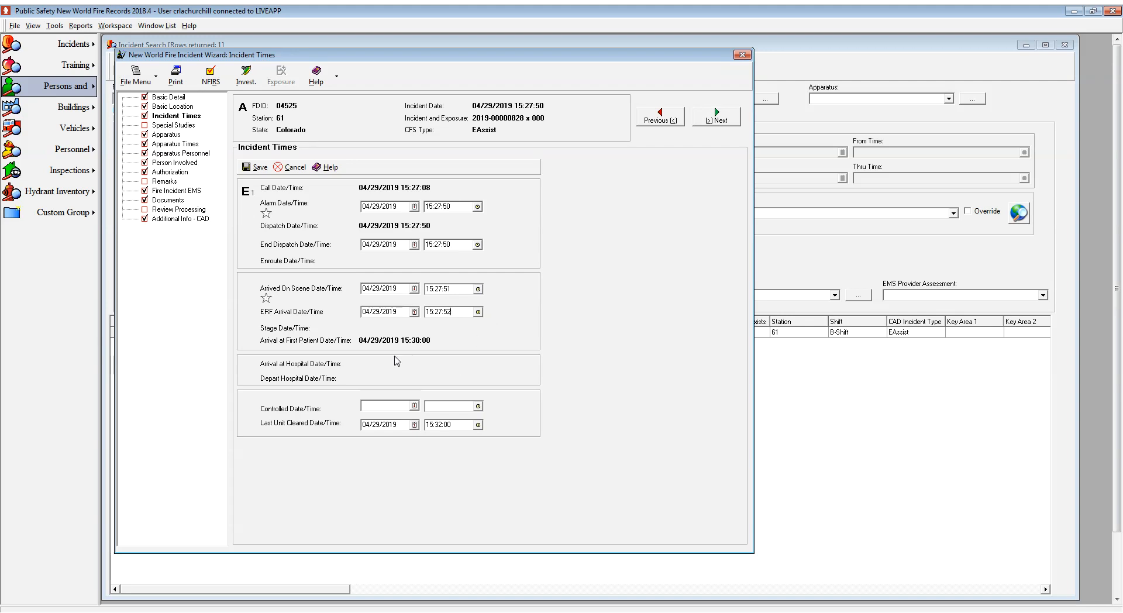
{"action": "left_click", "coordinate": [256, 168]}
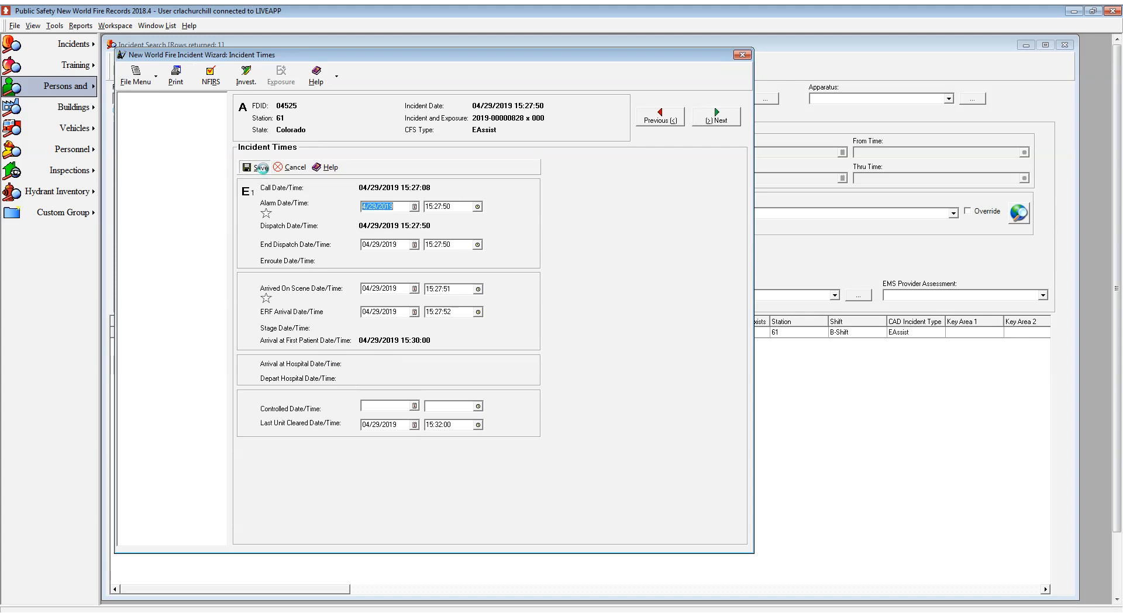
Step: Reload the incident times, fill in Arrived On Scene as 04/29/2019 15:27:50, save, and rerun the NFIRS check
{"action": "left_click", "coordinate": [170, 108]}
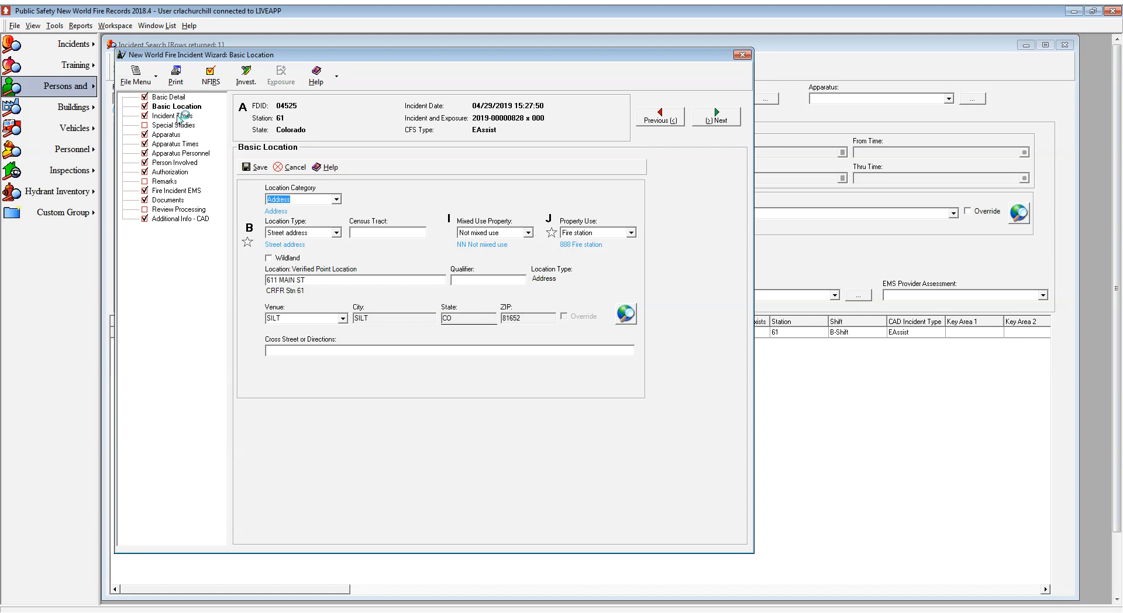
{"action": "left_click", "coordinate": [171, 116]}
{"action": "left_click", "coordinate": [382, 289]}
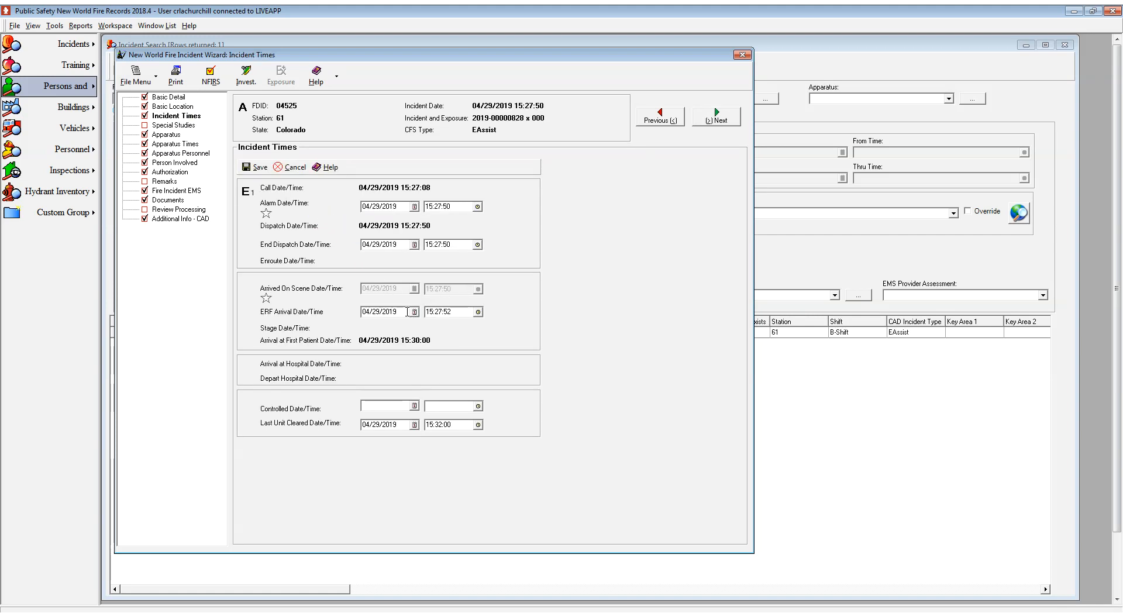
{"action": "left_click", "coordinate": [256, 168]}
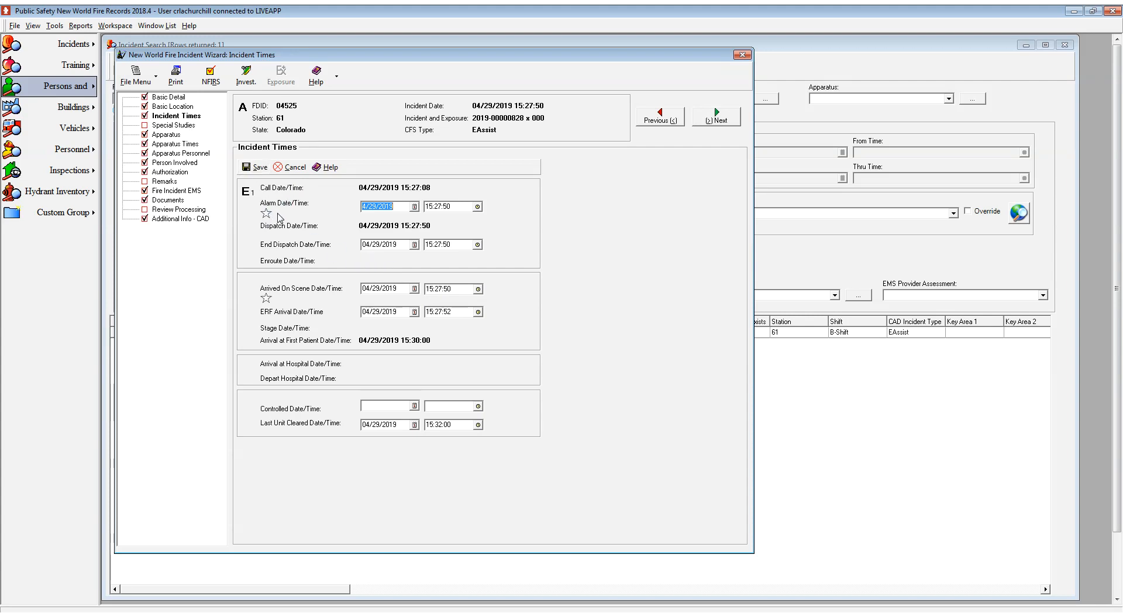
{"action": "left_click", "coordinate": [210, 76]}
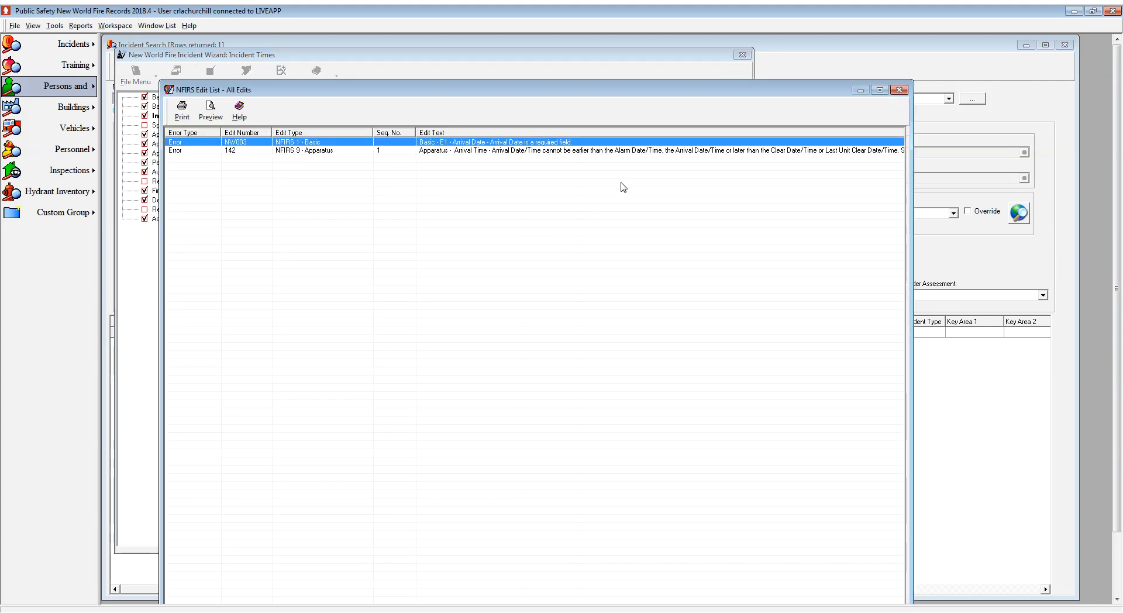
{"action": "left_click", "coordinate": [896, 89]}
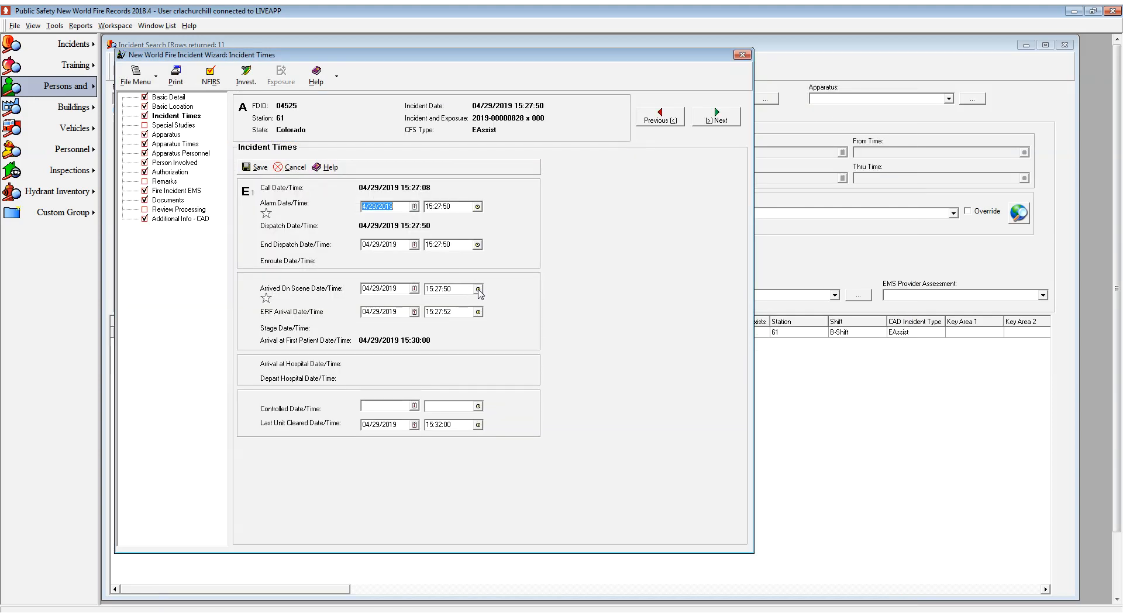
Step: In the apparatus times for AM61, enter 04/29/2019 with acknowledged time 15:27:55 and enroute time 15:28:00
{"action": "left_click", "coordinate": [173, 144]}
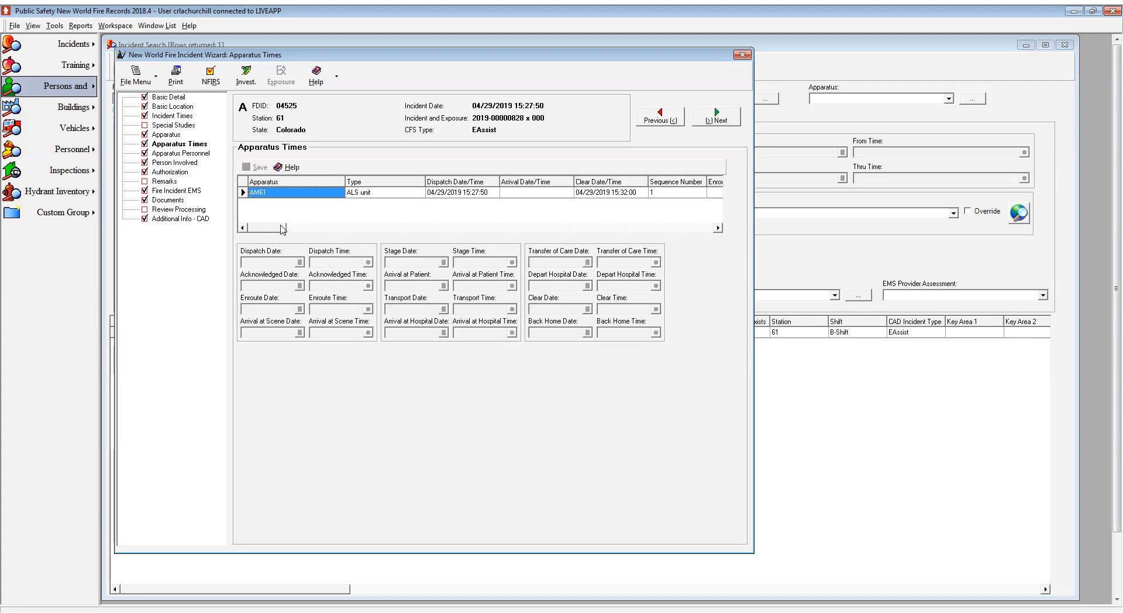
{"action": "left_click", "coordinate": [273, 285]}
{"action": "left_click", "coordinate": [346, 285]}
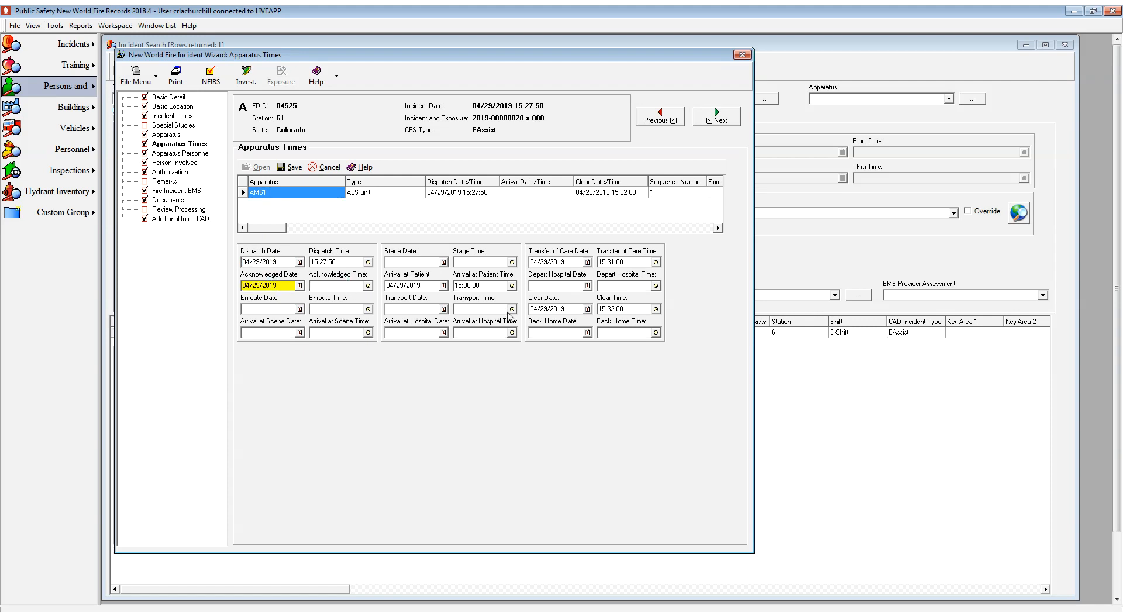
{"action": "type", "text": "15:27:55"}
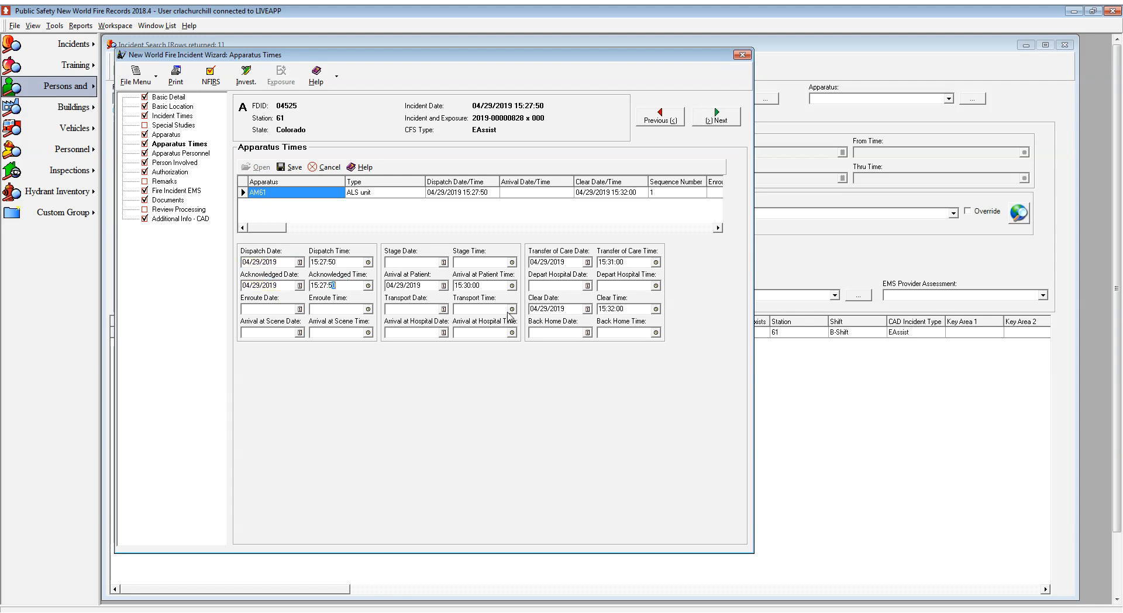
{"action": "key", "text": "Tab"}
{"action": "left_click", "coordinate": [344, 309]}
{"action": "type", "text": "15:"}
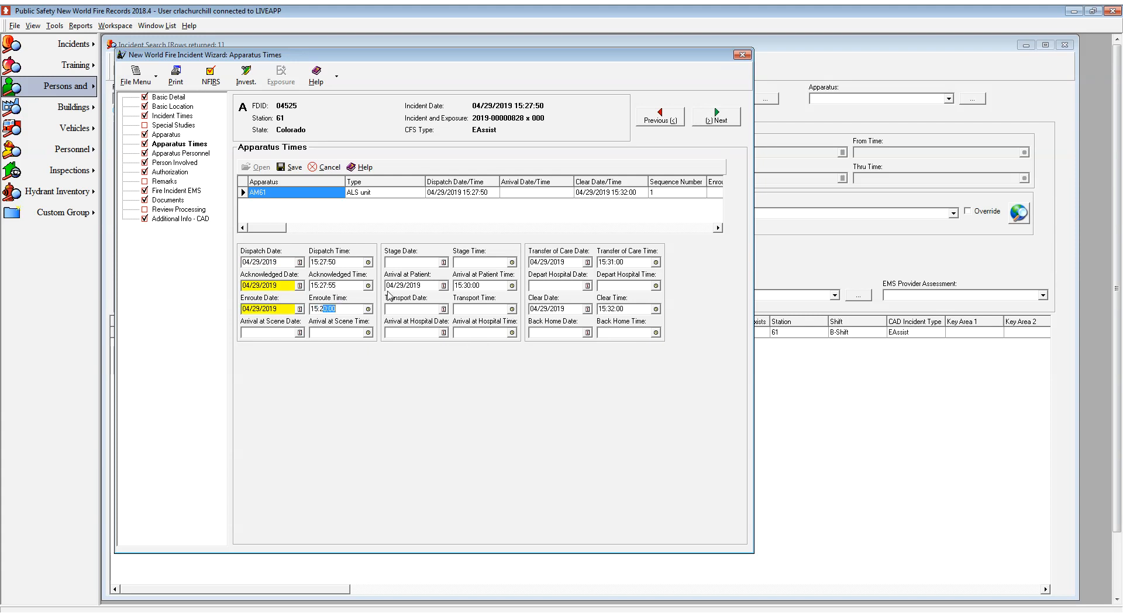
{"action": "type", "text": "28"}
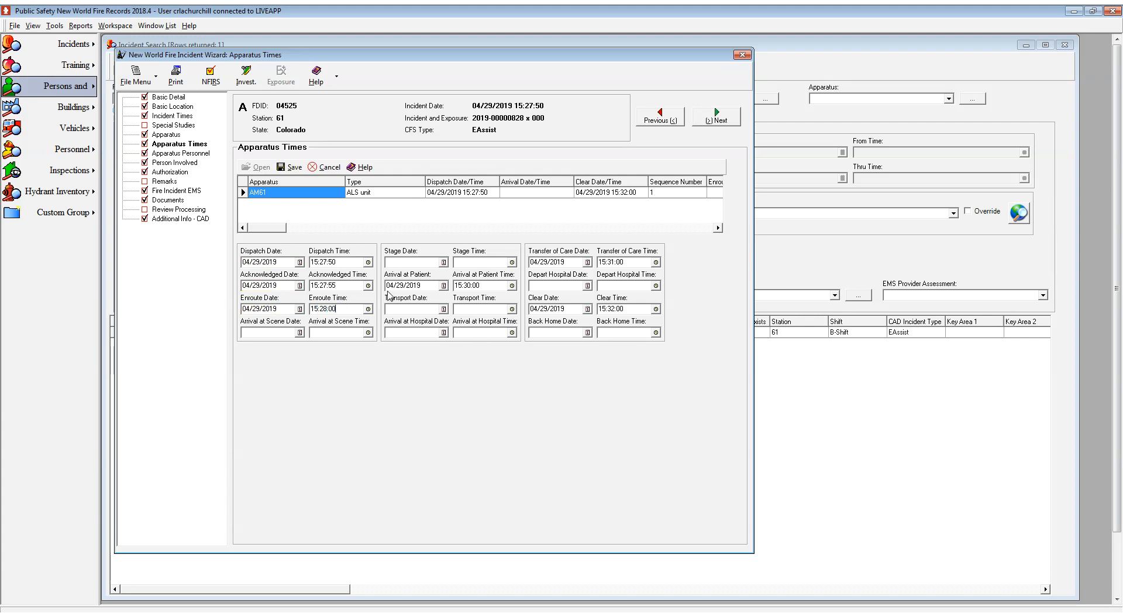
Step: Set AM61's arrival at scene to 04/29/2019 15:28:01 and its transport time to 04/29/2019 15:31:00
{"action": "left_click", "coordinate": [271, 331]}
{"action": "left_click", "coordinate": [351, 333]}
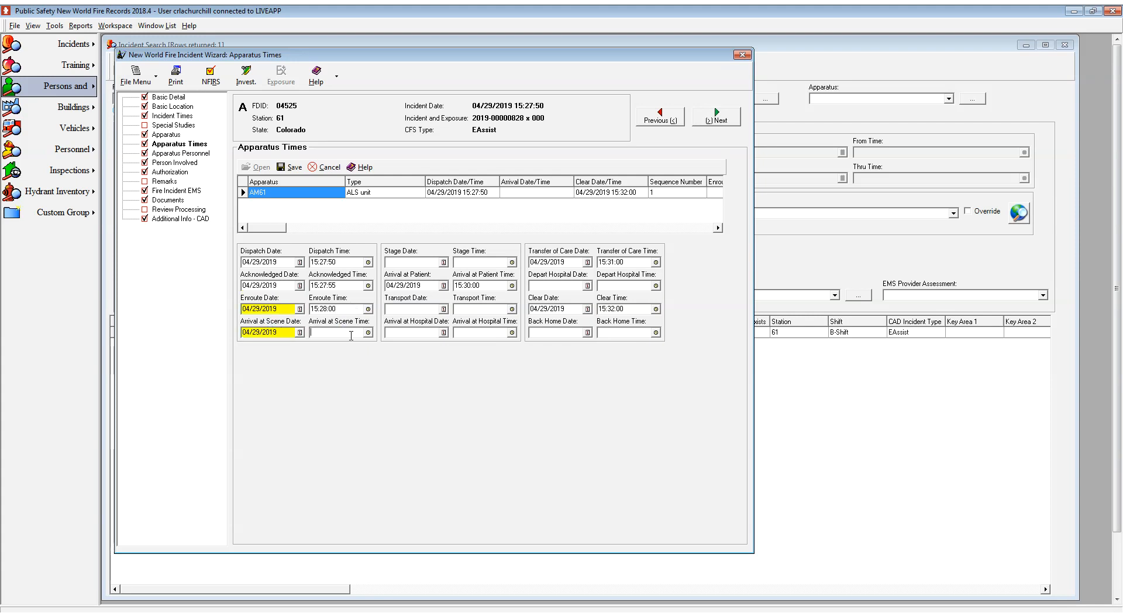
{"action": "type", "text": "15:28:01"}
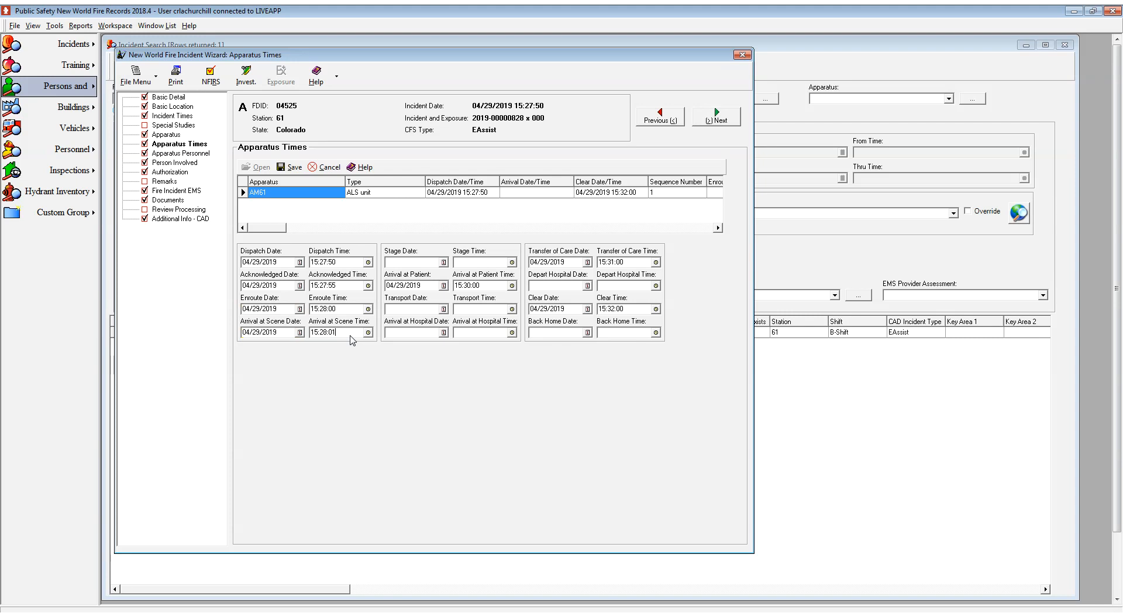
{"action": "left_click", "coordinate": [411, 309]}
{"action": "left_click", "coordinate": [464, 309]}
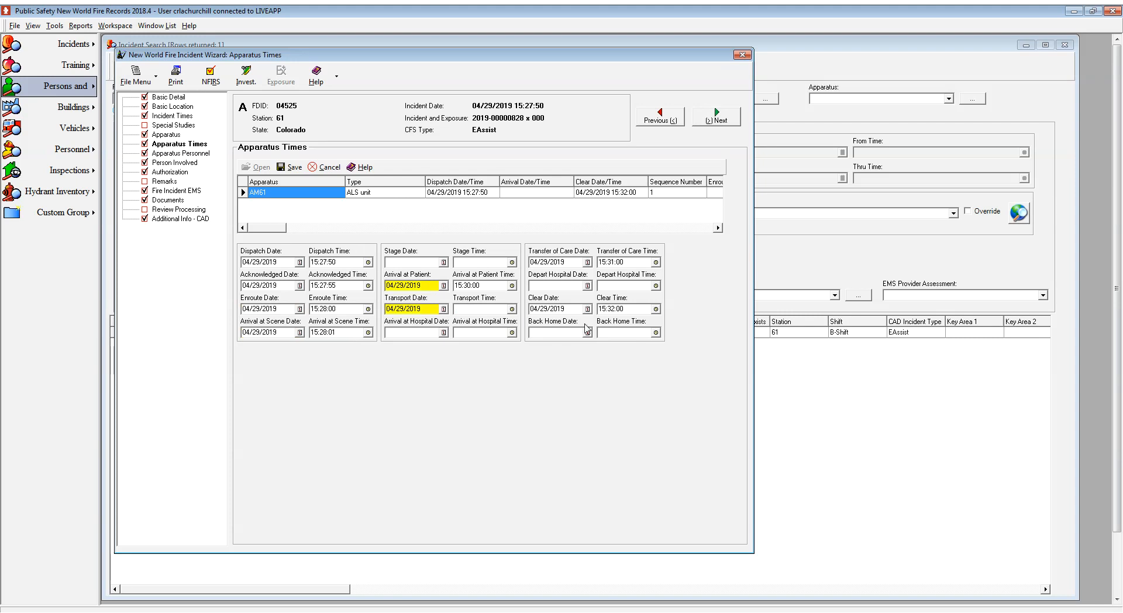
{"action": "type", "text": "15:31:00"}
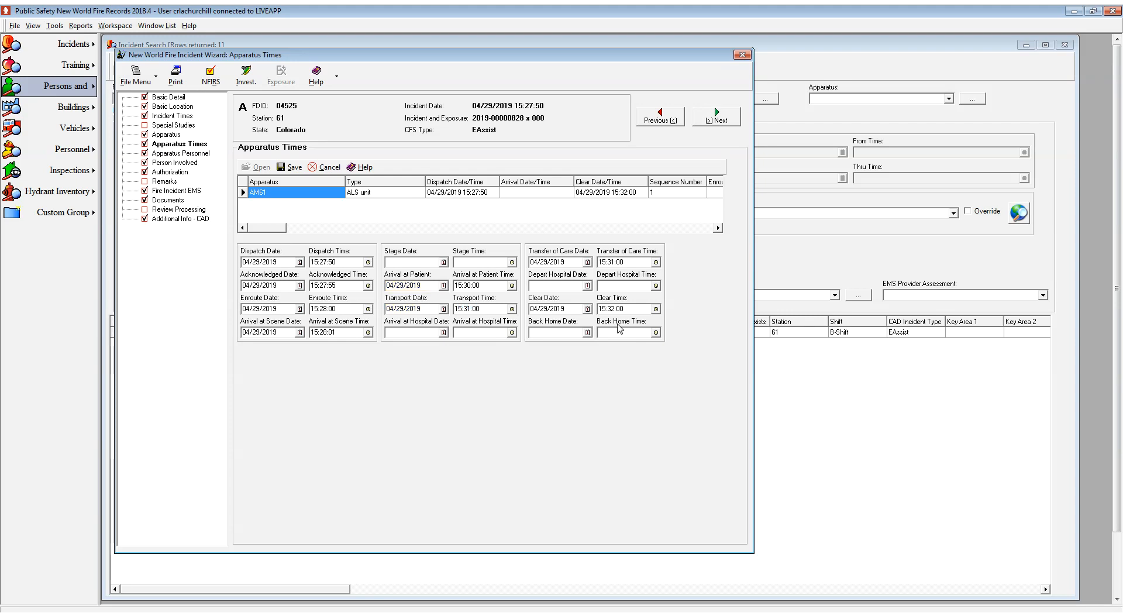
Step: Set AM61's arrival at hospital to 04/29/2019 15:32:00 and transfer of care time to 15:32:01, and try saving
{"action": "key", "text": "Tab"}
{"action": "left_click", "coordinate": [472, 332]}
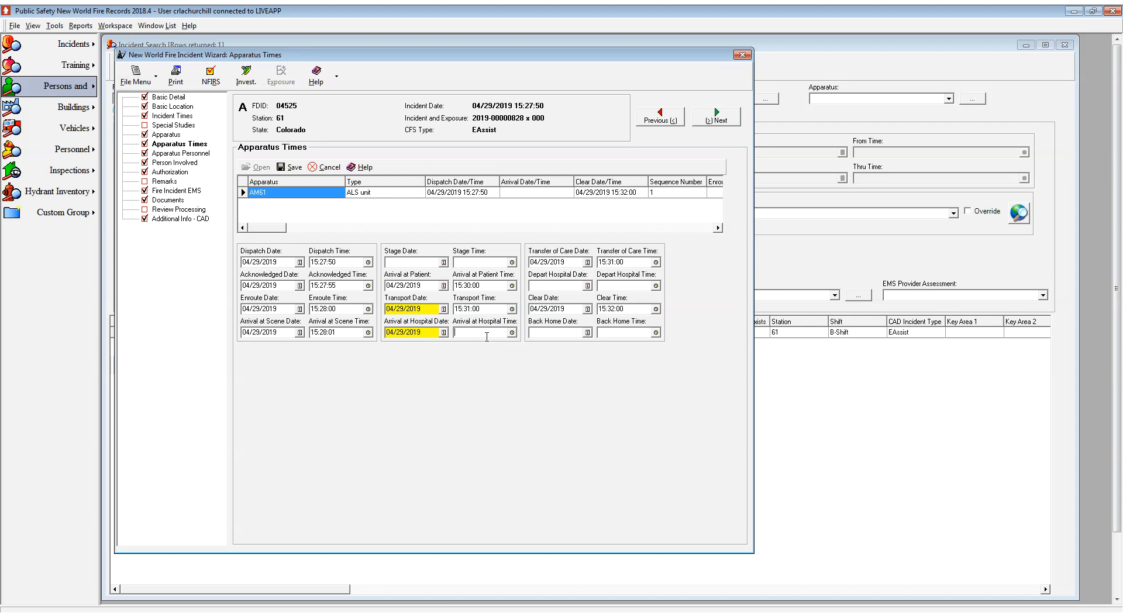
{"action": "type", "text": "15:32:00"}
{"action": "left_click", "coordinate": [612, 262]}
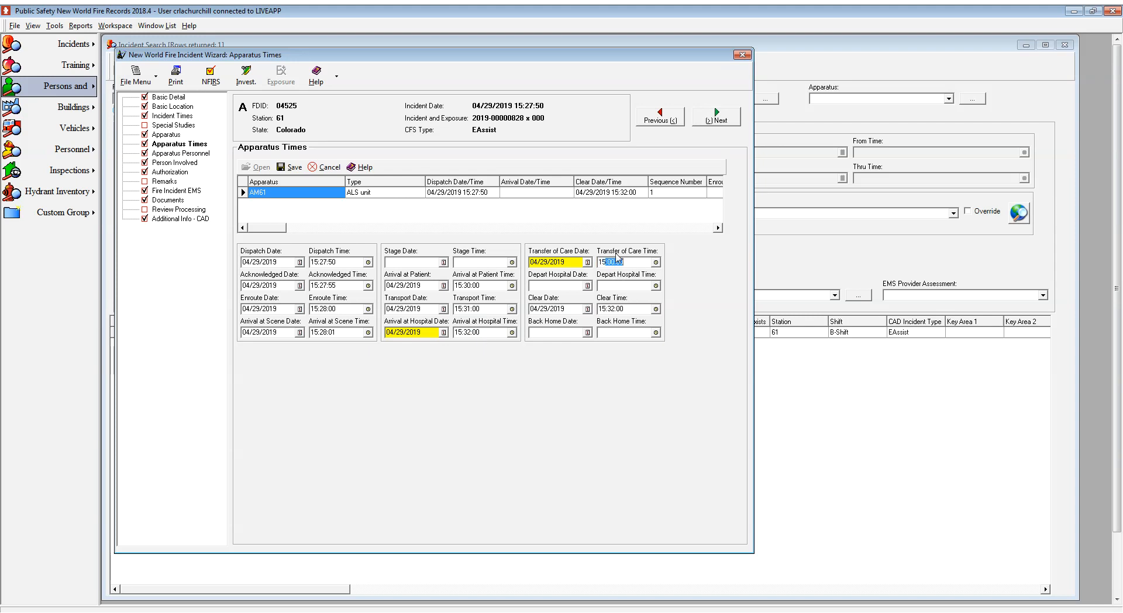
{"action": "type", "text": "15:32:01"}
{"action": "left_click", "coordinate": [289, 167]}
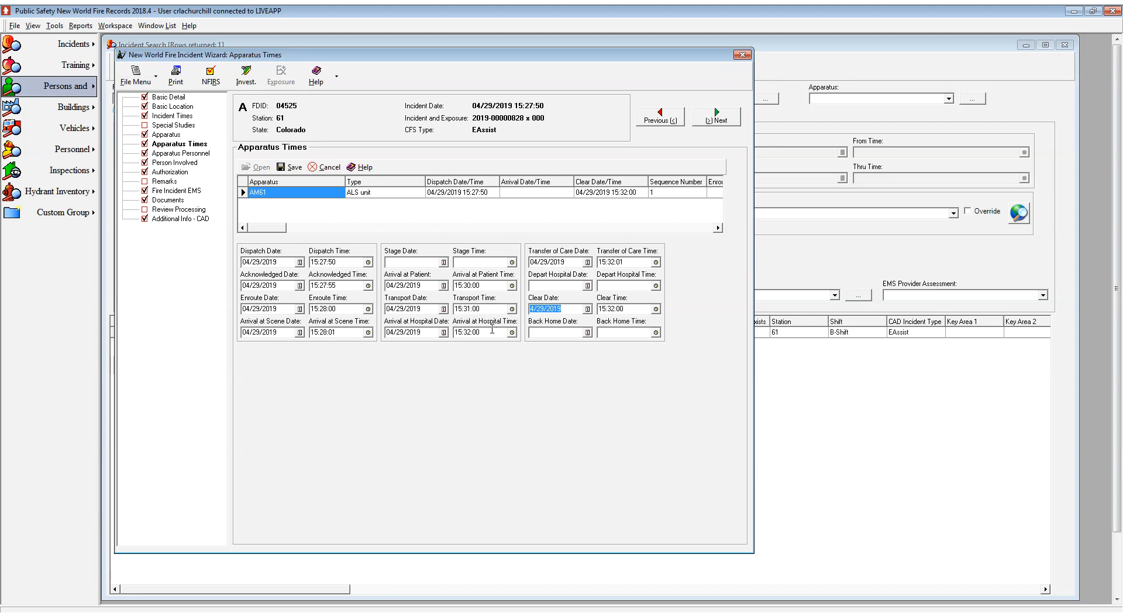
Step: Set AM61's clear time to 15:32:02, save the apparatus times, and close the incident wizard
{"action": "left_click", "coordinate": [644, 308]}
{"action": "left_click", "coordinate": [642, 306]}
{"action": "type", "text": "0"}
{"action": "left_click", "coordinate": [290, 168]}
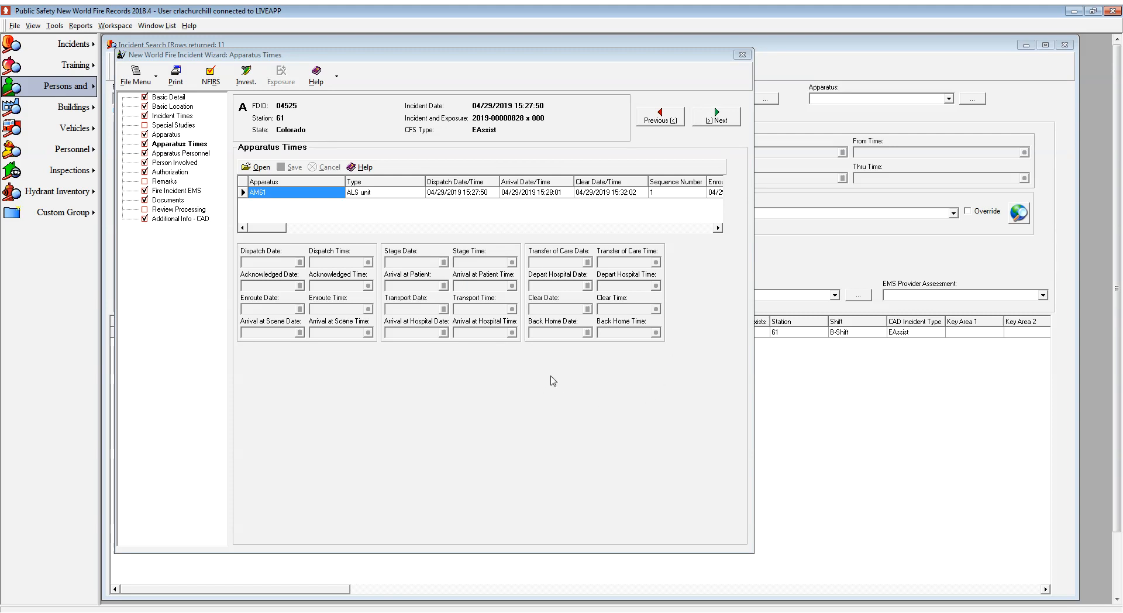
{"action": "left_click", "coordinate": [560, 356]}
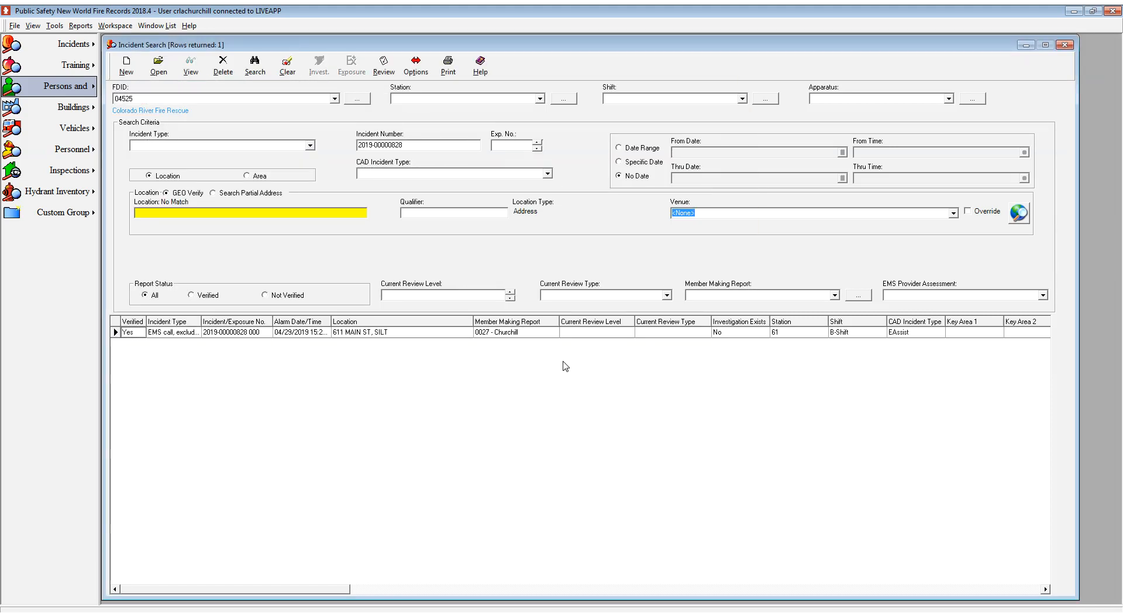
Step: Select the incident in the search results and start its review
{"action": "left_click", "coordinate": [652, 333]}
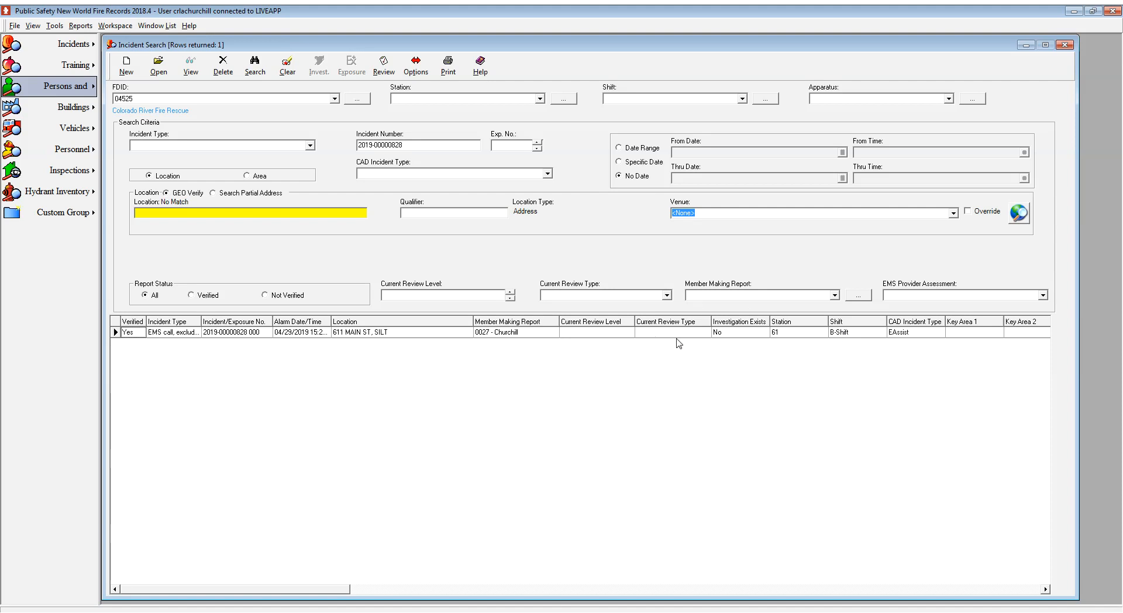
{"action": "left_click", "coordinate": [621, 333]}
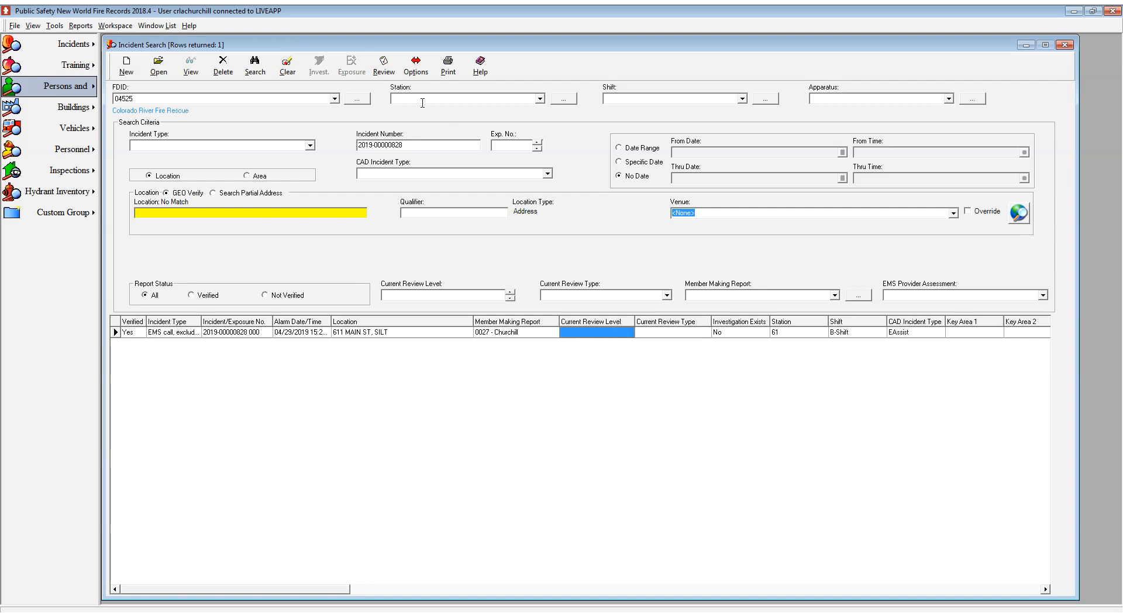
{"action": "left_click", "coordinate": [385, 67]}
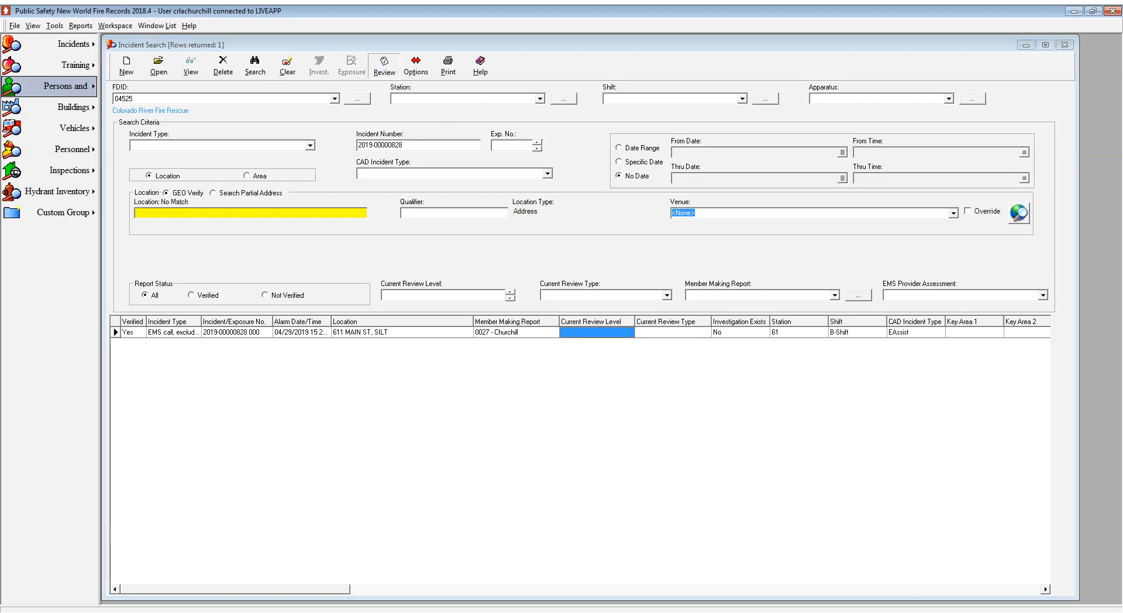